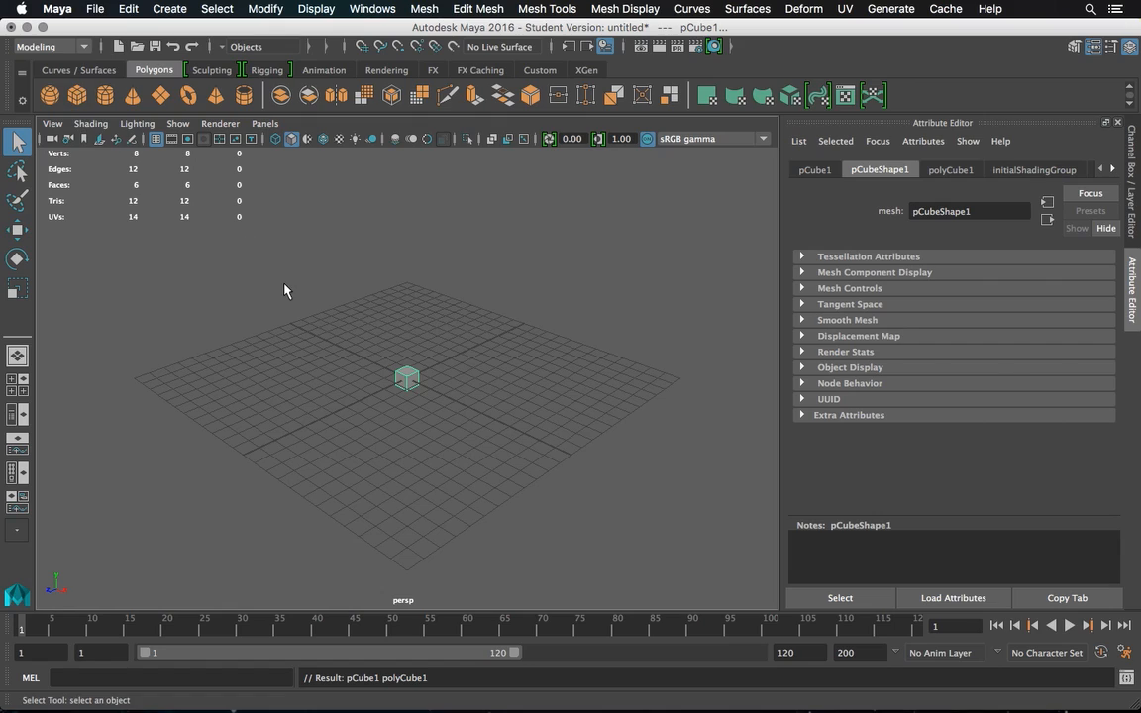
# Rename the selected polygon cube as dice
pyautogui.press('f')
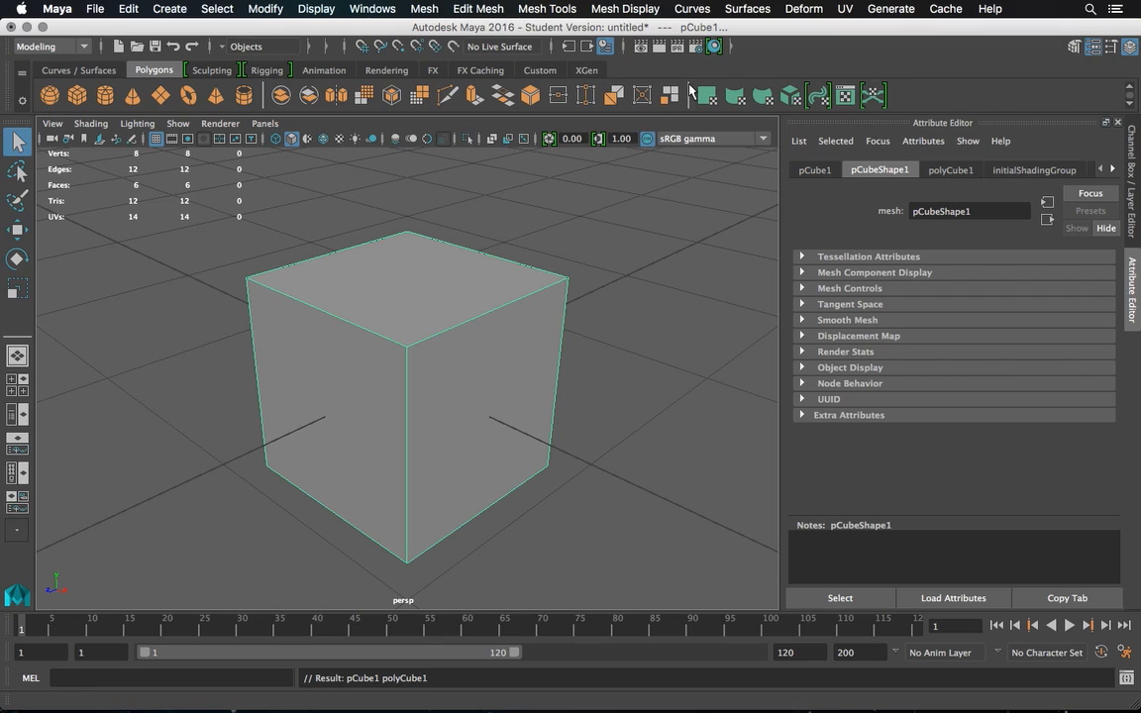
pyautogui.click(731, 45)
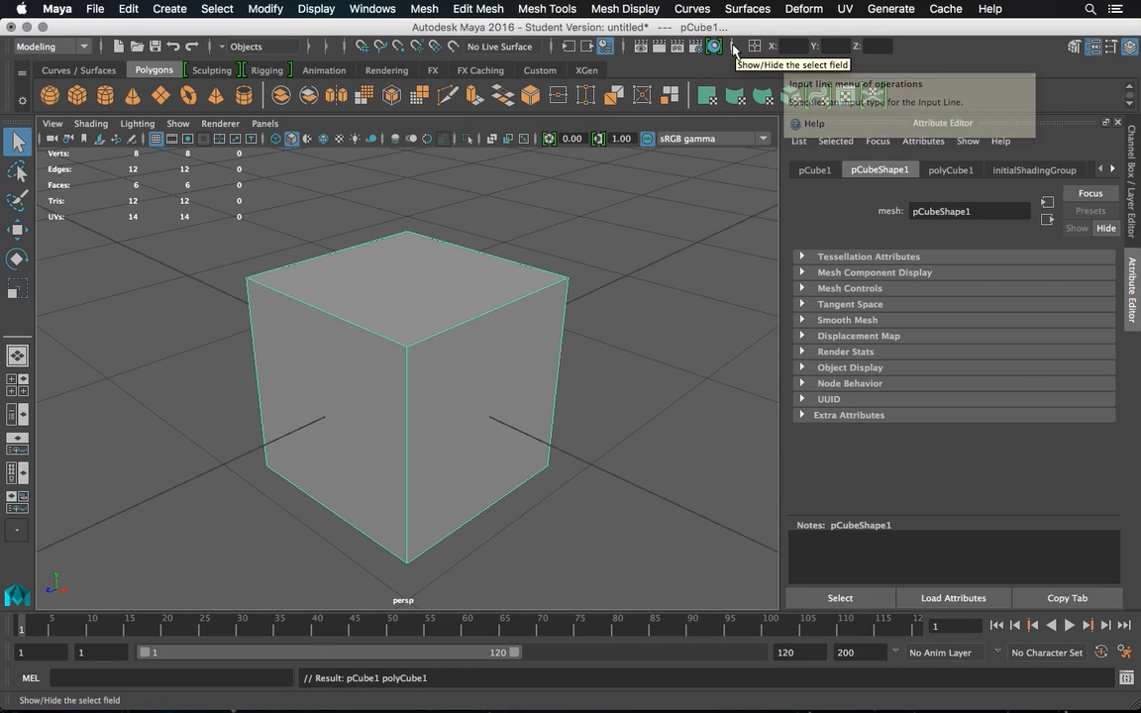
pyautogui.click(755, 45)
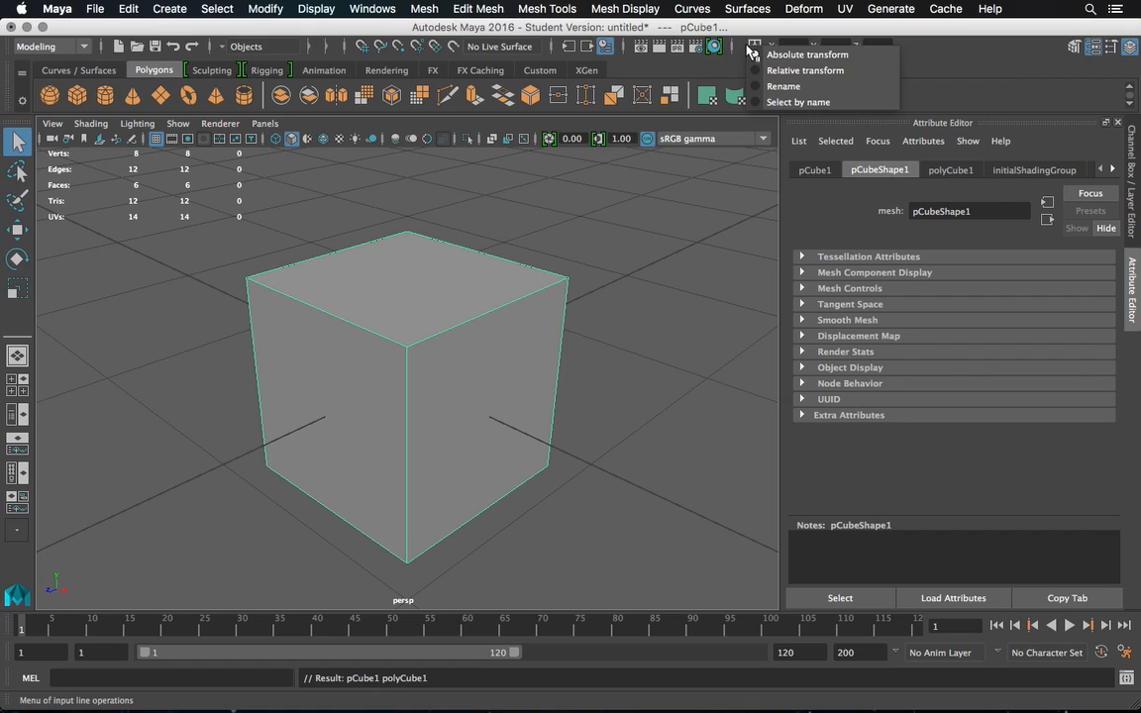
pyautogui.click(768, 86)
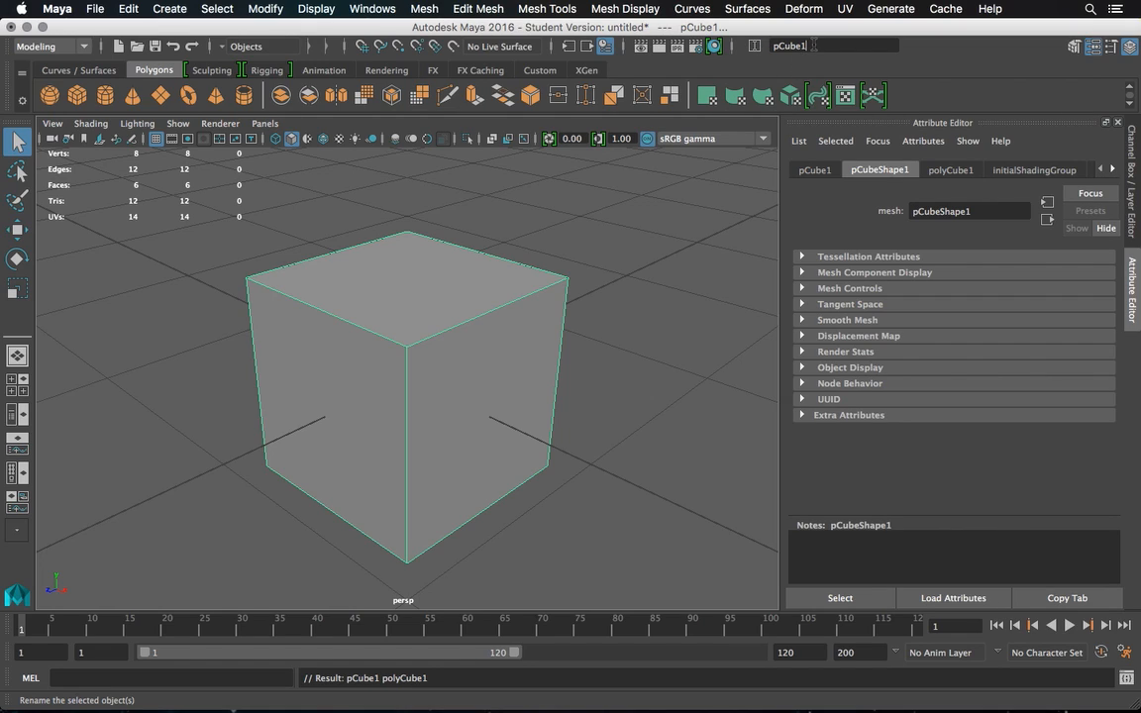
pyautogui.write('dice')
pyautogui.press('Return')
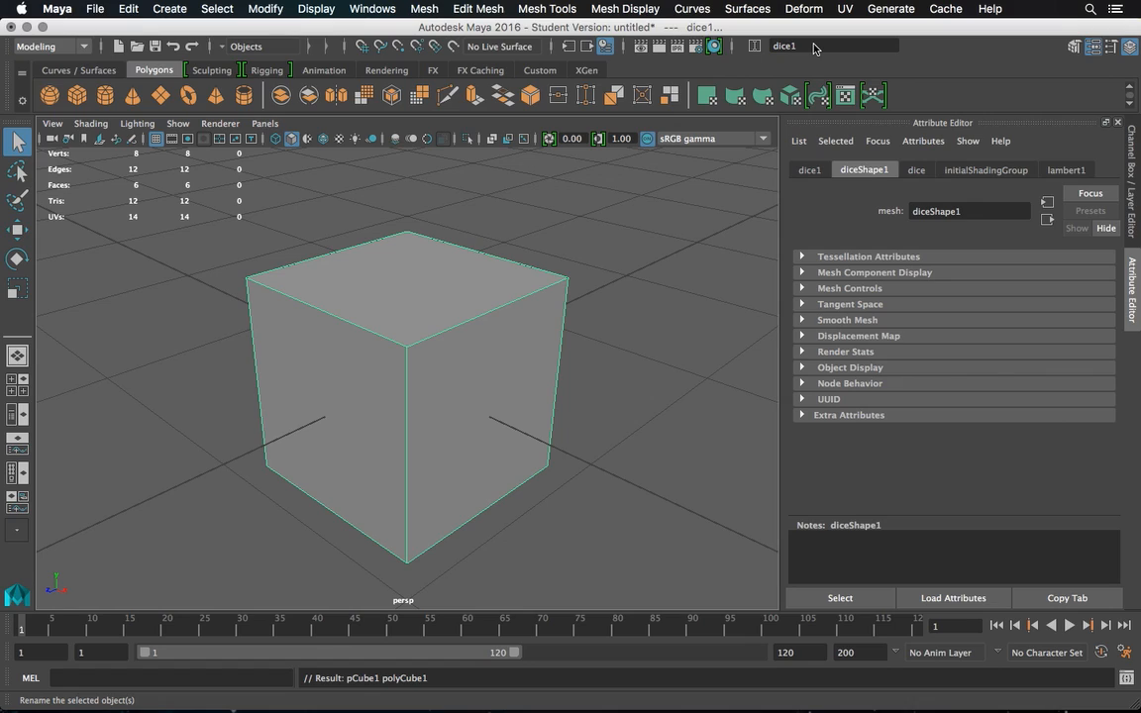
# Examine the cube's transform attributes and the size and subdivision settings of its dice input
pyautogui.click(918, 171)
pyautogui.click(813, 170)
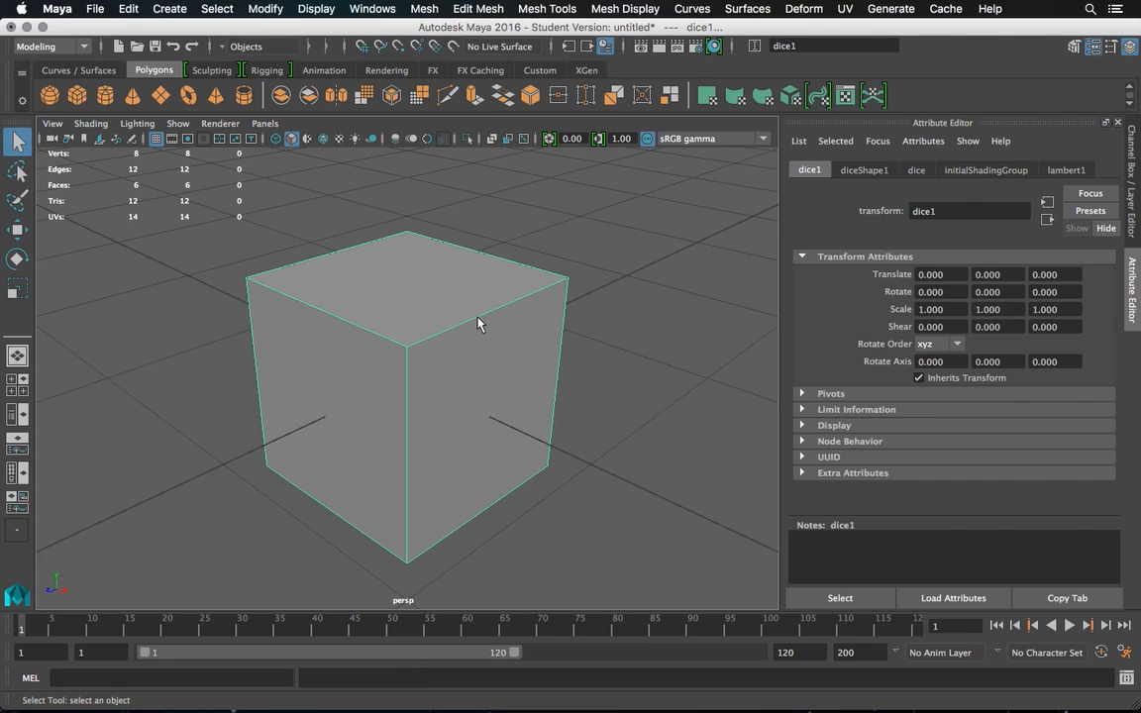
pyautogui.click(1074, 47)
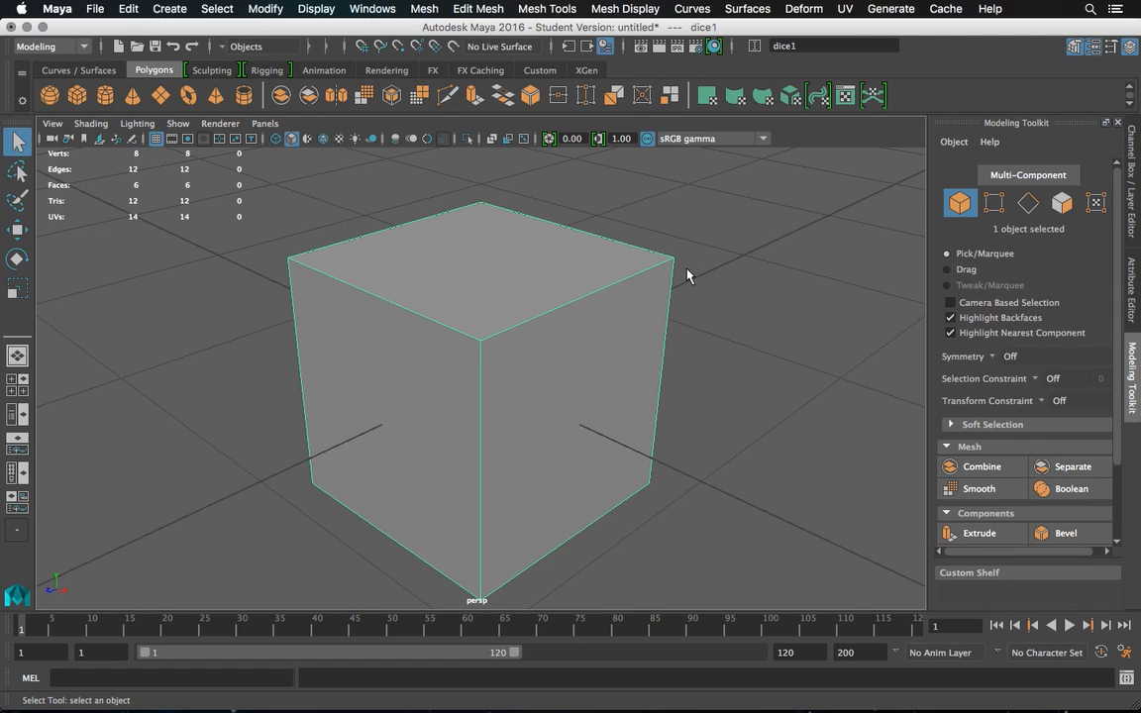
pyautogui.click(1133, 177)
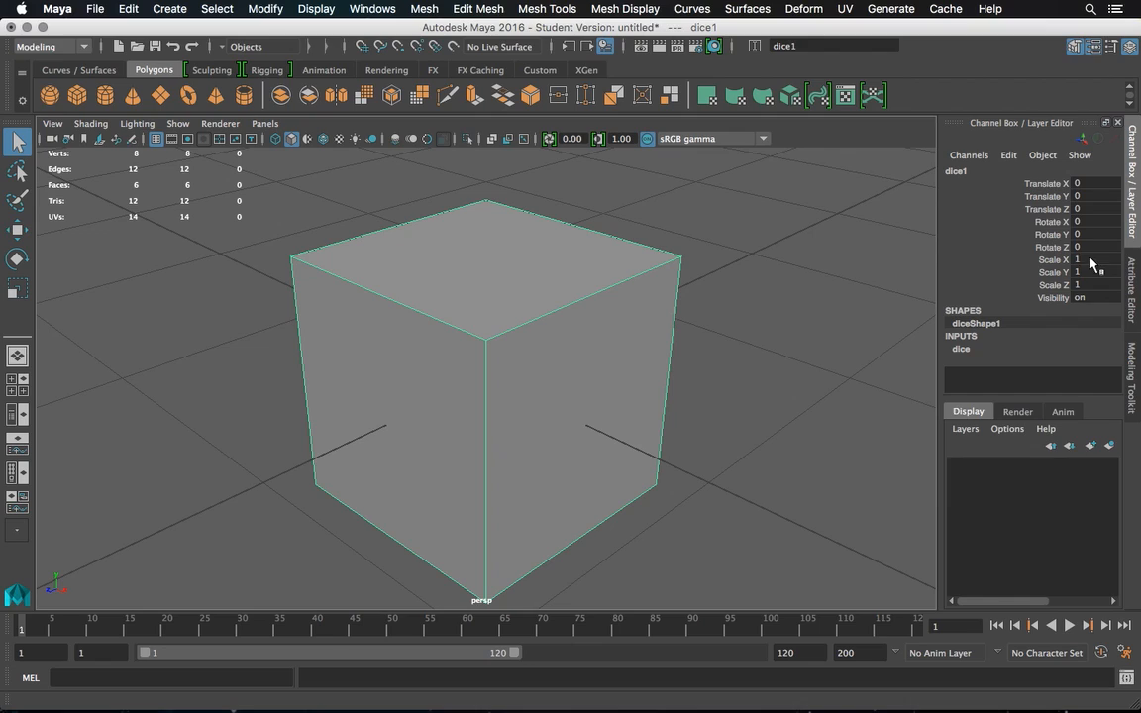
pyautogui.doubleClick(963, 351)
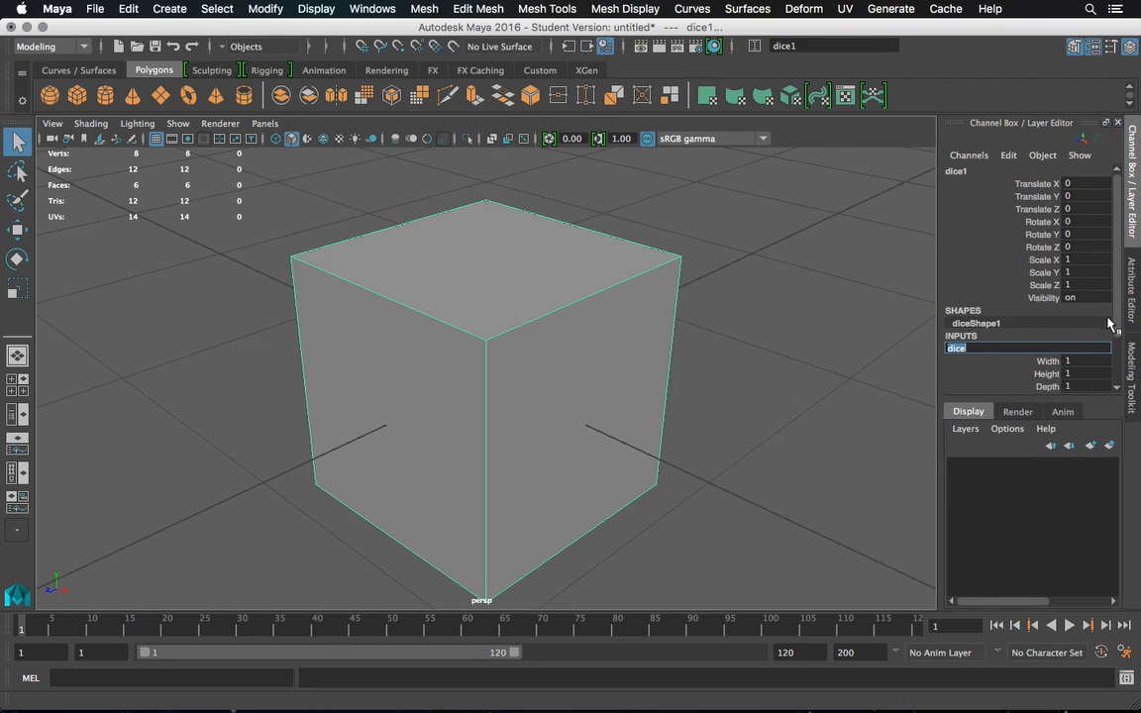
pyautogui.scroll(-3, 1006, 297)
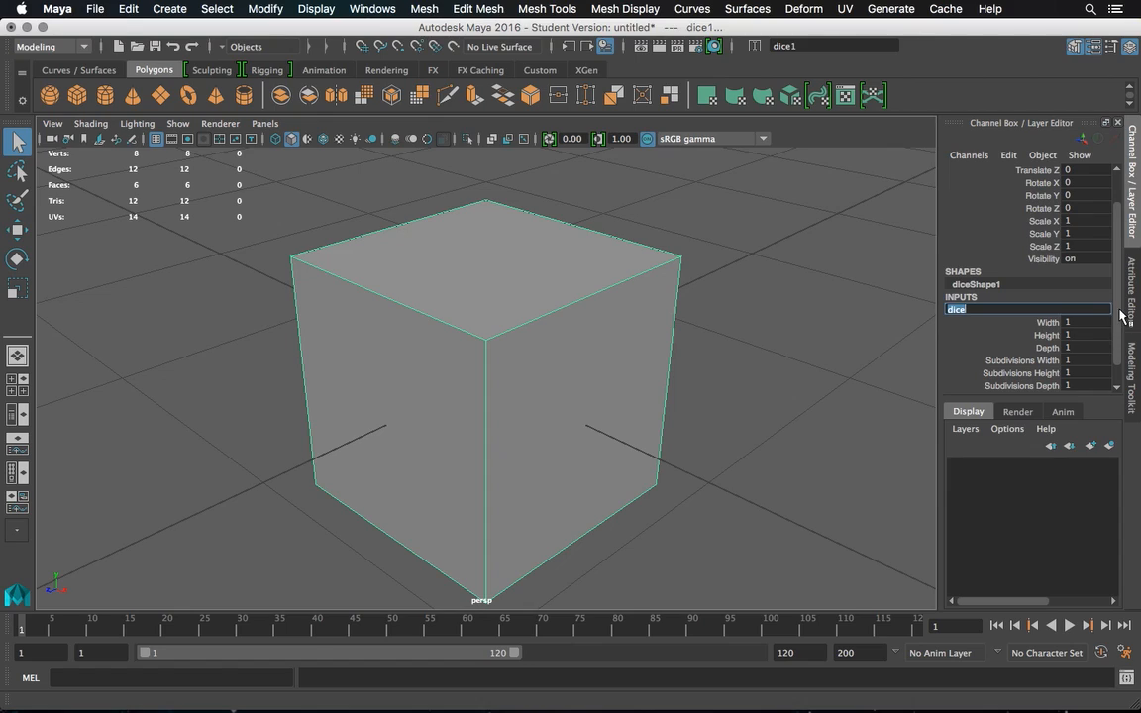
pyautogui.scroll(-2, 1013, 283)
pyautogui.moveTo(1120, 317)
pyautogui.mouseDown()
pyautogui.moveTo(1119, 302)
pyautogui.moveTo(1119, 313)
pyautogui.mouseUp()
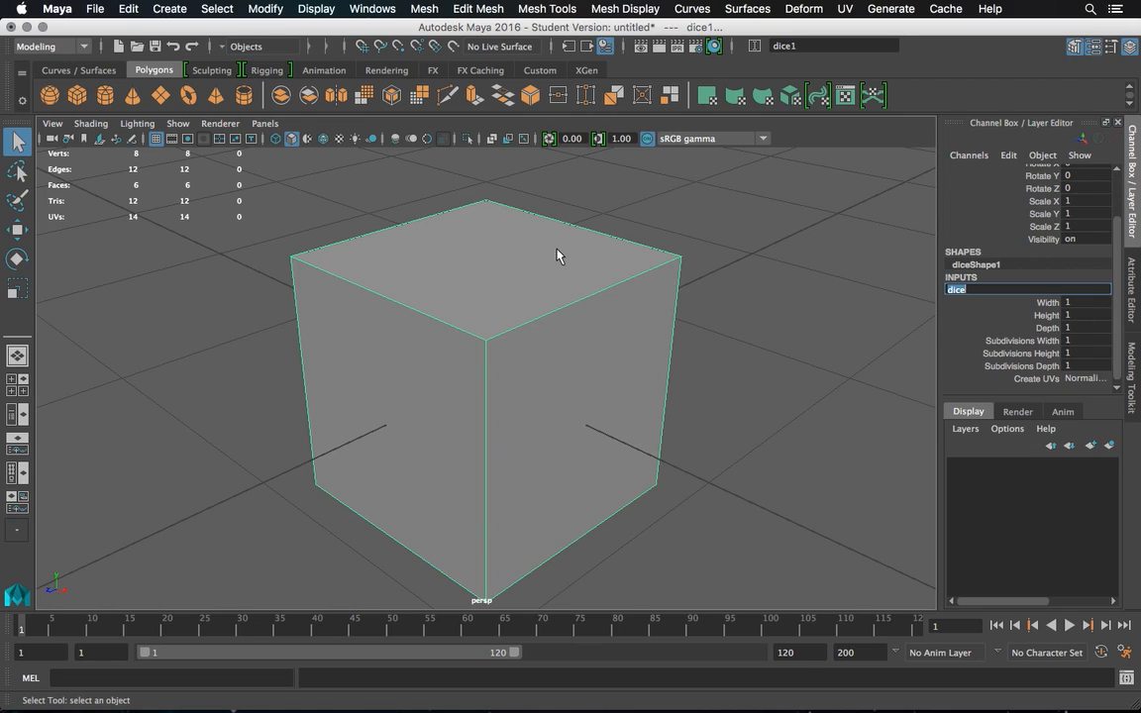
# Select all edges of the cube and bevel them
pyautogui.click(1132, 367)
pyautogui.moveTo(394, 257); pyautogui.dragTo(377, 208, button='right')
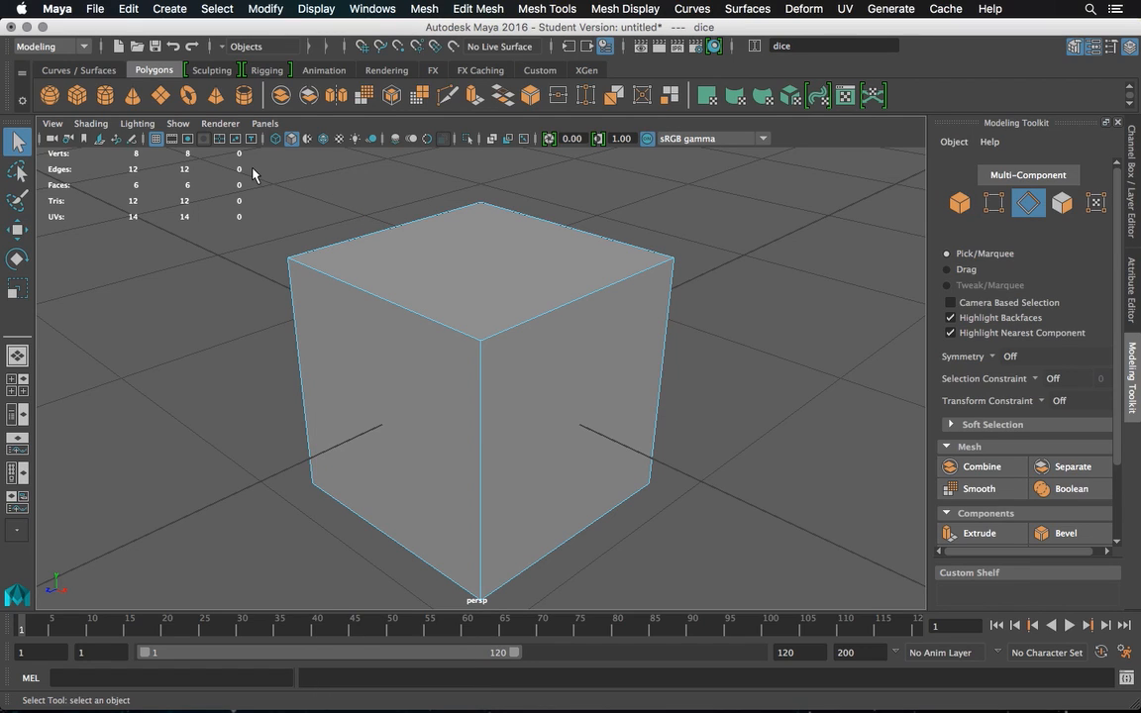
pyautogui.moveTo(254, 171); pyautogui.dragTo(717, 616)
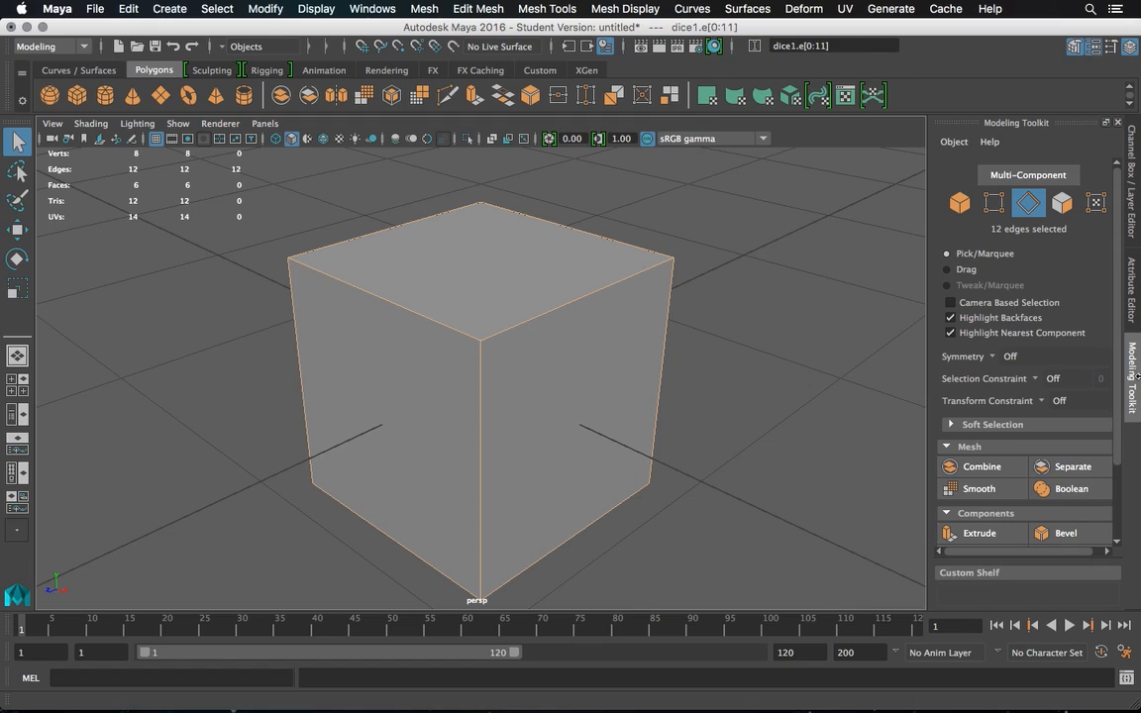
pyautogui.click(1062, 536)
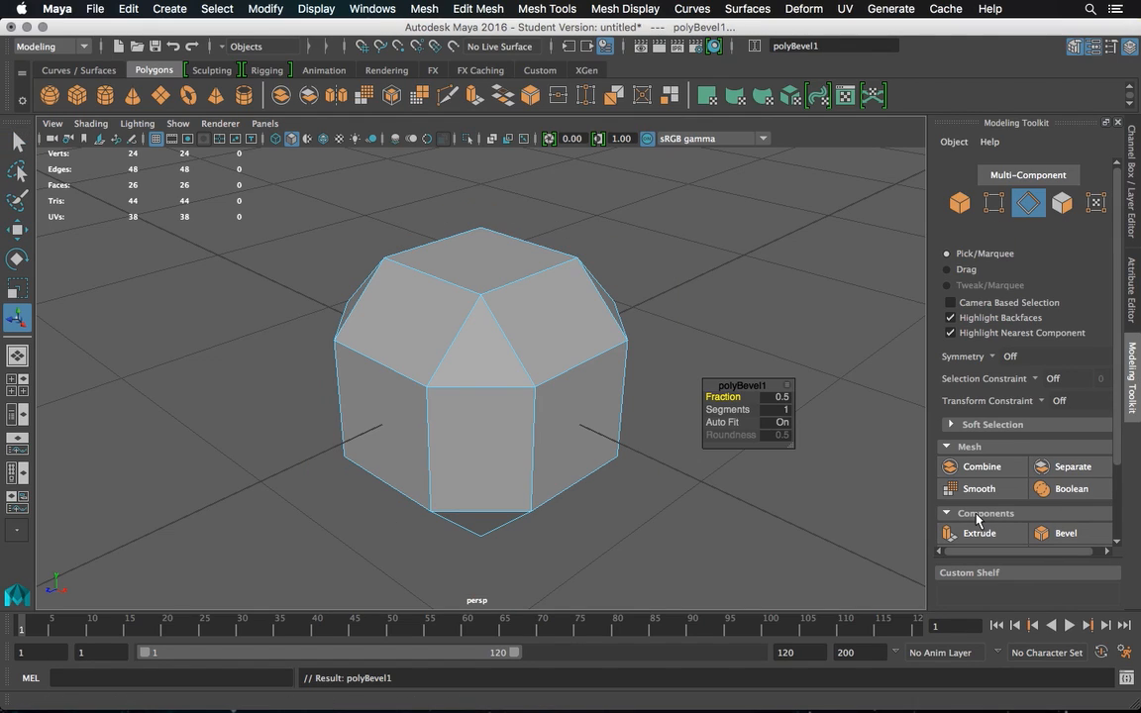
# Try a bevel fraction of 0.2
pyautogui.click(782, 396)
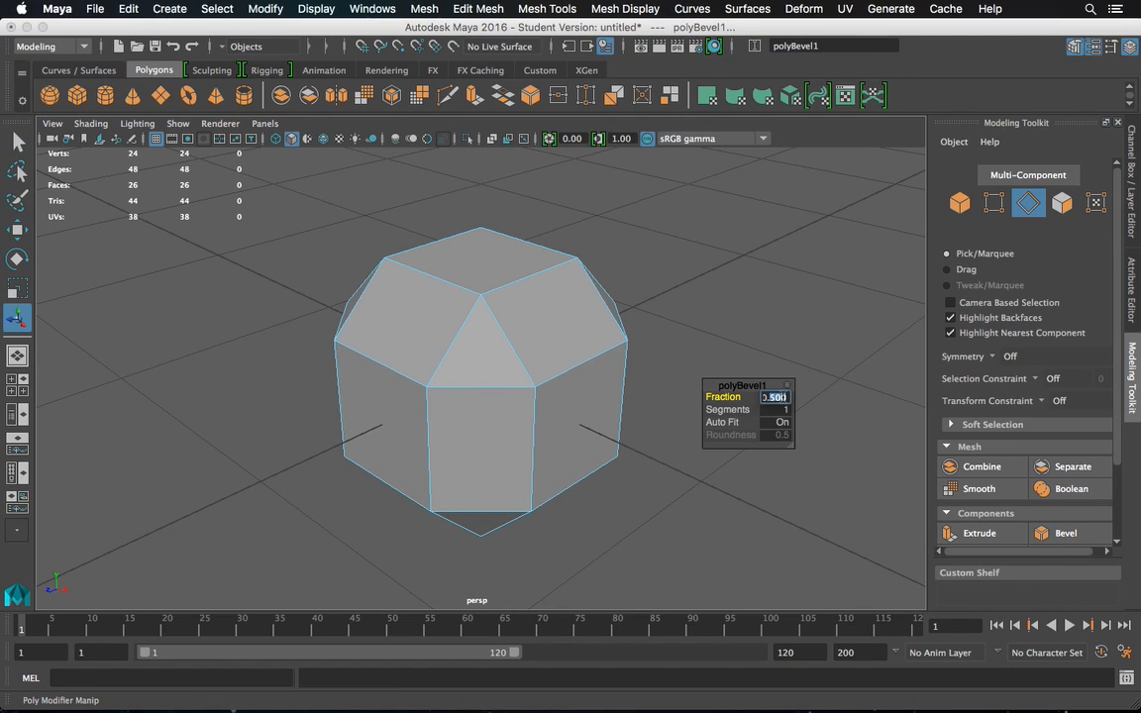
pyautogui.write('0.2')
pyautogui.press('Return')
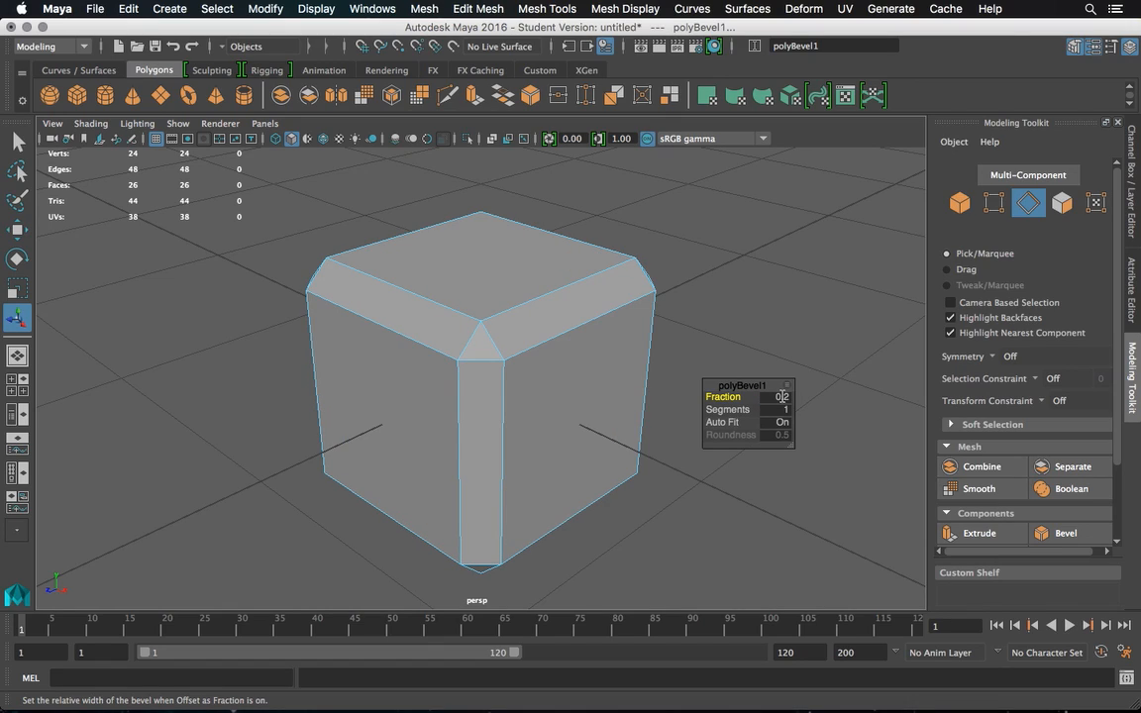
# Set the bevel's fraction to 0.1 and its segments to 3, and leave the bevel adjustment
pyautogui.click(782, 397)
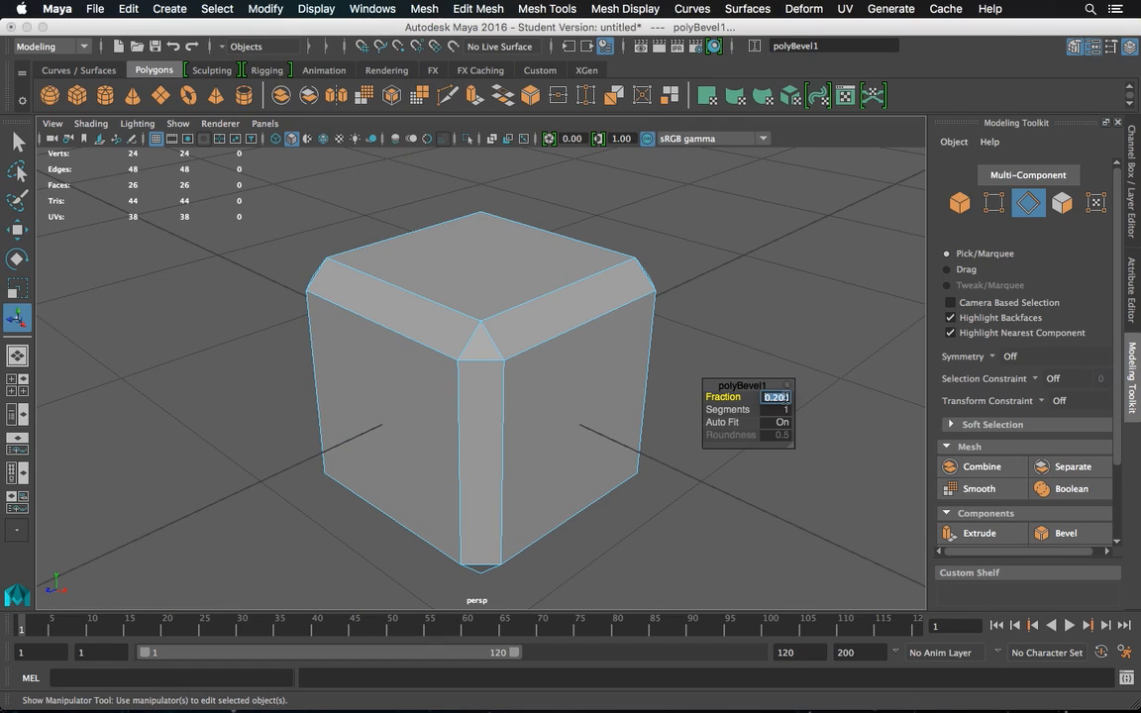
pyautogui.write('0.1')
pyautogui.press('Return')
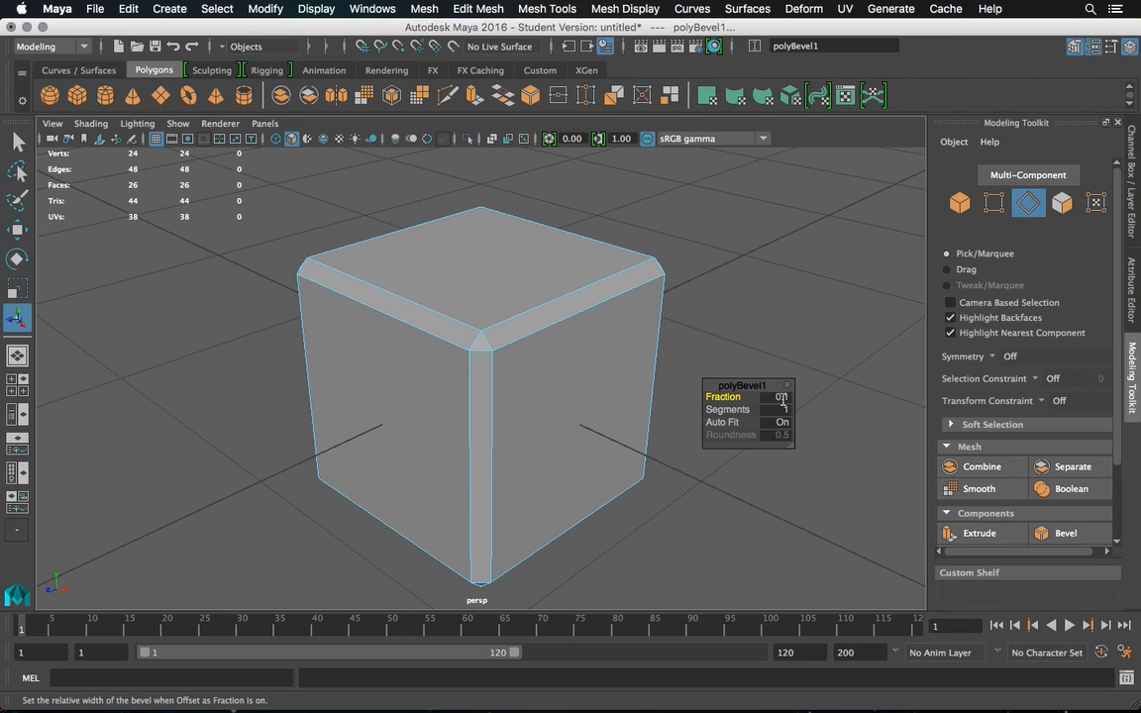
pyautogui.click(782, 408)
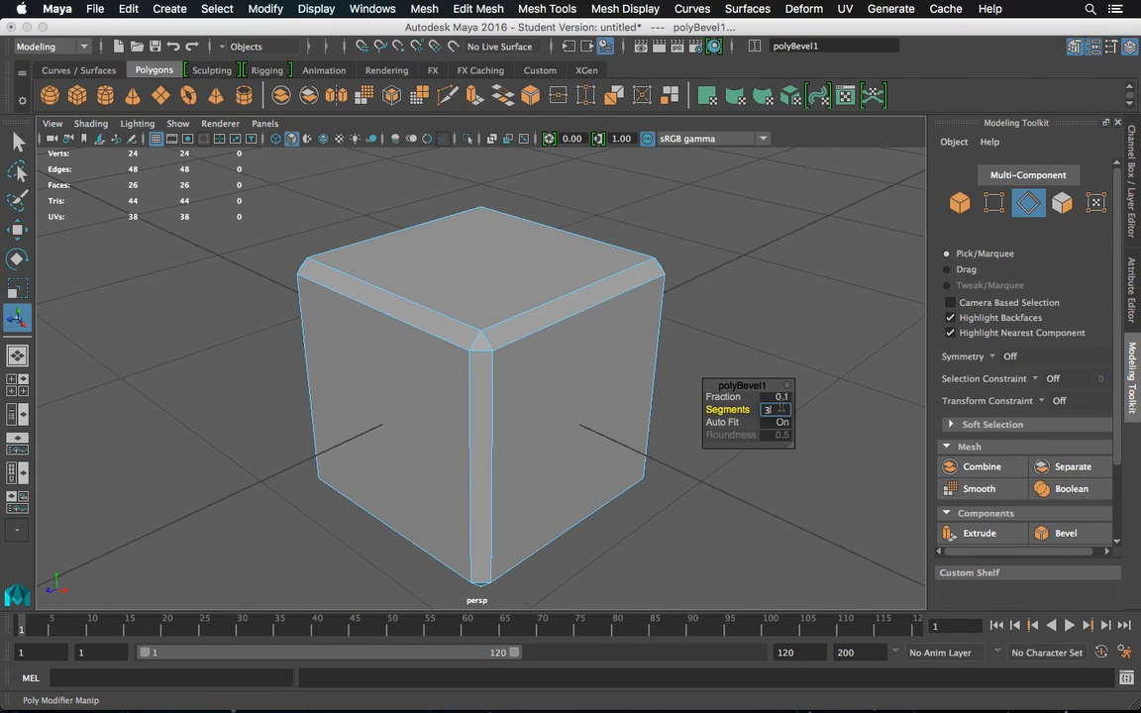
pyautogui.write('3')
pyautogui.press('Return')
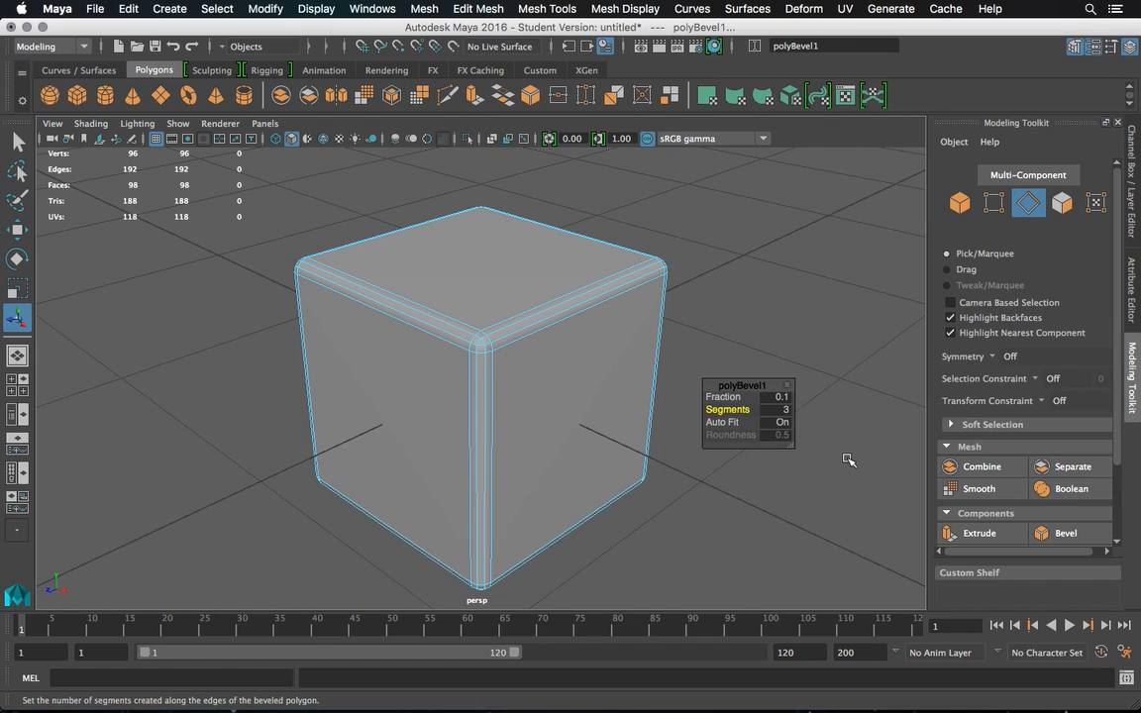
pyautogui.click(18, 143)
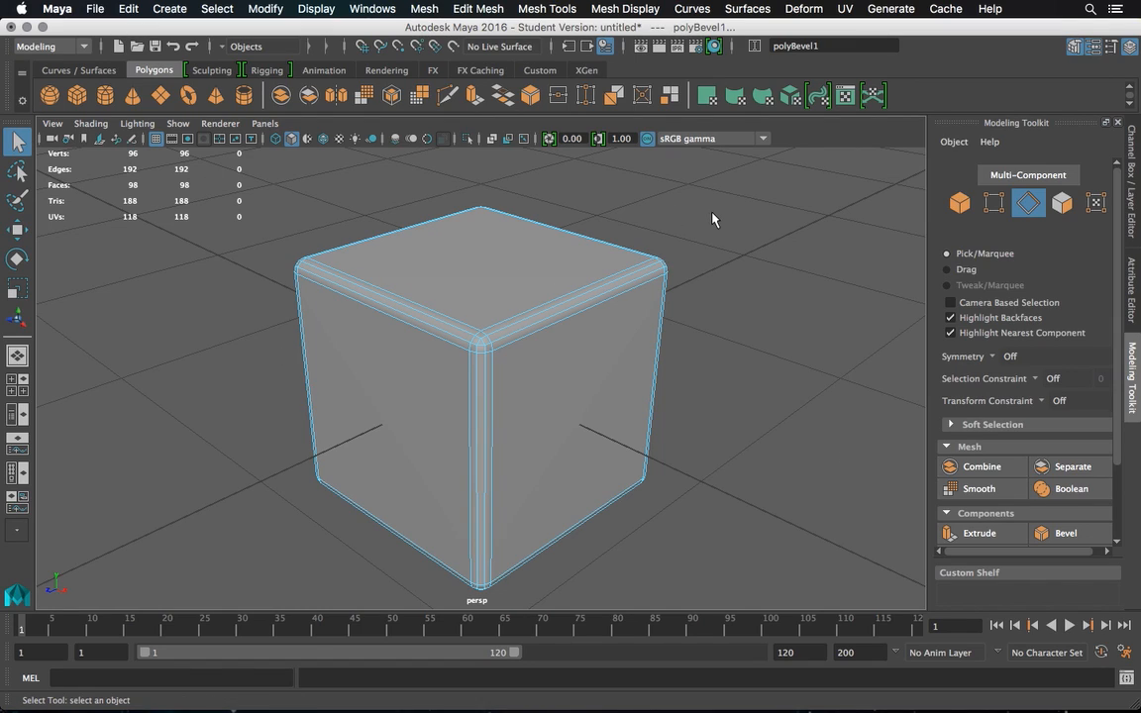
# Return to object mode, deselect the cube and render the current frame to check the bevel
pyautogui.rightClick(519, 260)
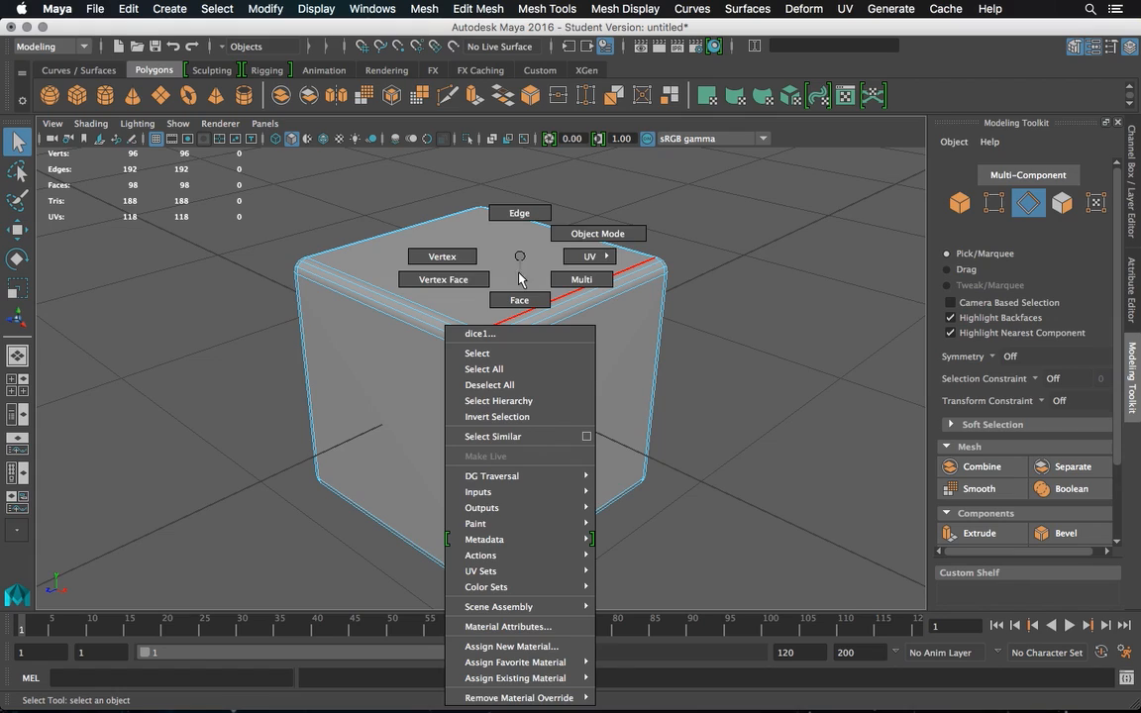
pyautogui.moveTo(519, 278); pyautogui.dragTo(529, 246, button='right')
pyautogui.click(501, 256)
pyautogui.click(641, 230)
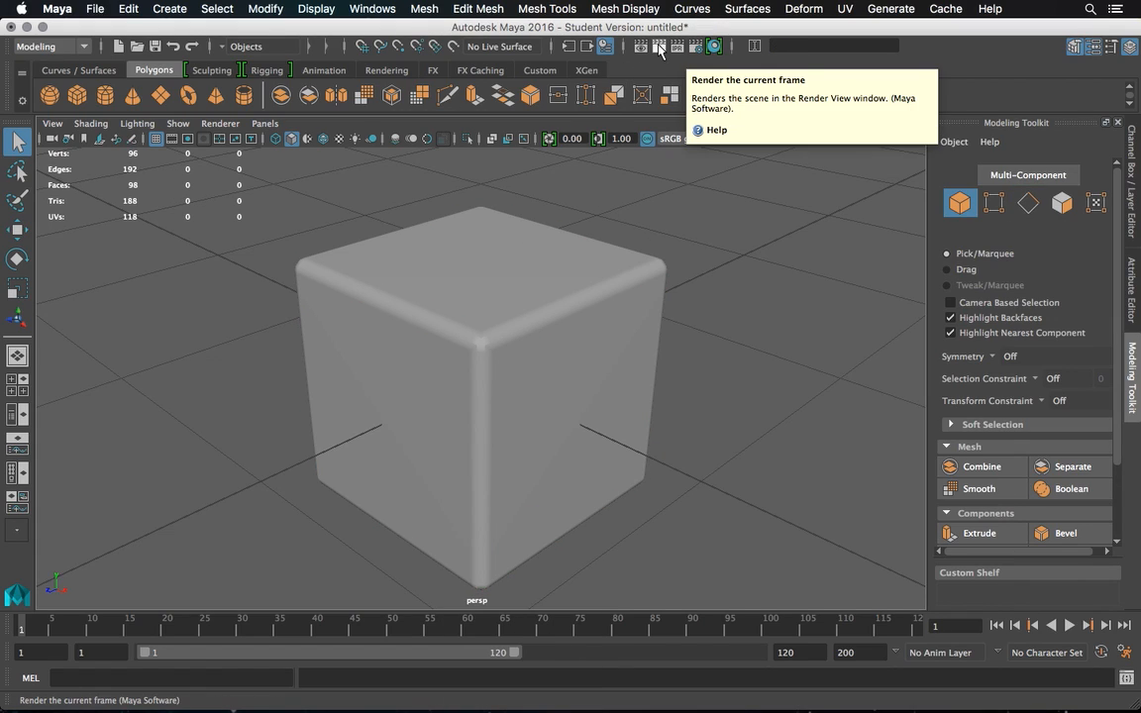
pyautogui.click(659, 47)
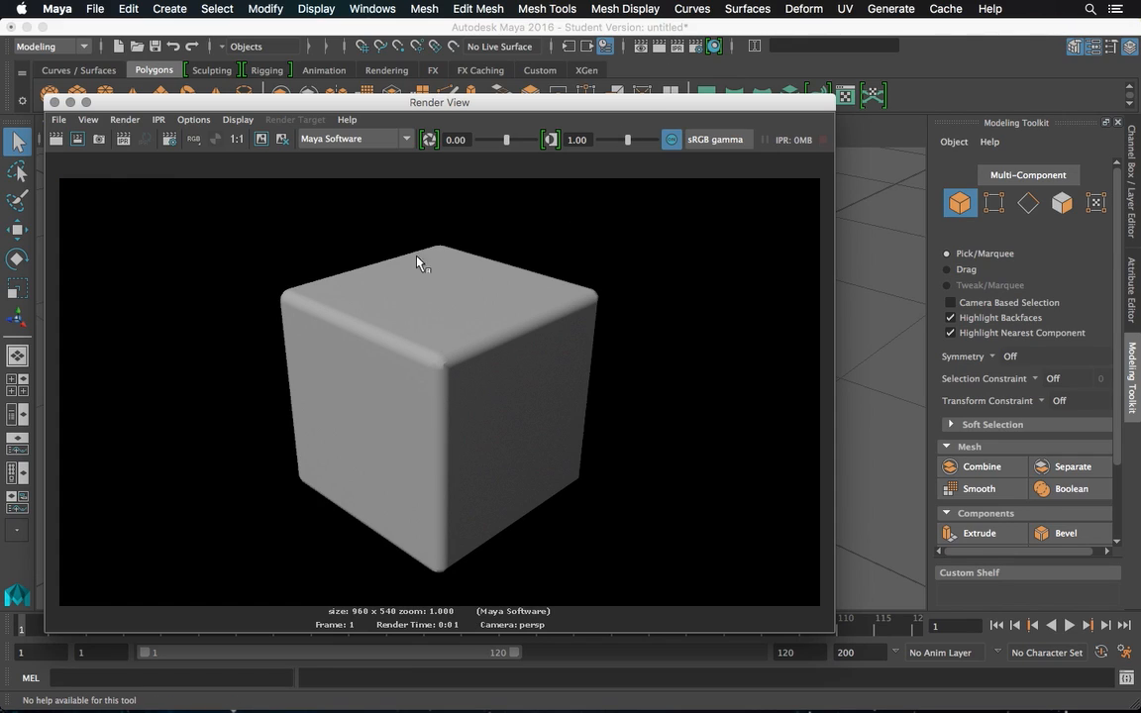
pyautogui.click(55, 102)
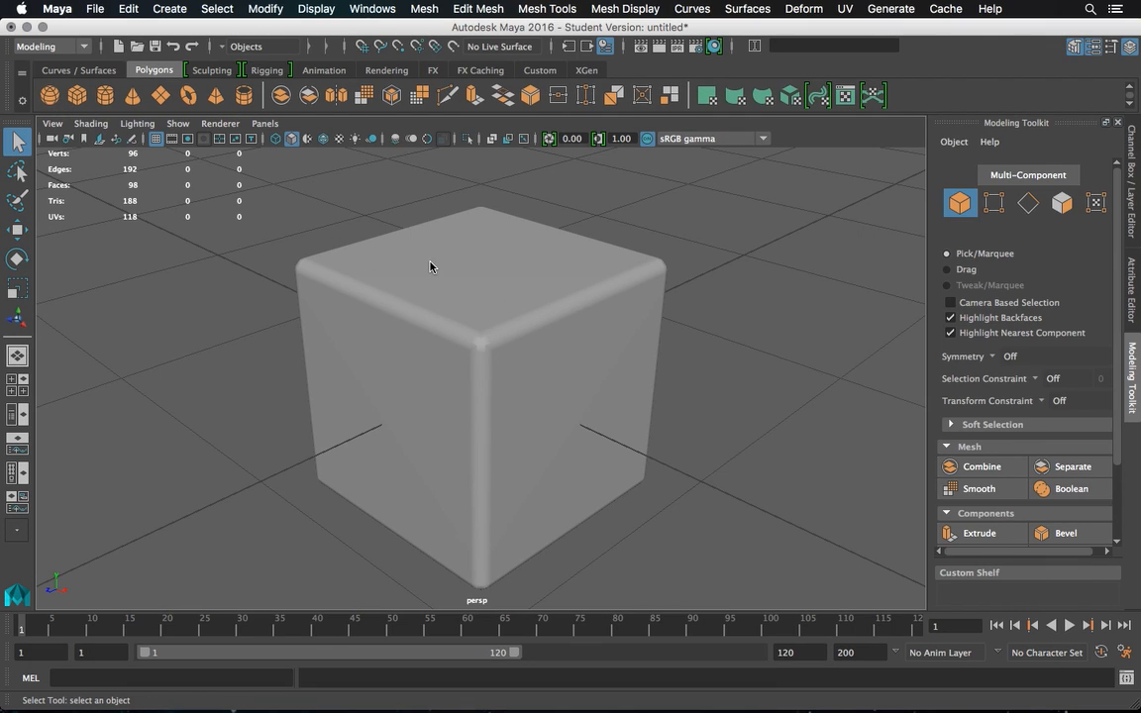
# Select all edges of the bevelled cube and soften them
pyautogui.click(461, 277)
pyautogui.rightClick(499, 256)
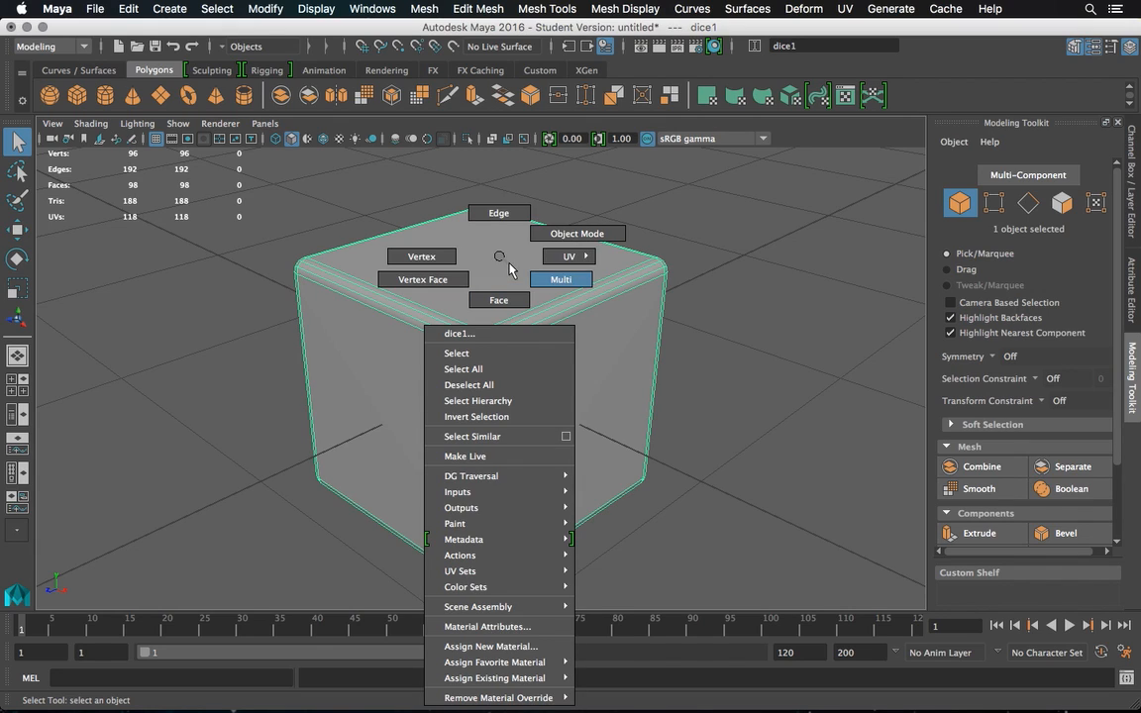
pyautogui.moveTo(509, 267); pyautogui.dragTo(499, 212, button='right')
pyautogui.moveTo(265, 174); pyautogui.dragTo(722, 485)
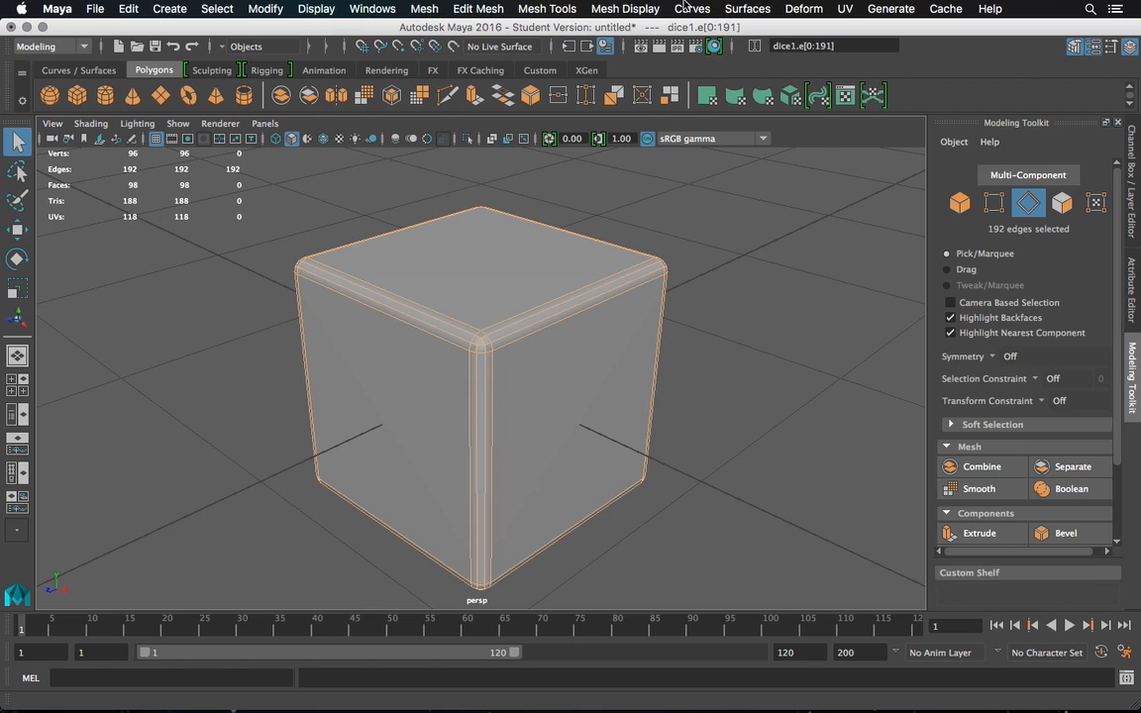
pyautogui.click(622, 8)
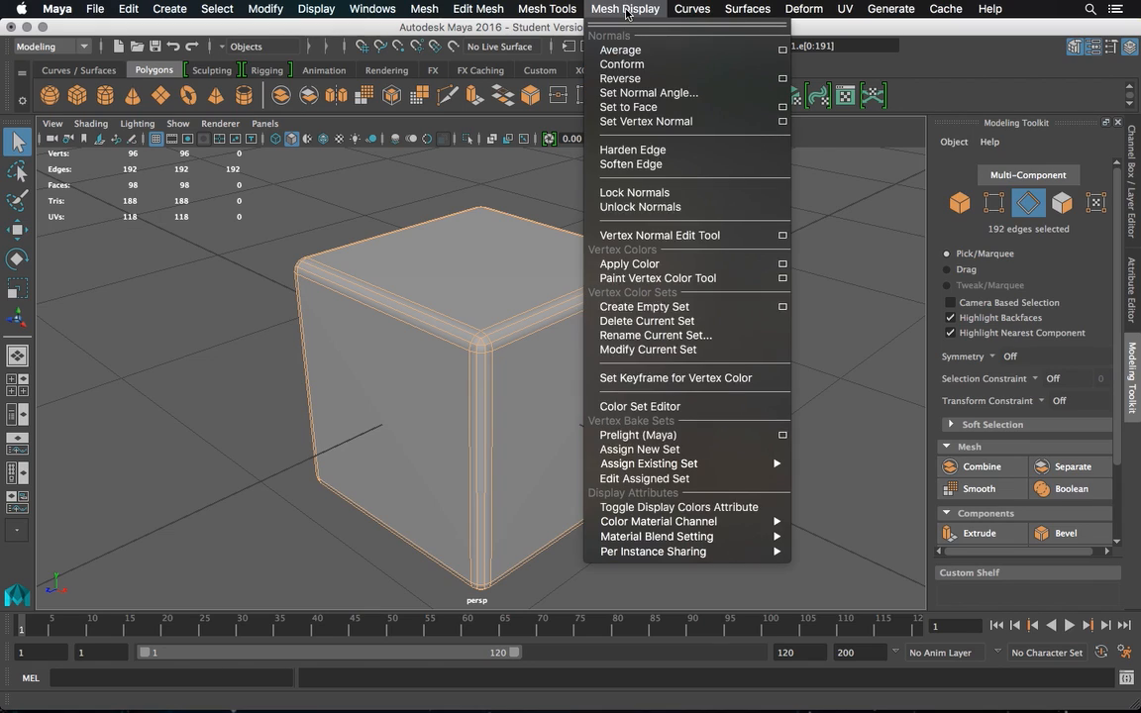
pyautogui.click(635, 164)
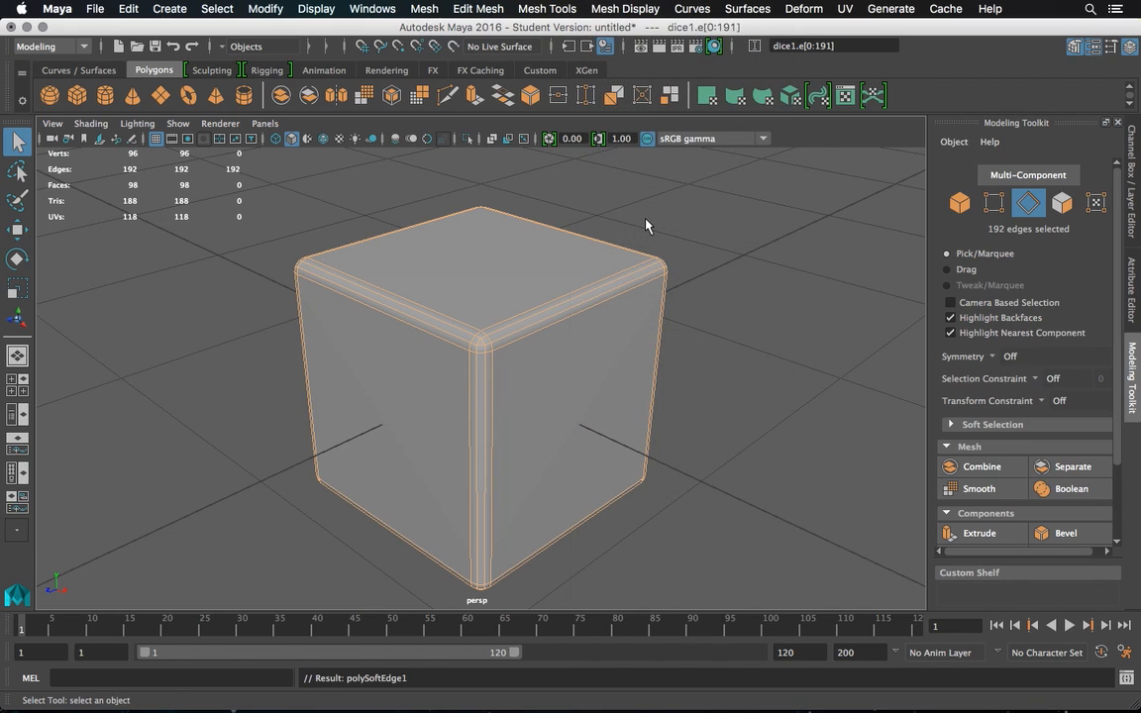
# Return to object mode and render the current frame to check the softened edges
pyautogui.moveTo(646, 226); pyautogui.dragTo(659, 214, button='right')
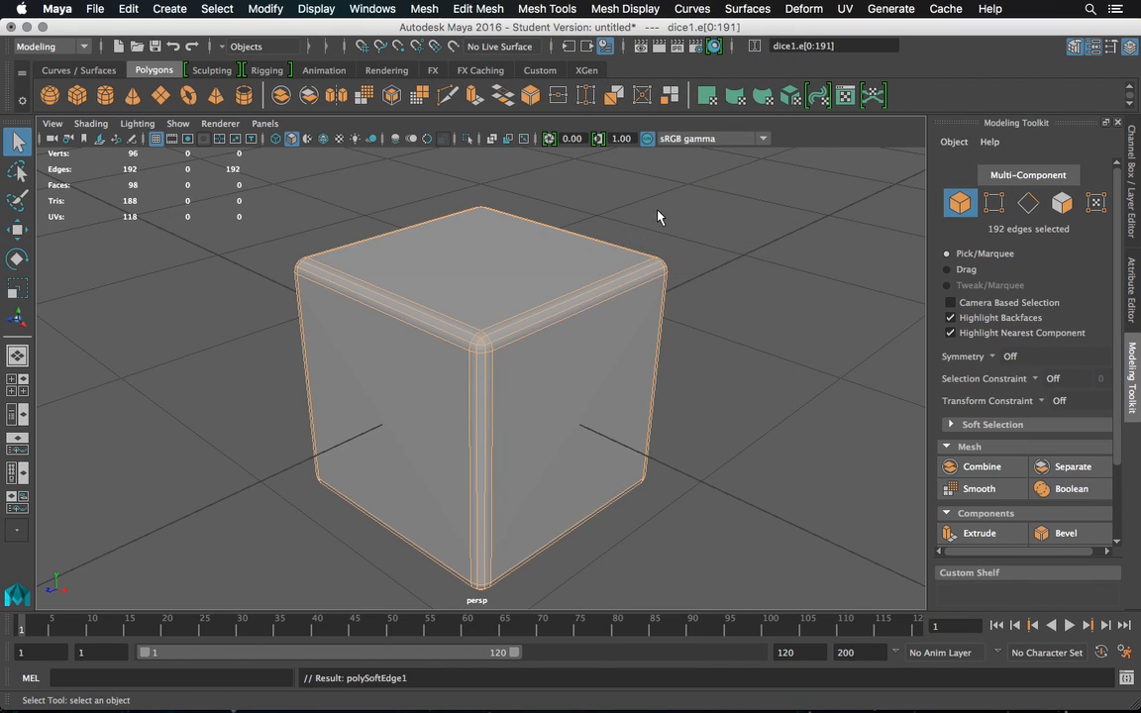
pyautogui.click(663, 47)
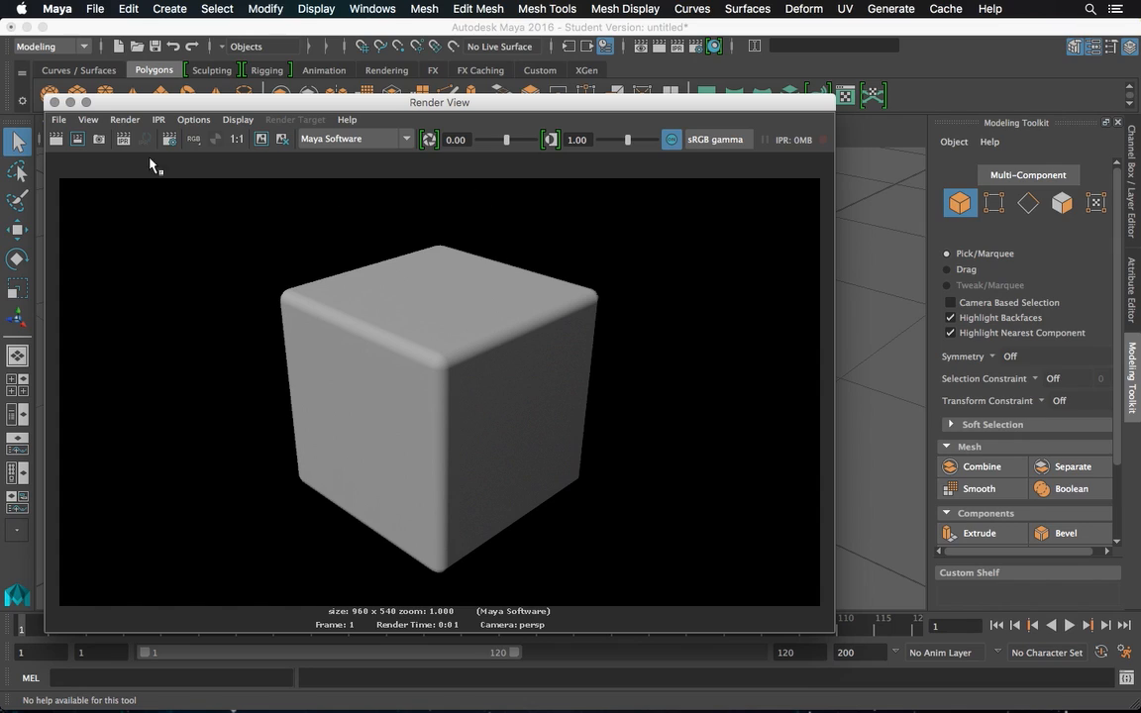
pyautogui.click(53, 103)
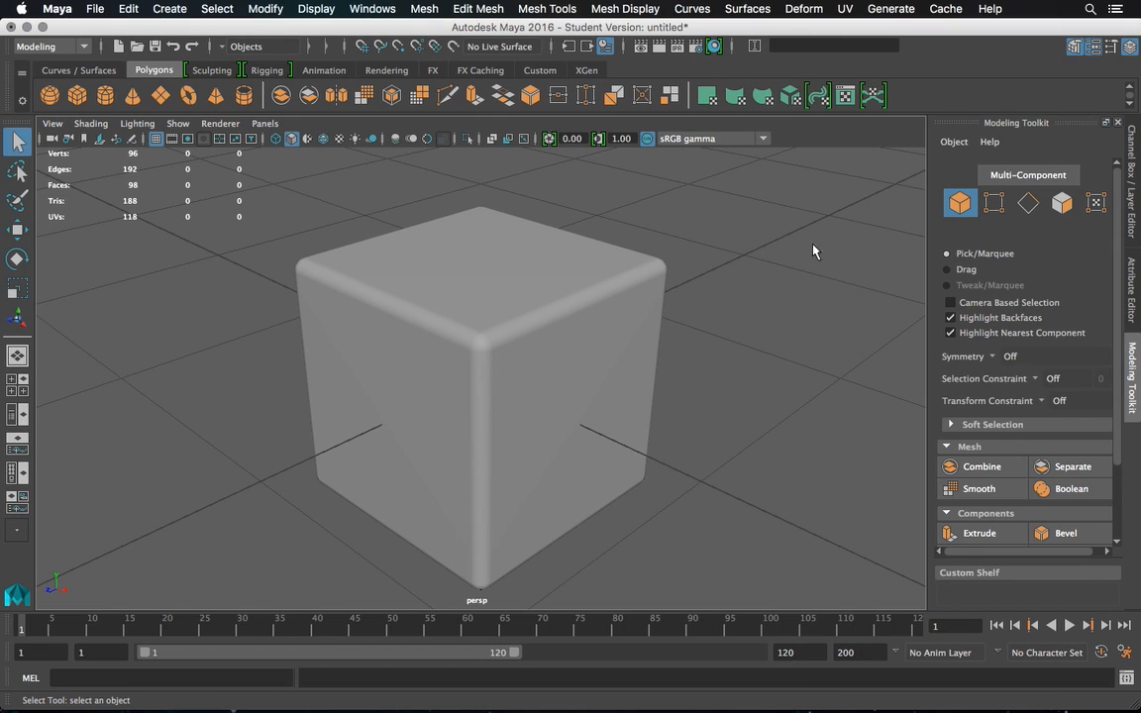
# Switch the input line to absolute transform and create a polygon sphere
pyautogui.click(756, 47)
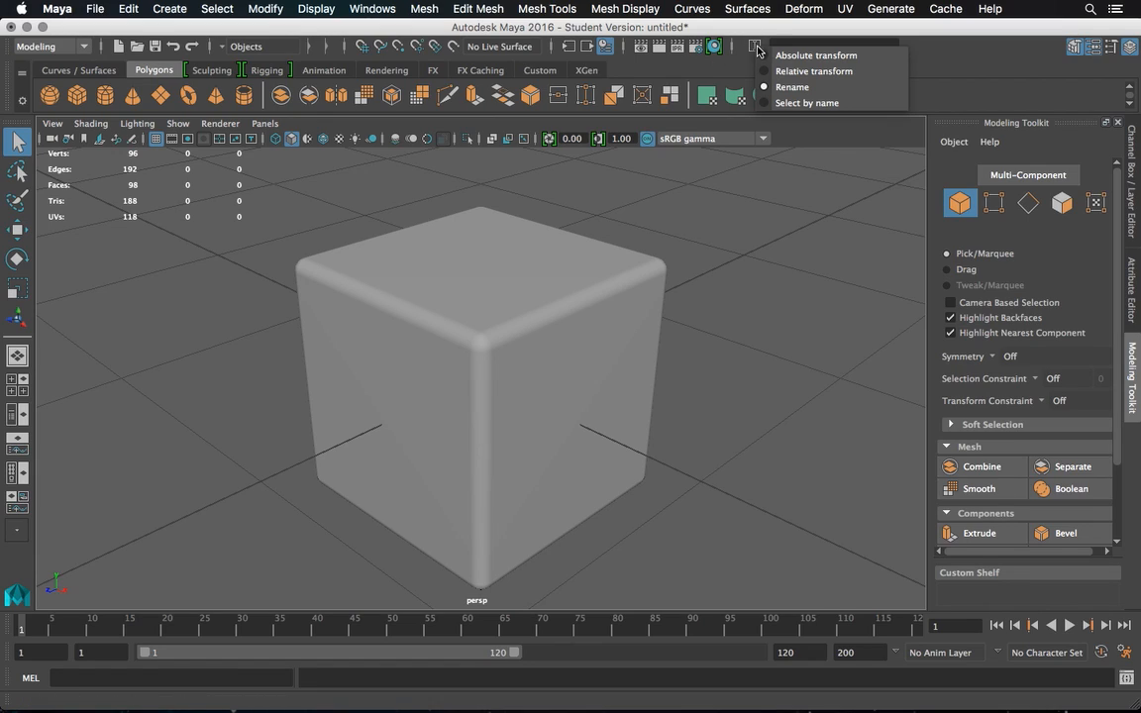
pyautogui.click(775, 57)
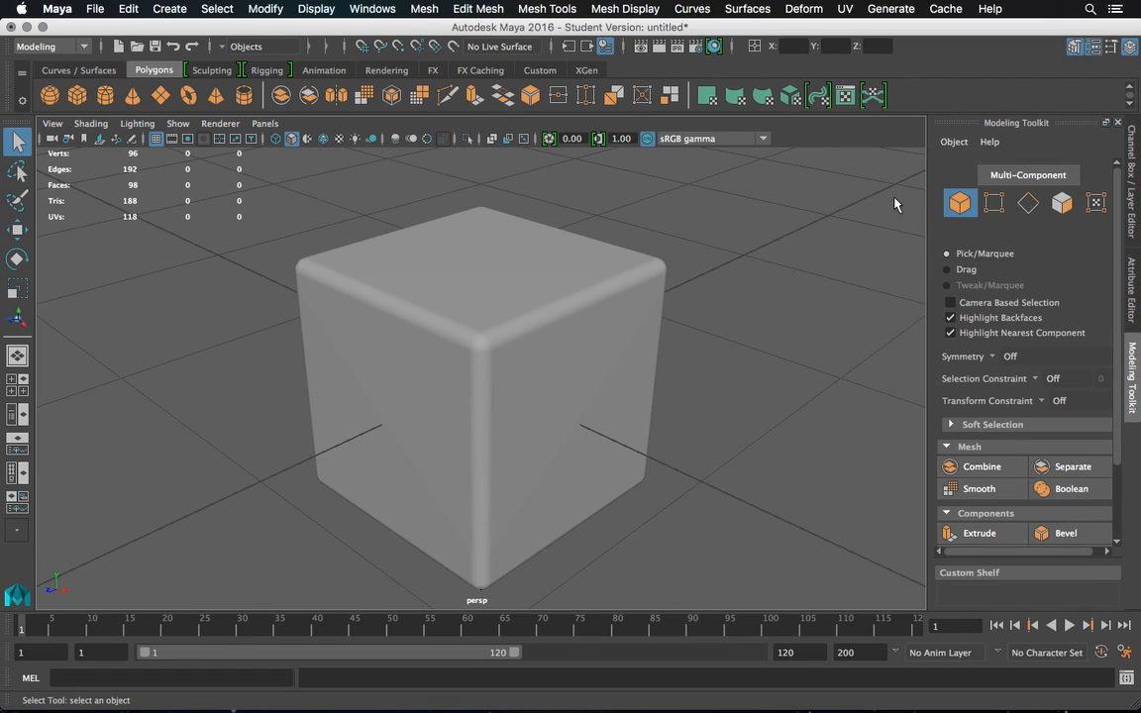
pyautogui.click(50, 95)
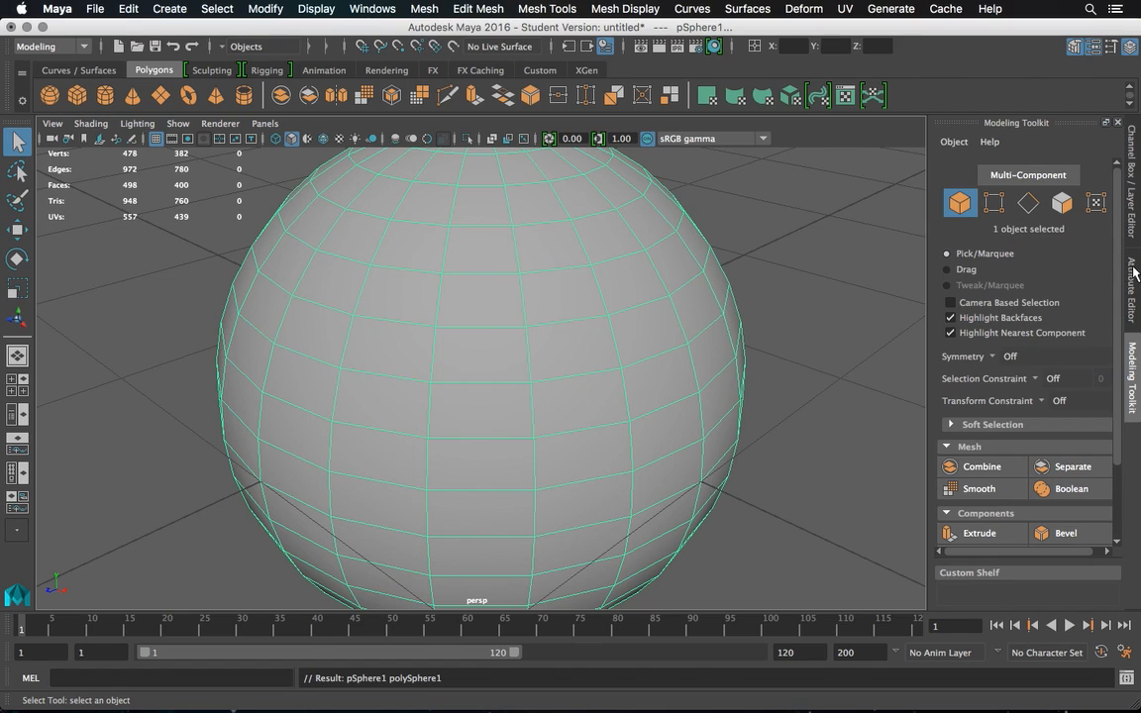
# Show the polygon sphere's creation history attributes and set its radius to 0.1
pyautogui.click(1134, 206)
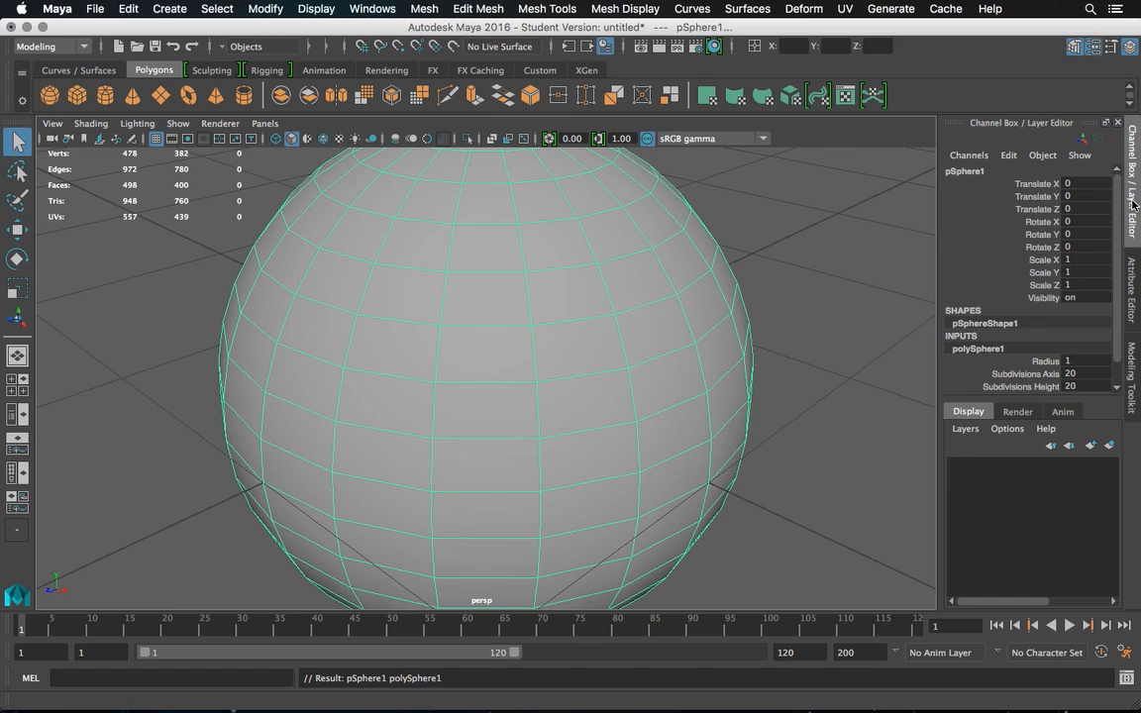
pyautogui.click(1132, 290)
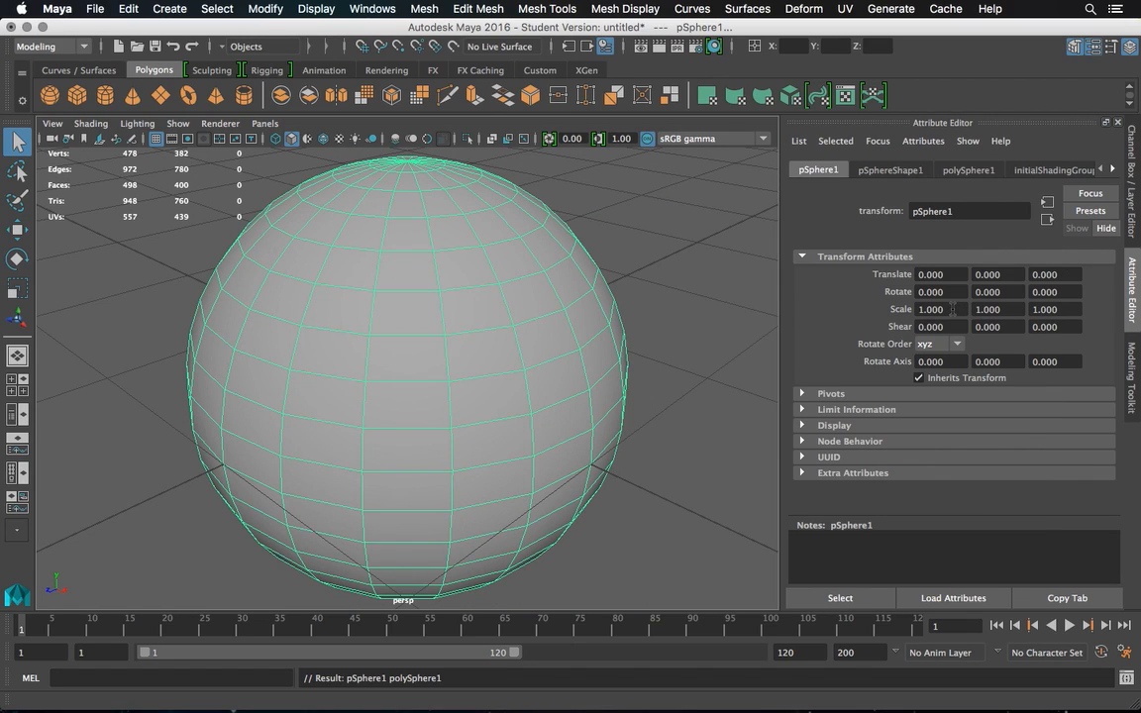
pyautogui.click(949, 171)
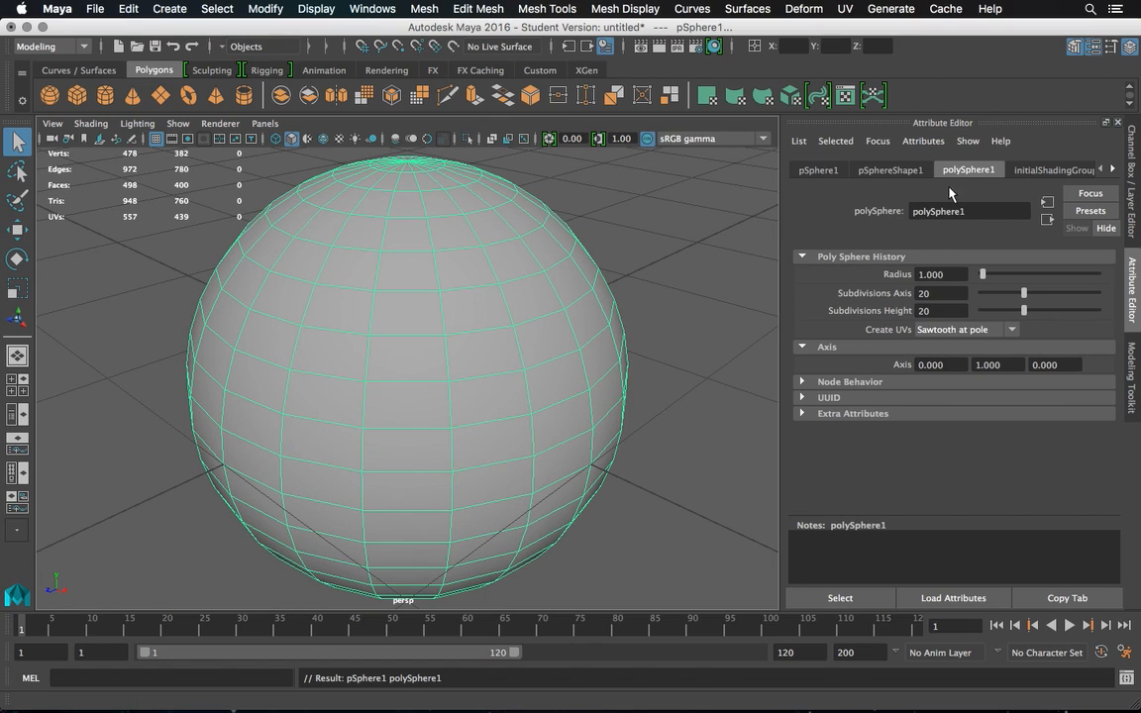
pyautogui.moveTo(951, 274); pyautogui.dragTo(891, 276)
pyautogui.write('0.1')
pyautogui.press('Return')
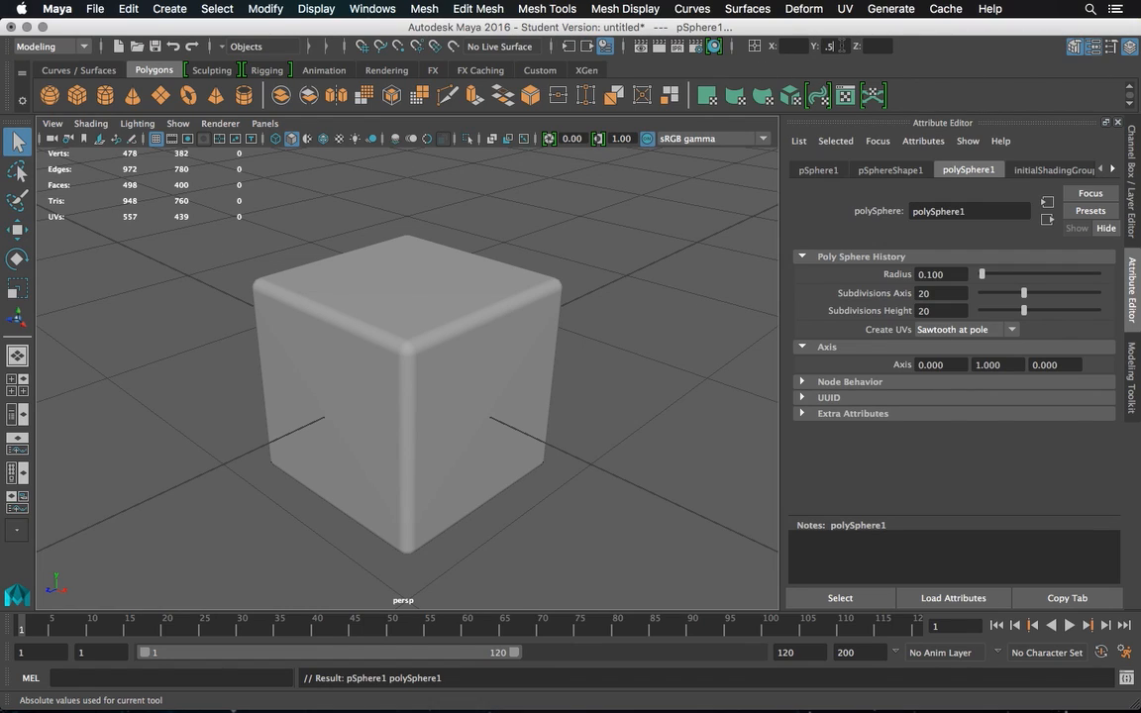
# Move the sphere to an absolute Y position of 0.5, onto the cube's top face
pyautogui.click(842, 45)
pyautogui.write('.5')
pyautogui.press('Return')
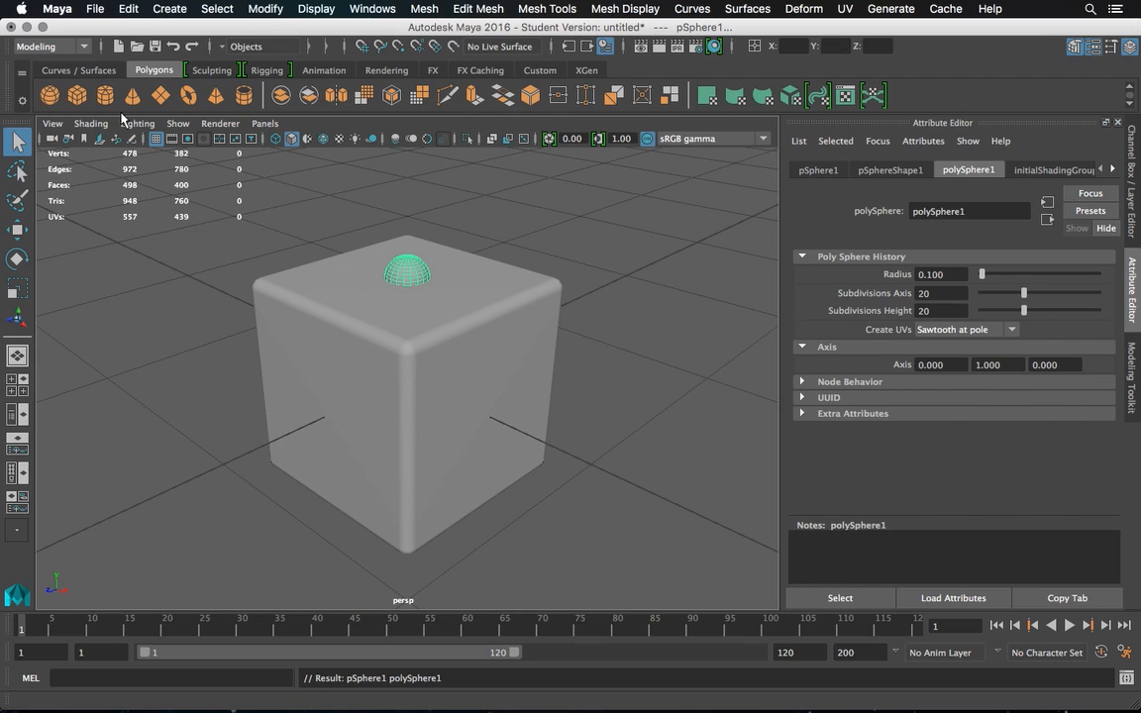
# Reduce the sphere's radius to 0.09 and check its size against the cube's top face
pyautogui.moveTo(510, 232)
pyautogui.keyDown('alt'); pyautogui.mouseDown()
pyautogui.moveTo(474, 311)
pyautogui.moveTo(454, 304)
pyautogui.moveTo(484, 247)
pyautogui.moveTo(507, 237)
pyautogui.mouseUp(); pyautogui.keyUp('alt')
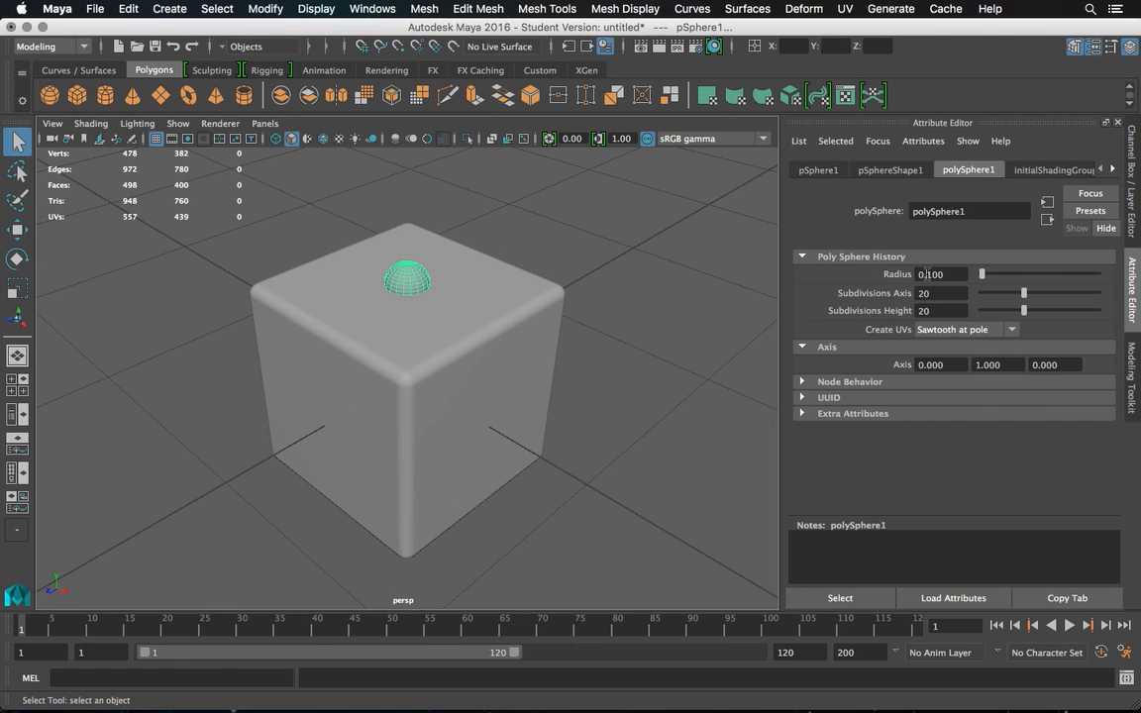
pyautogui.moveTo(920, 274); pyautogui.dragTo(950, 274)
pyautogui.write('0.09')
pyautogui.press('Return')
pyautogui.press('f')
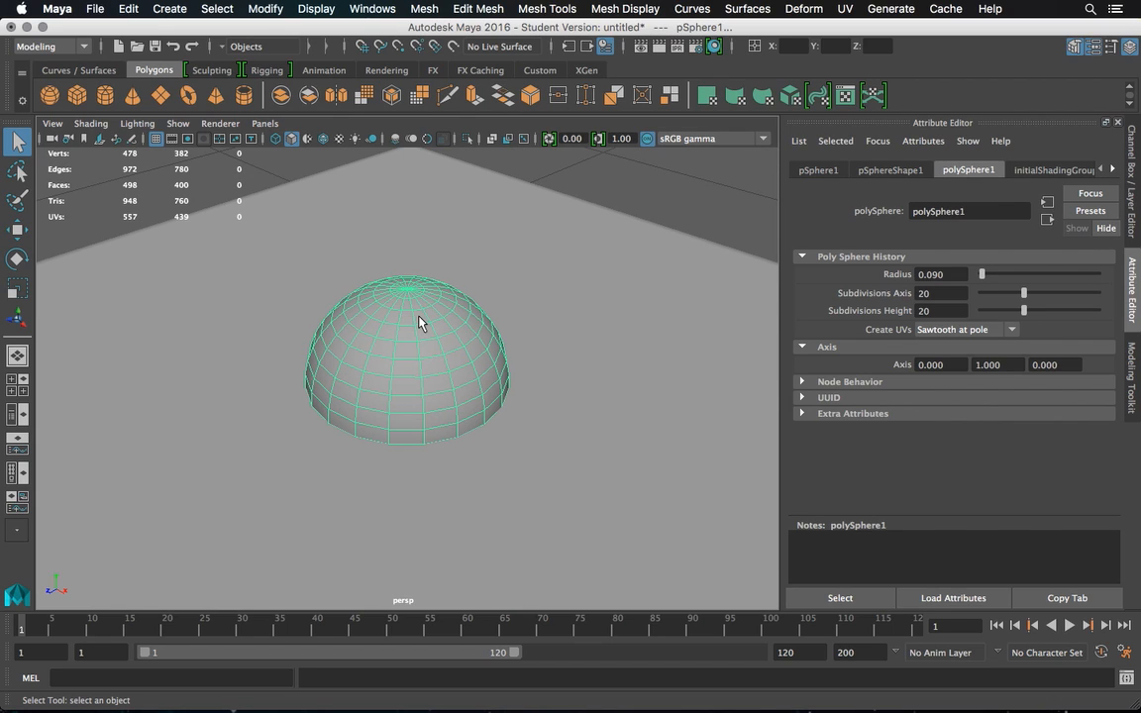
pyautogui.scroll(-5, 476, 334)
pyautogui.moveTo(456, 354)
pyautogui.keyDown('alt'); pyautogui.mouseDown()
pyautogui.moveTo(465, 260)
pyautogui.moveTo(448, 316)
pyautogui.moveTo(411, 321)
pyautogui.moveTo(494, 352)
pyautogui.moveTo(446, 353)
pyautogui.mouseUp(); pyautogui.keyUp('alt')
pyautogui.scroll(-3, 446, 357)
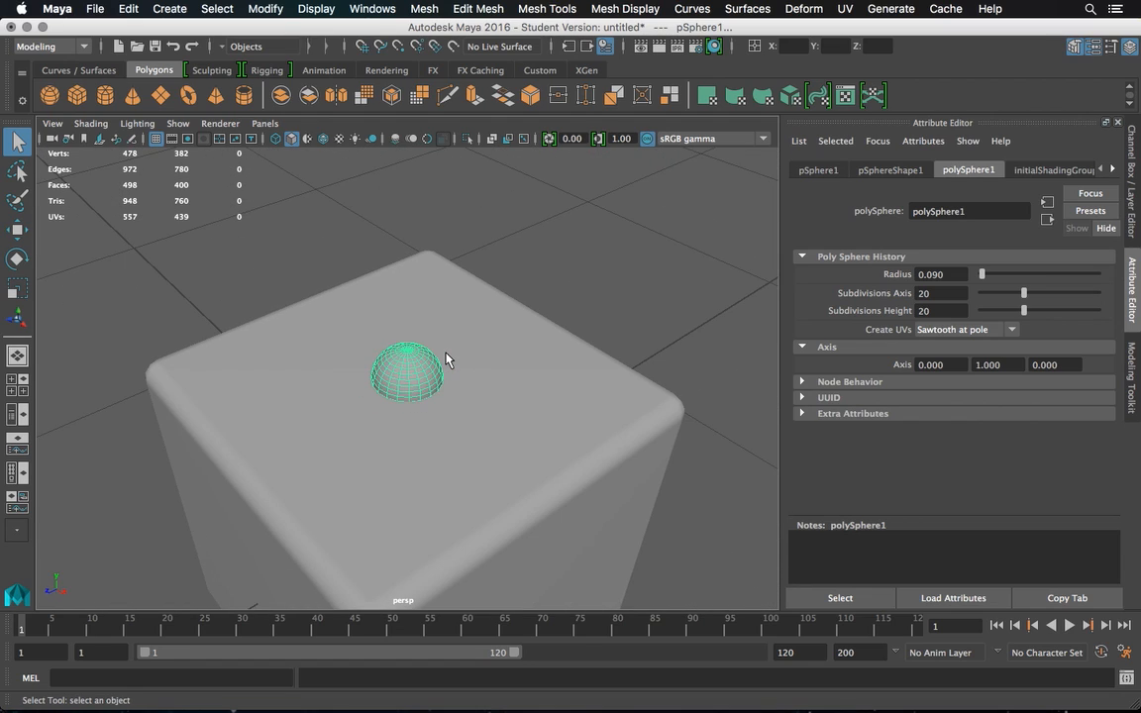
# Flatten the sphere vertically by setting its Scale Y to 0.7
pyautogui.scroll(2, 446, 358)
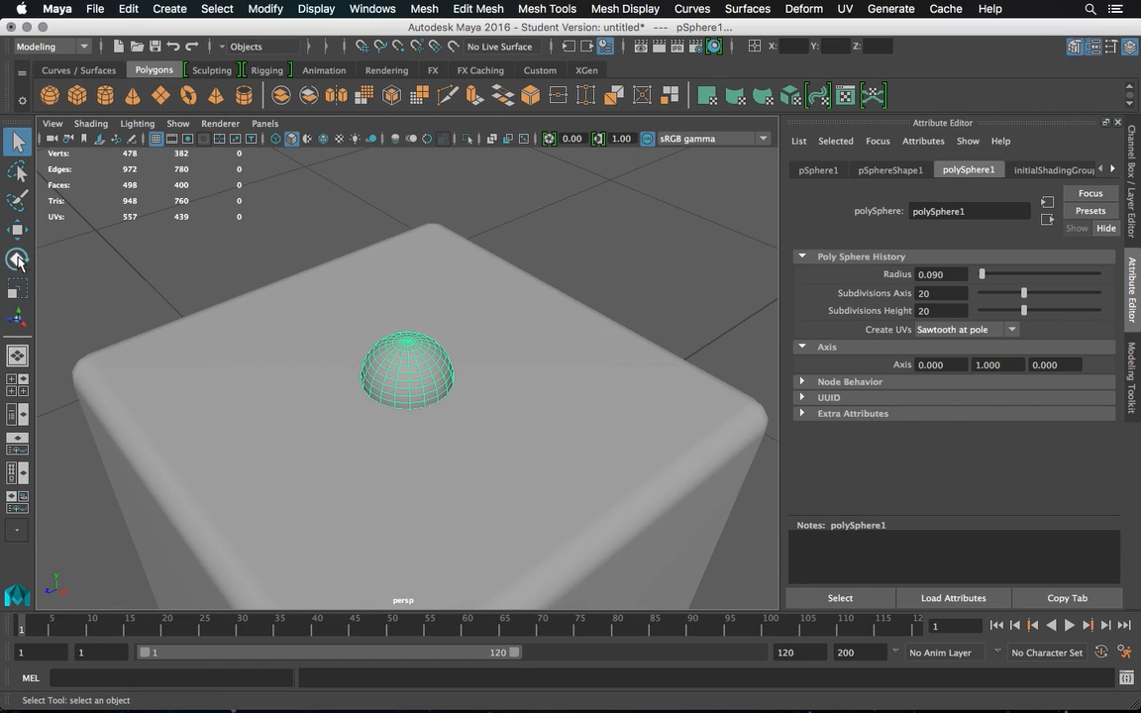
pyautogui.click(16, 287)
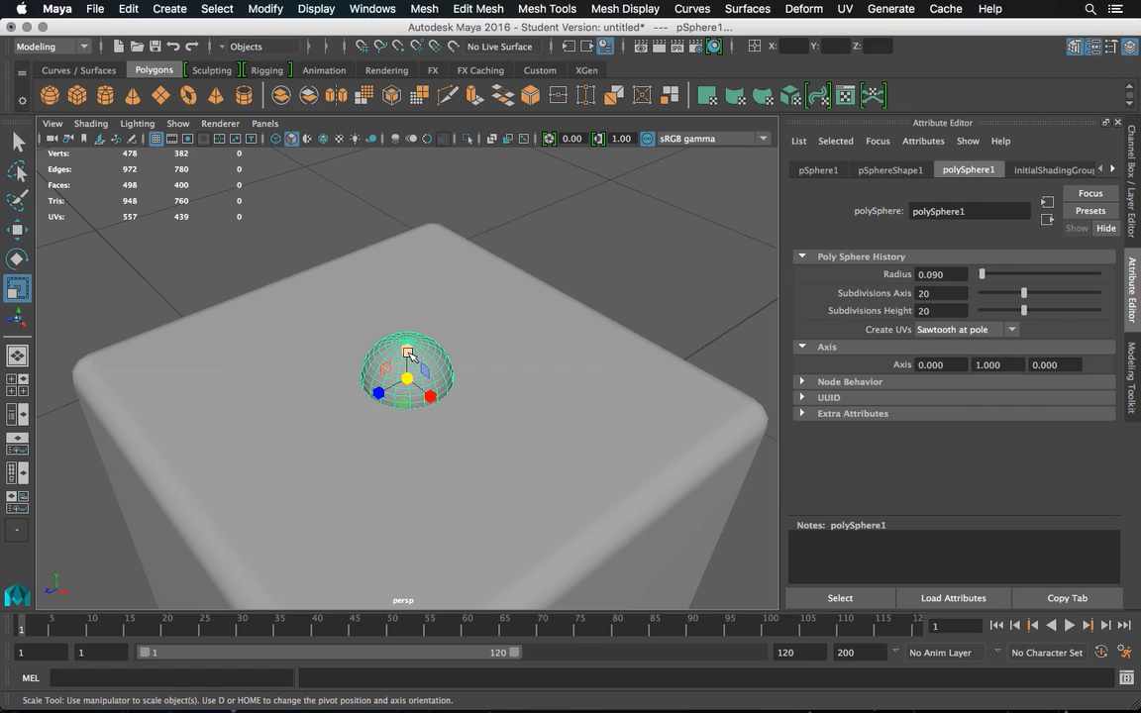
pyautogui.moveTo(407, 346); pyautogui.dragTo(410, 363)
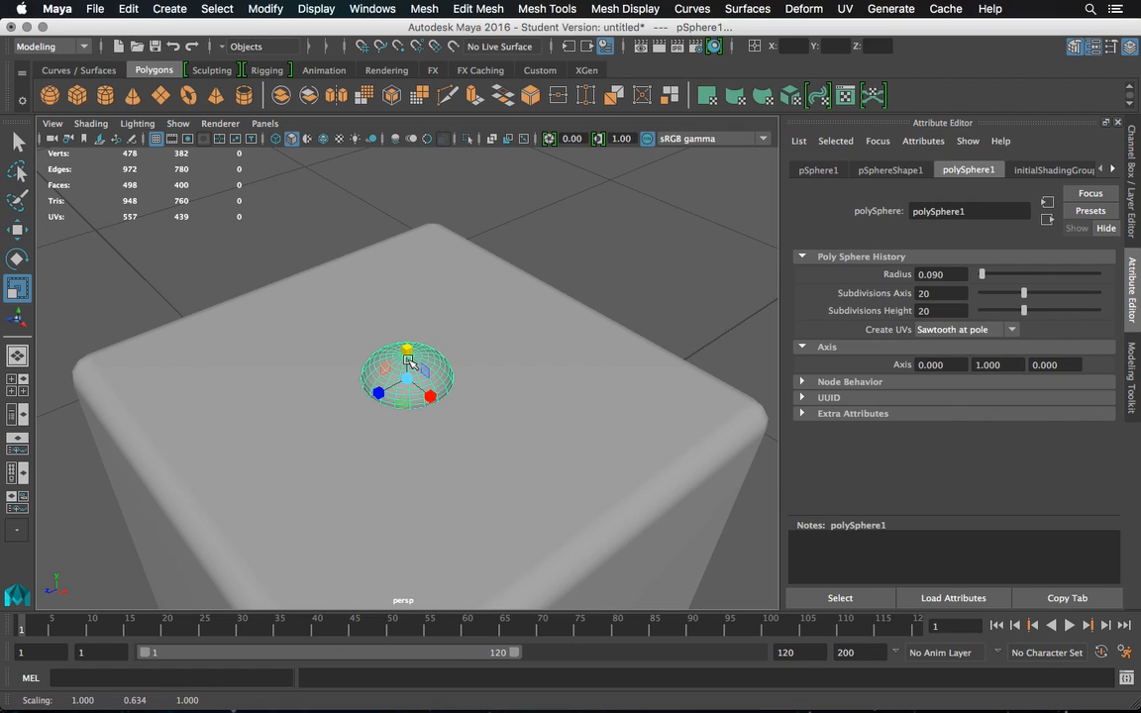
pyautogui.click(819, 172)
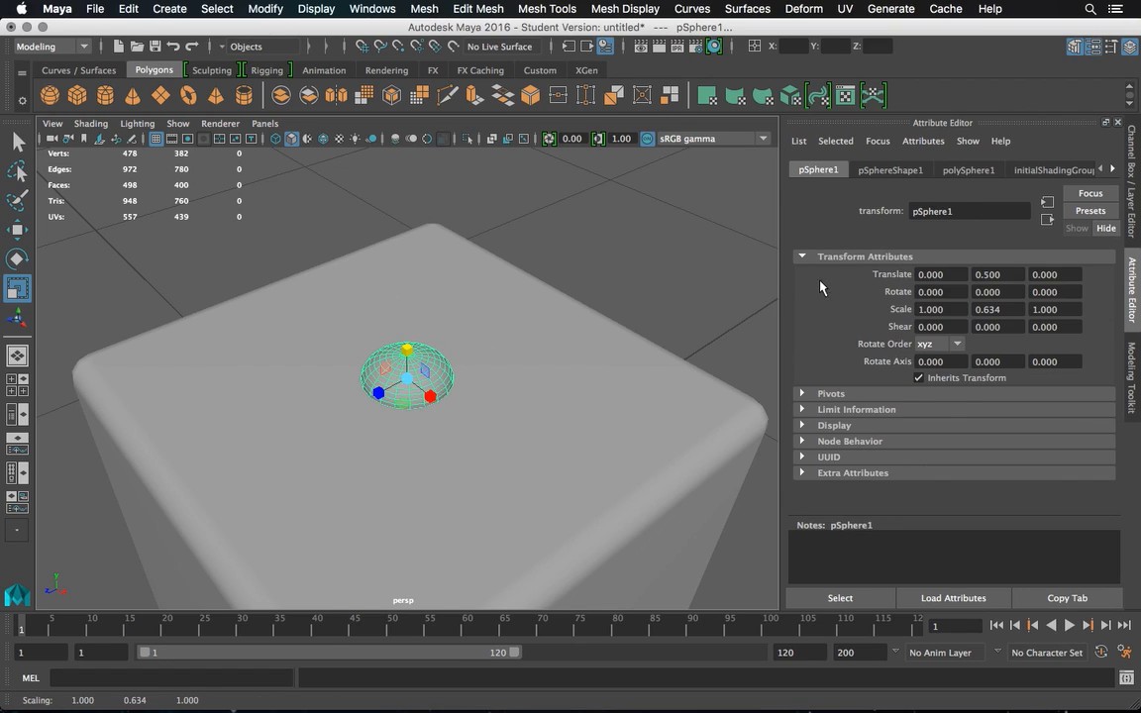
pyautogui.moveTo(984, 309); pyautogui.dragTo(1015, 310)
pyautogui.write('700')
pyautogui.press('Return')
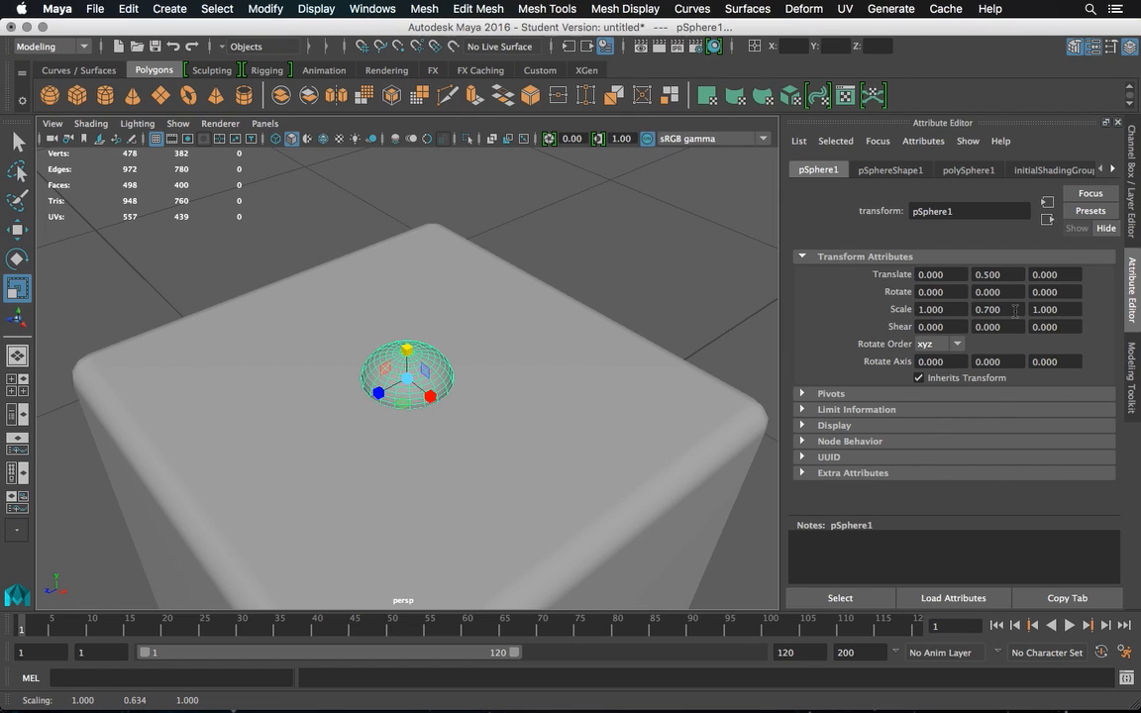
# Duplicate the flattened sphere and move the copy along X to Translate X -0.25
pyautogui.click(18, 140)
pyautogui.keyDown('alt'); pyautogui.moveTo(538, 272); pyautogui.dragTo(568, 329); pyautogui.keyUp('alt')
pyautogui.scroll(-2, 553, 337)
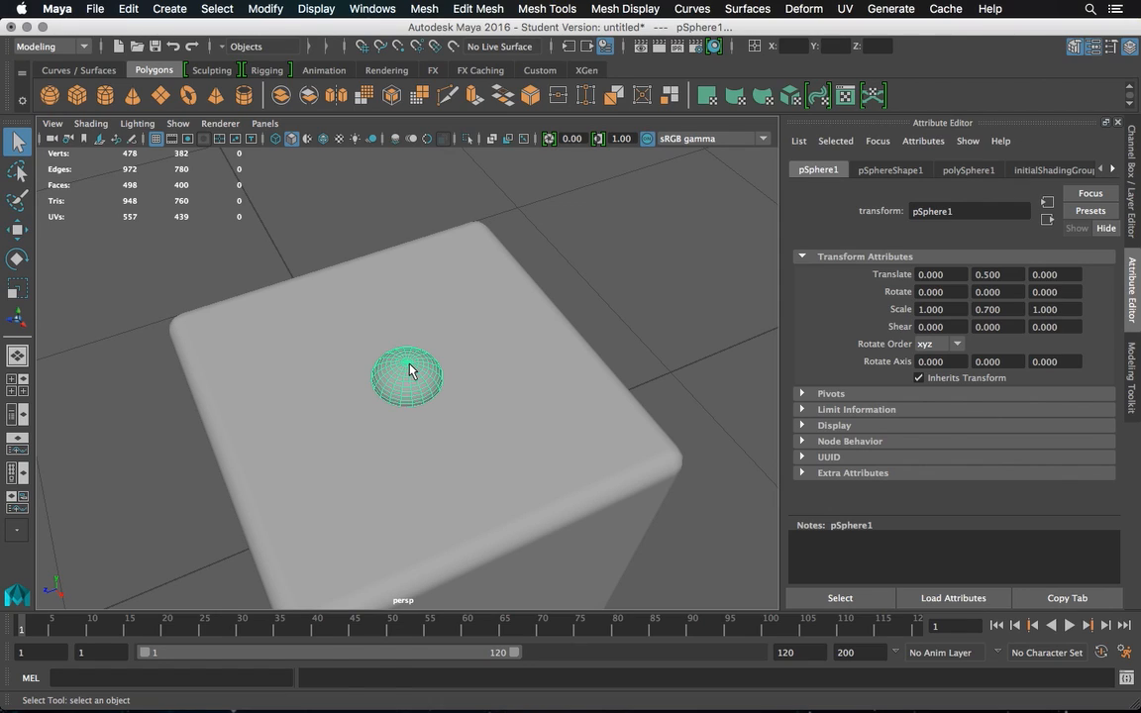
pyautogui.hotkey('ctrl', 'd')
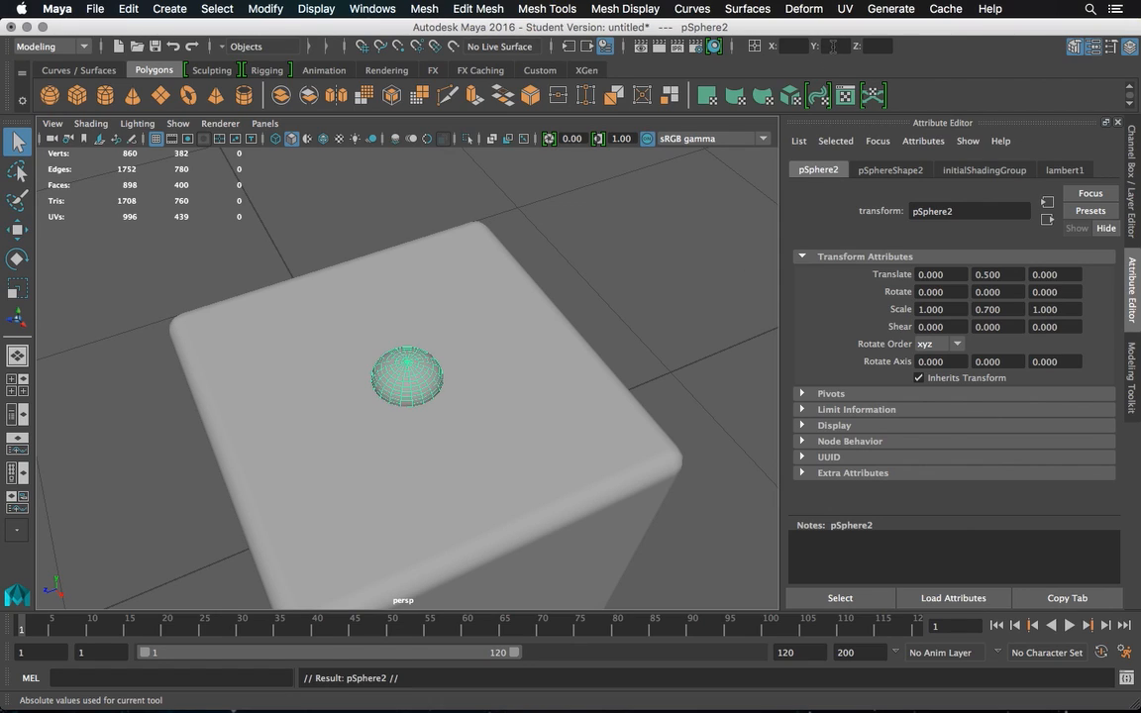
pyautogui.click(17, 228)
pyautogui.moveTo(426, 406); pyautogui.dragTo(382, 330)
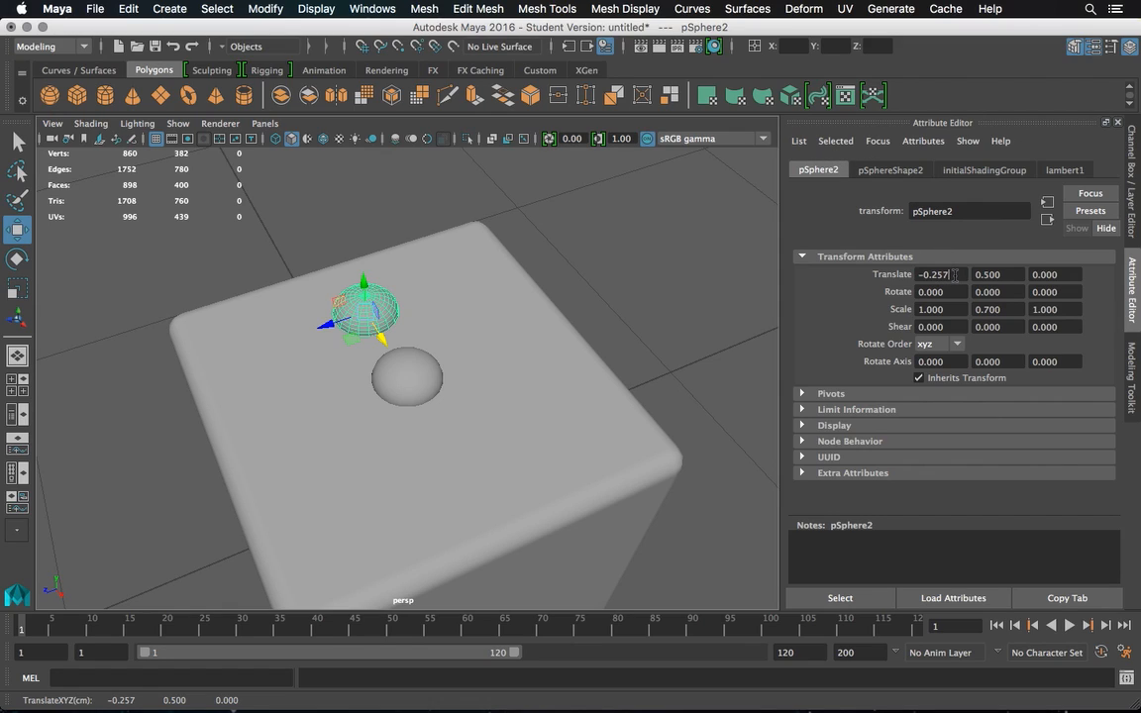
pyautogui.press('Return')
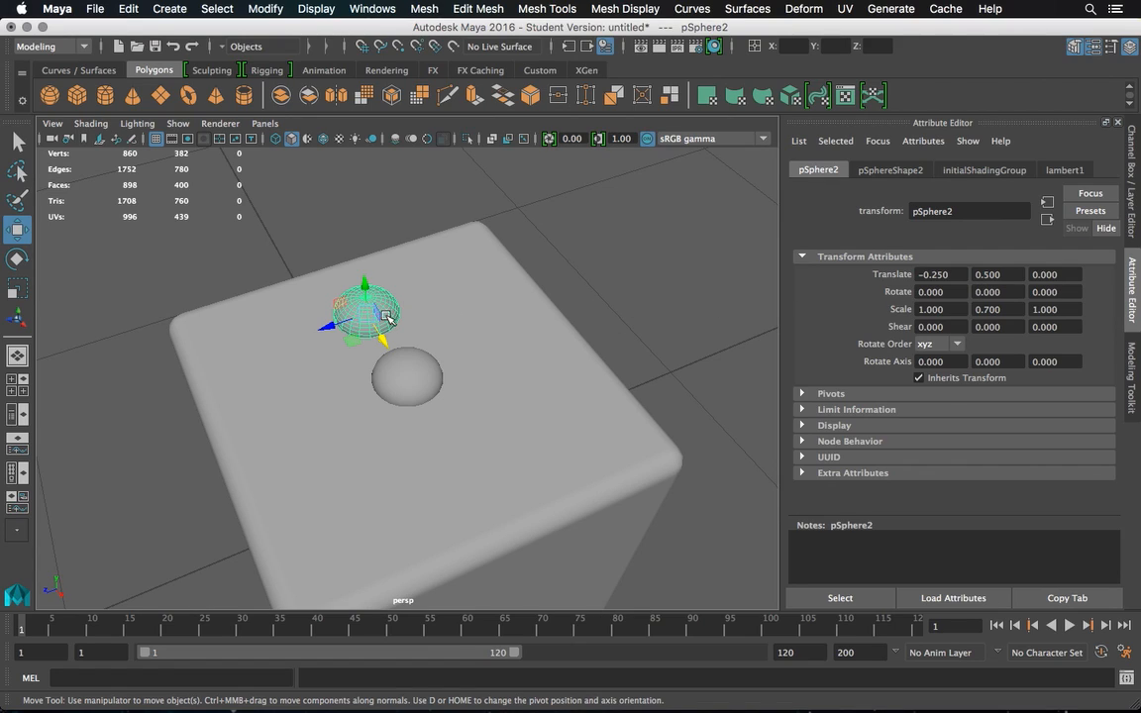
# Duplicate the offset sphere twice into a row of three, placing the copies at Translate Z -0.25 and 0.25
pyautogui.hotkey('ctrl', 'd')
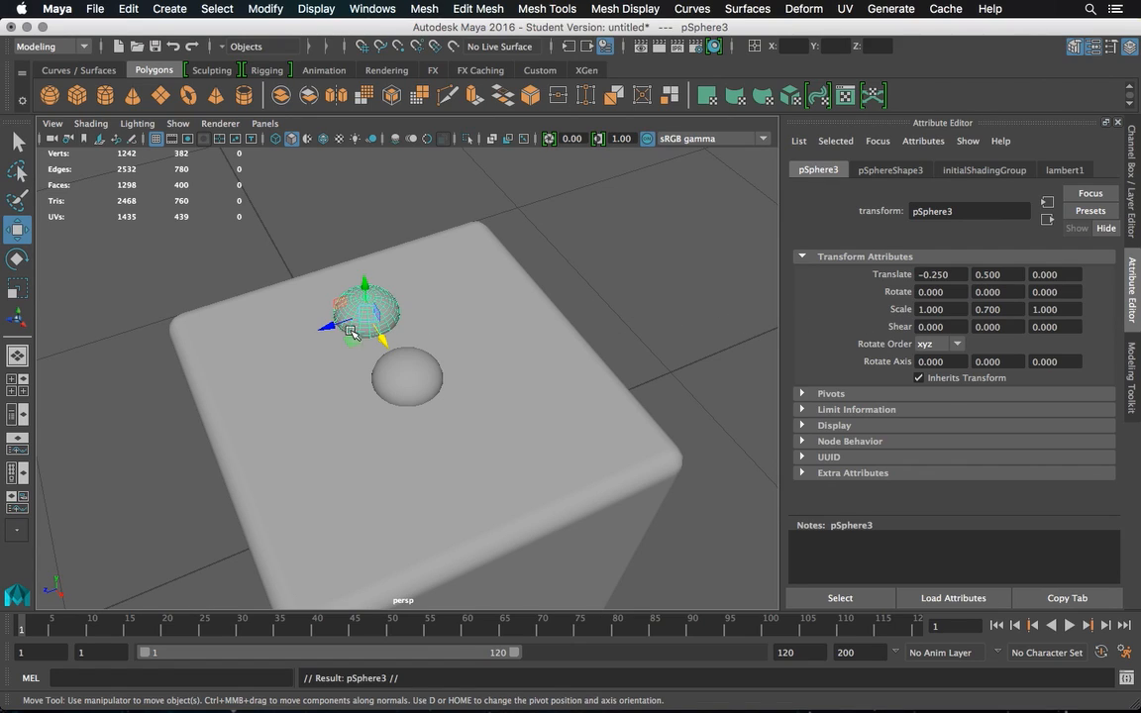
pyautogui.moveTo(330, 330); pyautogui.dragTo(426, 324)
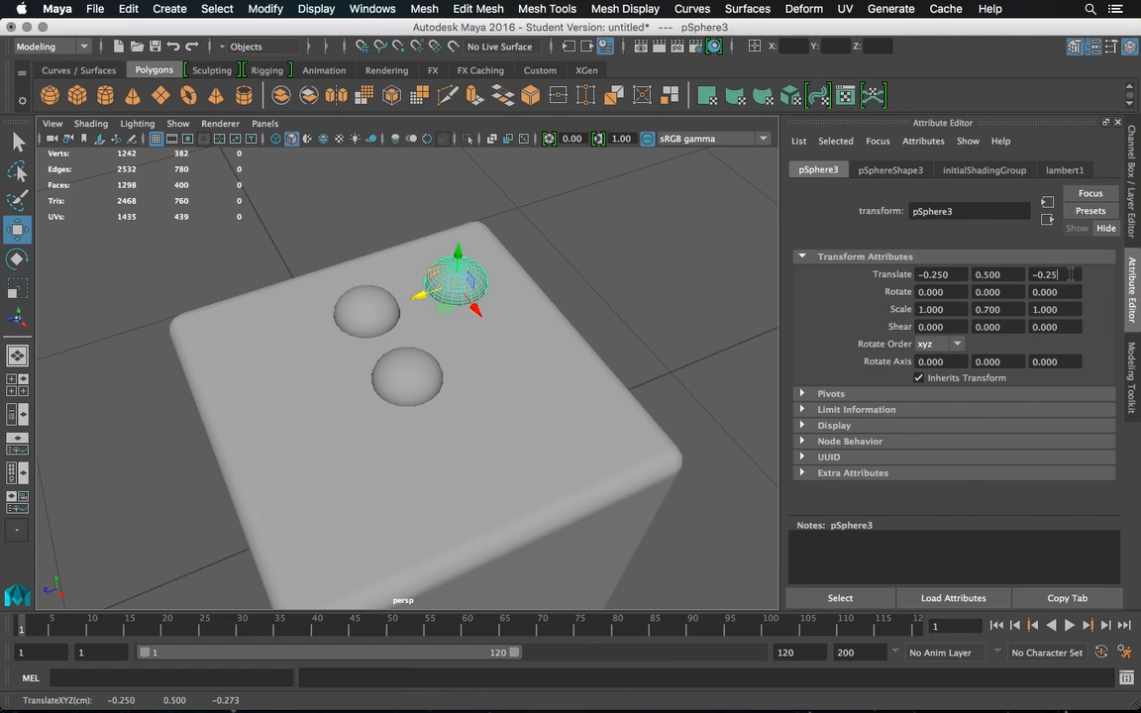
pyautogui.press('Return')
pyautogui.hotkey('ctrl', 'd')
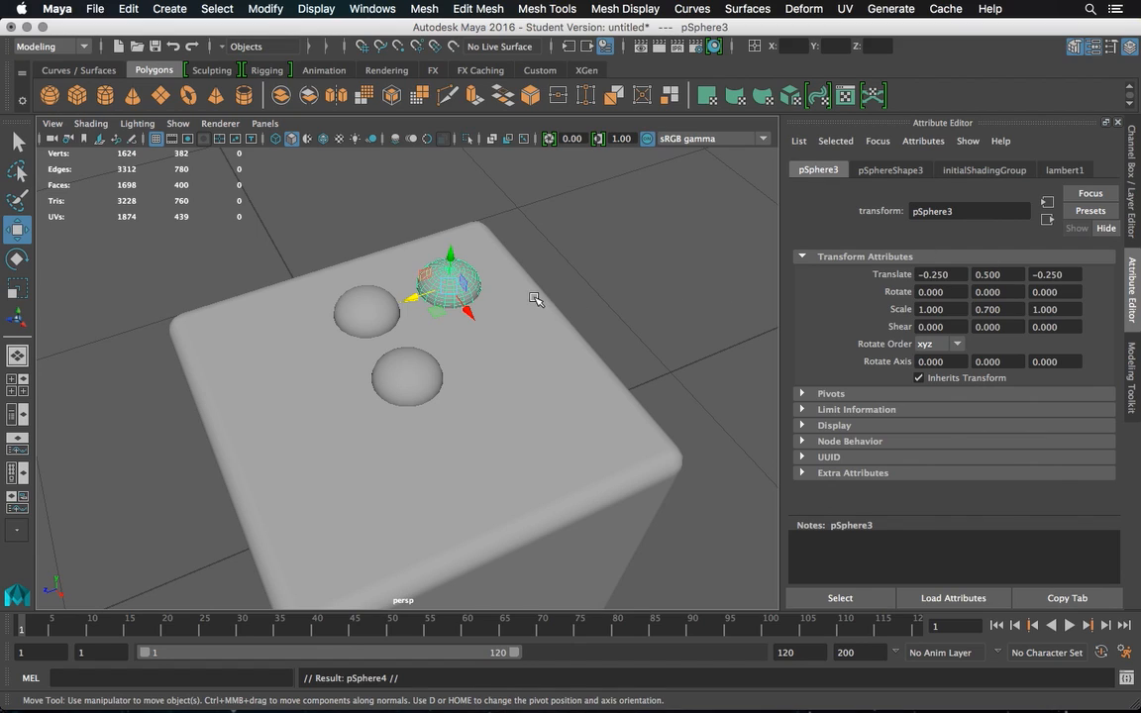
pyautogui.moveTo(370, 270); pyautogui.dragTo(203, 286)
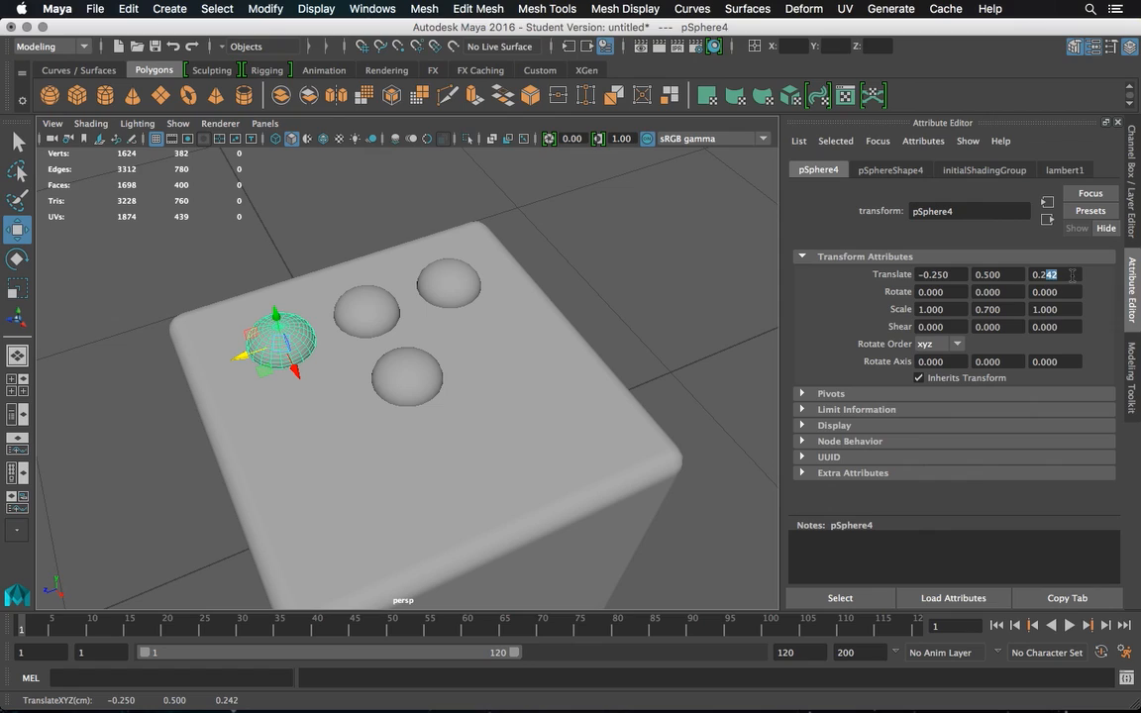
pyautogui.write('5')
pyautogui.press('Return')
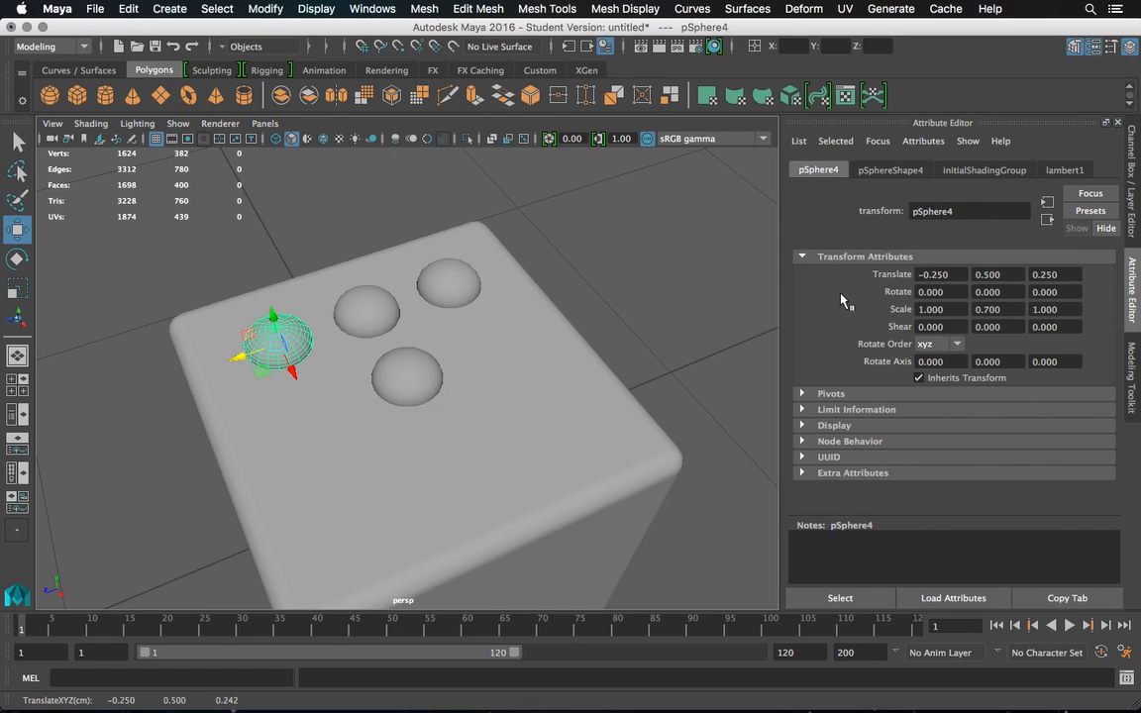
# Duplicate the row of three spheres together, move the copies to an absolute X of 0.25 and deselect them
pyautogui.click(362, 317)
pyautogui.click(445, 286)
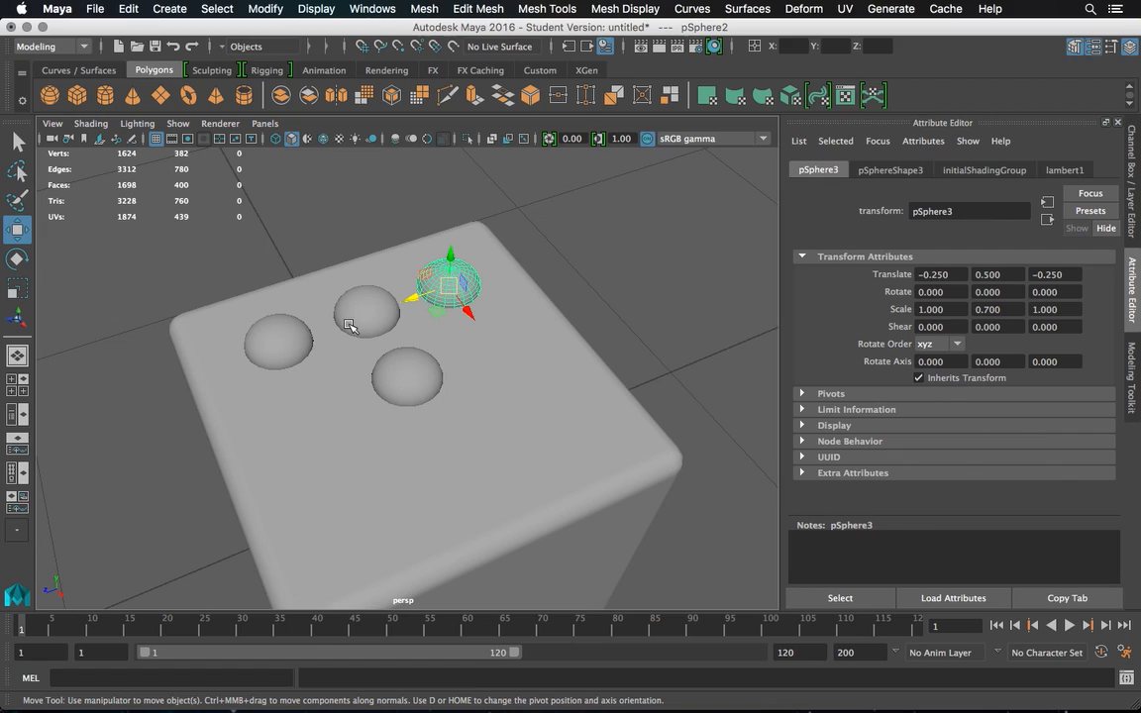
pyautogui.click(292, 335)
pyautogui.click(362, 320)
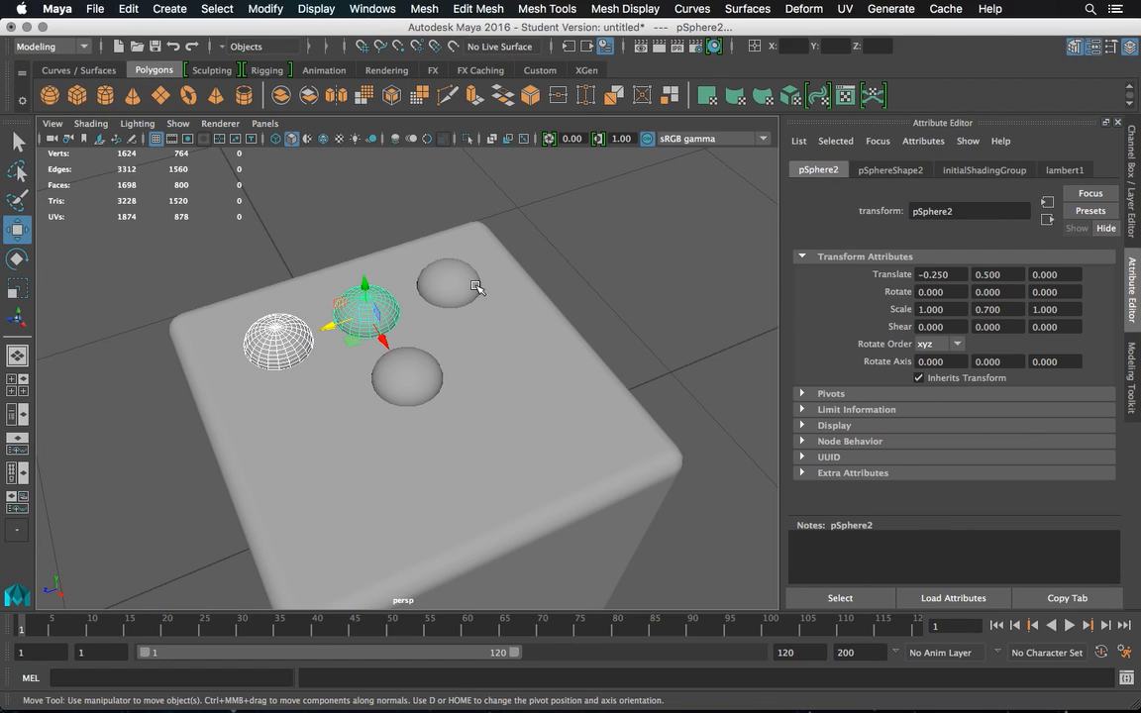
pyautogui.click(465, 286)
pyautogui.hotkey('ctrl', 'd')
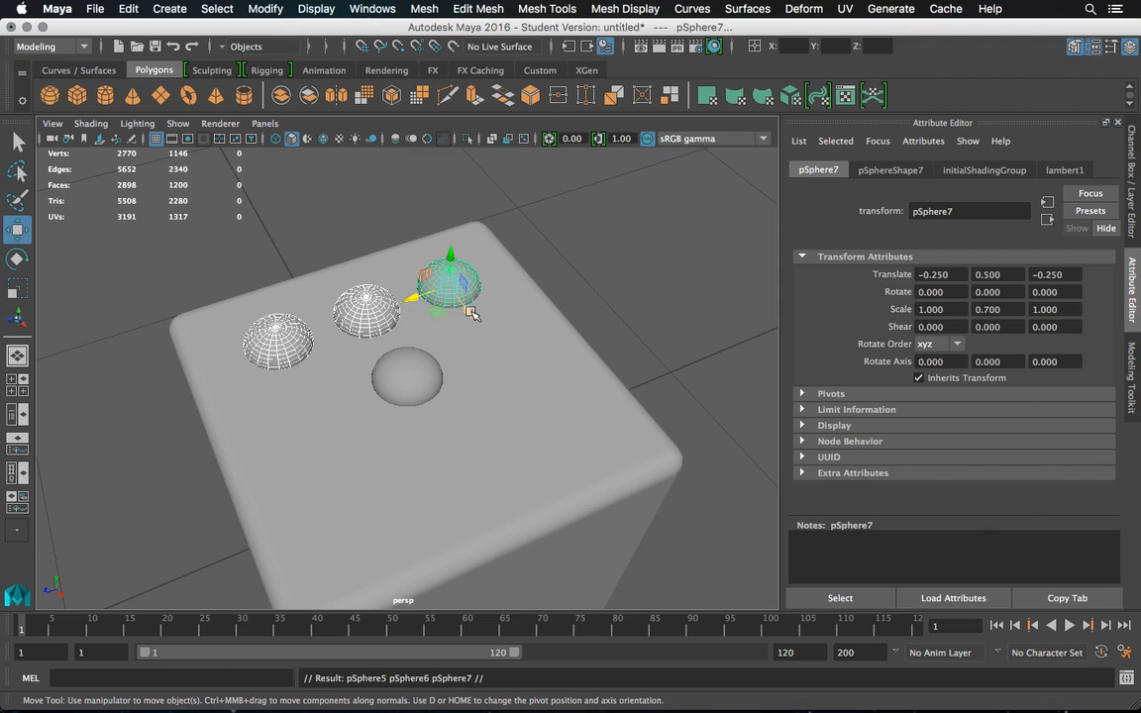
pyautogui.moveTo(466, 308); pyautogui.dragTo(604, 426)
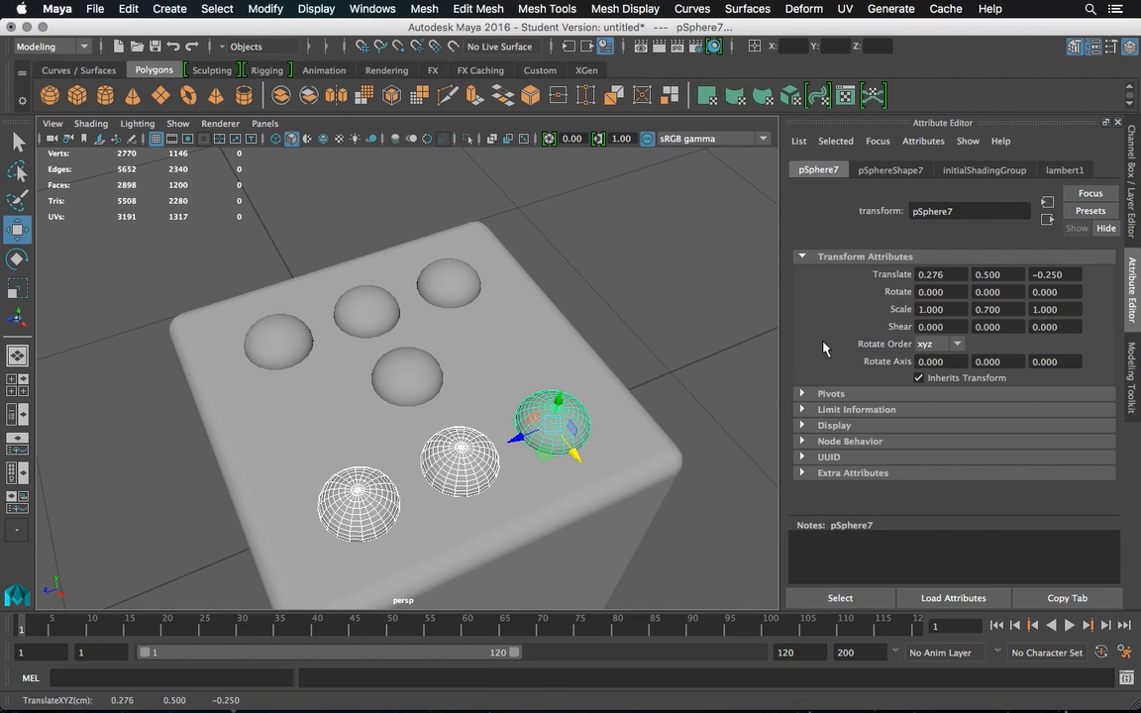
pyautogui.click(556, 431)
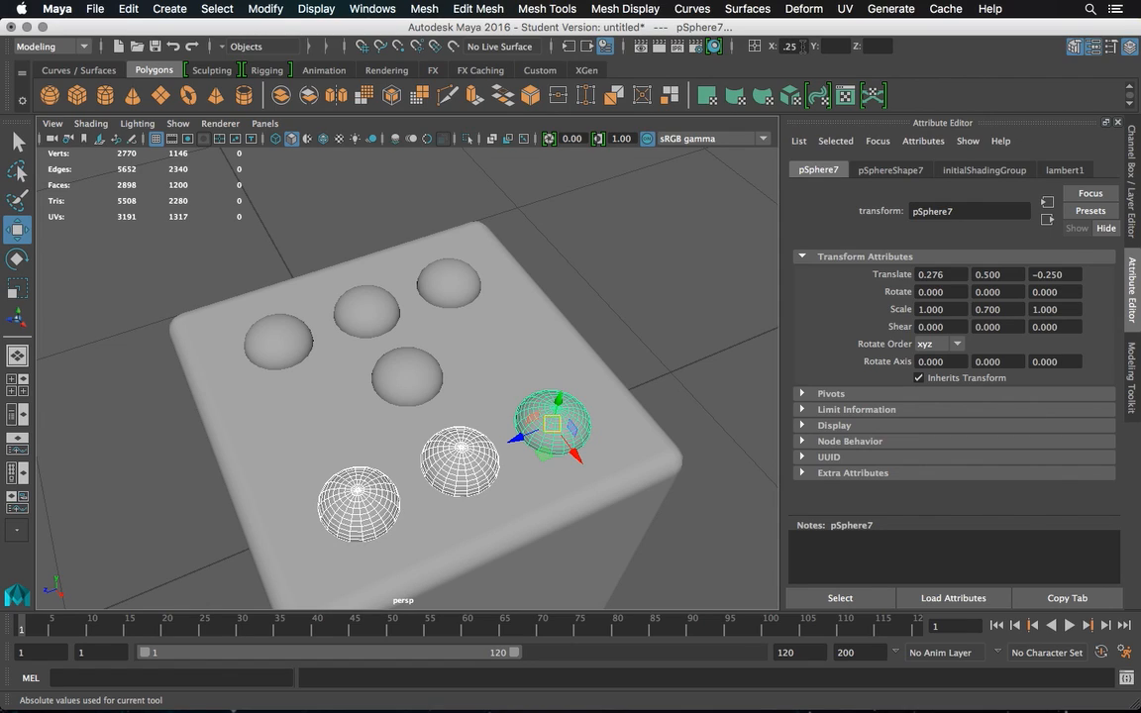
pyautogui.press('Return')
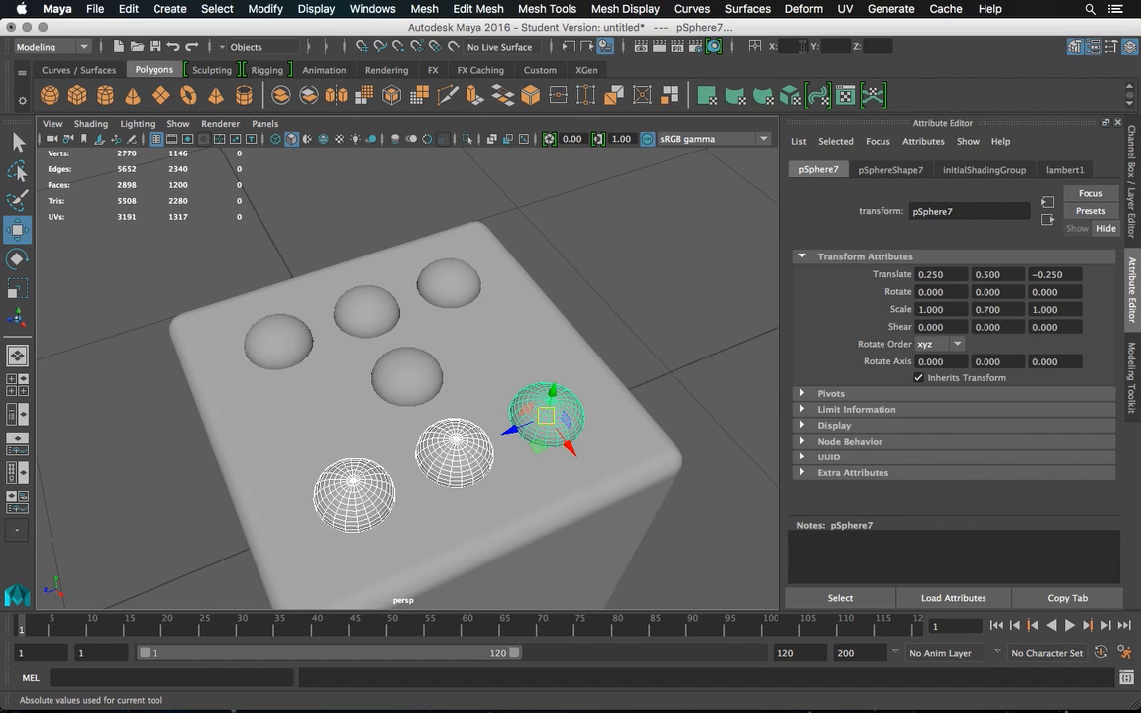
pyautogui.click(624, 268)
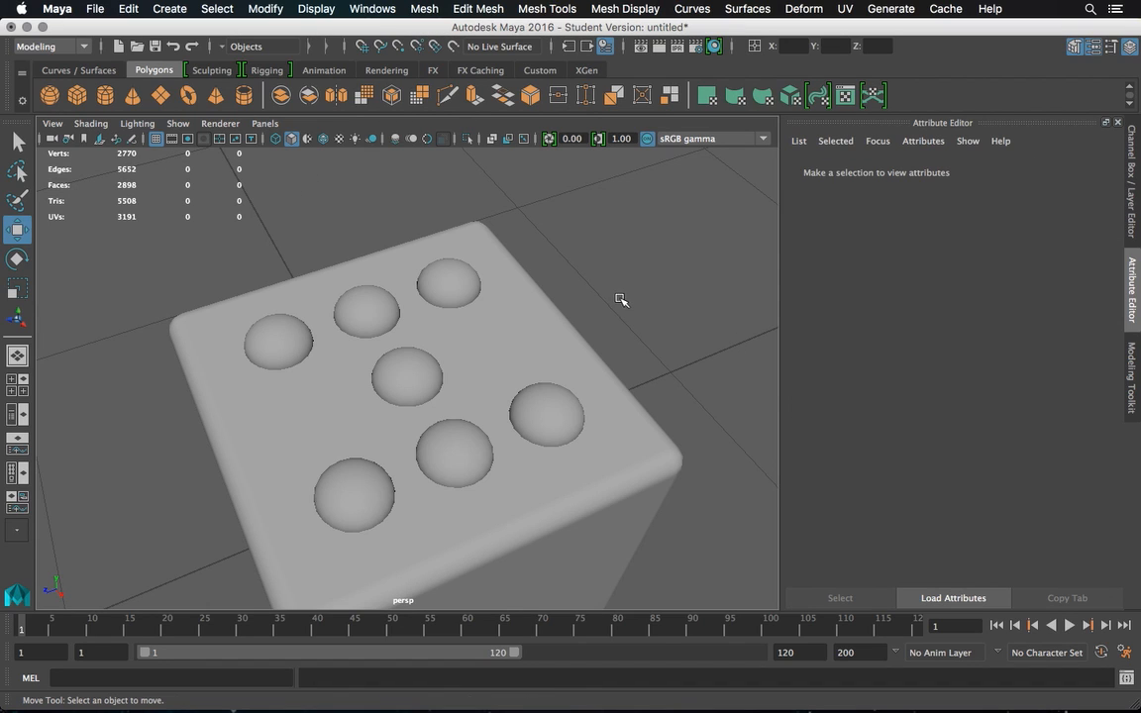
pyautogui.keyDown('alt'); pyautogui.moveTo(676, 273); pyautogui.dragTo(654, 284); pyautogui.keyUp('alt')
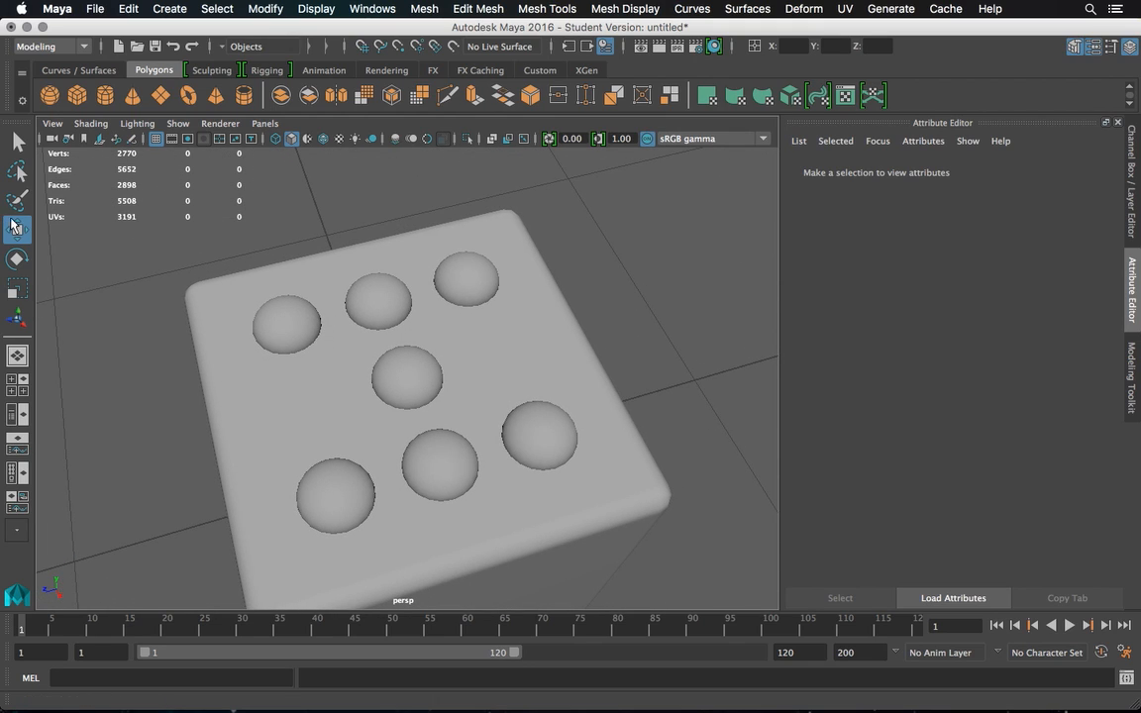
# Select all seven flattened spheres on the cube's top face and combine them into a single mesh
pyautogui.click(18, 142)
pyautogui.click(314, 326)
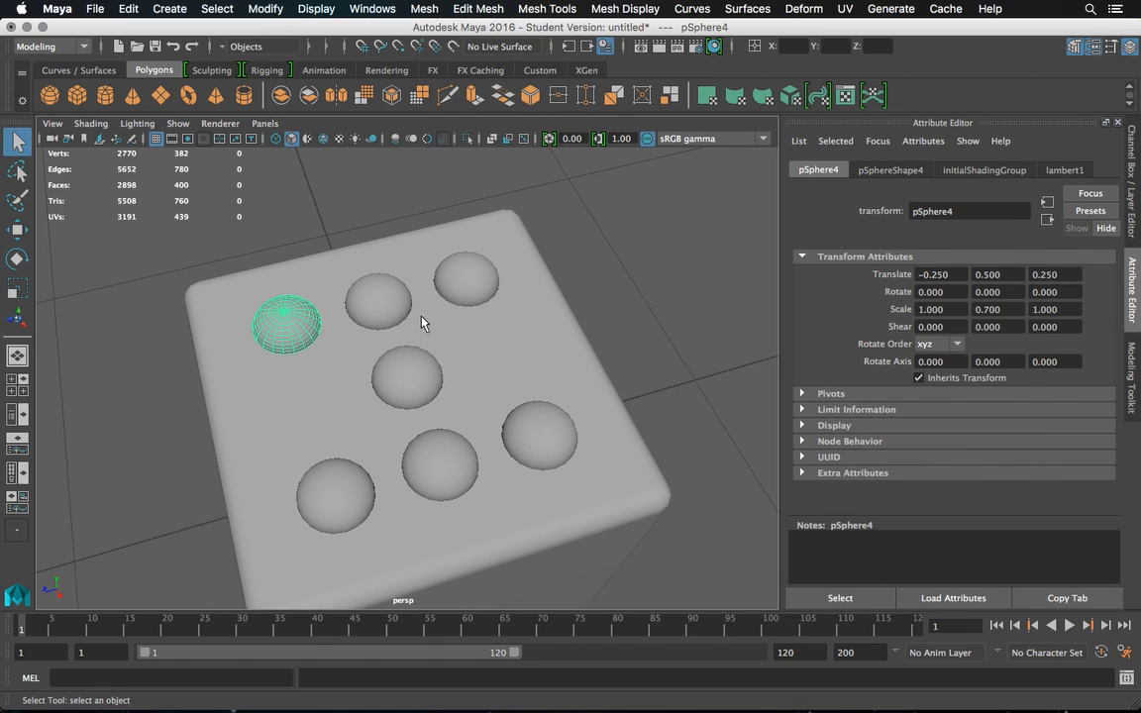
pyautogui.keyDown('shift'); pyautogui.click(388, 307); pyautogui.keyUp('shift')
pyautogui.keyDown('shift'); pyautogui.click(467, 287); pyautogui.keyUp('shift')
pyautogui.keyDown('shift'); pyautogui.click(414, 376); pyautogui.keyUp('shift')
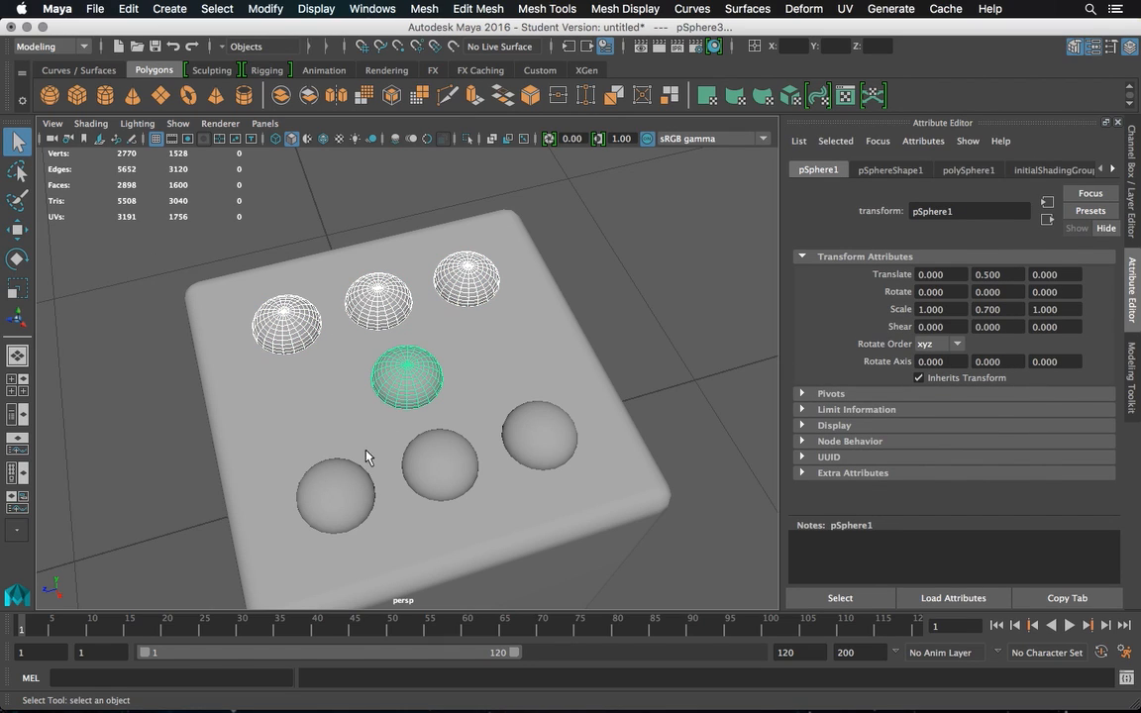
pyautogui.keyDown('shift'); pyautogui.click(342, 487); pyautogui.keyUp('shift')
pyautogui.keyDown('shift'); pyautogui.click(445, 467); pyautogui.keyUp('shift')
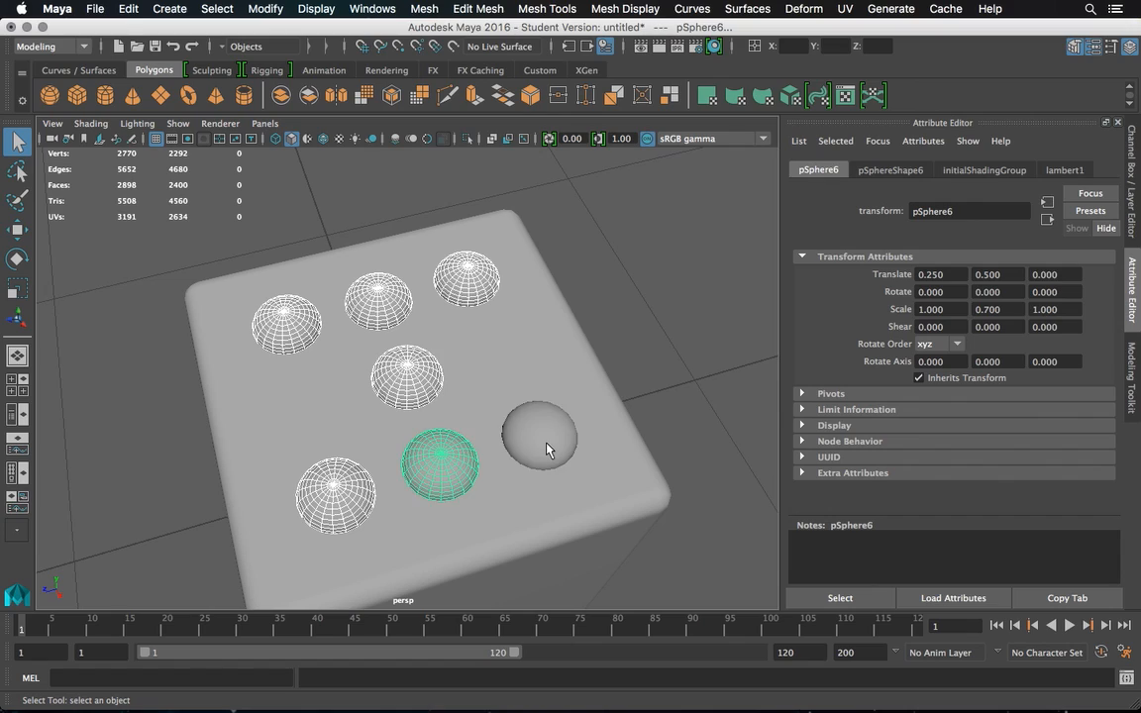
pyautogui.keyDown('shift'); pyautogui.click(547, 448); pyautogui.keyUp('shift')
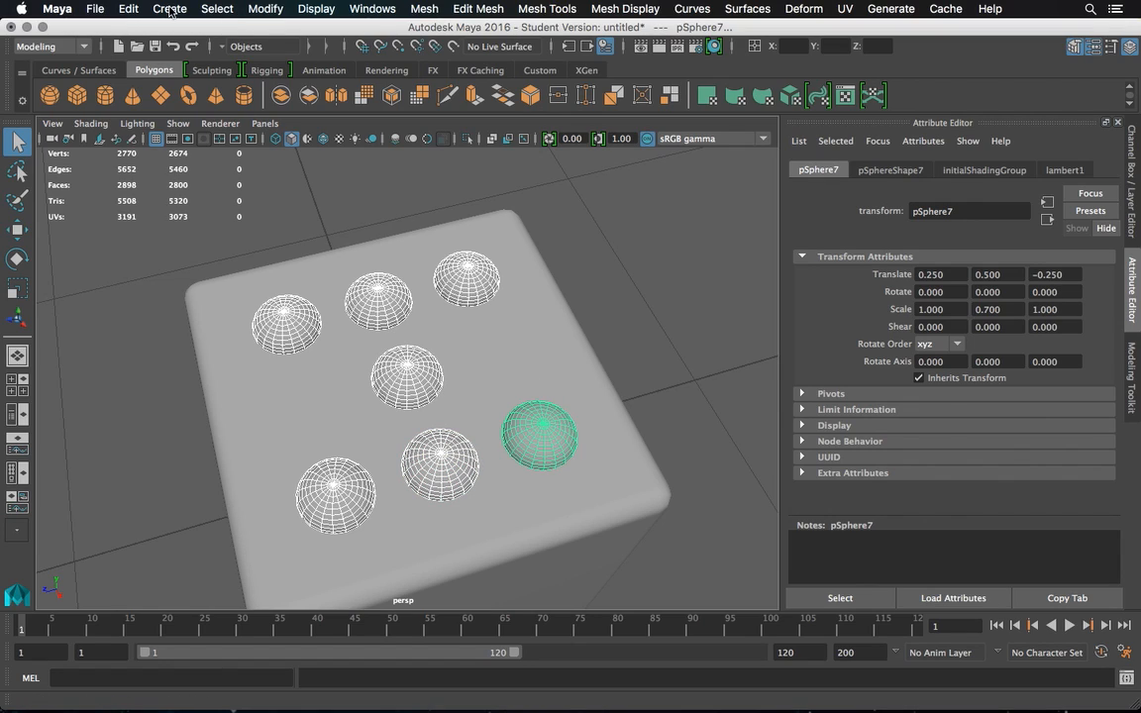
pyautogui.click(420, 10)
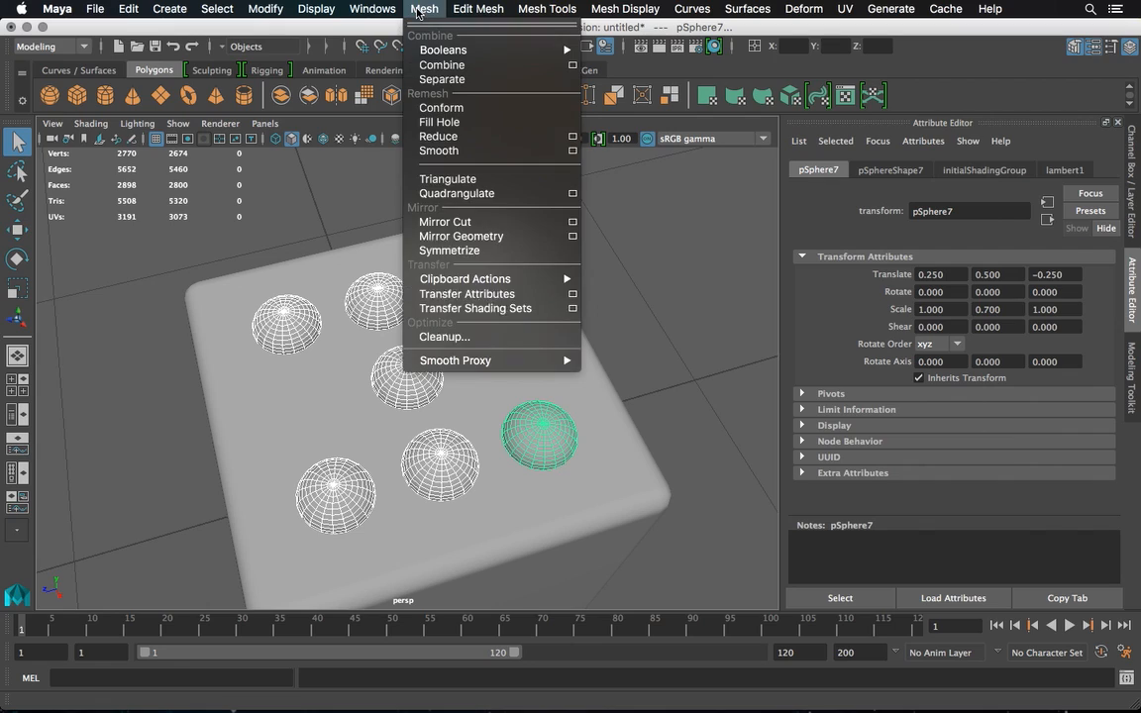
pyautogui.click(442, 65)
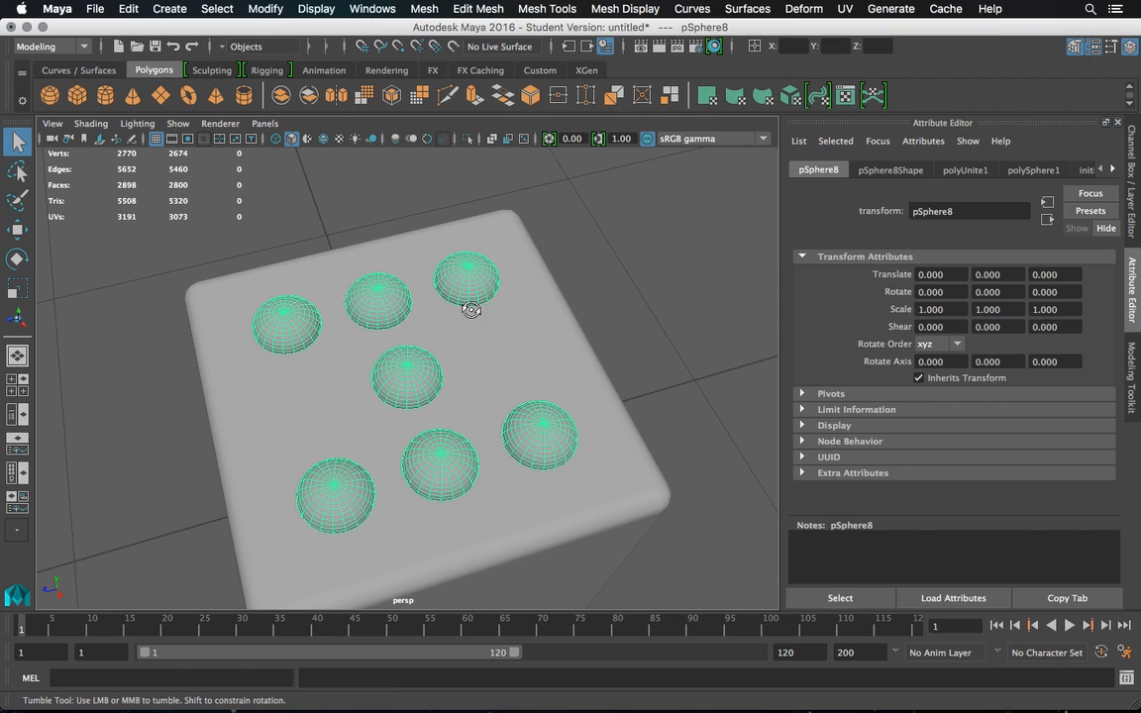
# Duplicate the combined pips and move the copy to an absolute Y of -0.5
pyautogui.keyDown('alt'); pyautogui.moveTo(469, 297); pyautogui.dragTo(468, 291); pyautogui.keyUp('alt')
pyautogui.scroll(-10, 467, 289)
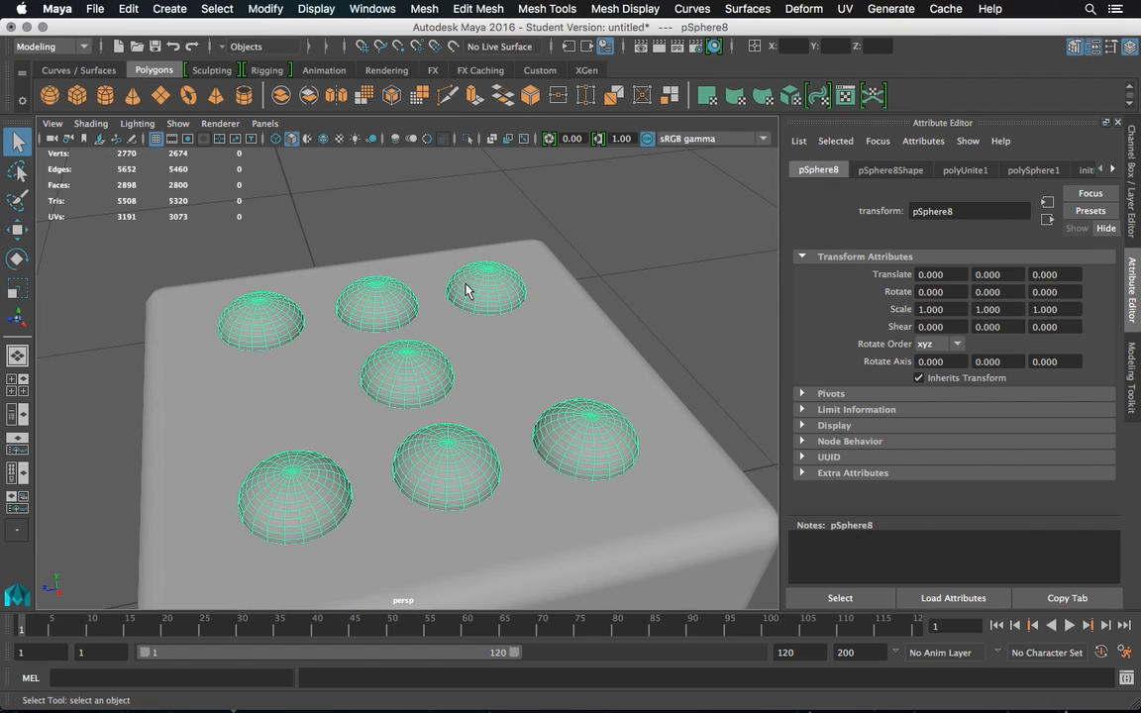
pyautogui.hotkey('ctrl', 'd')
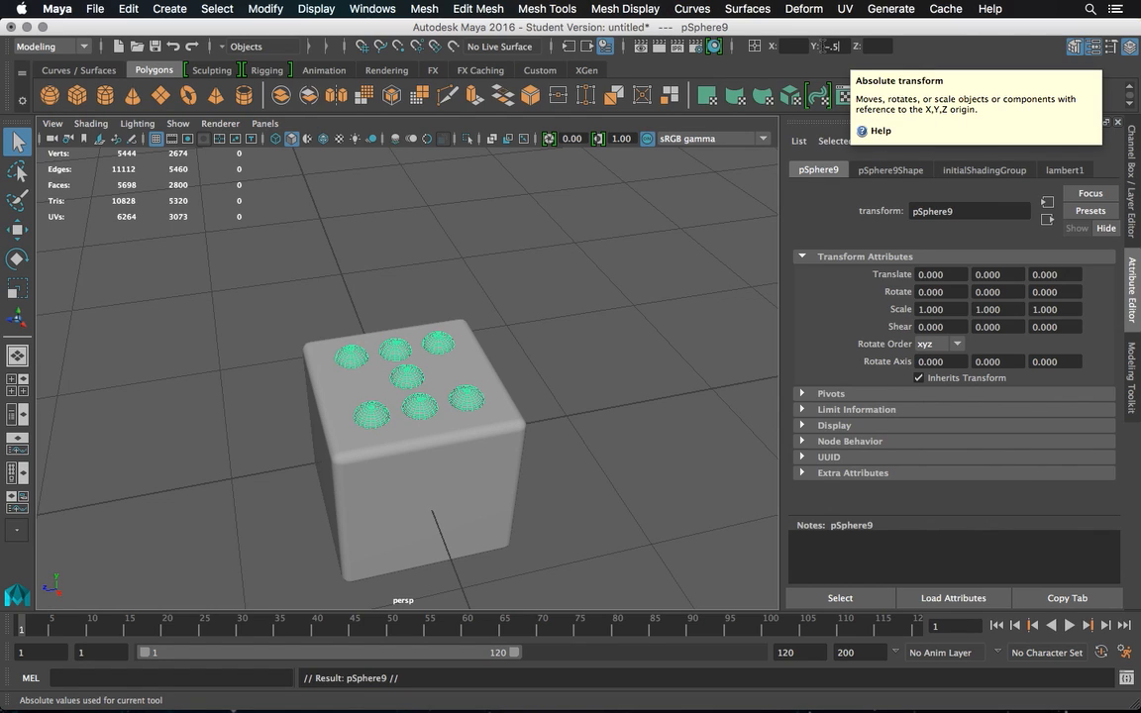
pyautogui.press('Return')
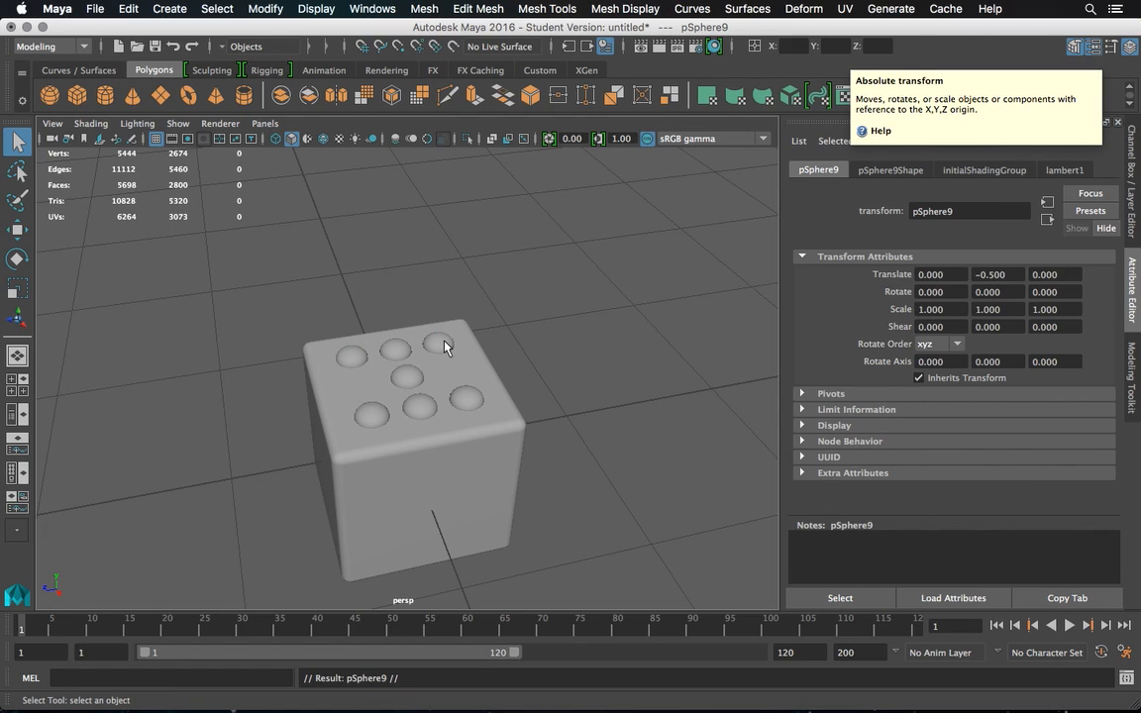
# Show the Outliner beside the perspective view and select the lowered copy, pSphere9, in it
pyautogui.keyDown('alt'); pyautogui.moveTo(449, 416); pyautogui.dragTo(443, 389); pyautogui.keyUp('alt')
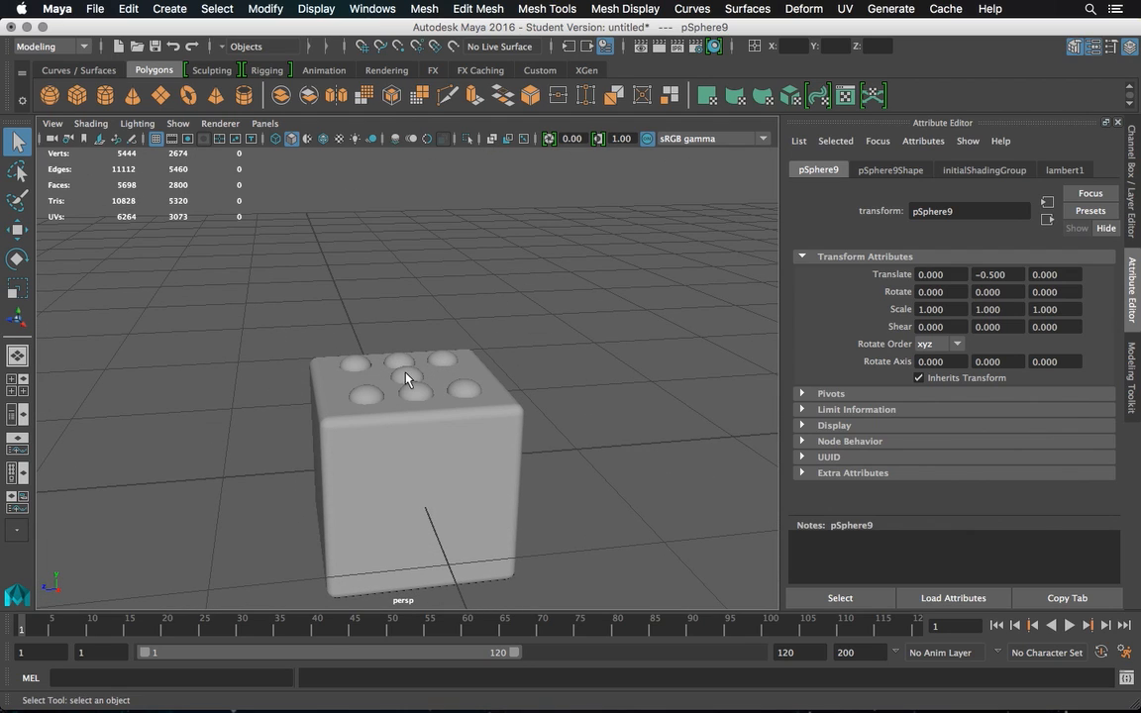
pyautogui.click(406, 376)
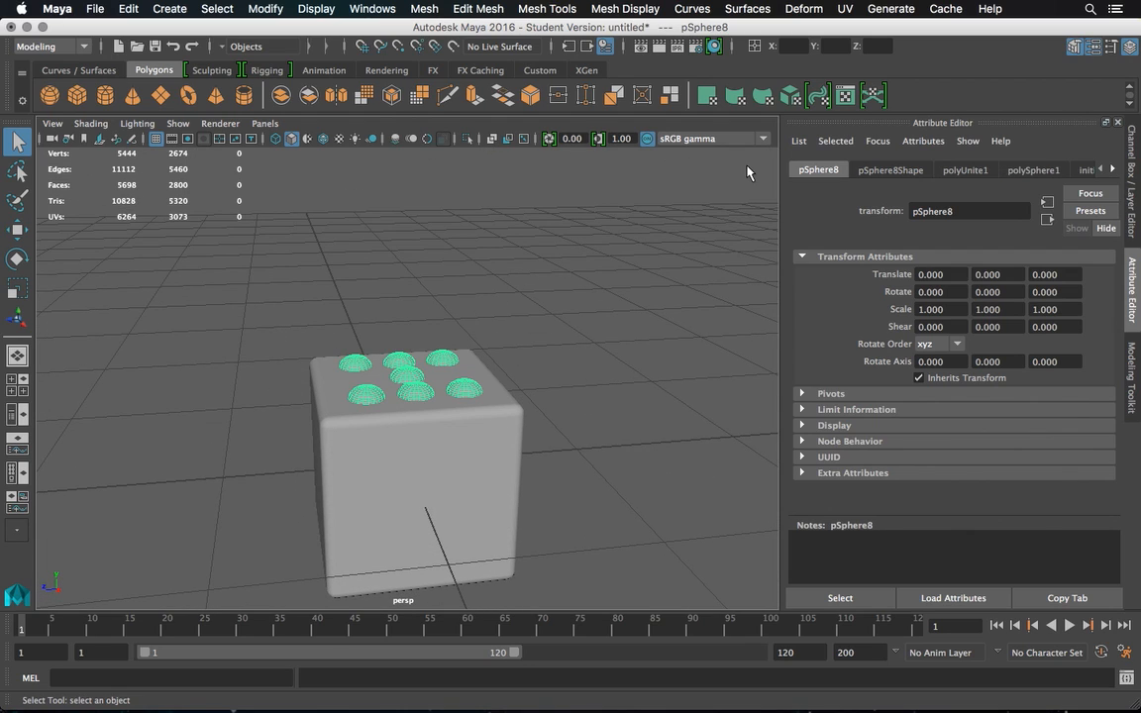
pyautogui.keyDown('alt'); pyautogui.moveTo(454, 342); pyautogui.dragTo(514, 397); pyautogui.keyUp('alt')
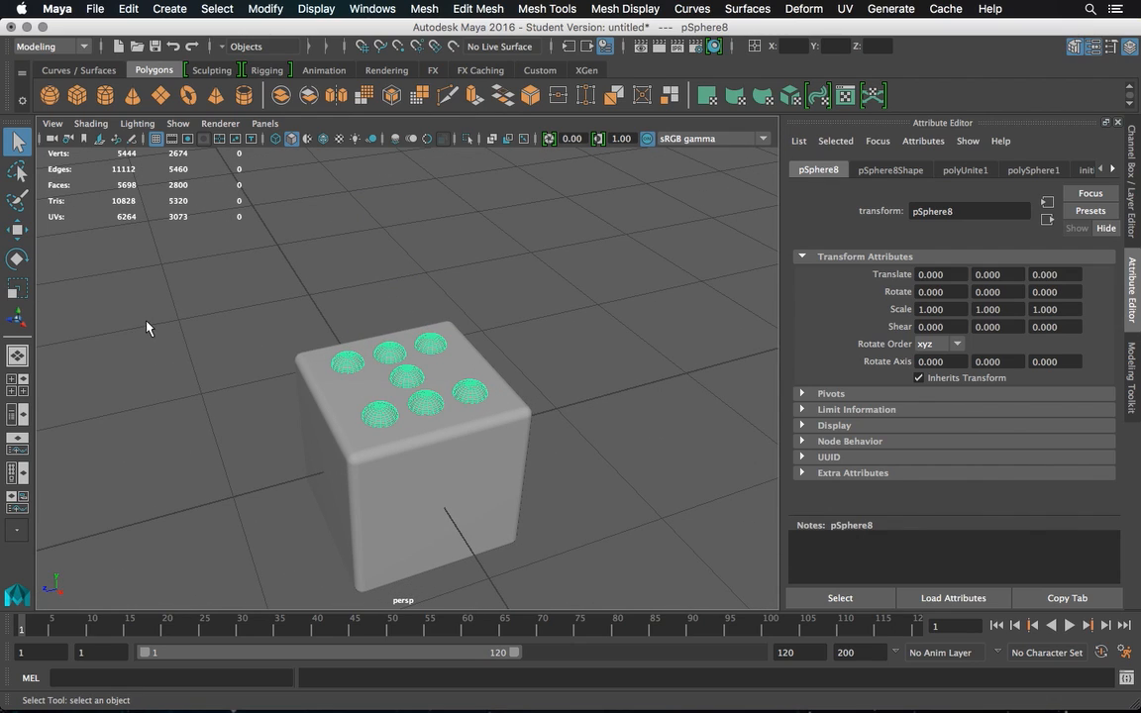
pyautogui.click(17, 410)
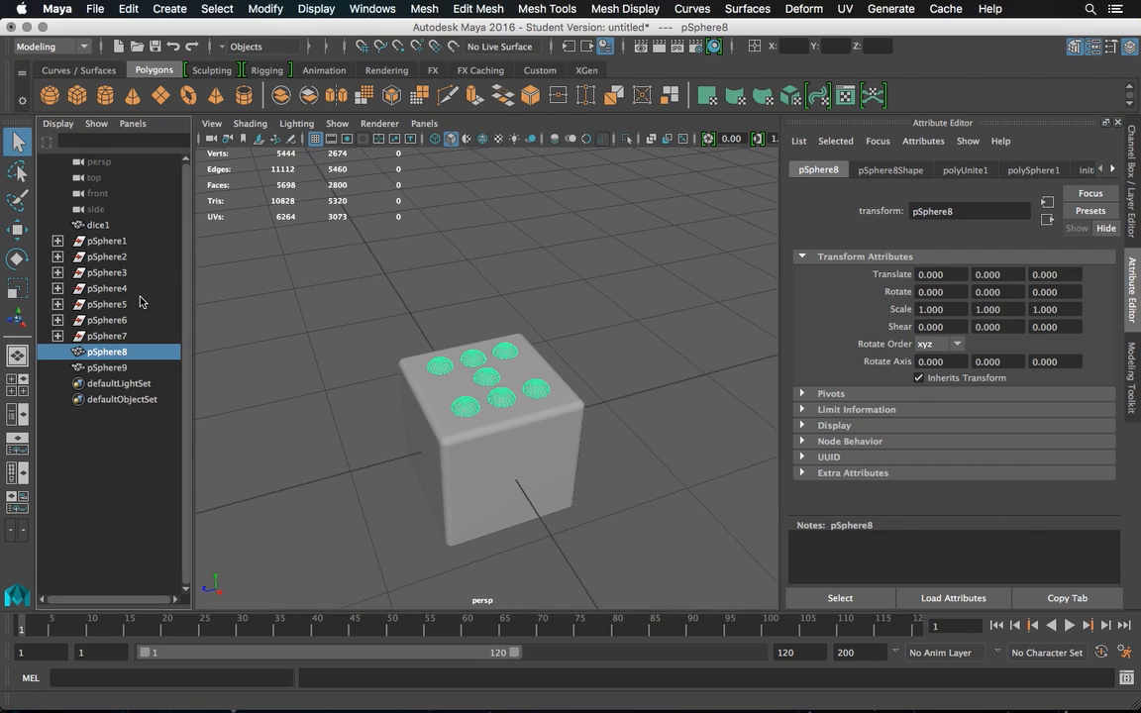
pyautogui.click(109, 367)
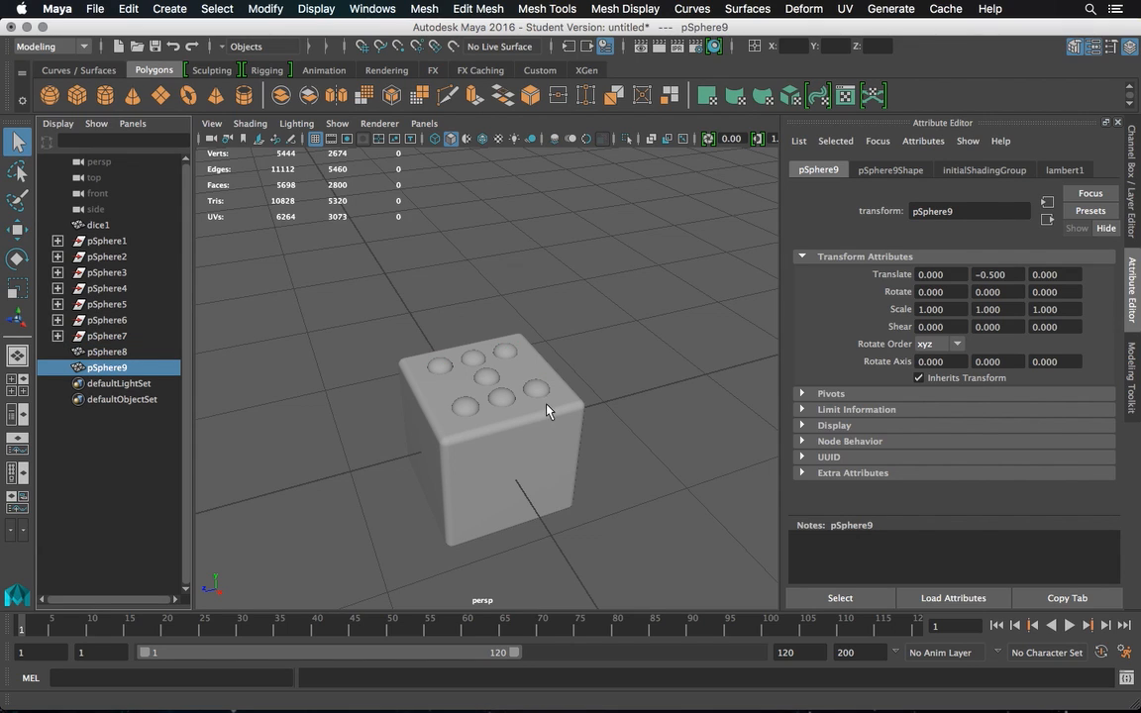
# Try moving the copied pips down through the cube's bottom face to a Translate Y of about -1.007
pyautogui.press('f')
pyautogui.moveTo(522, 405)
pyautogui.keyDown('alt'); pyautogui.mouseDown()
pyautogui.moveTo(525, 285)
pyautogui.moveTo(525, 390)
pyautogui.mouseUp(); pyautogui.keyUp('alt')
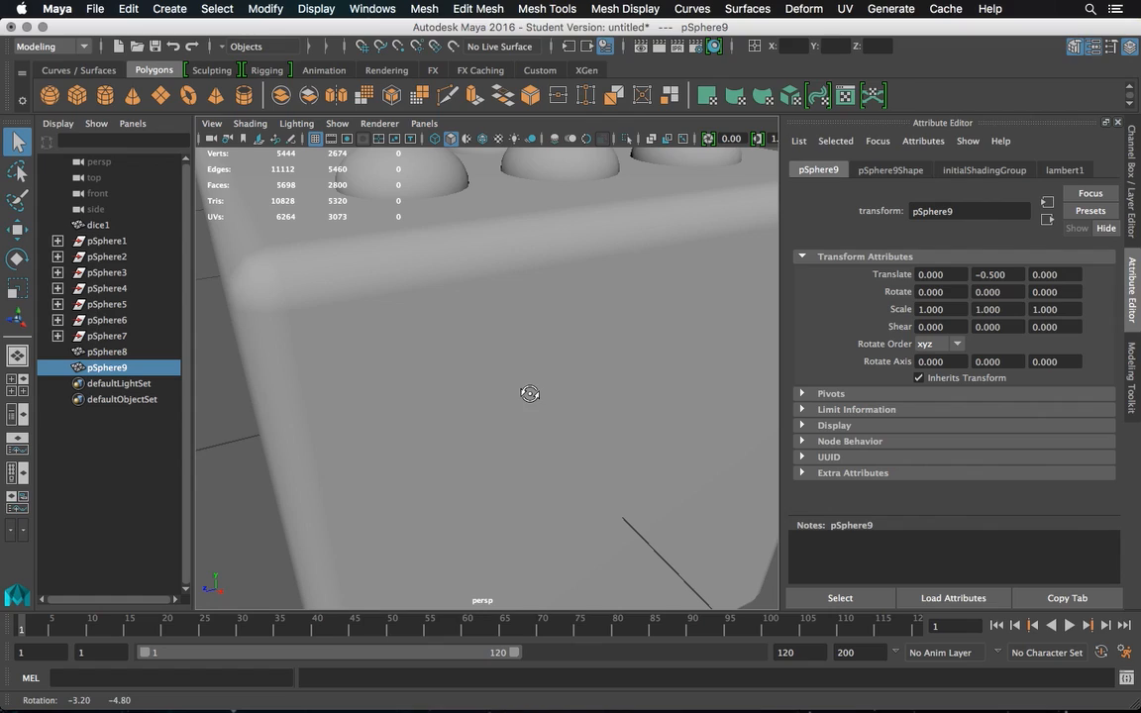
pyautogui.click(755, 46)
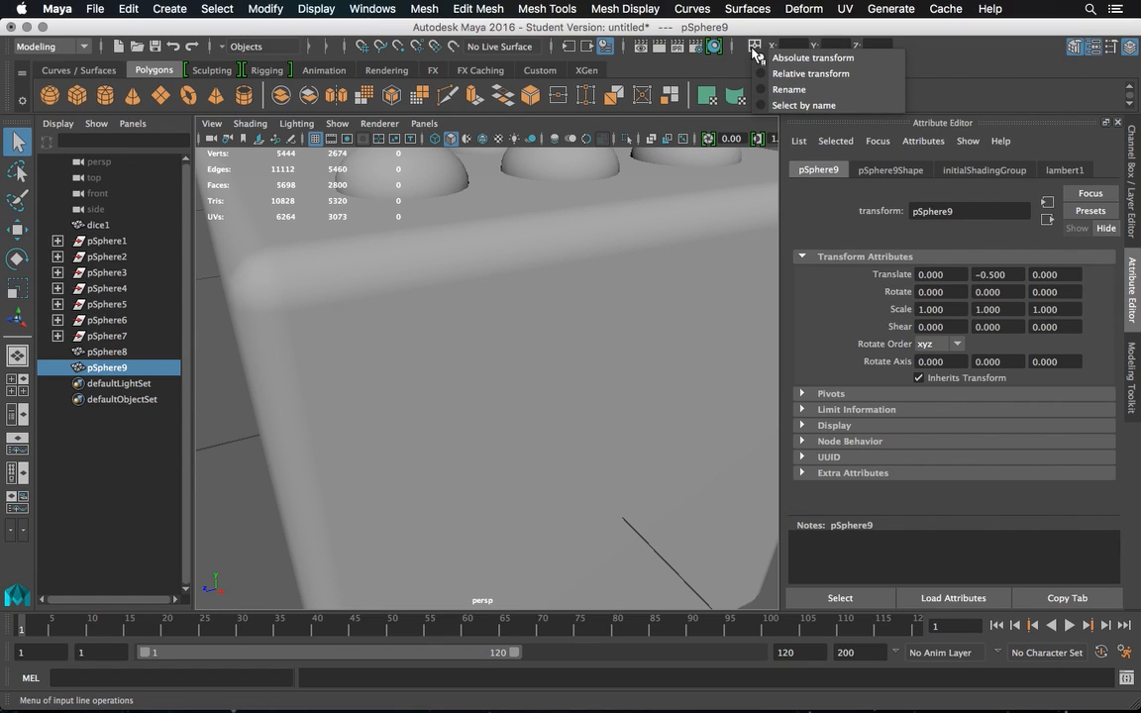
pyautogui.click(757, 46)
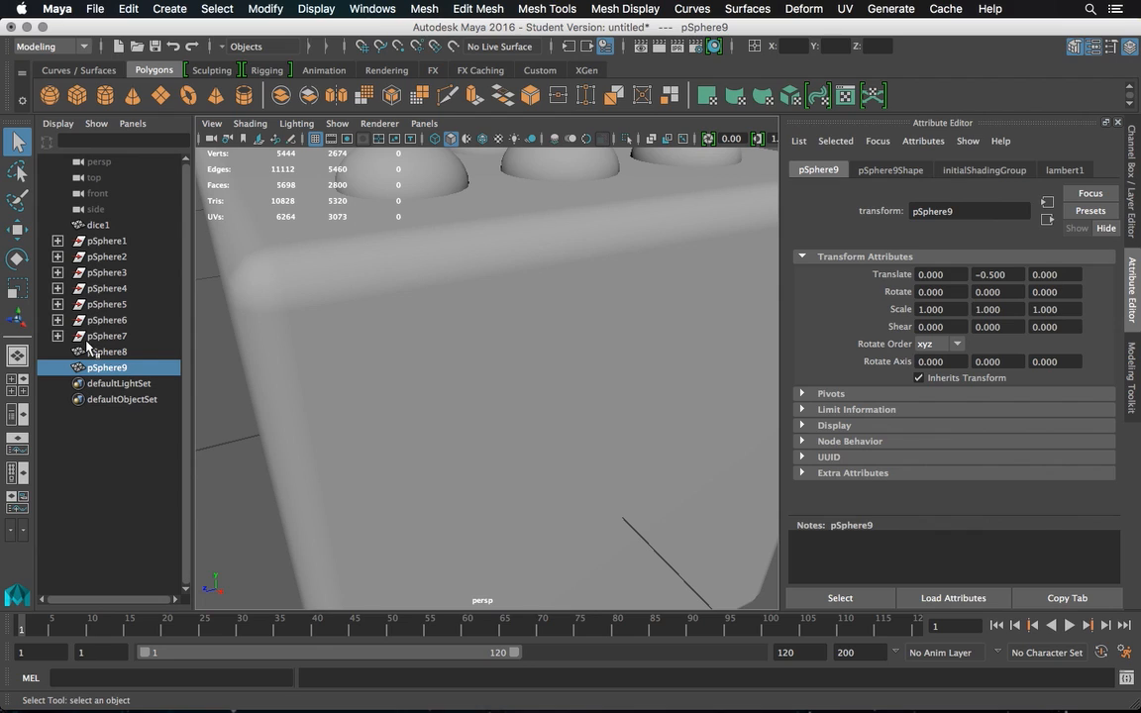
pyautogui.click(17, 230)
pyautogui.scroll(-5, 423, 266)
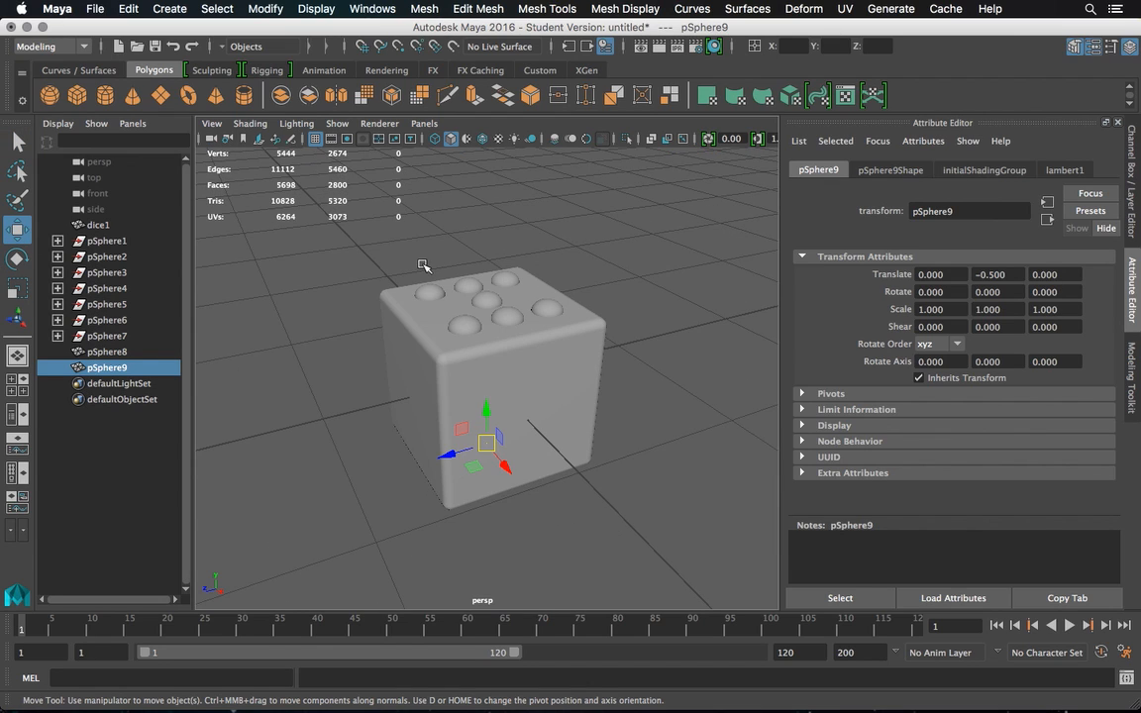
pyautogui.keyDown('alt'); pyautogui.moveTo(535, 337); pyautogui.dragTo(496, 365); pyautogui.keyUp('alt')
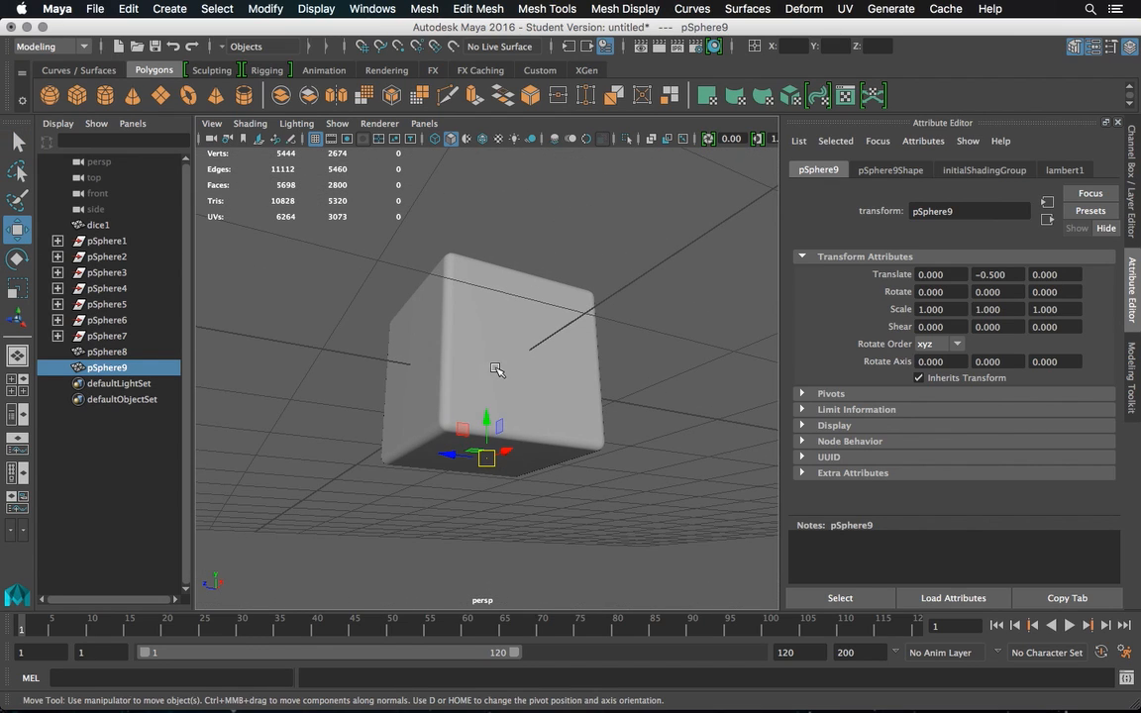
pyautogui.moveTo(481, 416); pyautogui.dragTo(490, 497)
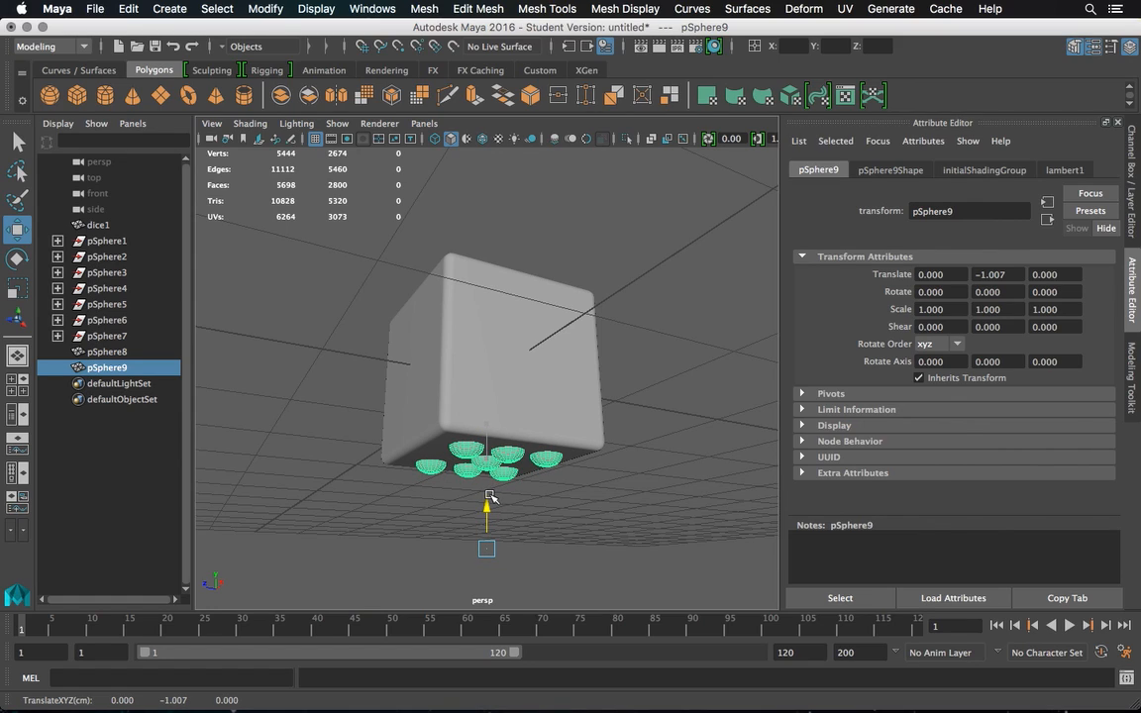
pyautogui.moveTo(491, 498); pyautogui.dragTo(491, 497)
# Undo the downward moves, the selection changes and the duplication, back to the single combined pip mesh
pyautogui.hotkey('ctrl', 'z')
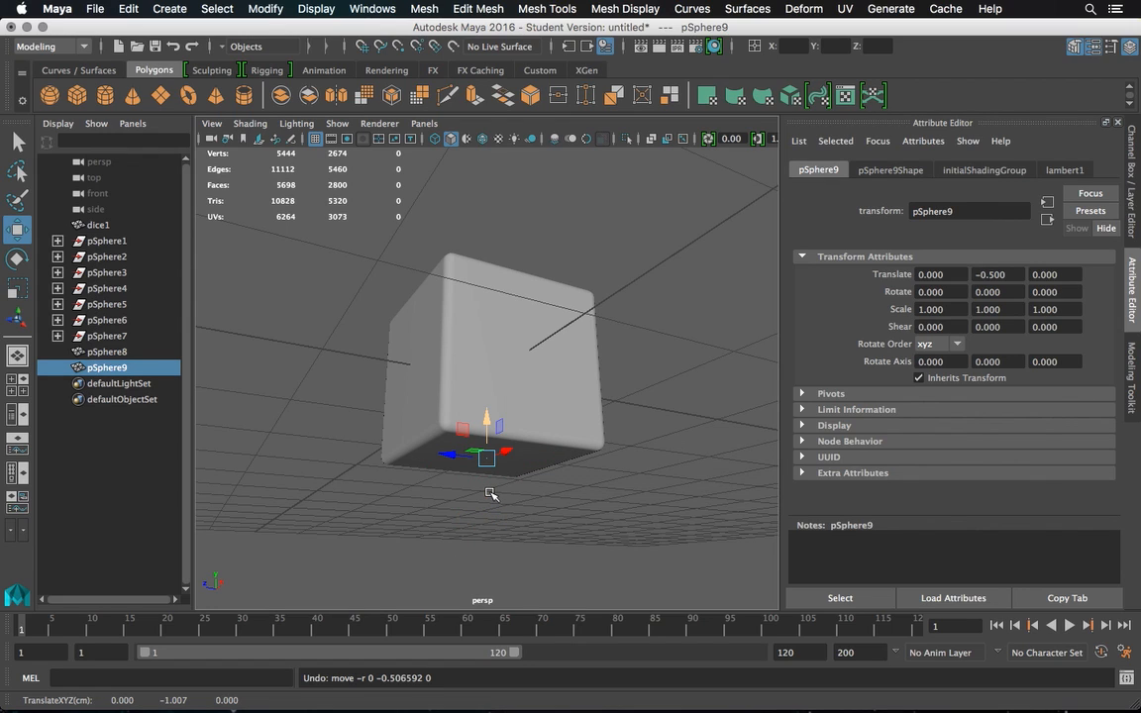
pyautogui.hotkey('ctrl', 'z')
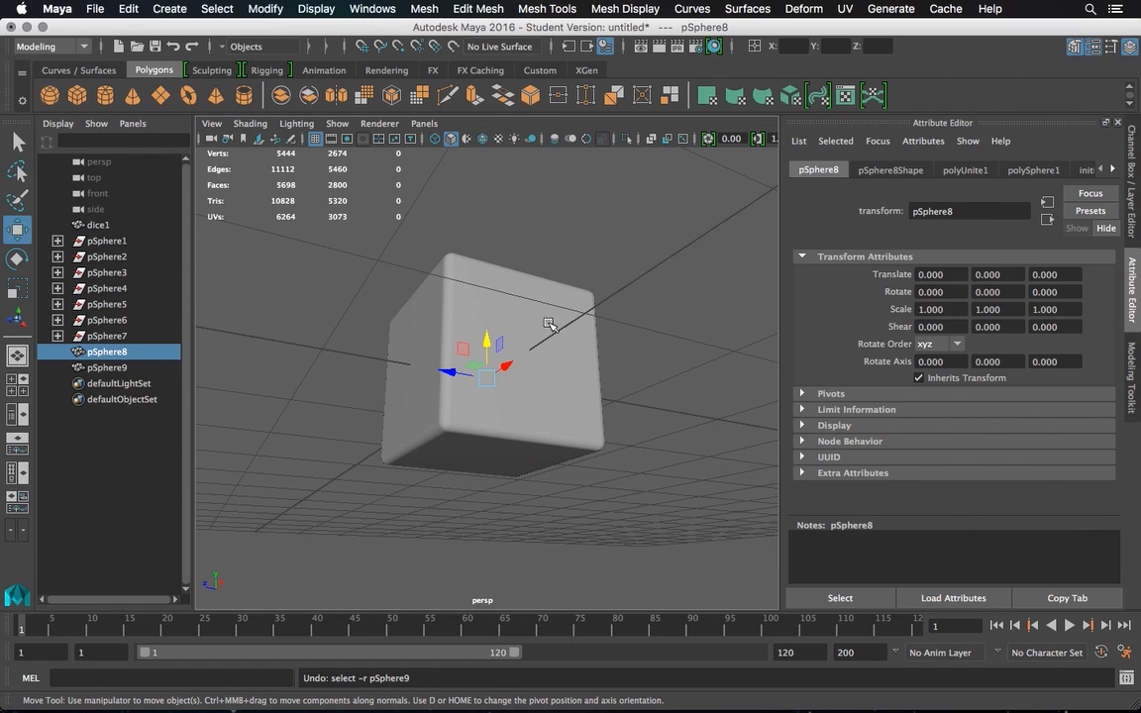
pyautogui.keyDown('alt'); pyautogui.moveTo(549, 296); pyautogui.dragTo(543, 375); pyautogui.keyUp('alt')
pyautogui.hotkey('ctrl', 'z')
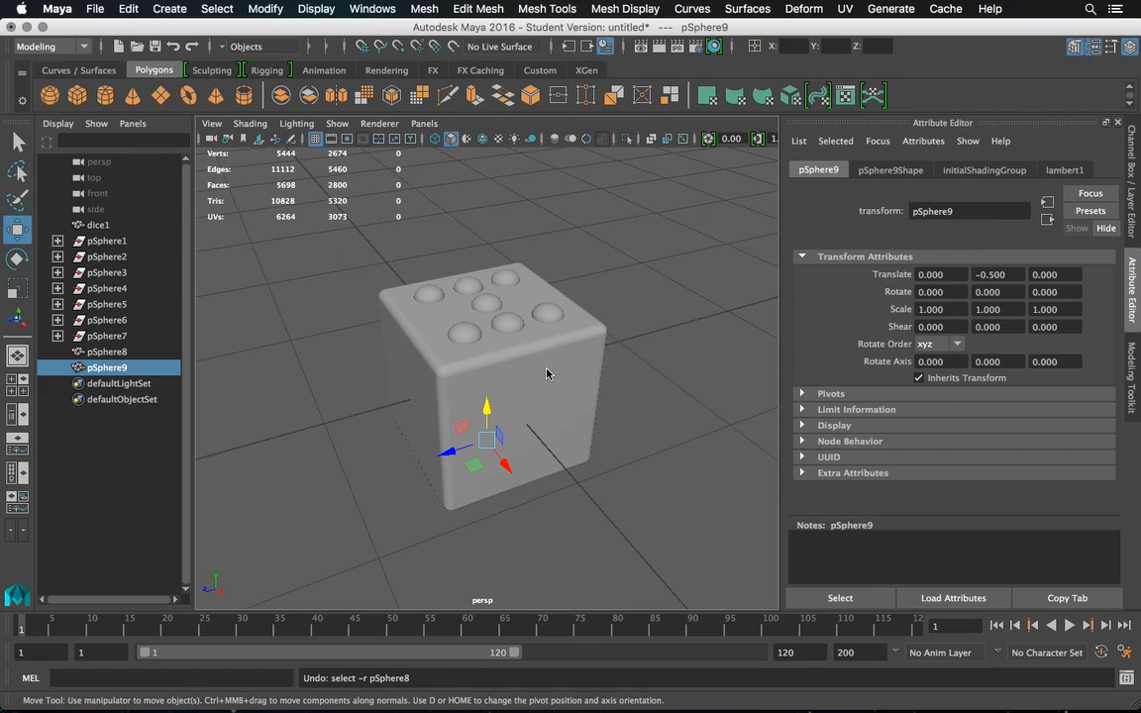
pyautogui.hotkey('ctrl', 'z')
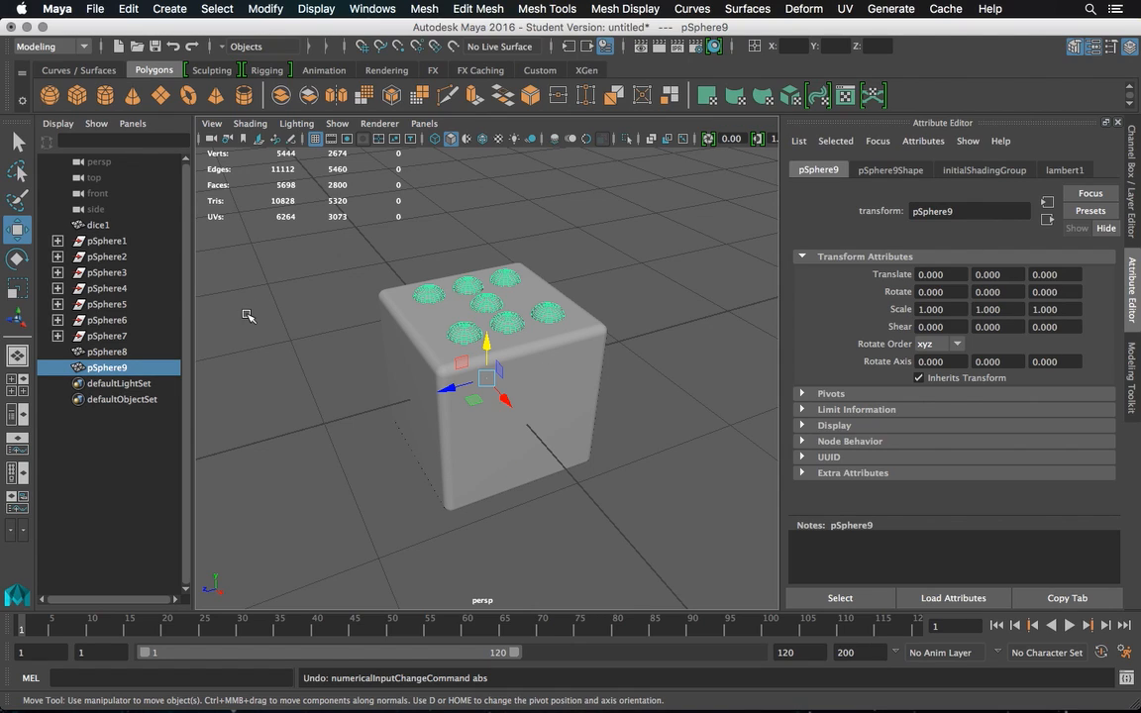
pyautogui.hotkey('ctrl', 'z')
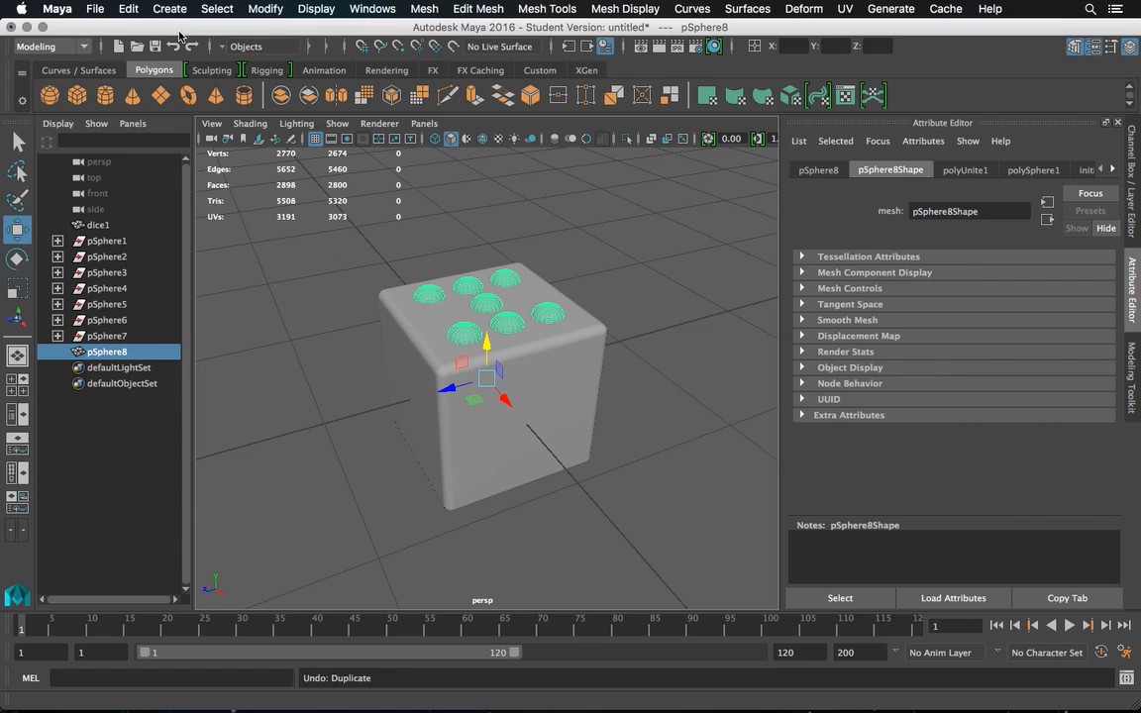
# Duplicate the combined pips, center the copy's pivot and move it to an absolute Y of -0.5
pyautogui.hotkey('ctrl', 'd')
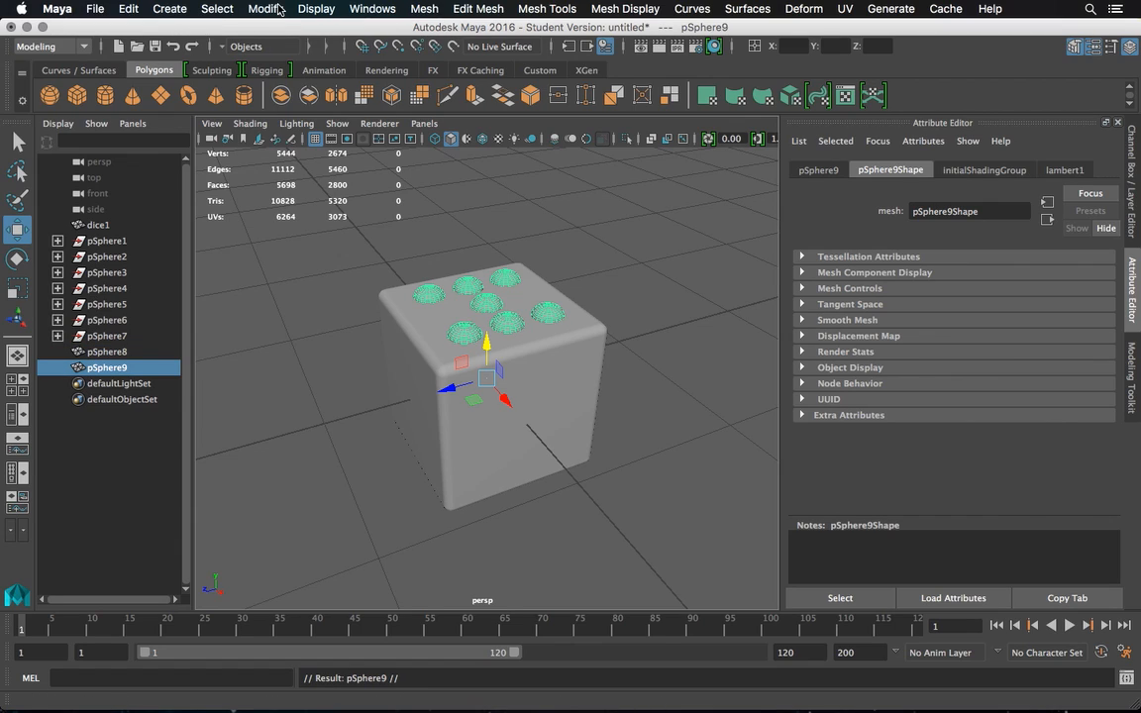
pyautogui.click(267, 9)
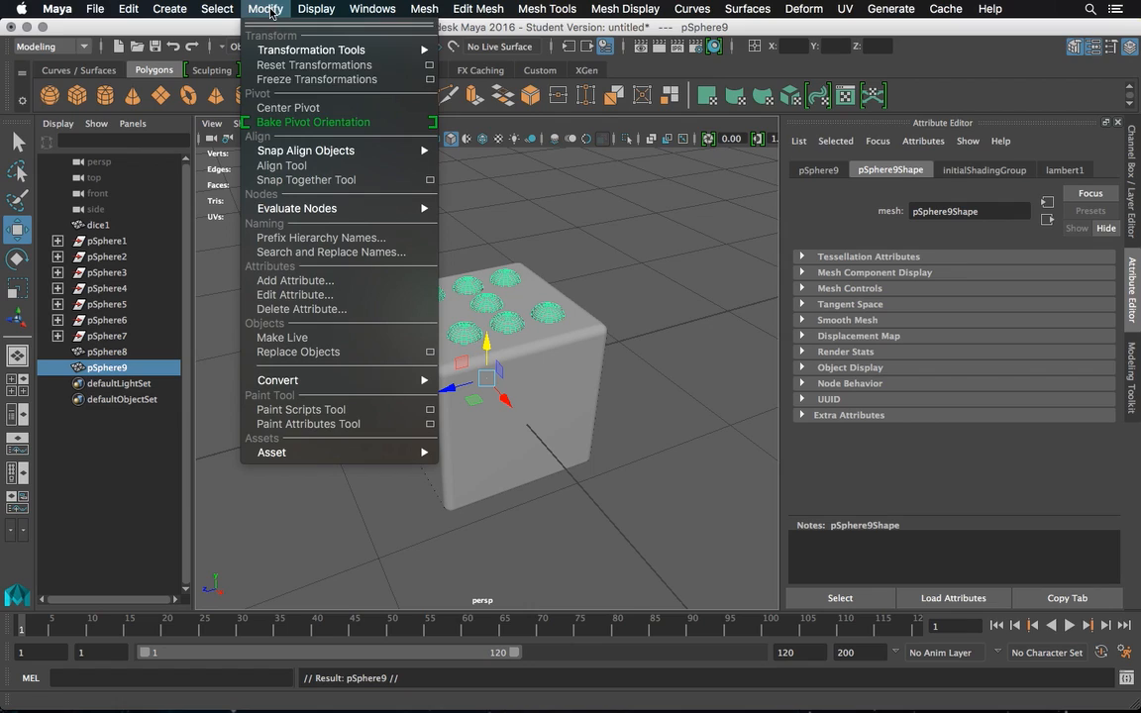
pyautogui.click(280, 109)
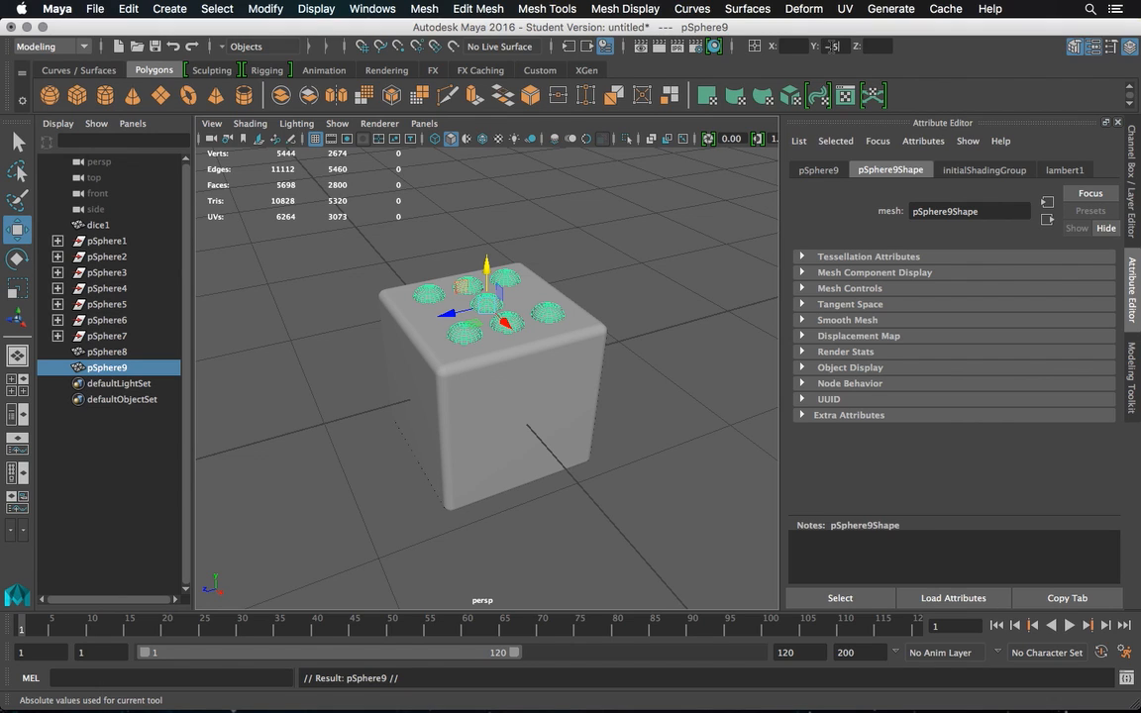
pyautogui.press('Return')
# Select the top and bottom pip meshes, pSphere8 and pSphere9, together and combine them into one mesh
pyautogui.keyDown('alt'); pyautogui.moveTo(527, 200); pyautogui.dragTo(539, 248); pyautogui.keyUp('alt')
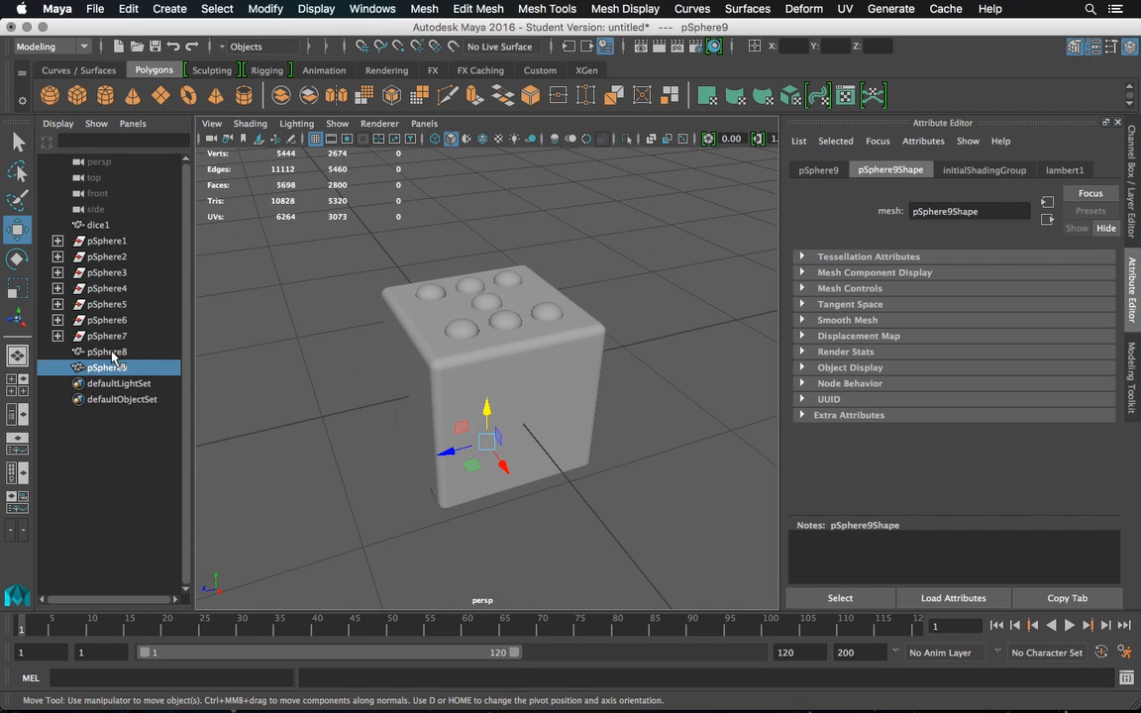
pyautogui.keyDown('shift'); pyautogui.click(112, 354); pyautogui.keyUp('shift')
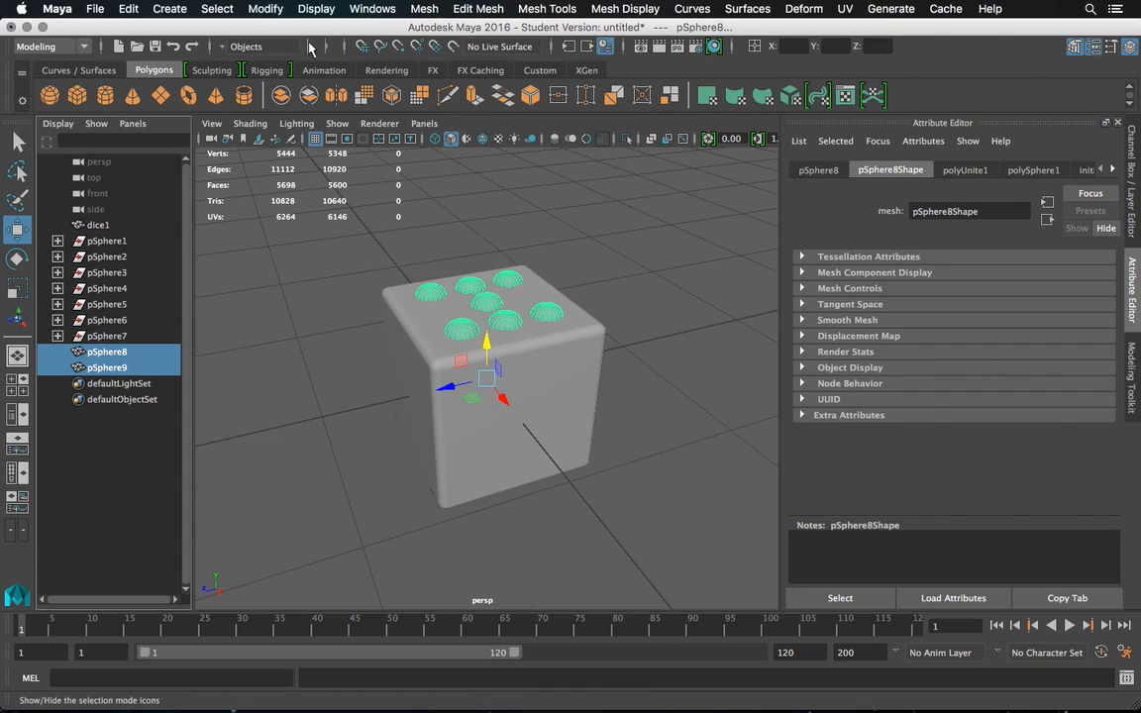
pyautogui.click(282, 9)
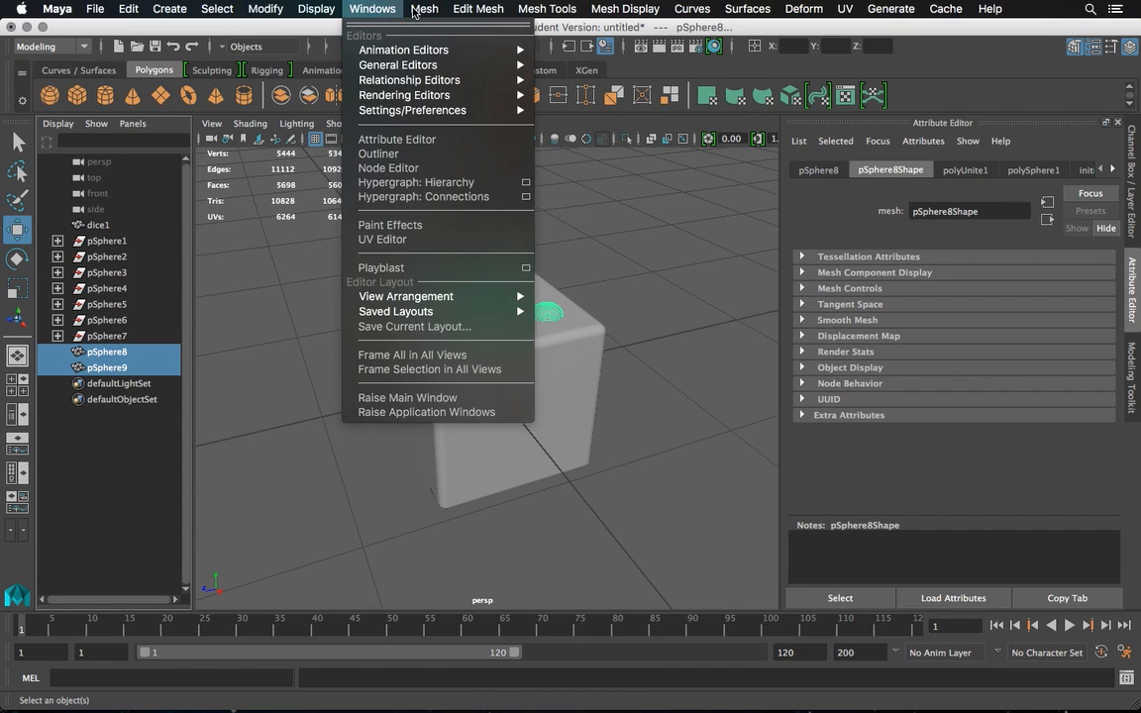
pyautogui.click(435, 64)
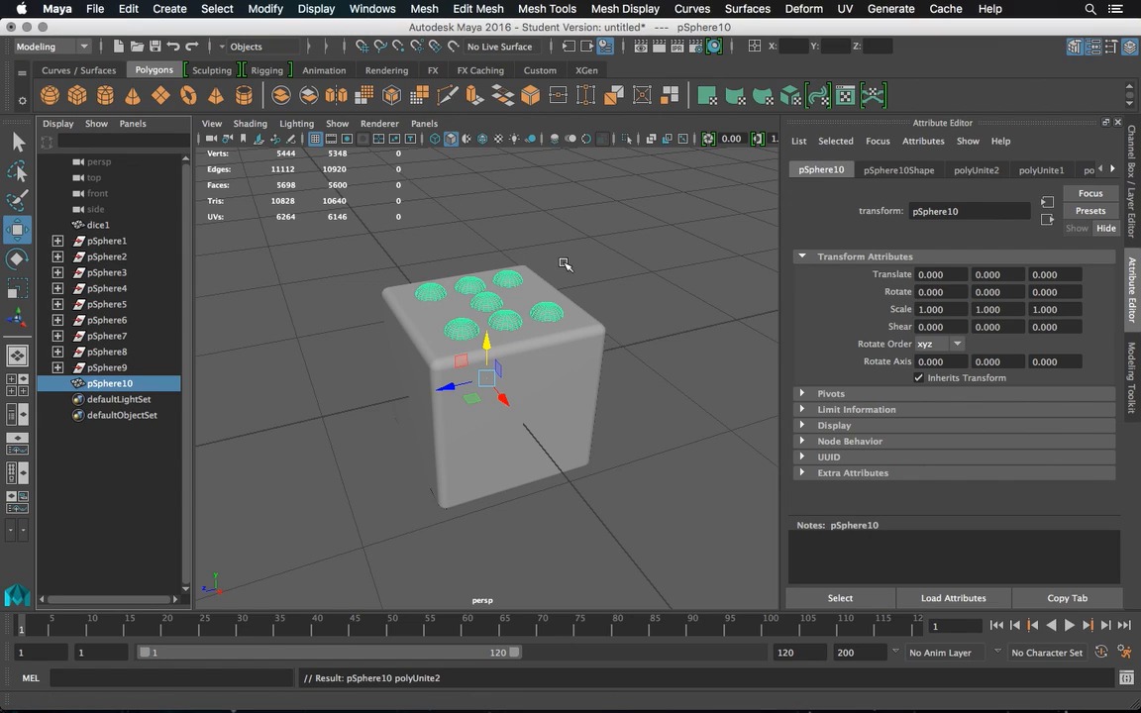
# Duplicate the combined top and bottom pip mesh and set the copy's Rotate X to -90
pyautogui.hotkey('ctrl', 'd')
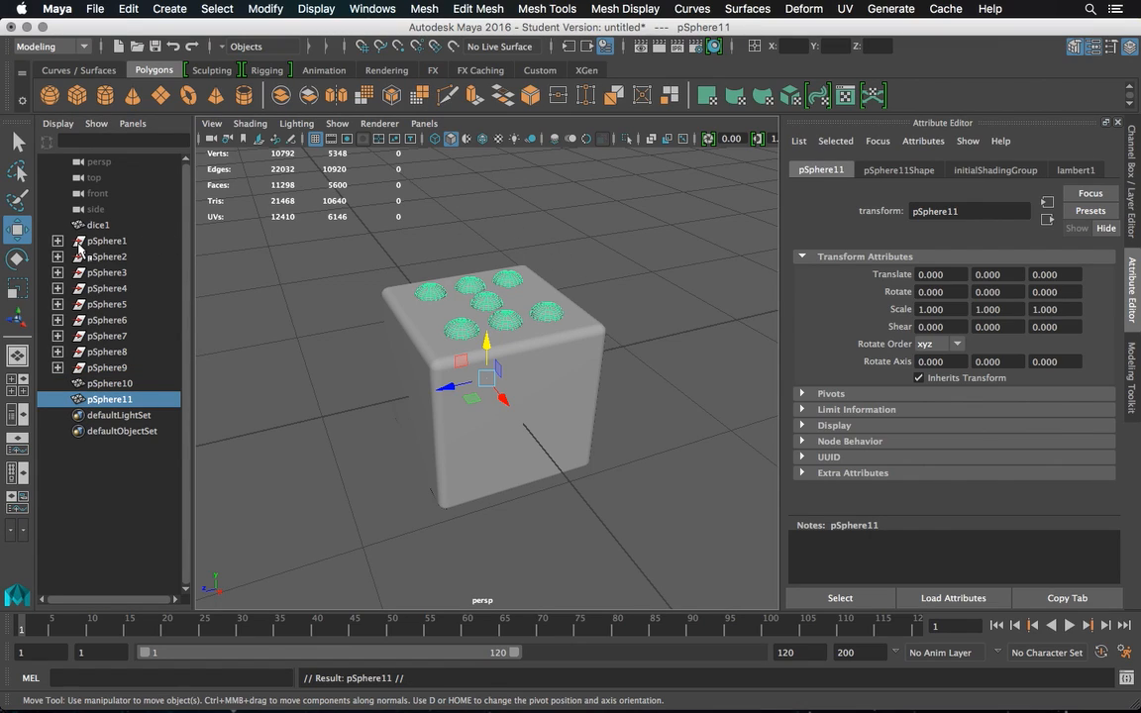
pyautogui.click(16, 258)
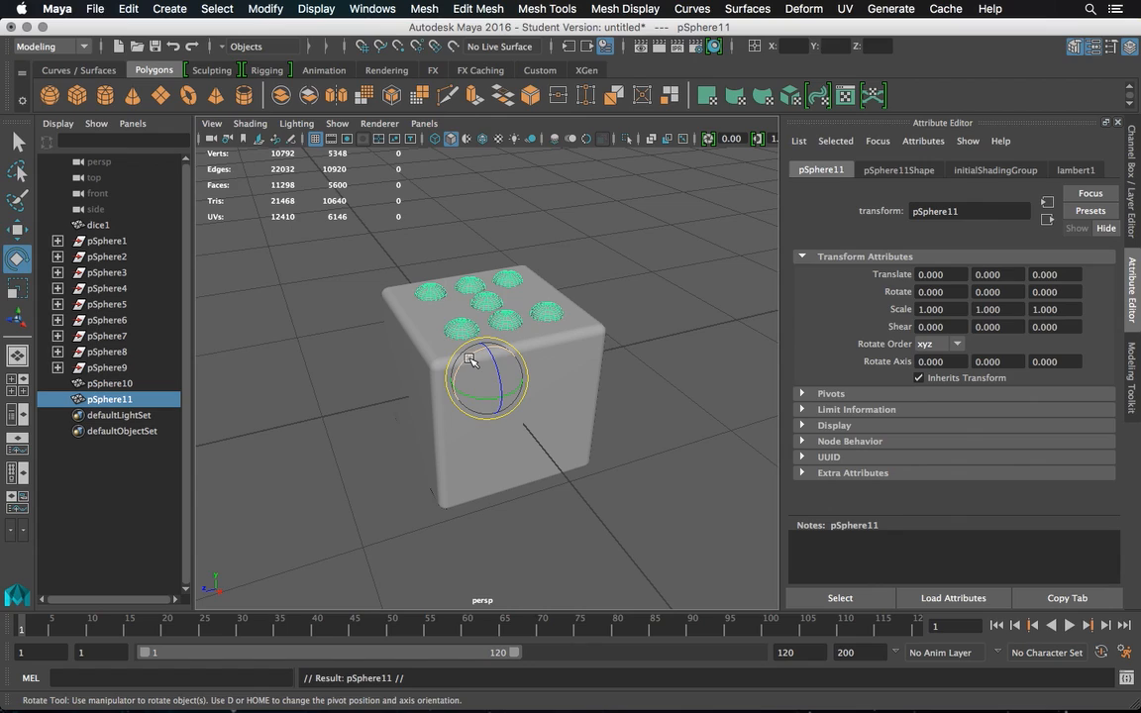
pyautogui.moveTo(424, 325); pyautogui.dragTo(471, 313)
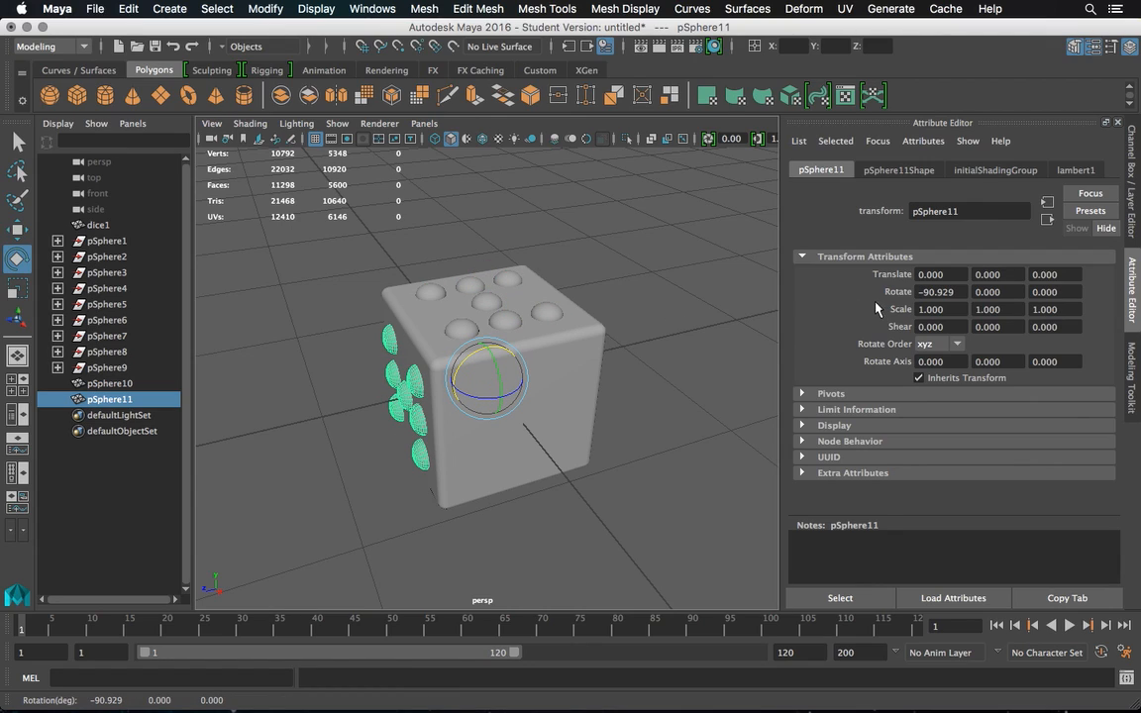
pyautogui.press('Return')
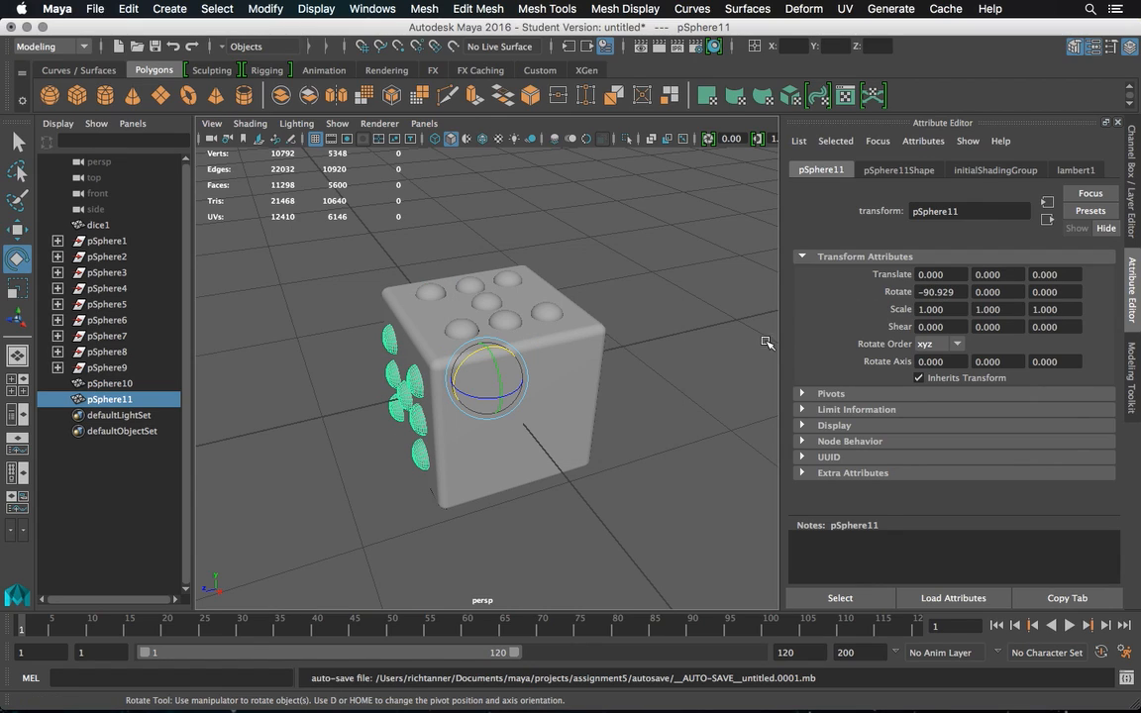
pyautogui.moveTo(940, 292); pyautogui.dragTo(968, 293)
pyautogui.write('000')
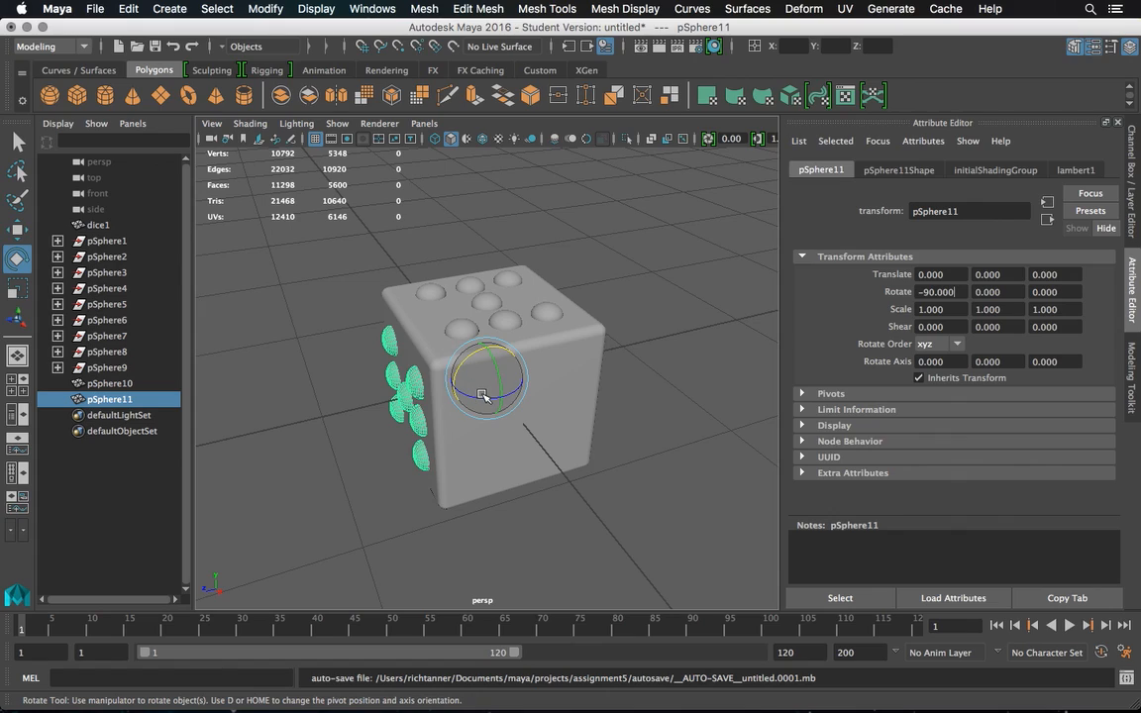
pyautogui.moveTo(491, 398); pyautogui.dragTo(476, 399)
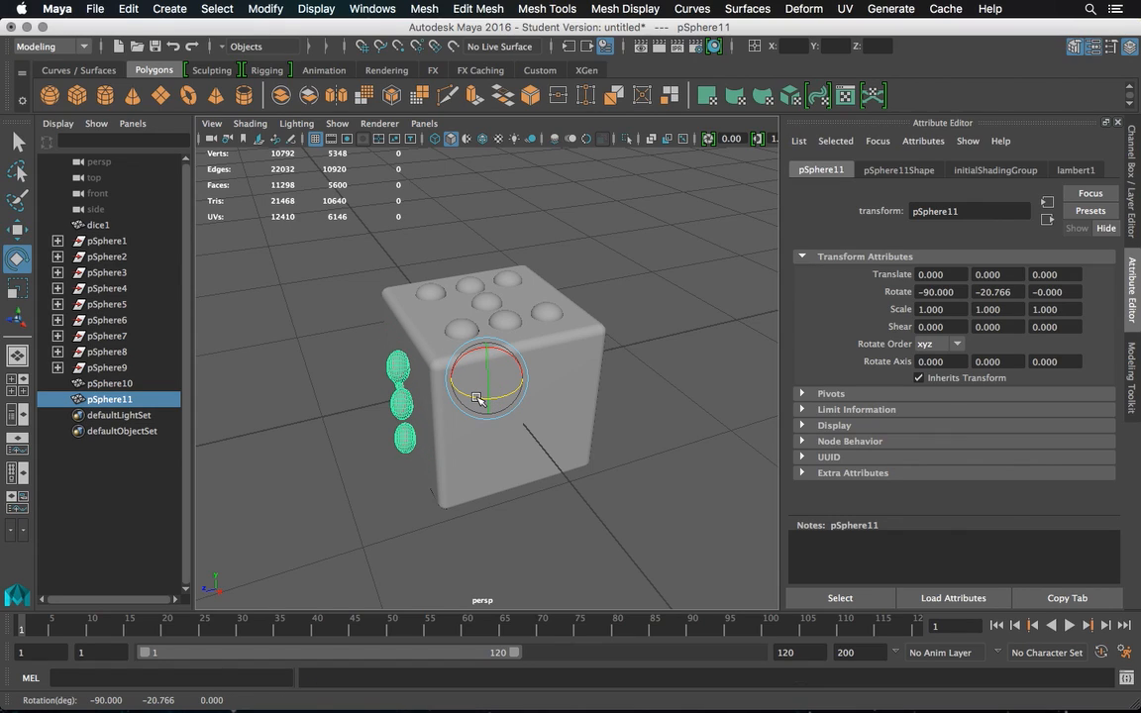
pyautogui.press('z')
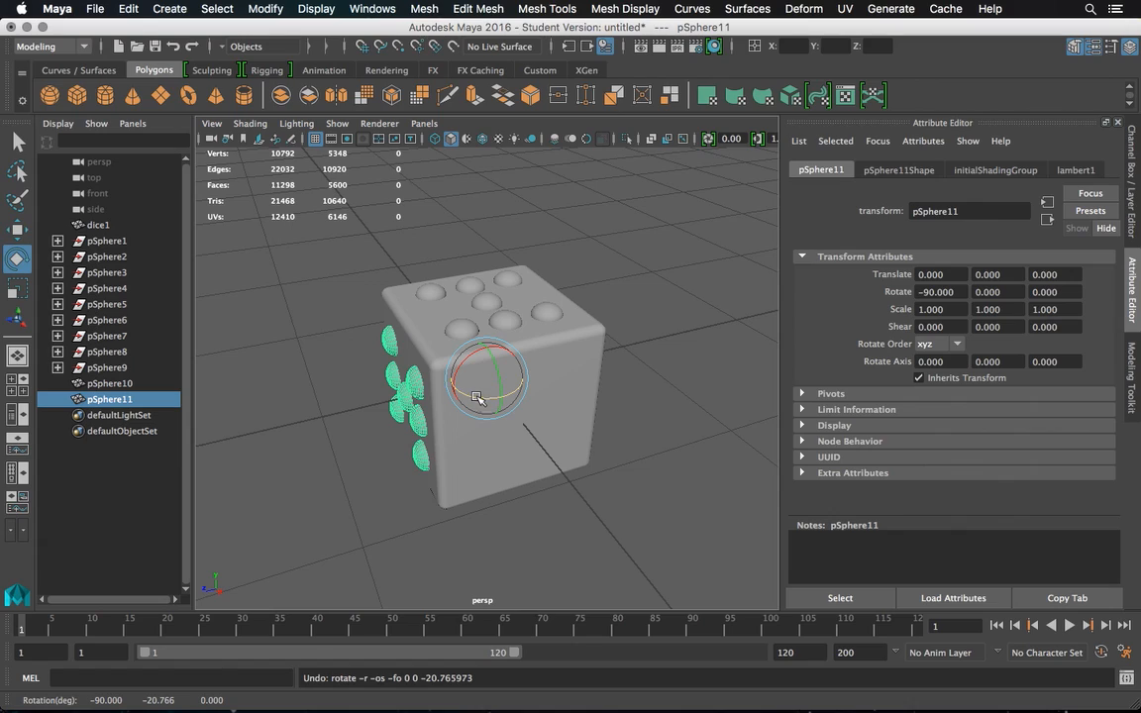
pyautogui.click(17, 141)
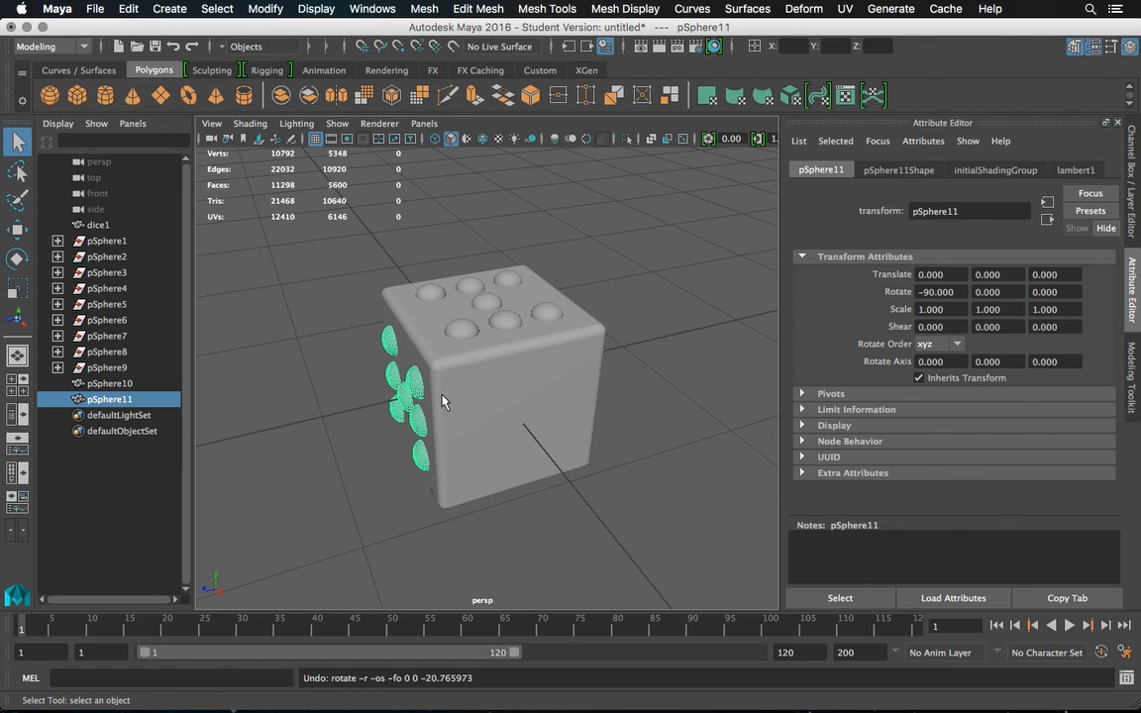
# Duplicate the rotated pip mesh and set the copy's Rotate Y to 90 so it covers the remaining side faces
pyautogui.press('super+d')
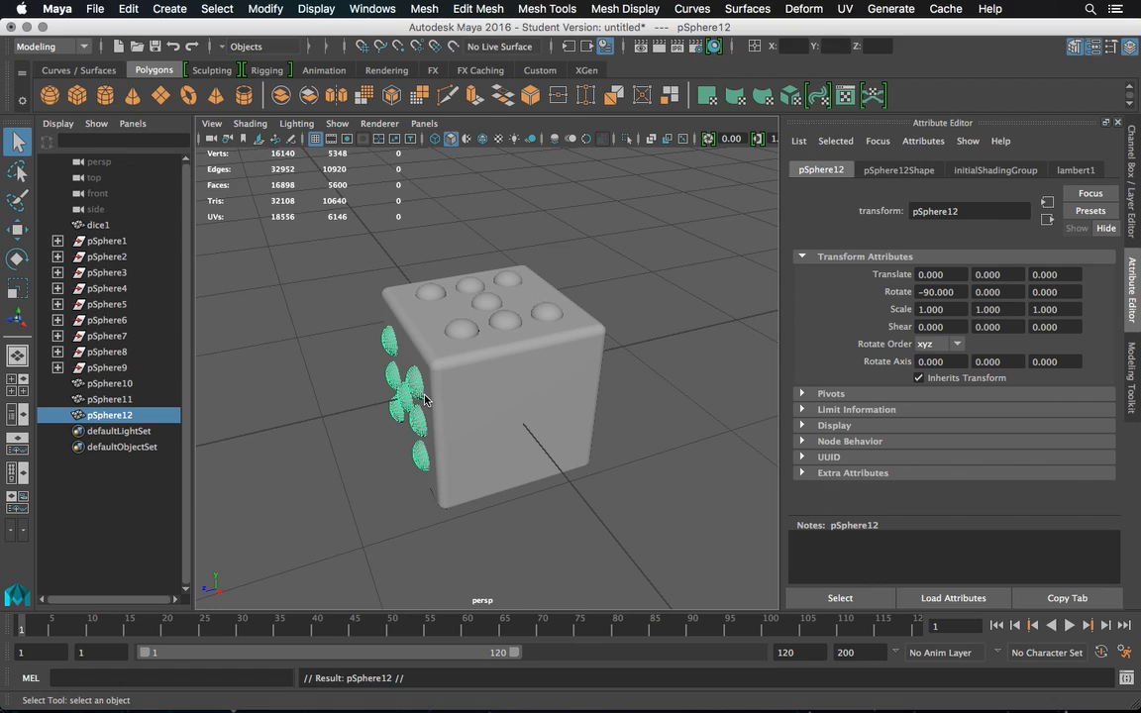
pyautogui.click(17, 260)
pyautogui.click(17, 261)
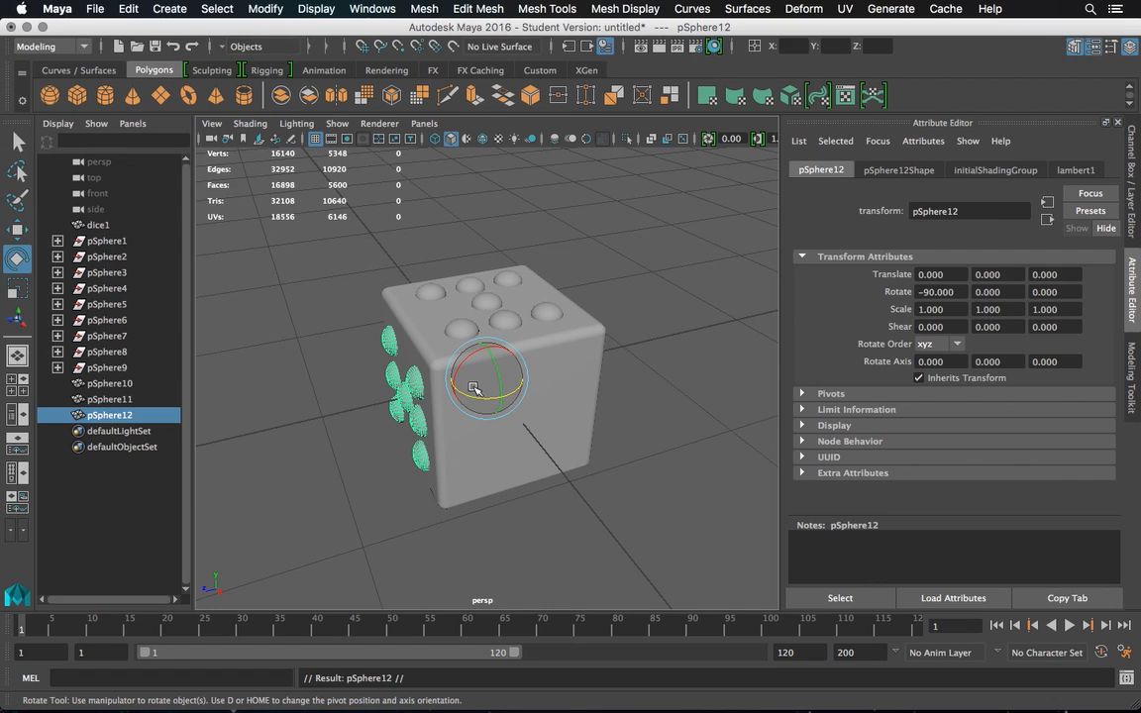
pyautogui.moveTo(478, 399); pyautogui.dragTo(520, 393)
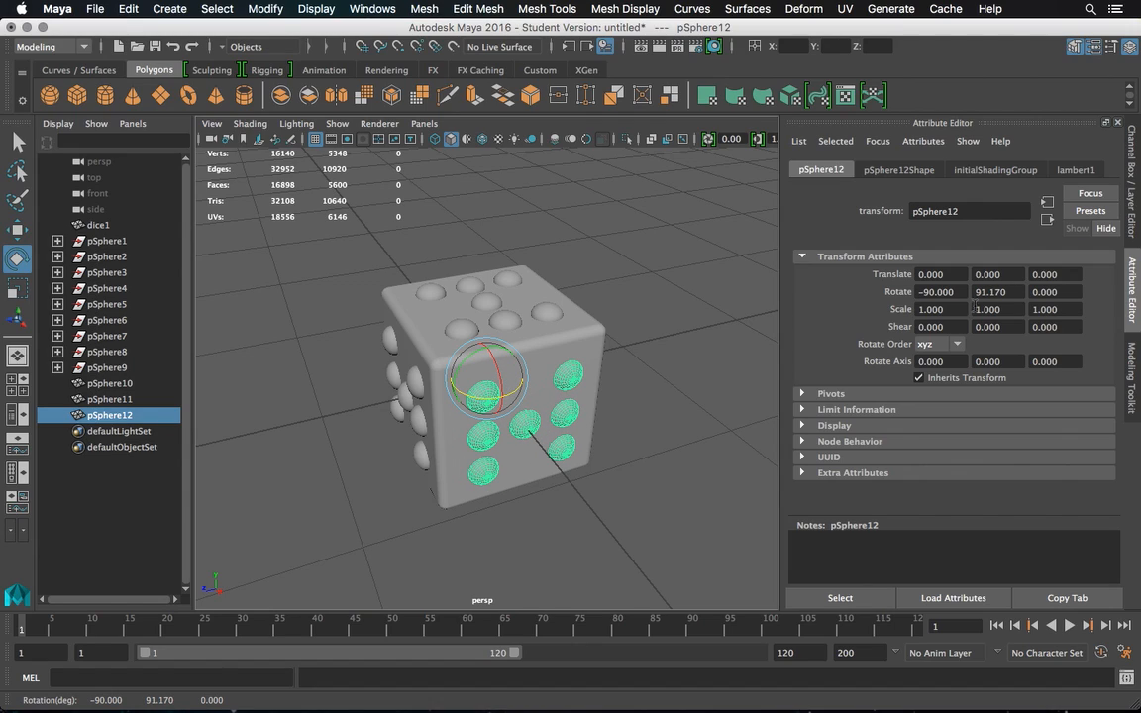
pyautogui.click(1021, 291)
pyautogui.write('90')
pyautogui.press('Return')
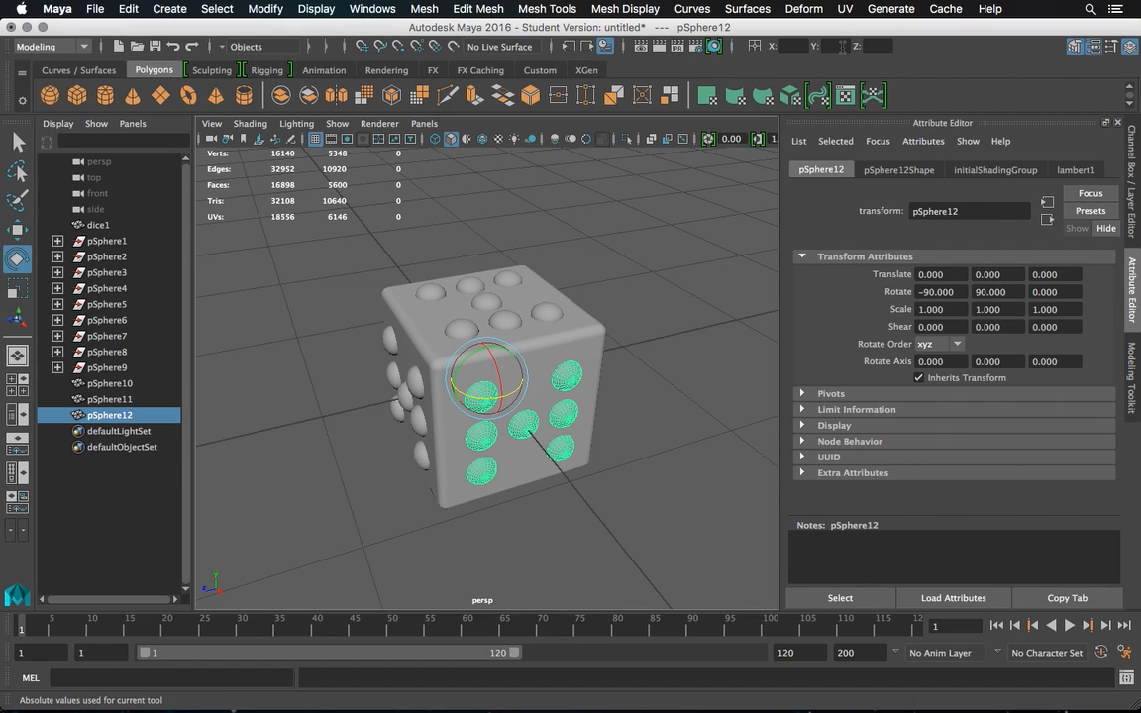
pyautogui.press('Return')
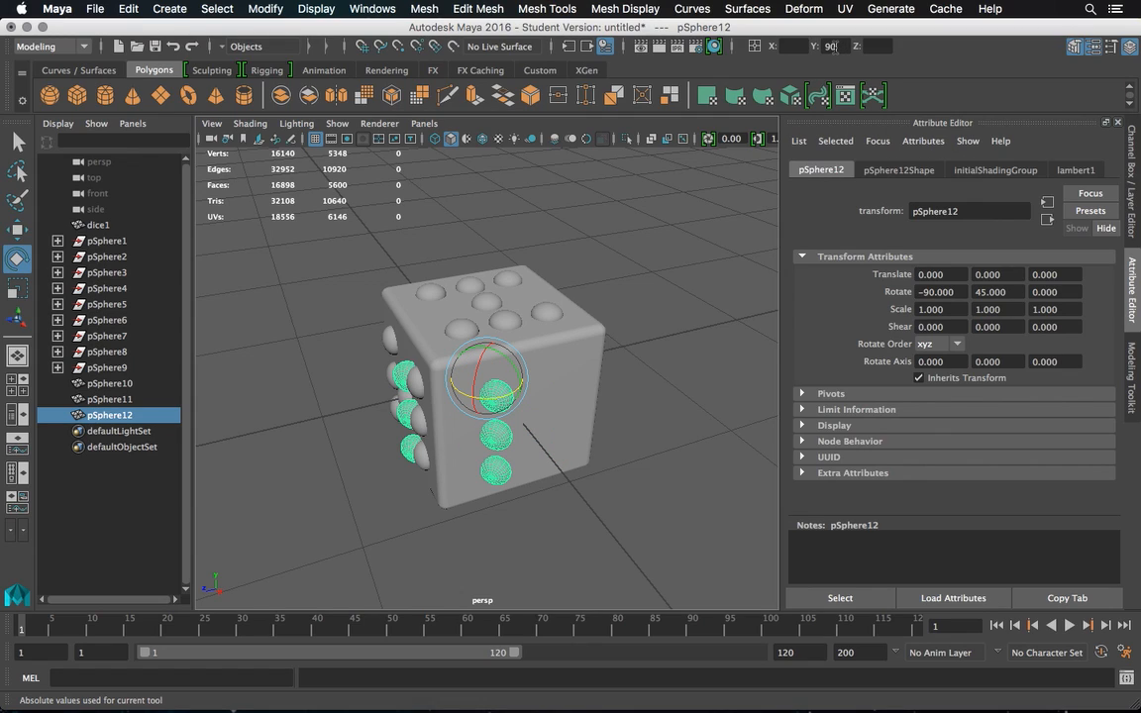
pyautogui.press('Return')
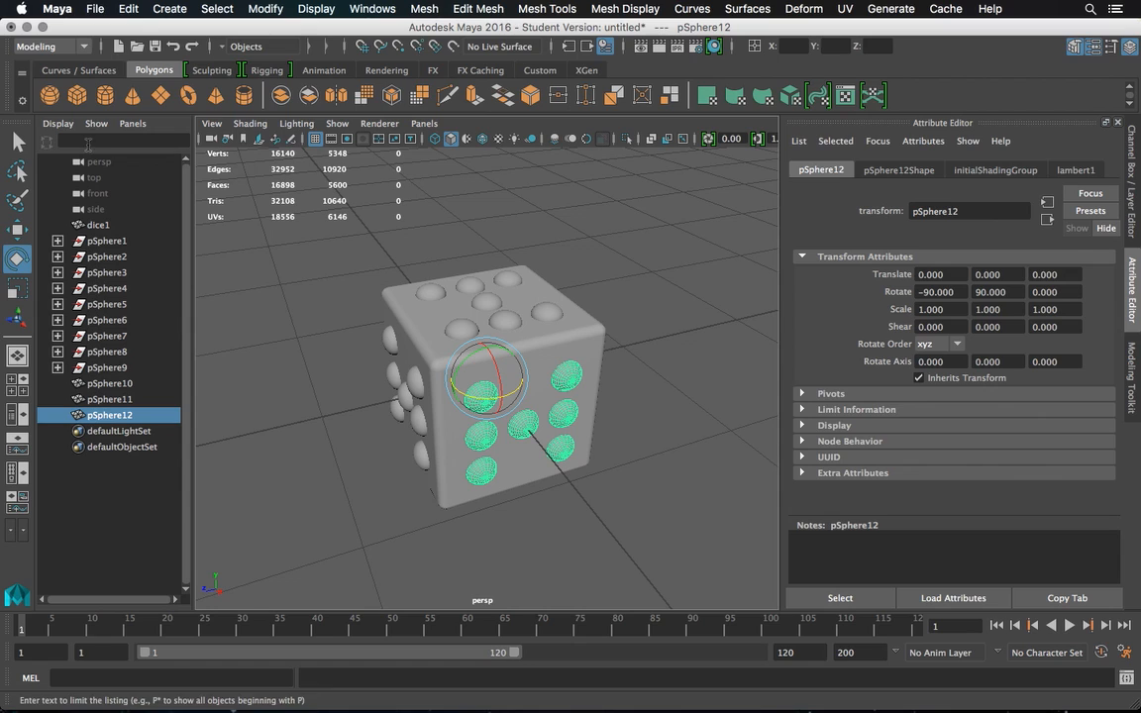
pyautogui.click(17, 142)
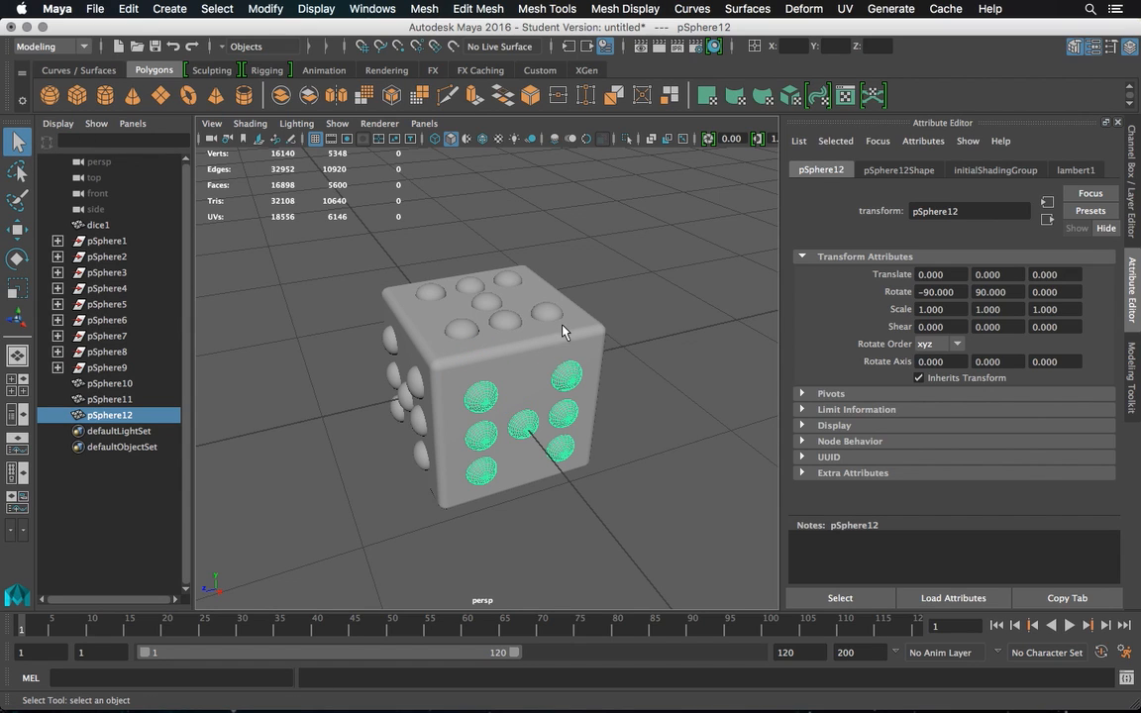
# Select pSphere10, pSphere11 and pSphere12 together and separate them into individual pips
pyautogui.keyDown('alt'); pyautogui.moveTo(465, 272); pyautogui.dragTo(519, 320); pyautogui.keyUp('alt')
pyautogui.moveTo(149, 414); pyautogui.dragTo(146, 384)
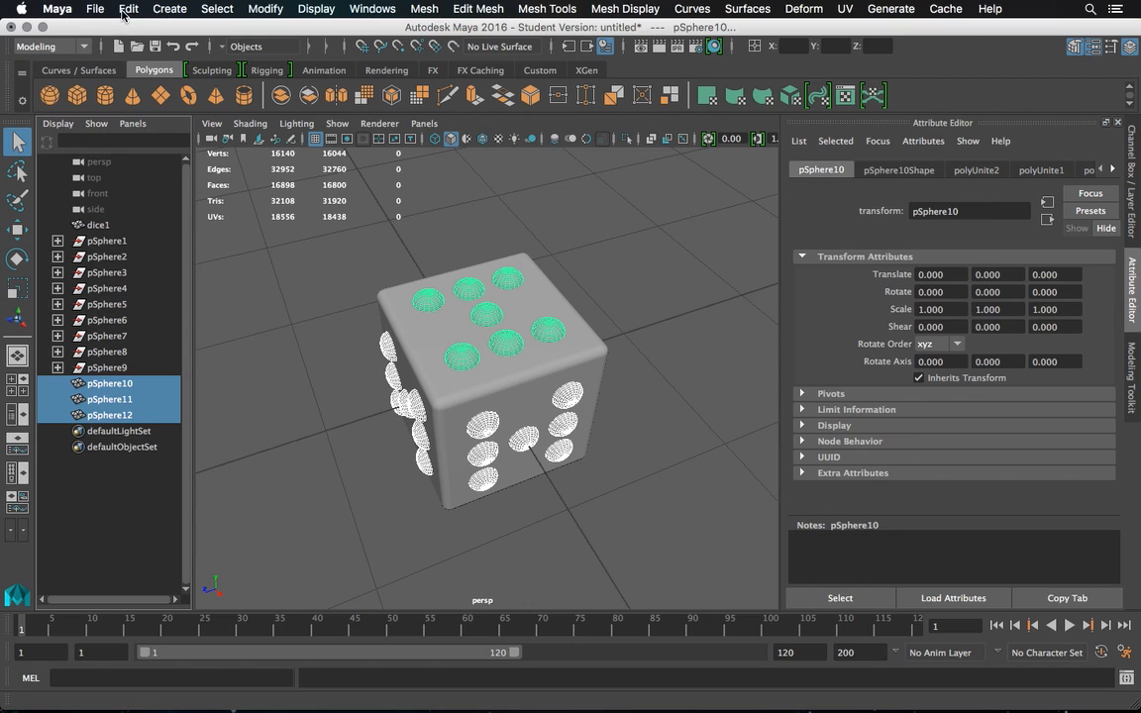
pyautogui.click(128, 13)
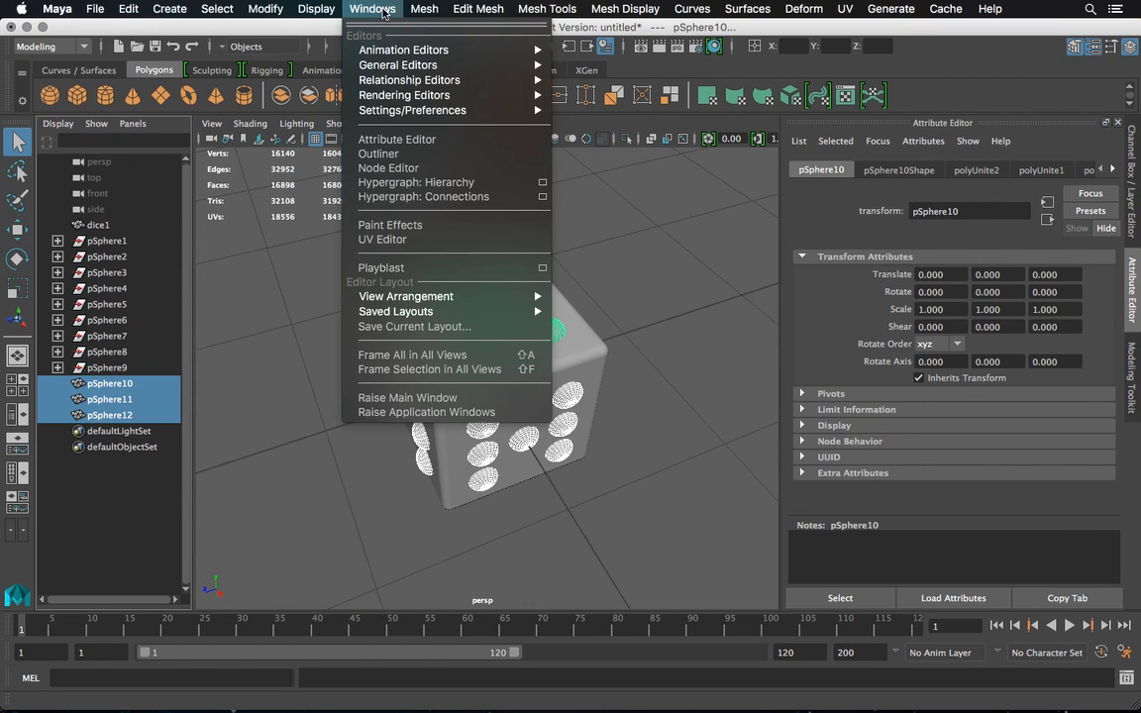
pyautogui.click(442, 80)
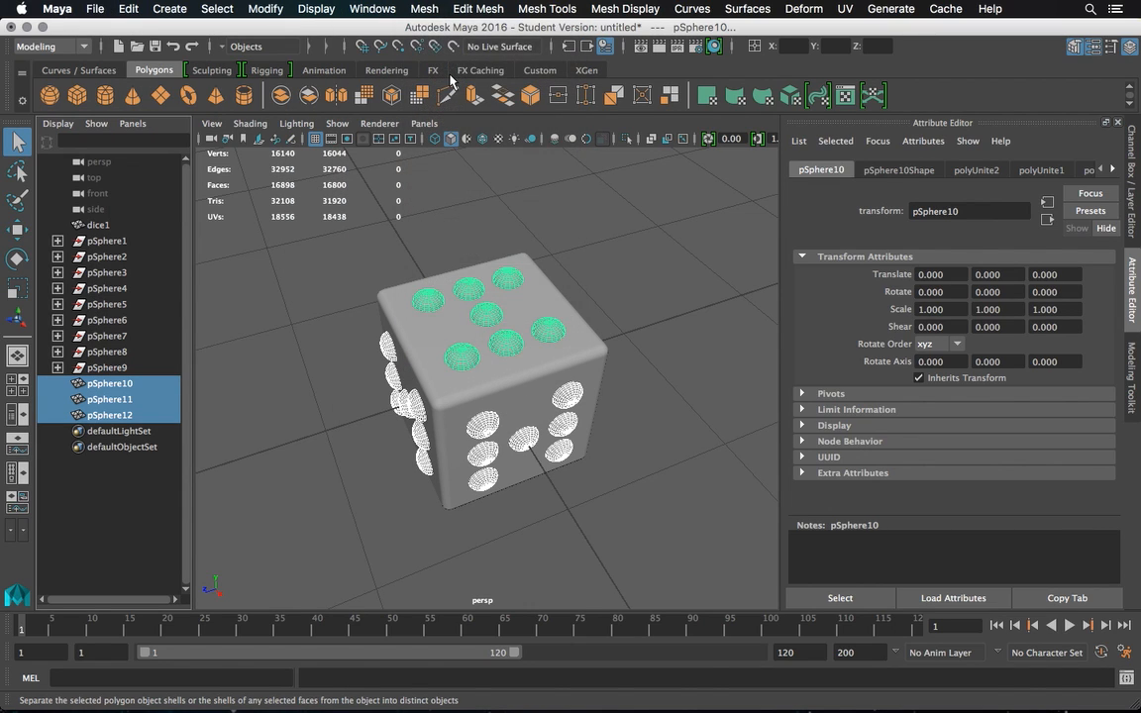
pyautogui.click(697, 222)
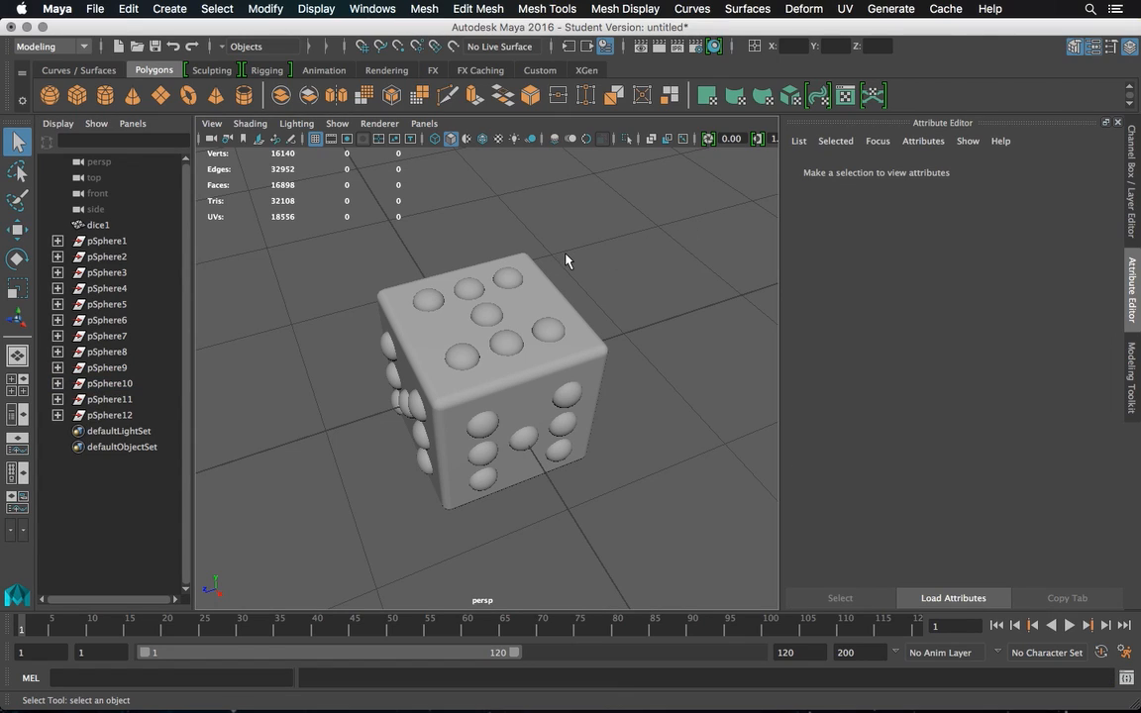
# Delete the six outer pips on the cube's top face, keeping only the center pip
pyautogui.click(427, 303)
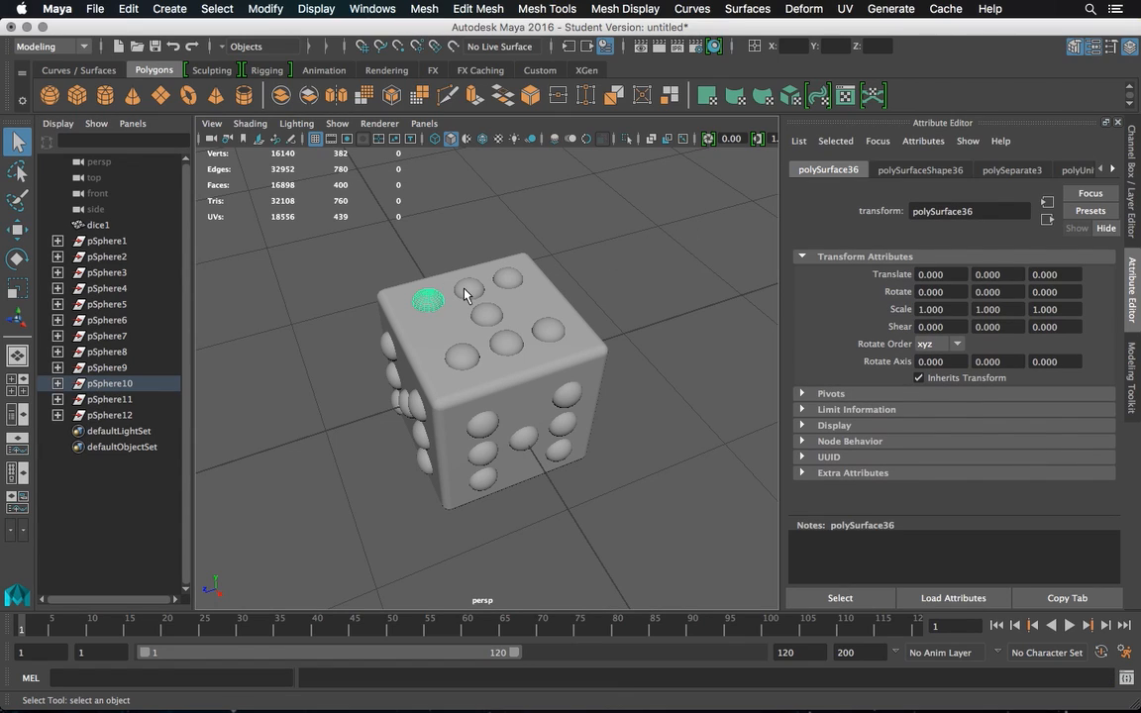
pyautogui.keyDown('shift'); pyautogui.click(470, 290); pyautogui.keyUp('shift')
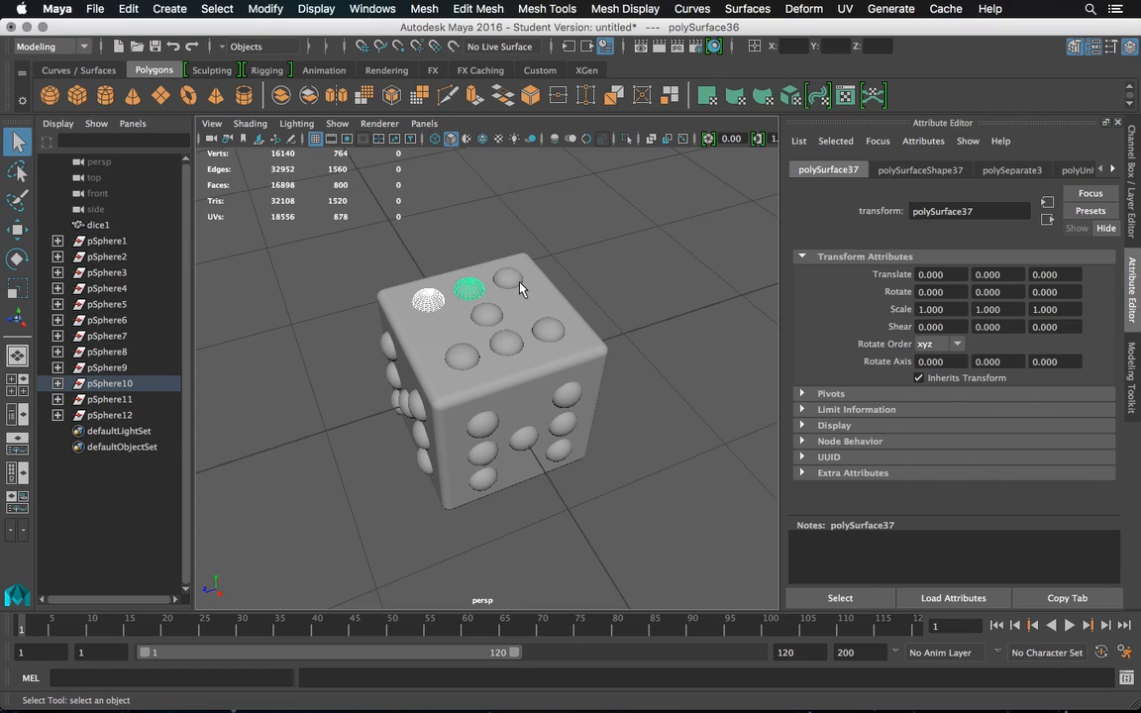
pyautogui.keyDown('shift'); pyautogui.click(508, 279); pyautogui.keyUp('shift')
pyautogui.keyDown('shift'); pyautogui.click(462, 357); pyautogui.keyUp('shift')
pyautogui.keyDown('shift'); pyautogui.click(507, 345); pyautogui.keyUp('shift')
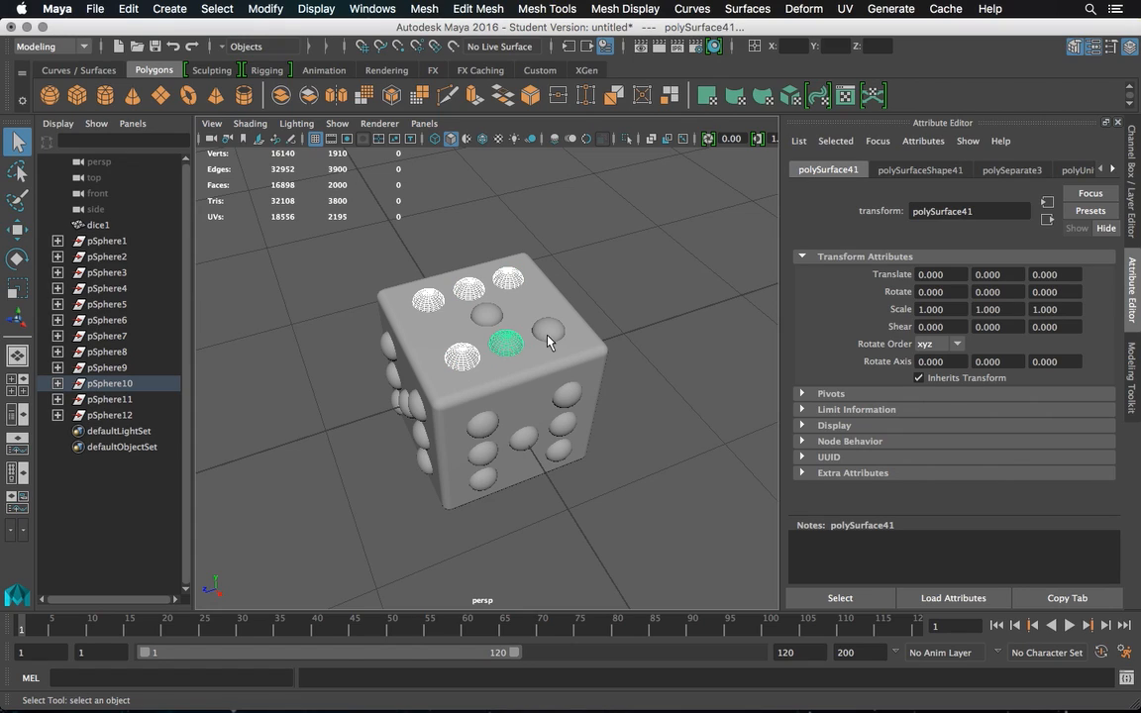
pyautogui.keyDown('shift'); pyautogui.click(549, 333); pyautogui.keyUp('shift')
pyautogui.press('Delete')
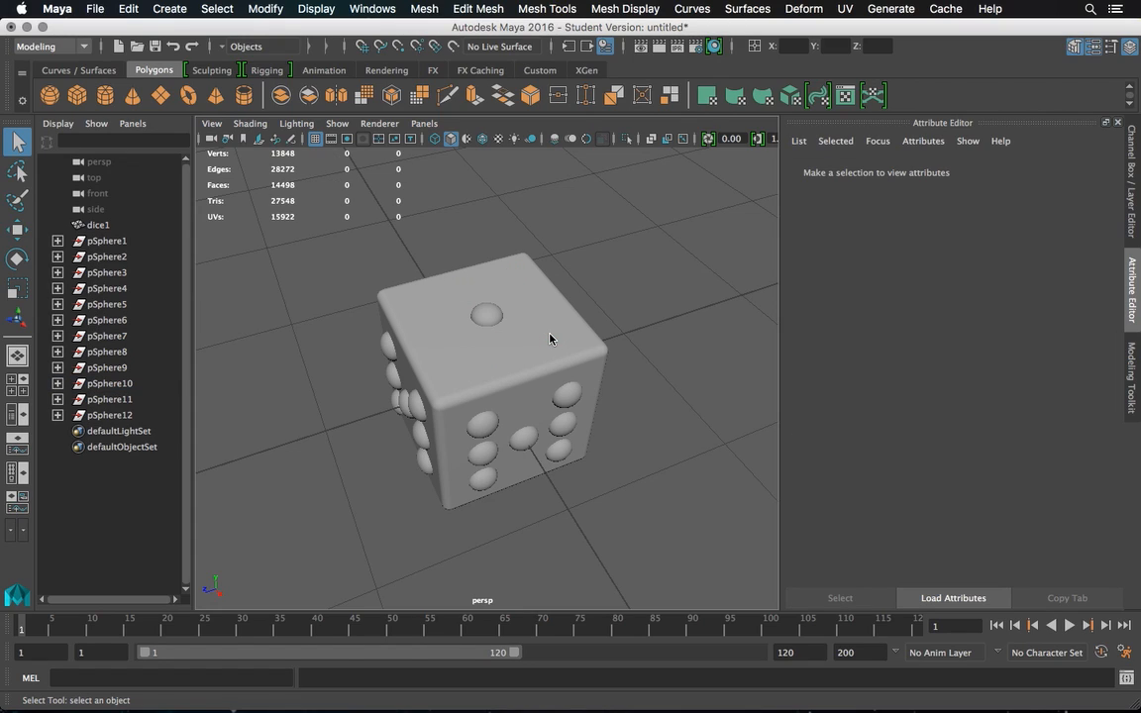
# Delete the center pip on the cube's bottom face to make the six
pyautogui.keyDown('alt'); pyautogui.moveTo(512, 351); pyautogui.dragTo(492, 173); pyautogui.keyUp('alt')
pyautogui.click(497, 374)
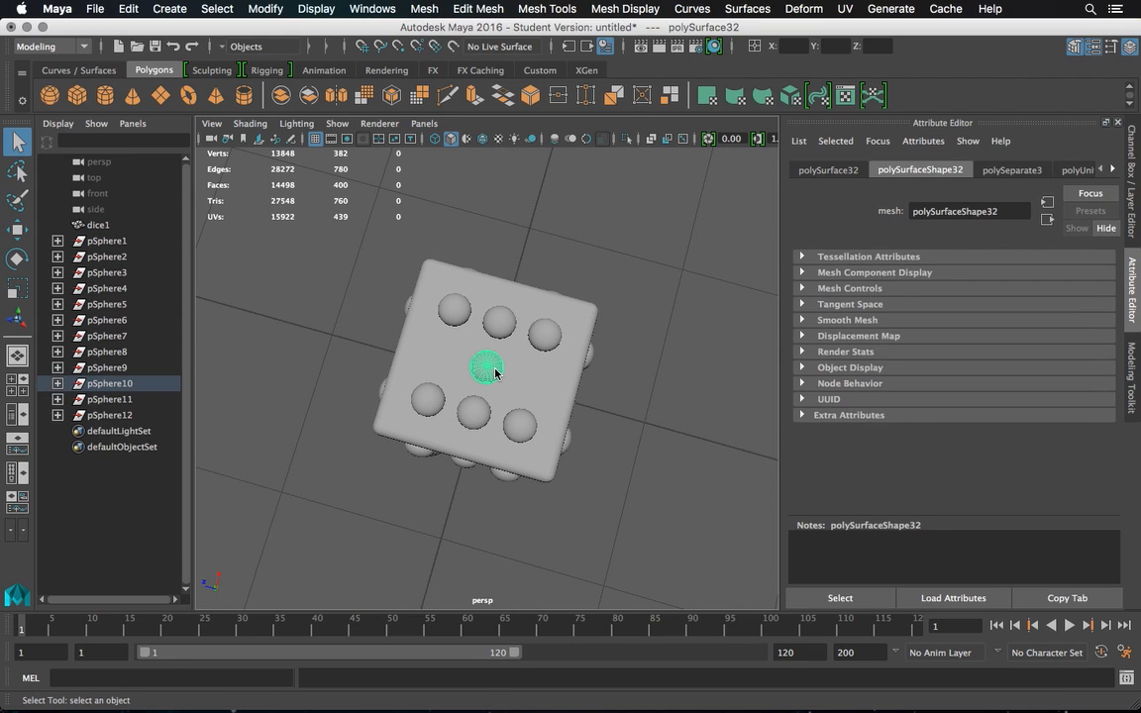
pyautogui.press('Delete')
# On a pSphere12 side face, delete the center pip, both middle side pips and two opposite corner pips to make the two
pyautogui.keyDown('alt'); pyautogui.moveTo(510, 334); pyautogui.dragTo(439, 436); pyautogui.keyUp('alt')
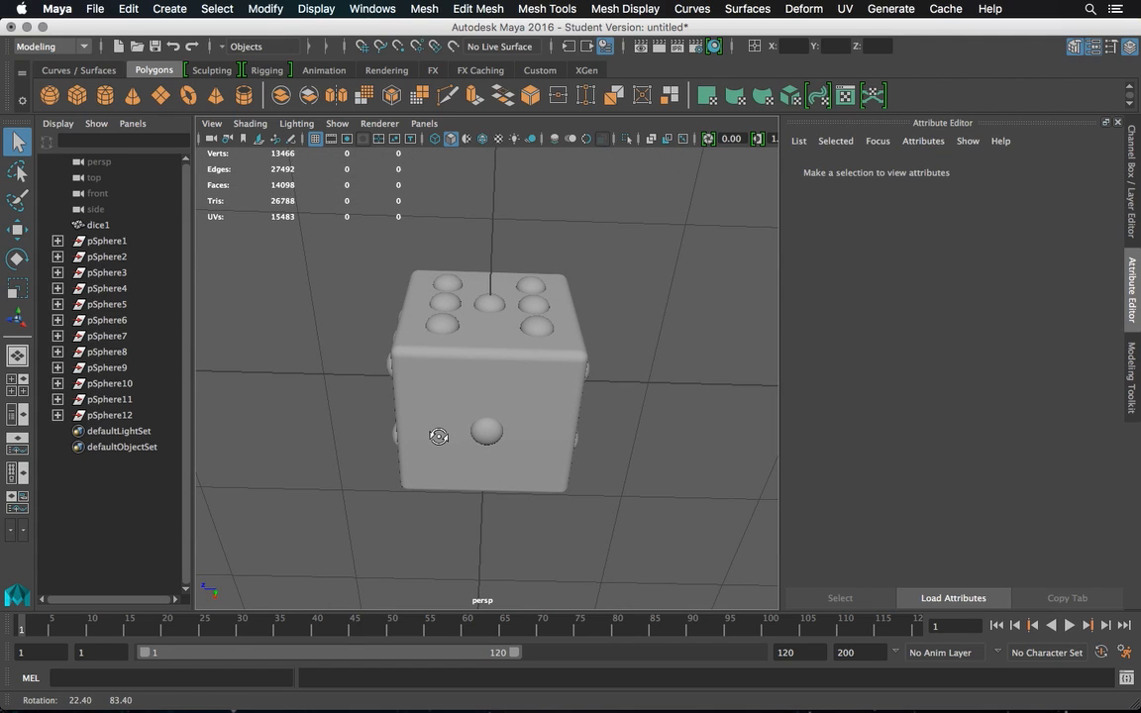
pyautogui.click(493, 302)
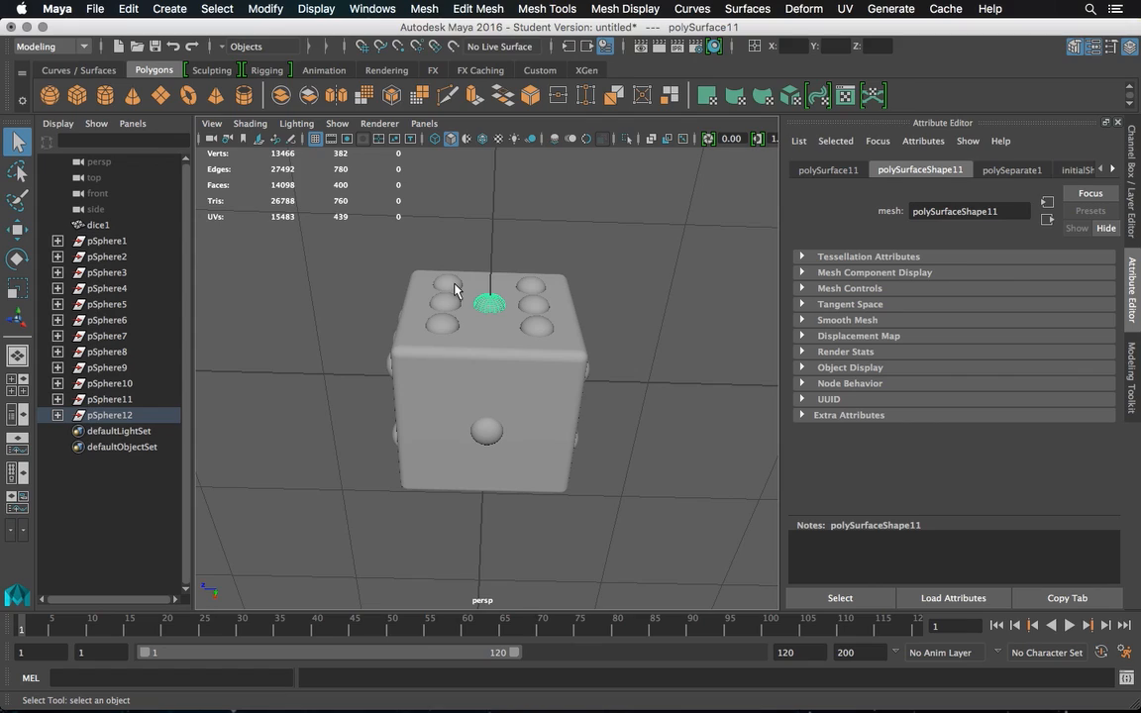
pyautogui.keyDown('shift'); pyautogui.click(449, 285); pyautogui.keyUp('shift')
pyautogui.keyDown('shift'); pyautogui.click(445, 302); pyautogui.keyUp('shift')
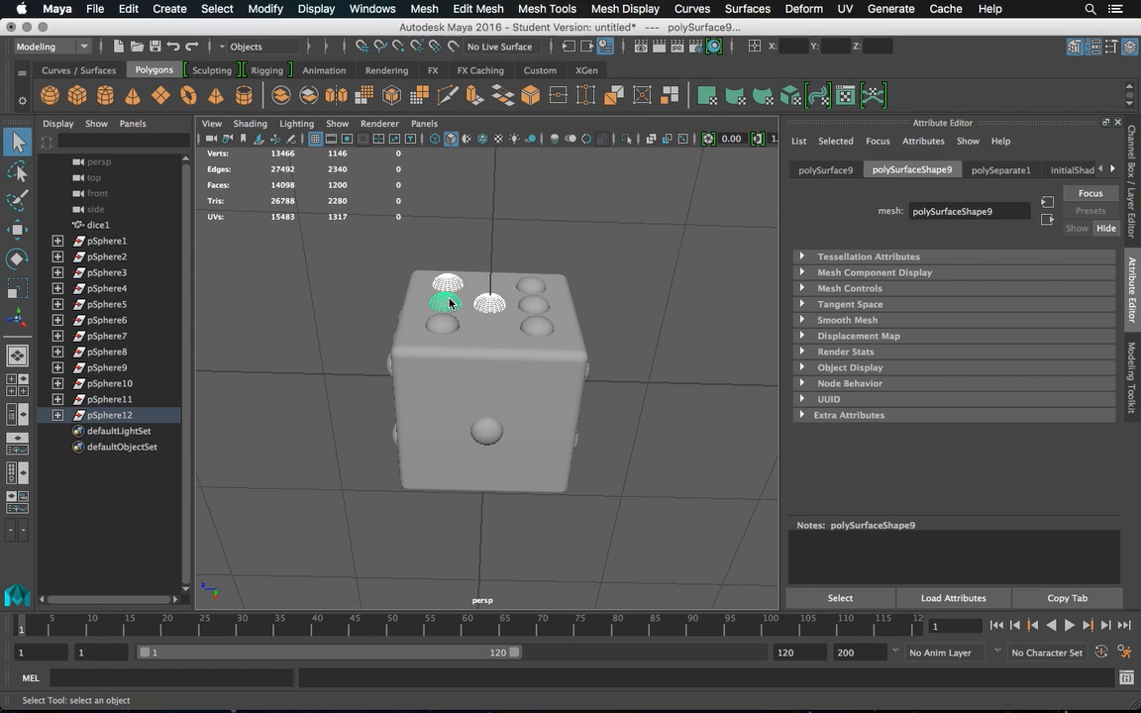
pyautogui.keyDown('shift'); pyautogui.click(535, 303); pyautogui.keyUp('shift')
pyautogui.keyDown('shift'); pyautogui.click(536, 327); pyautogui.keyUp('shift')
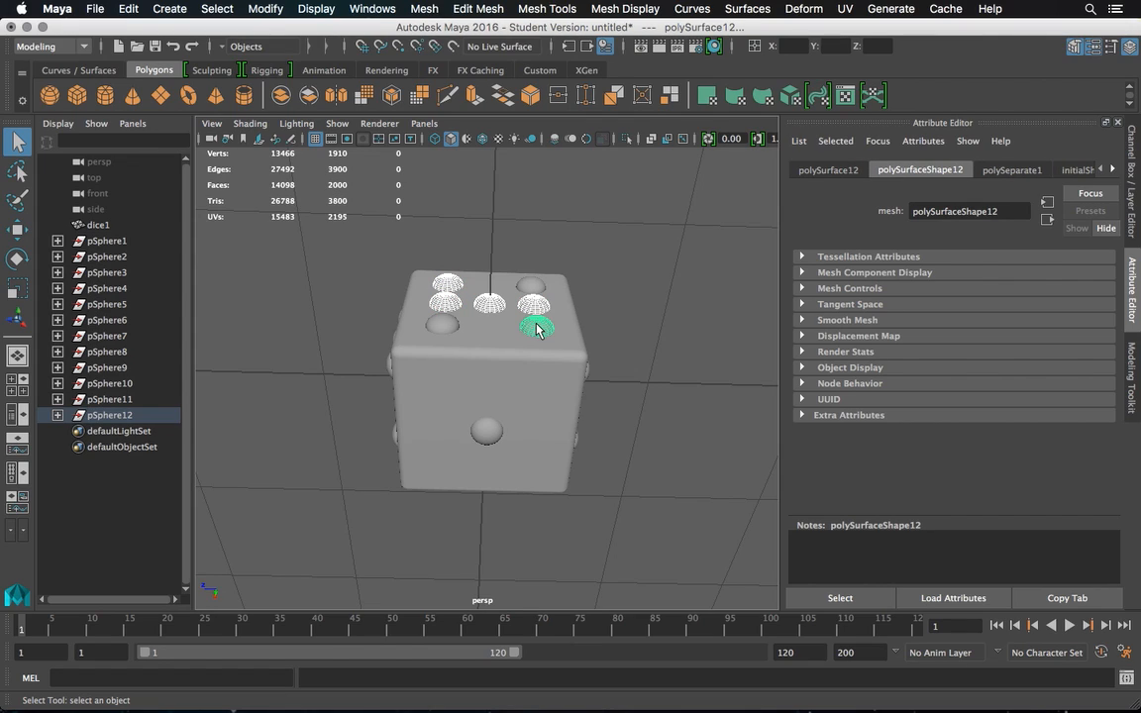
pyautogui.press('Delete')
# On the side face opposite the two, delete both middle side pips to make the five
pyautogui.keyDown('alt'); pyautogui.moveTo(522, 351); pyautogui.dragTo(547, 191); pyautogui.keyUp('alt')
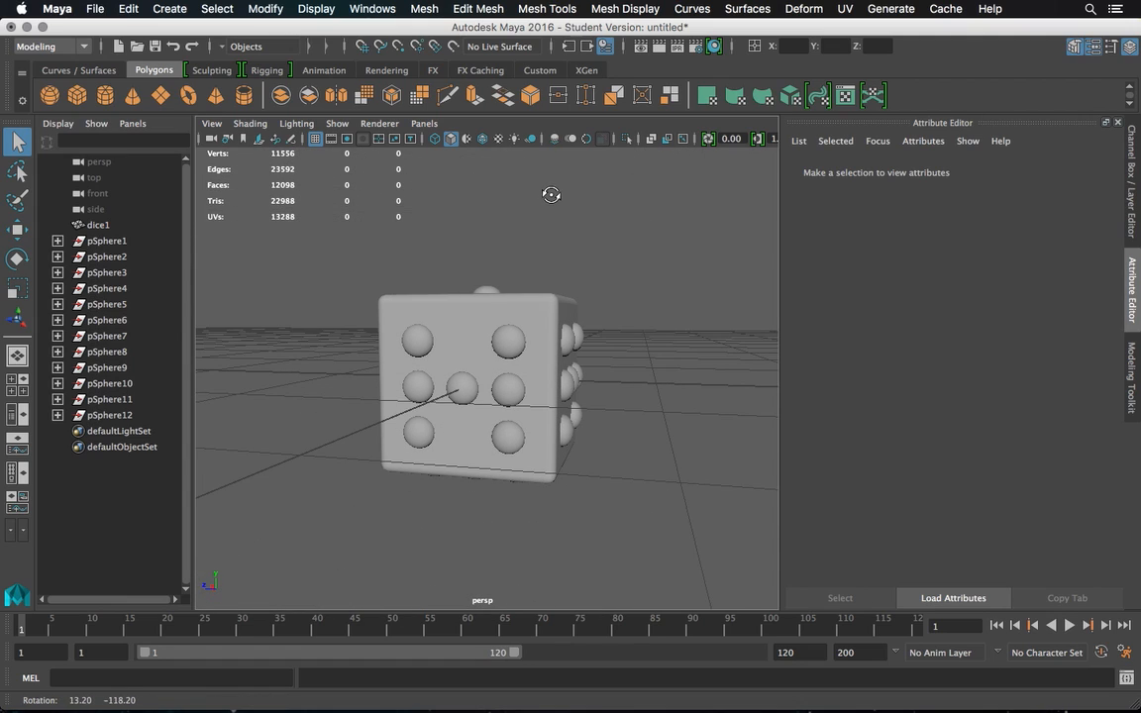
pyautogui.click(508, 392)
pyautogui.keyDown('shift'); pyautogui.click(420, 396); pyautogui.keyUp('shift')
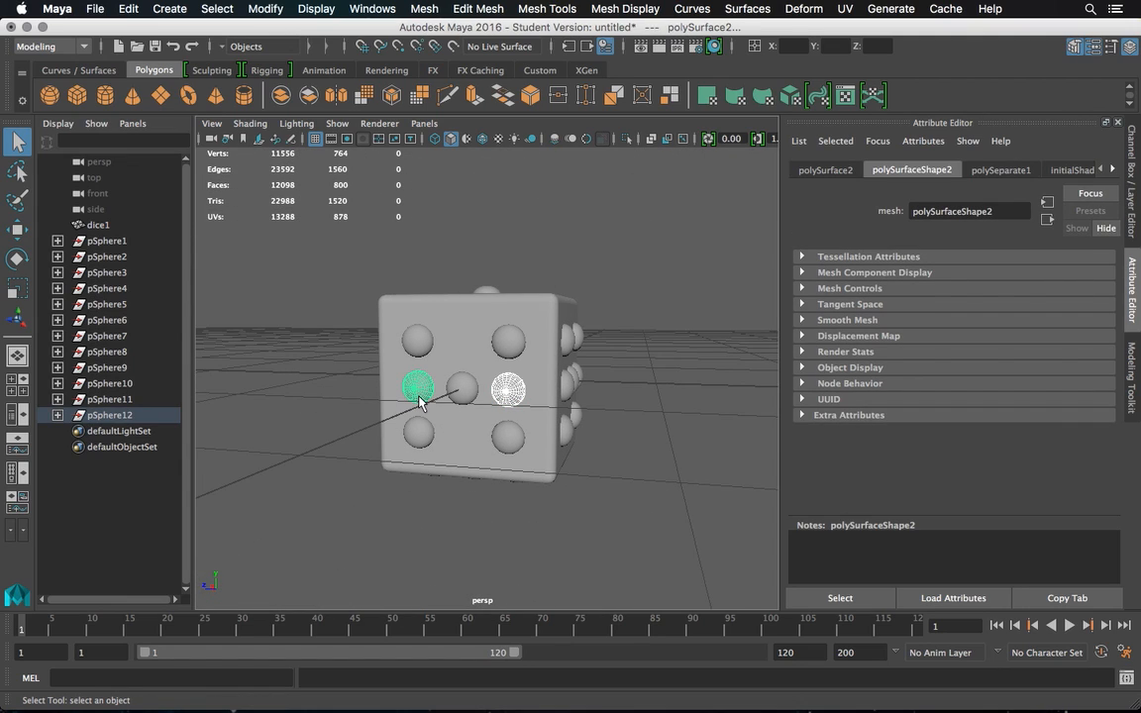
pyautogui.press('Delete')
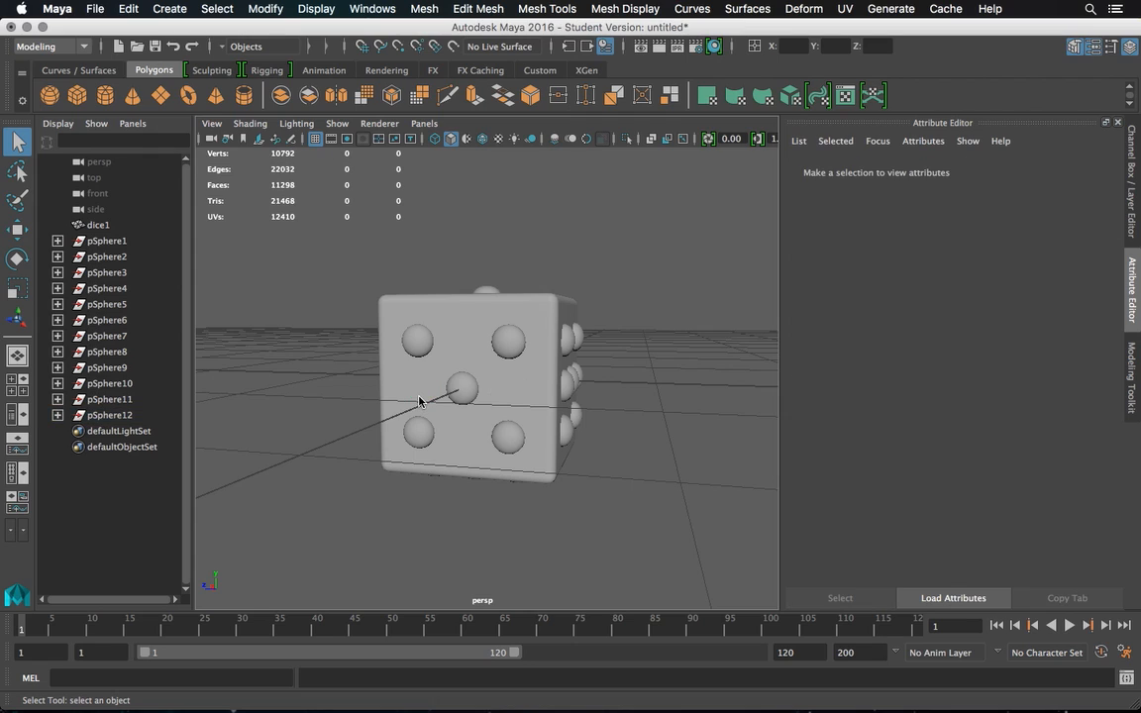
# On a pSphere11 side face, delete both middle side pips and two opposite corner pips to make a diagonal three
pyautogui.keyDown('alt'); pyautogui.moveTo(460, 384); pyautogui.dragTo(614, 407); pyautogui.keyUp('alt')
pyautogui.click(441, 286)
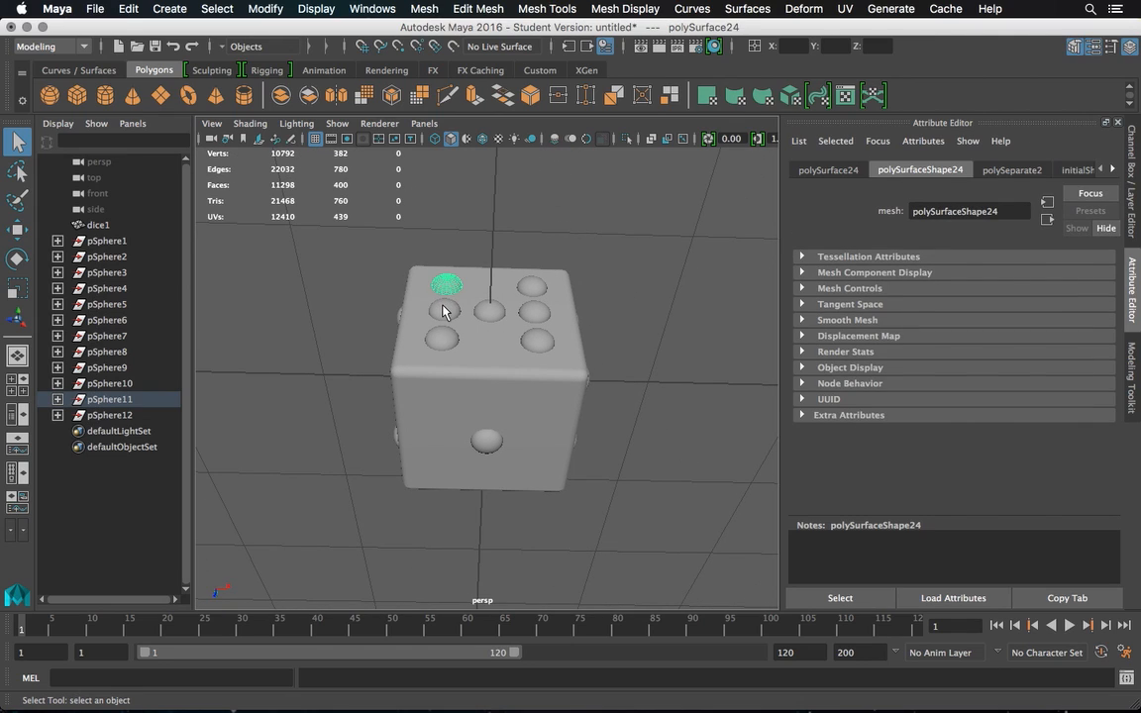
pyautogui.keyDown('shift'); pyautogui.click(445, 311); pyautogui.keyUp('shift')
pyautogui.keyDown('shift'); pyautogui.click(535, 312); pyautogui.keyUp('shift')
pyautogui.keyDown('shift'); pyautogui.click(536, 340); pyautogui.keyUp('shift')
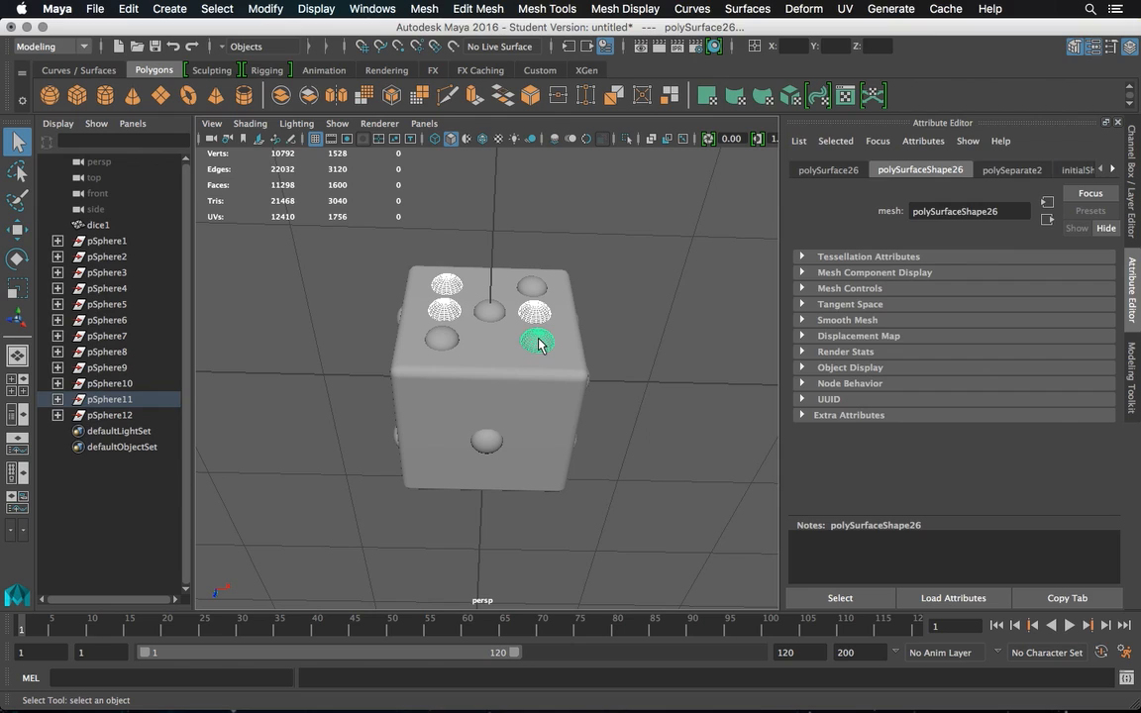
pyautogui.press('Delete')
# On the side face opposite the three, delete the whole middle row of three pips to make the four
pyautogui.keyDown('alt'); pyautogui.moveTo(539, 343); pyautogui.dragTo(485, 413); pyautogui.keyUp('alt')
pyautogui.click(442, 411)
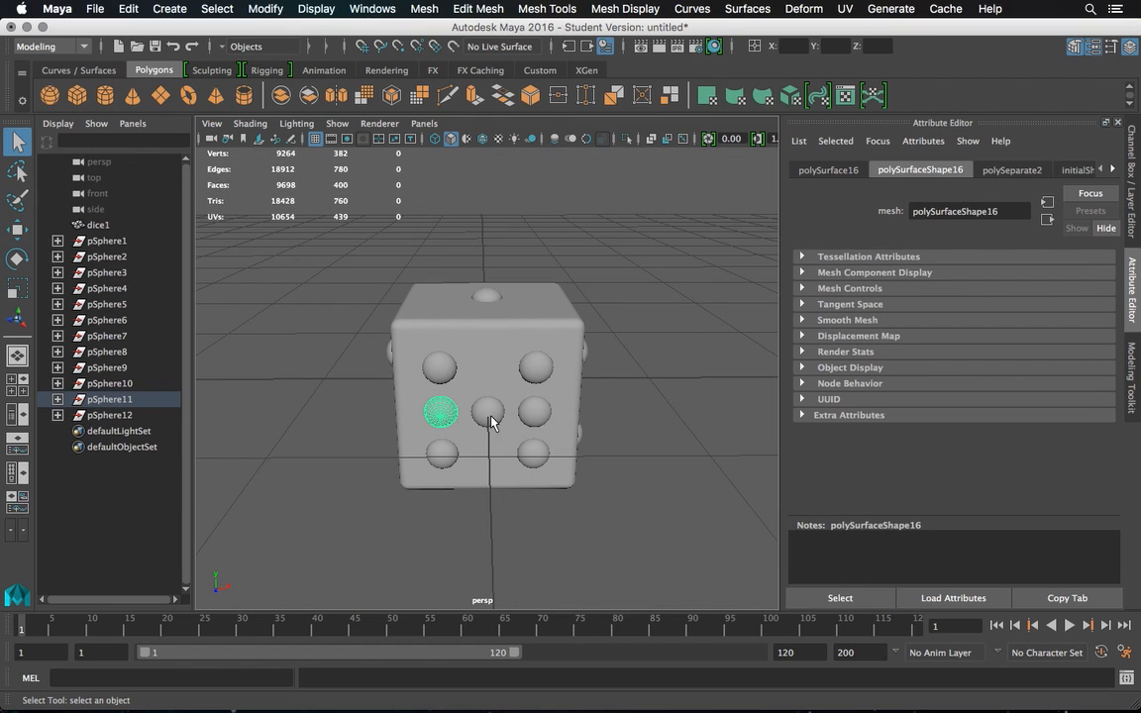
pyautogui.keyDown('shift'); pyautogui.click(485, 412); pyautogui.keyUp('shift')
pyautogui.keyDown('shift'); pyautogui.click(530, 416); pyautogui.keyUp('shift')
pyautogui.press('Delete')
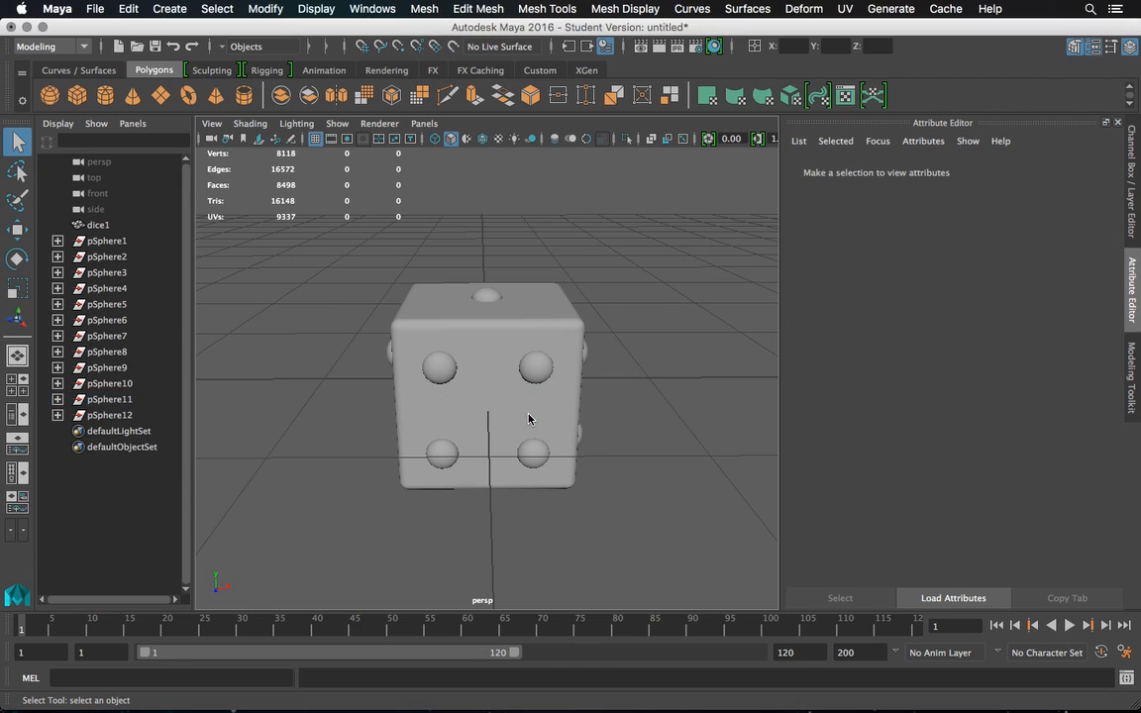
# Select all the pip meshes without the dice cube and combine them into a single mesh
pyautogui.keyDown('alt'); pyautogui.moveTo(528, 357); pyautogui.dragTo(474, 415); pyautogui.keyUp('alt')
pyautogui.scroll(-3, 474, 424)
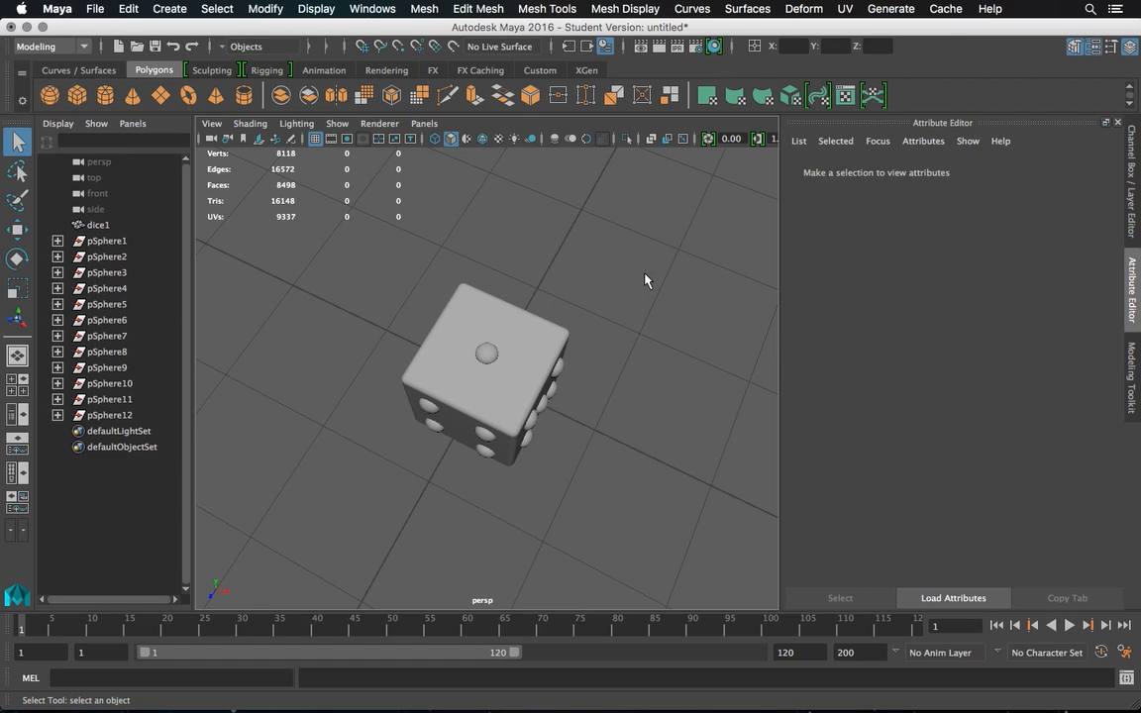
pyautogui.moveTo(713, 275); pyautogui.dragTo(339, 502)
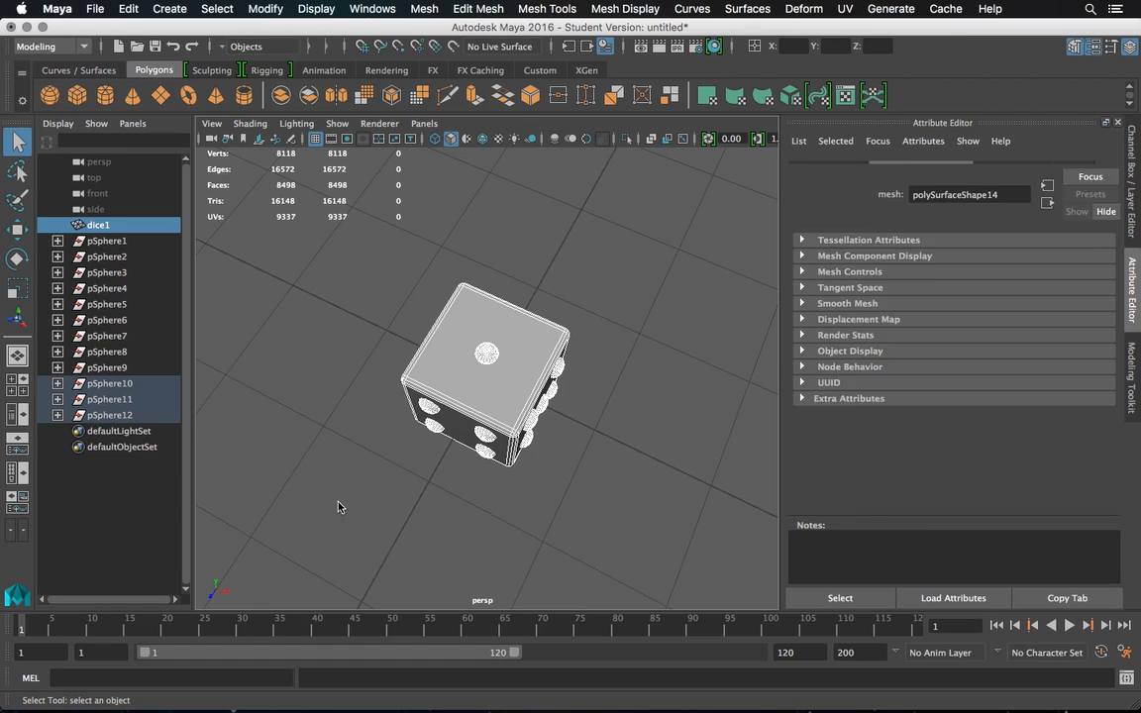
pyautogui.keyDown('shift'); pyautogui.click(472, 314); pyautogui.keyUp('shift')
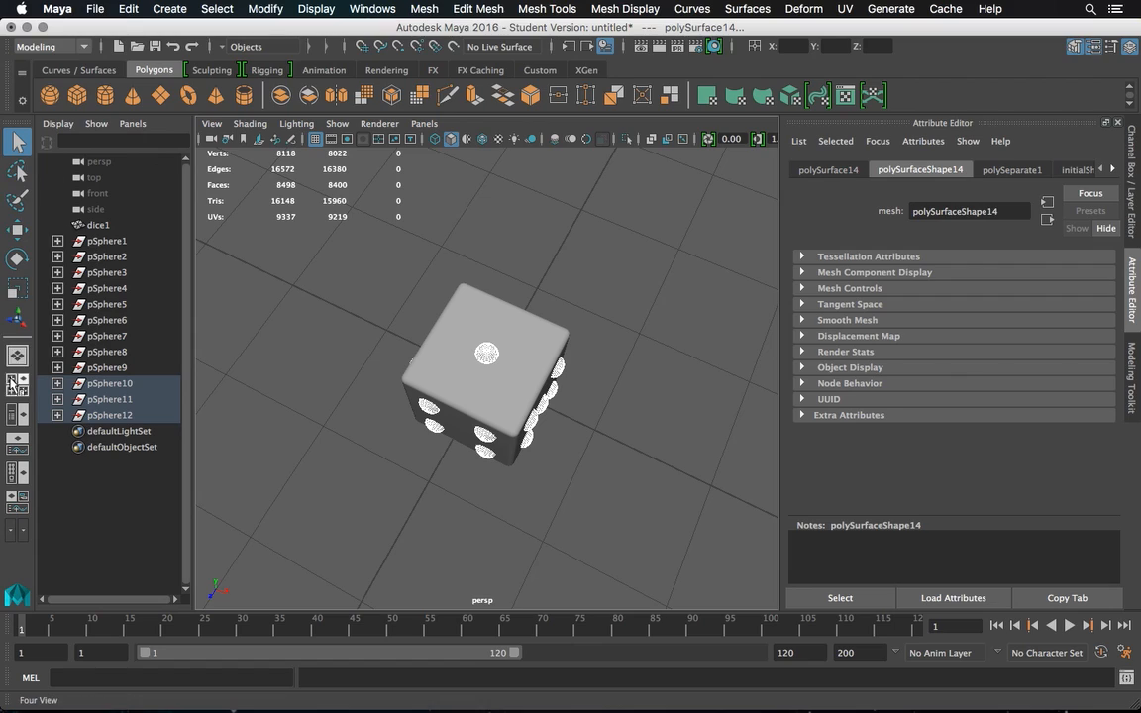
pyautogui.click(16, 357)
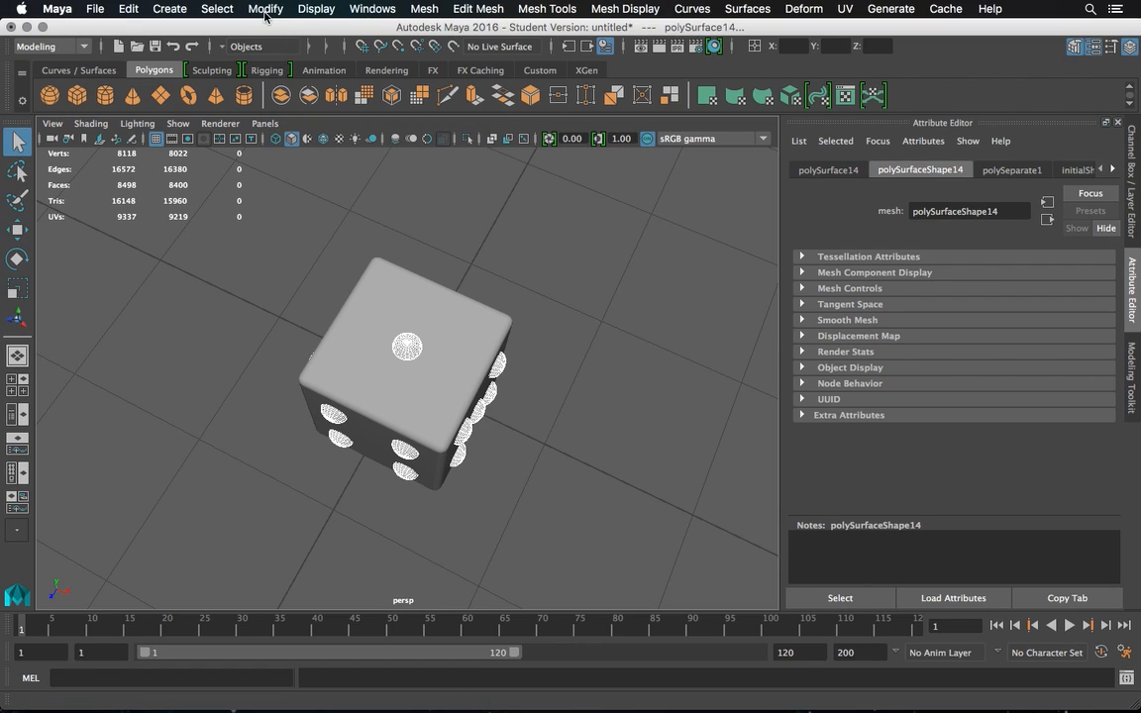
pyautogui.click(479, 12)
pyautogui.moveTo(424, 12)
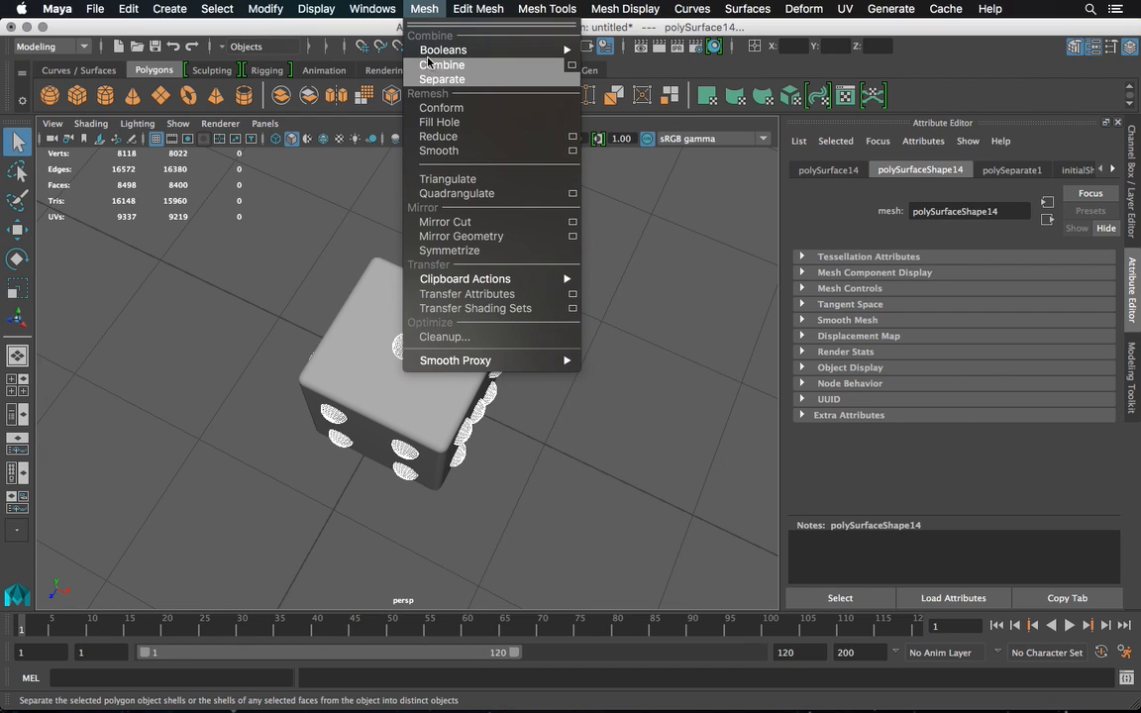
pyautogui.click(439, 66)
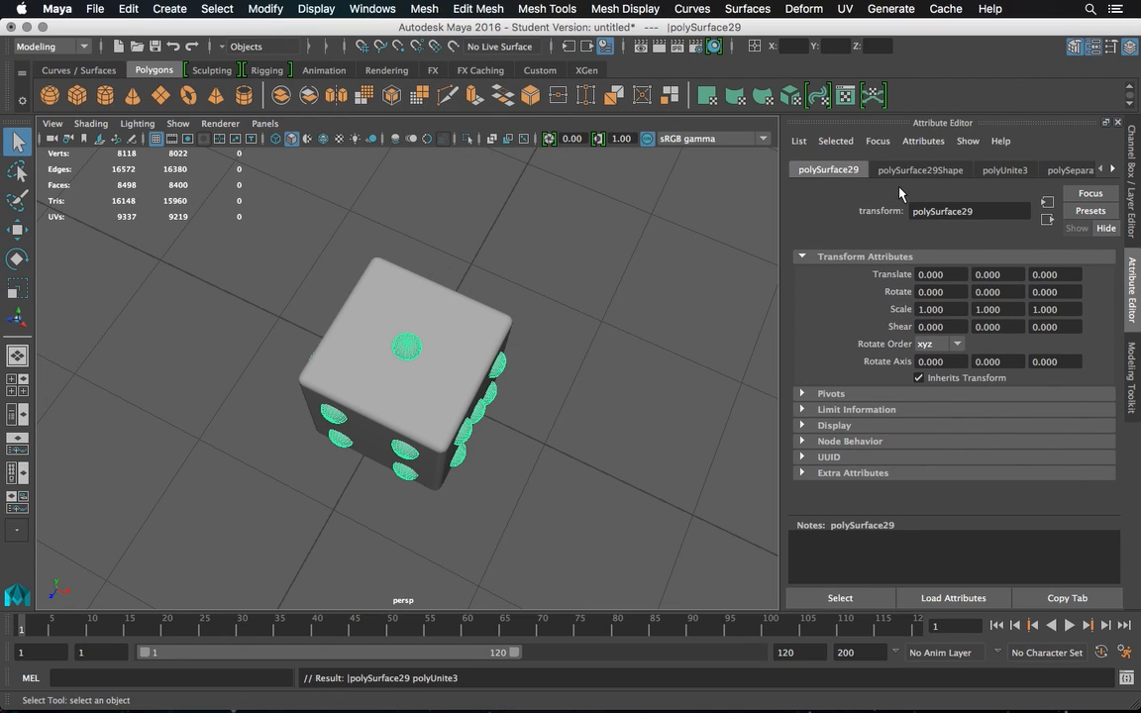
# Try to rename the combined pip mesh through the status line's rename field, first as pips and again as dots
pyautogui.click(755, 46)
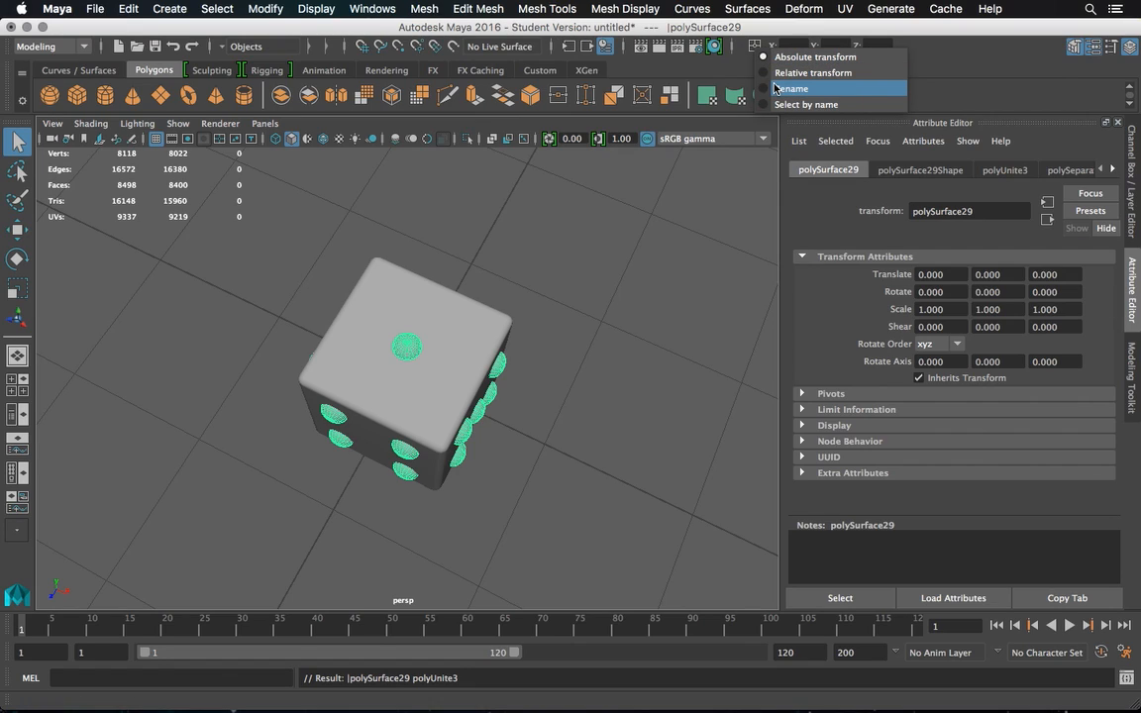
pyautogui.click(777, 85)
pyautogui.click(793, 47)
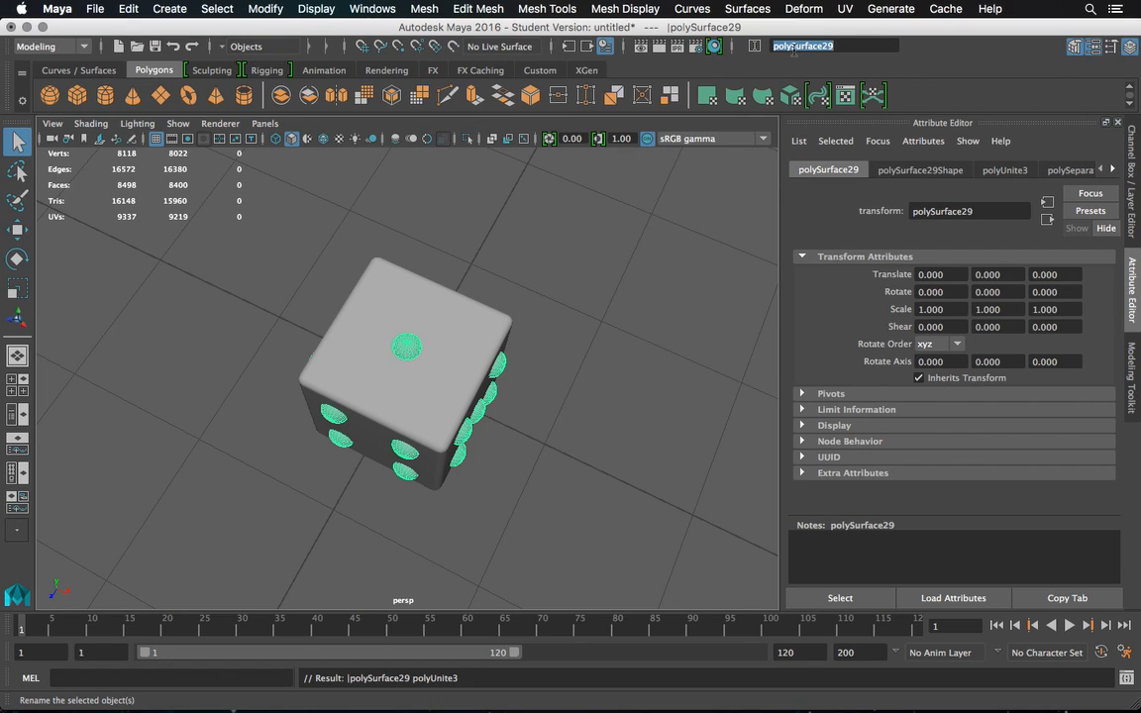
pyautogui.write('pips')
pyautogui.press('Return')
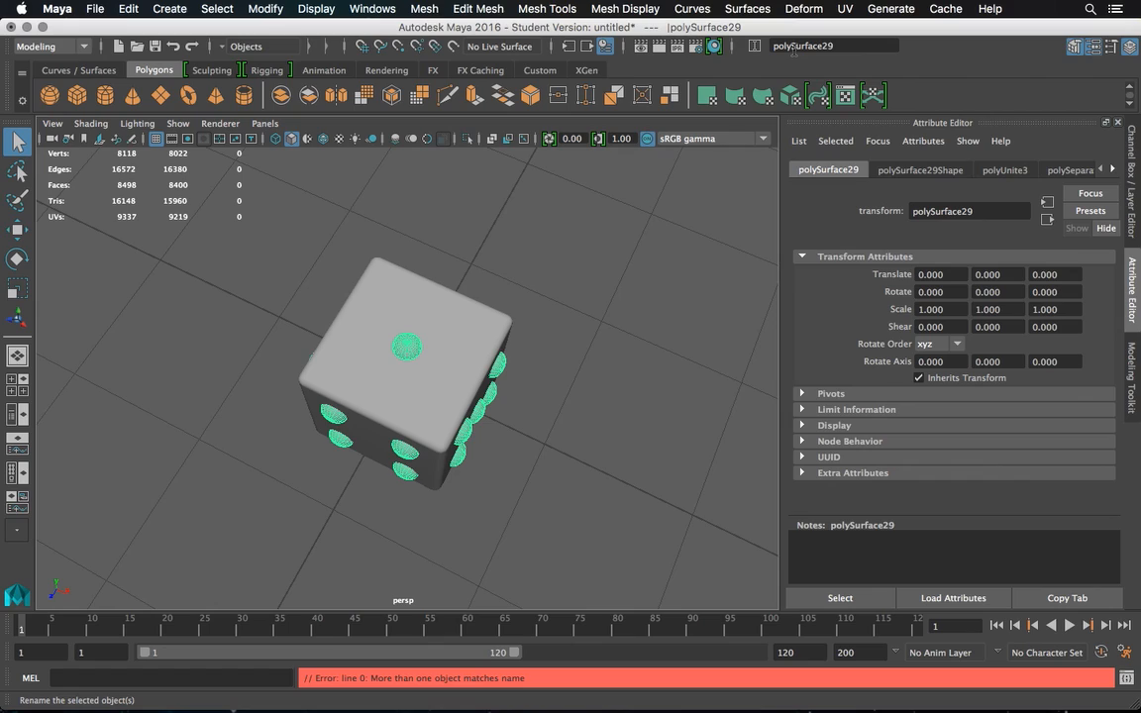
pyautogui.click(753, 53)
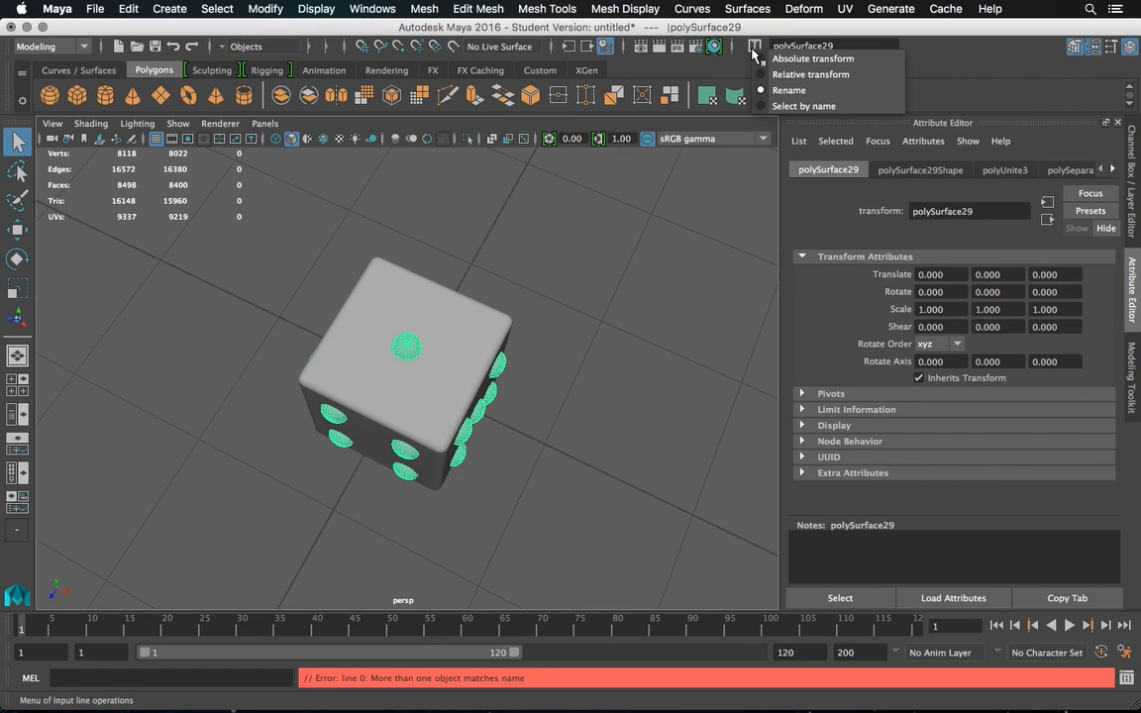
pyautogui.click(778, 90)
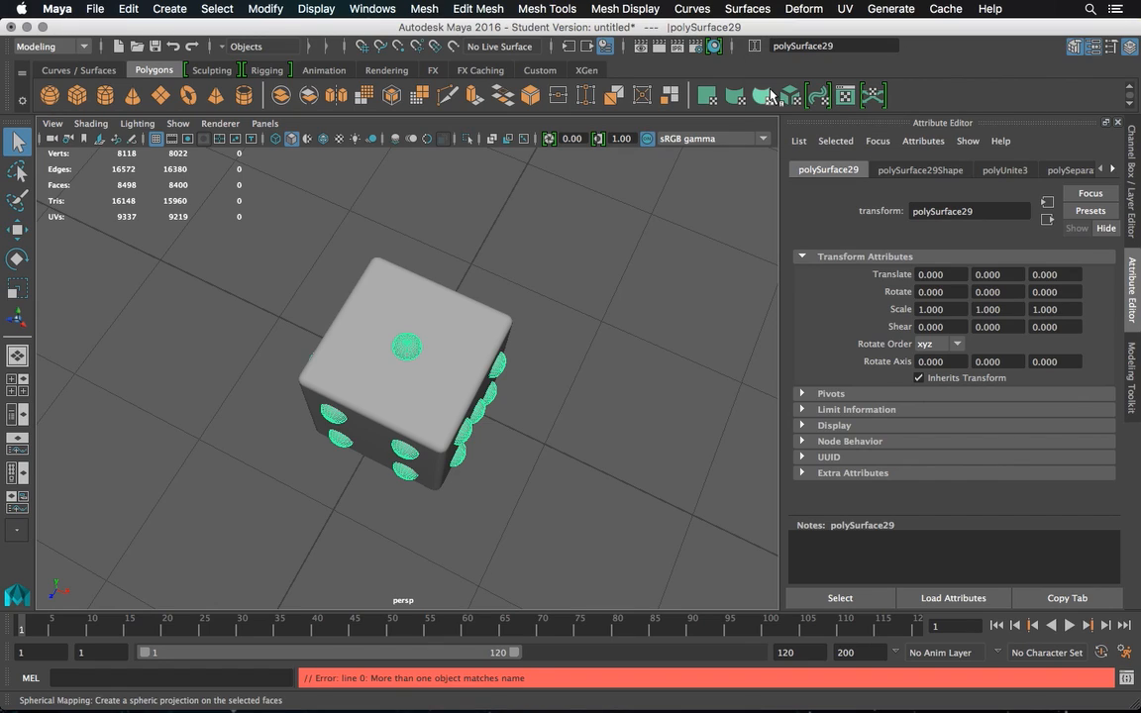
pyautogui.doubleClick(850, 46)
pyautogui.write('dots')
pyautogui.press('Return')
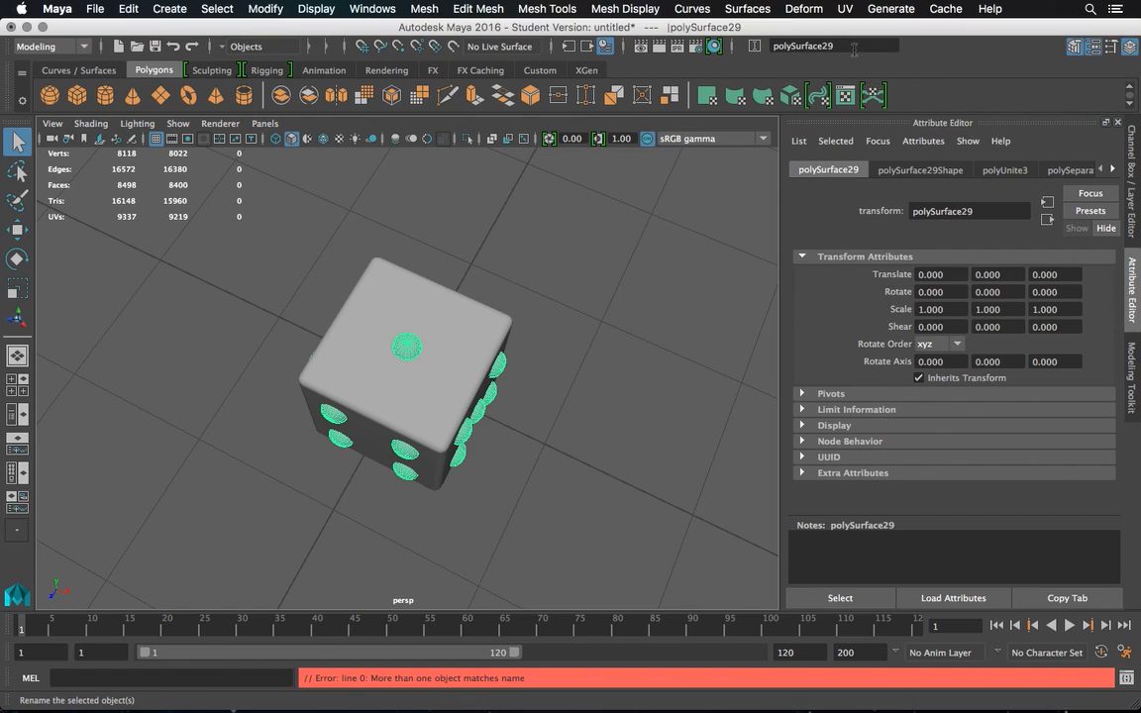
# Rename the combined mesh as pips in its transform attributes
pyautogui.doubleClick(983, 211)
pyautogui.write('pips')
pyautogui.press('Return')
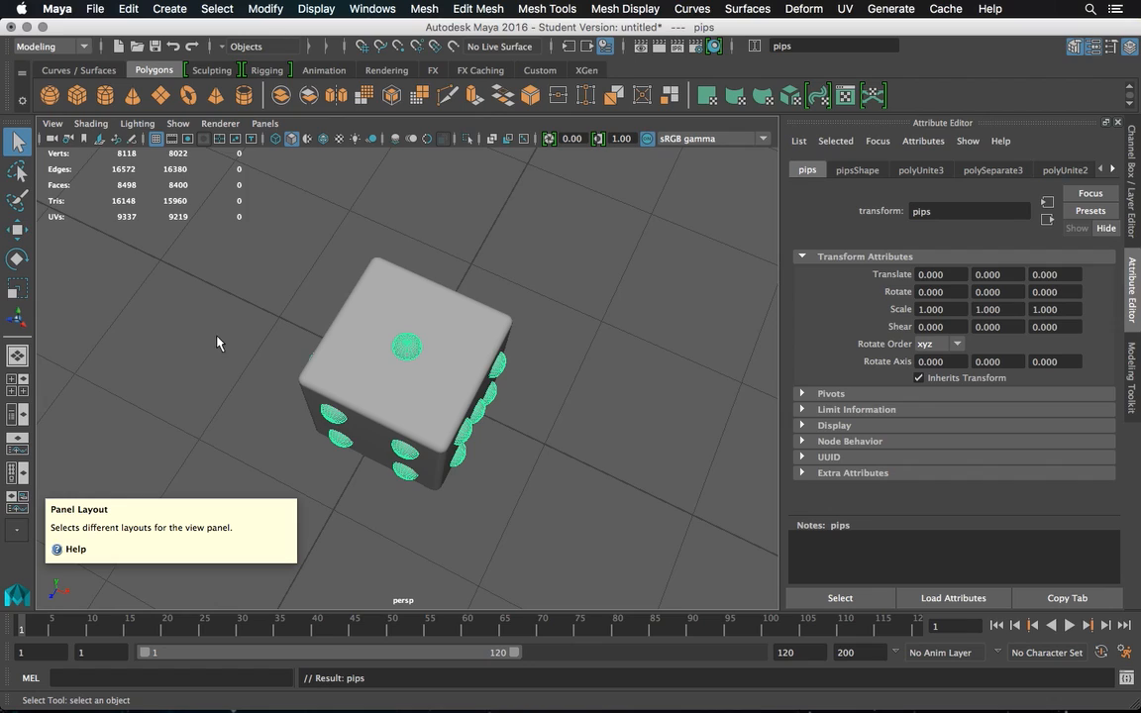
# In the Hypershade, create a Blinn material named mBlack and set its color to black
pyautogui.click(17, 474)
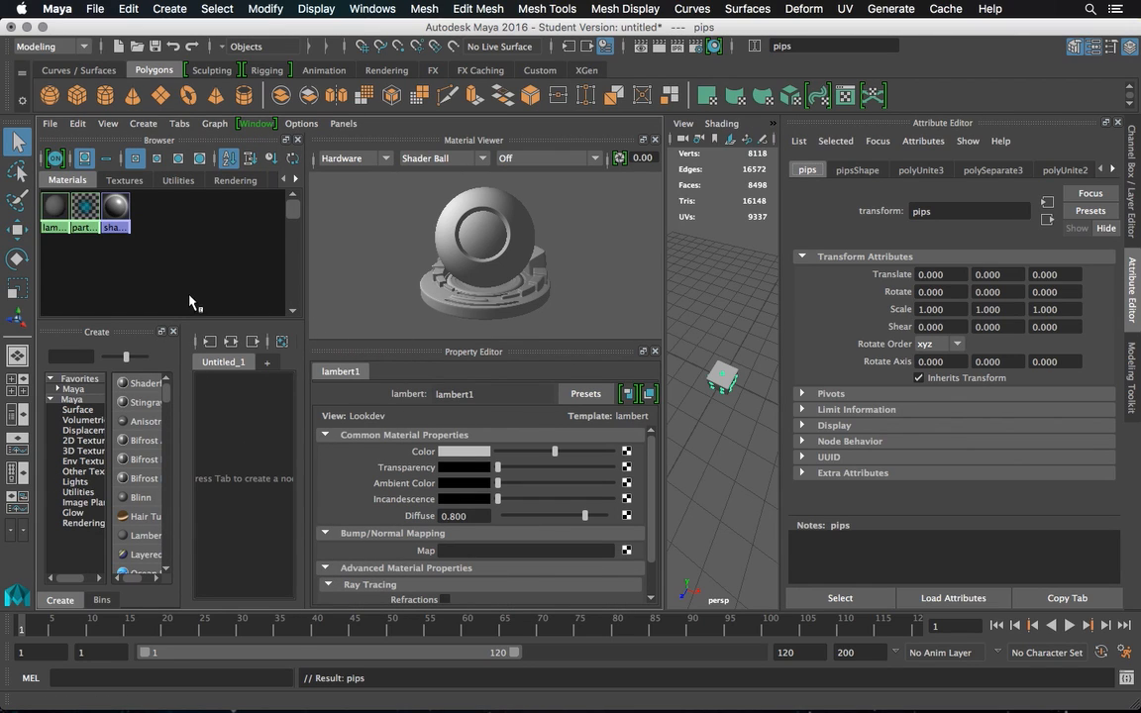
pyautogui.click(149, 493)
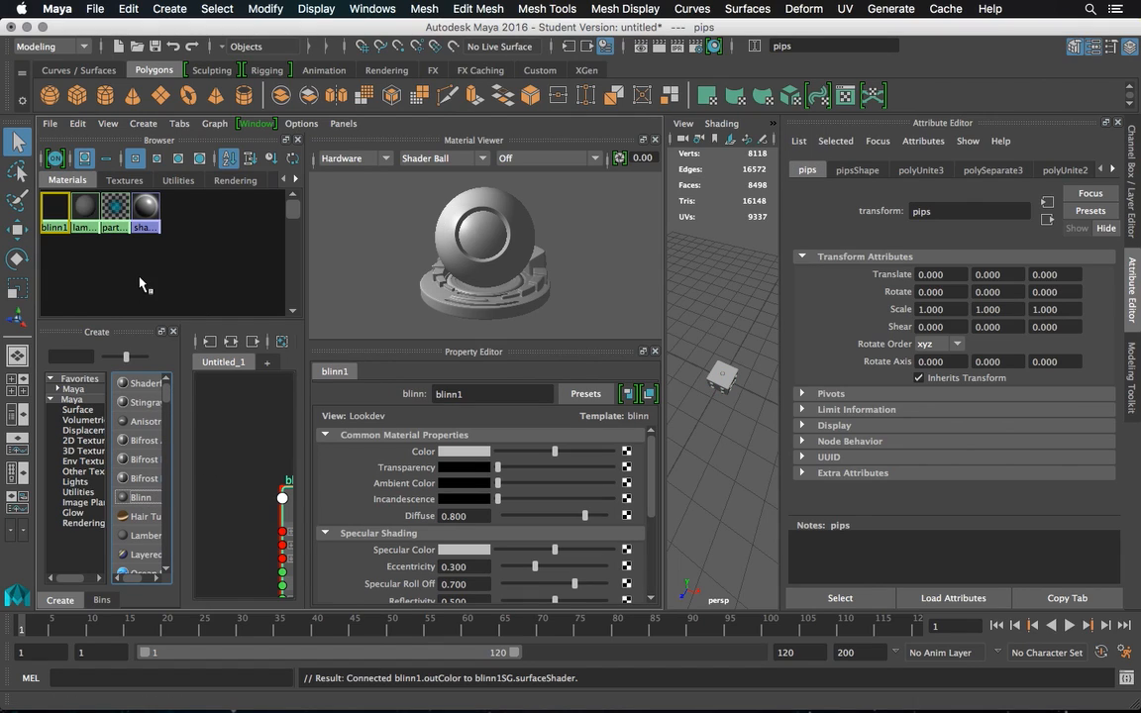
pyautogui.doubleClick(488, 395)
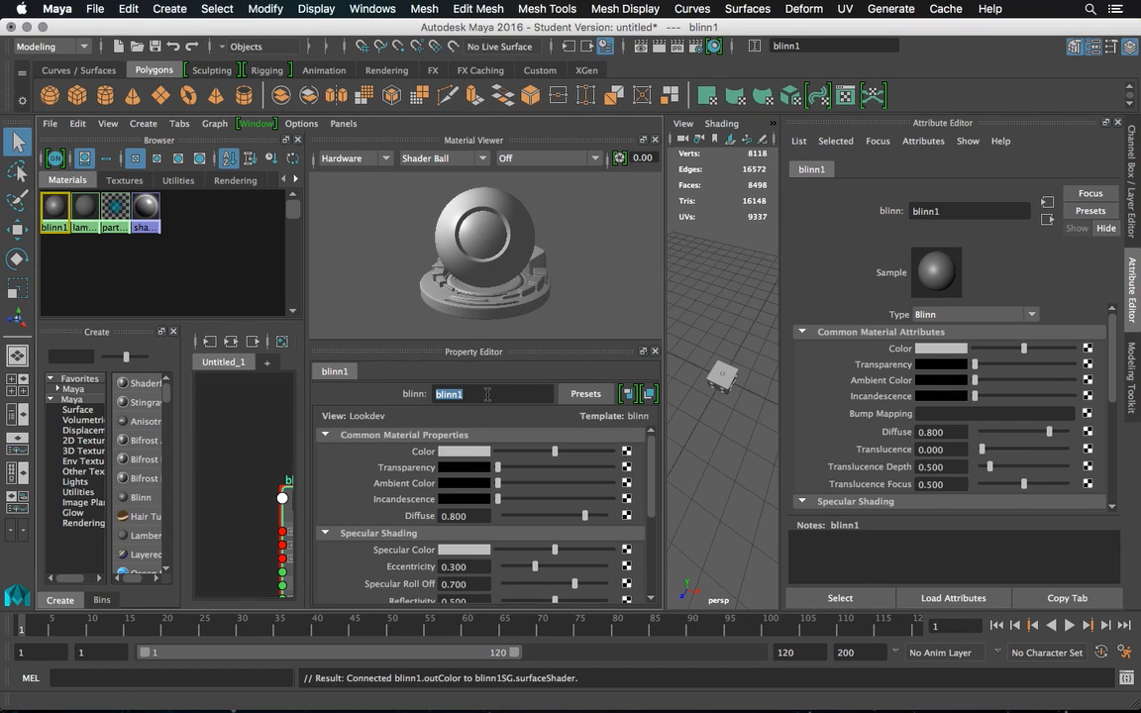
pyautogui.write('mBlack')
pyautogui.press('Return')
pyautogui.click(464, 451)
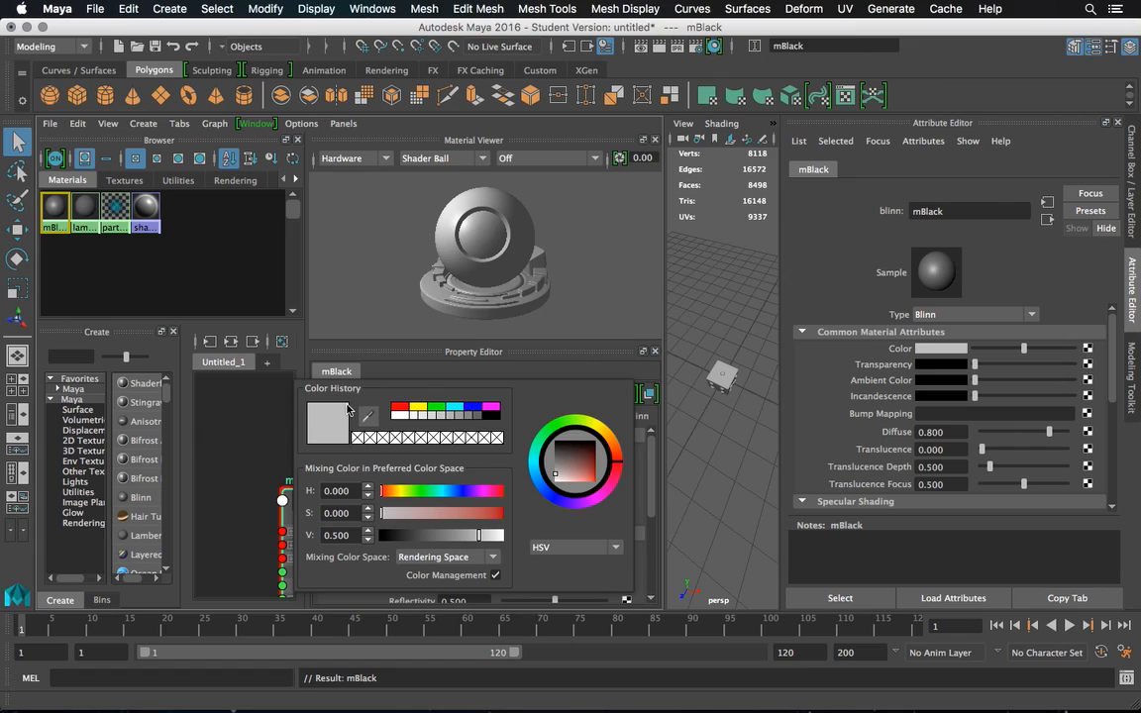
pyautogui.click(495, 416)
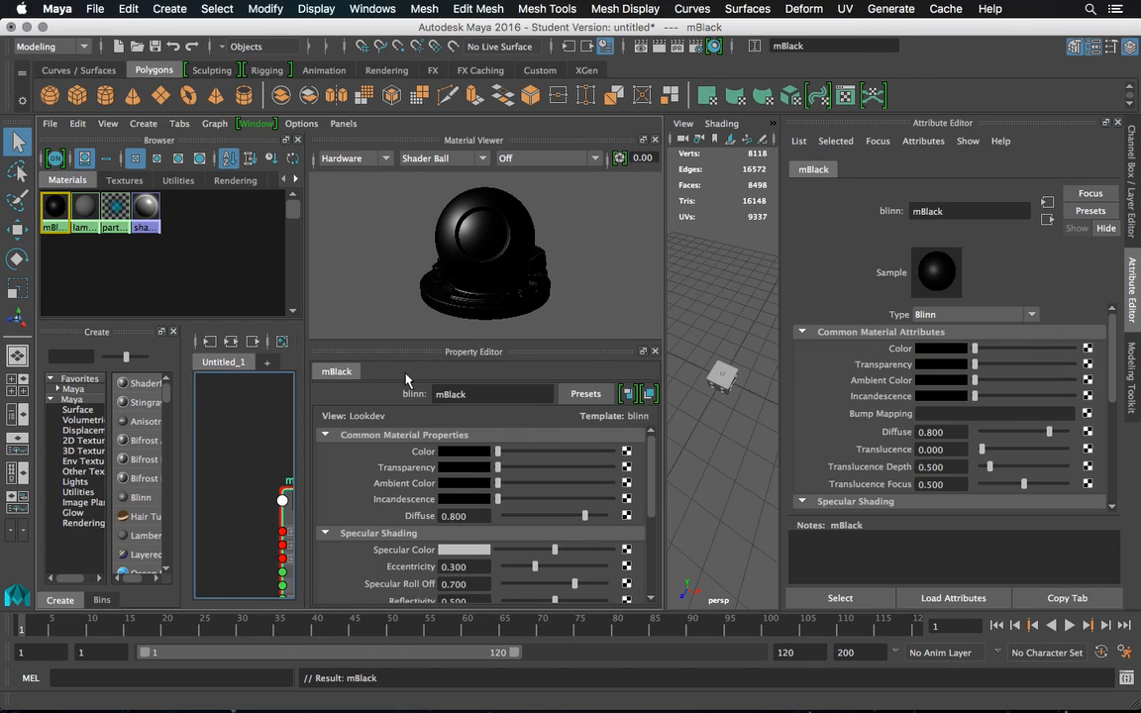
# Create a second Blinn material and enter mWhite as its name
pyautogui.click(141, 496)
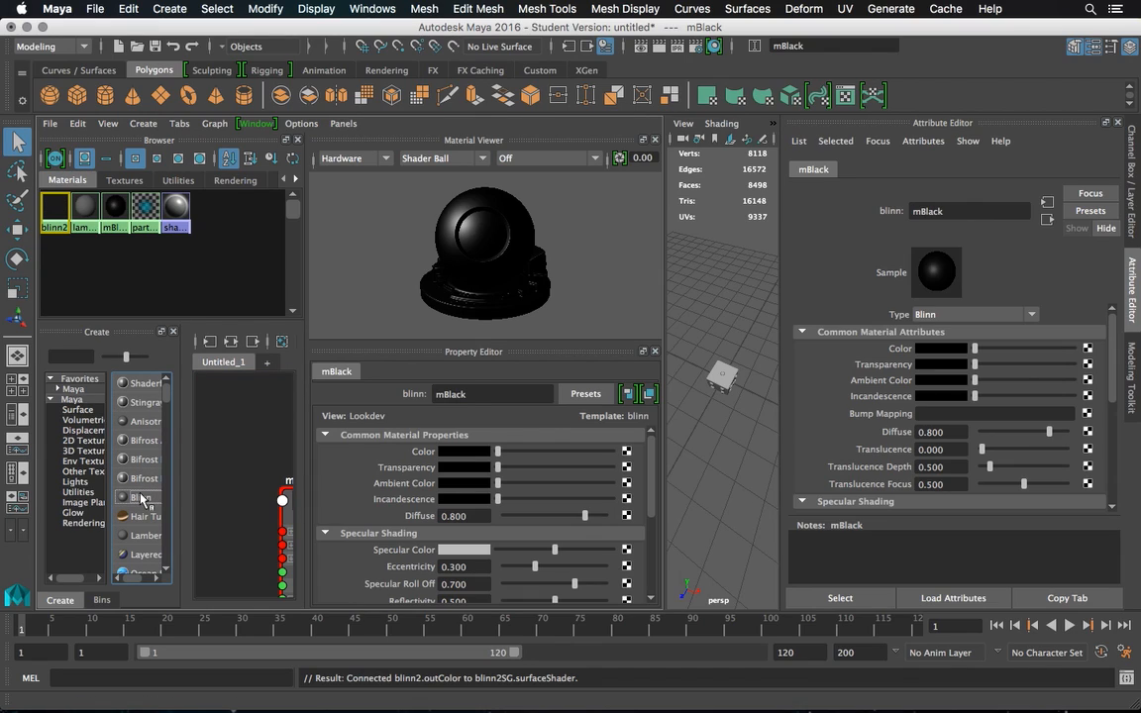
pyautogui.click(477, 396)
pyautogui.write('mWhite')
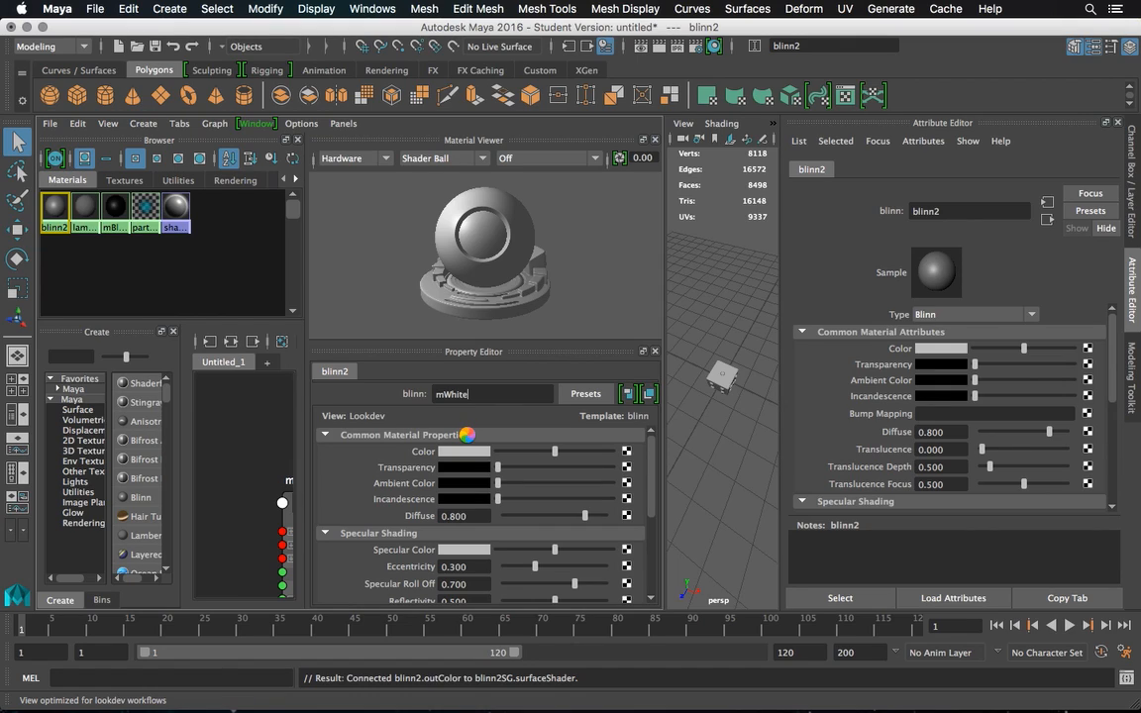
# Force quit the frozen Maya, relaunch it and dismiss the What's New highlight settings
pyautogui.moveTo(569, 705)
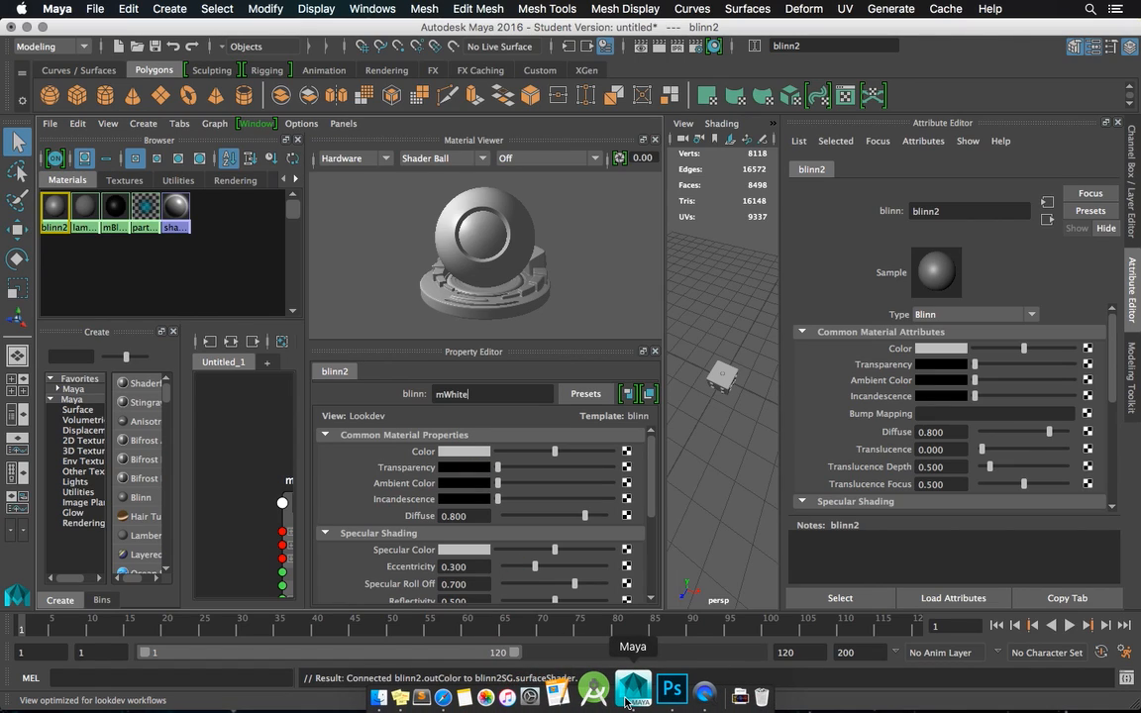
pyautogui.rightClick(629, 698)
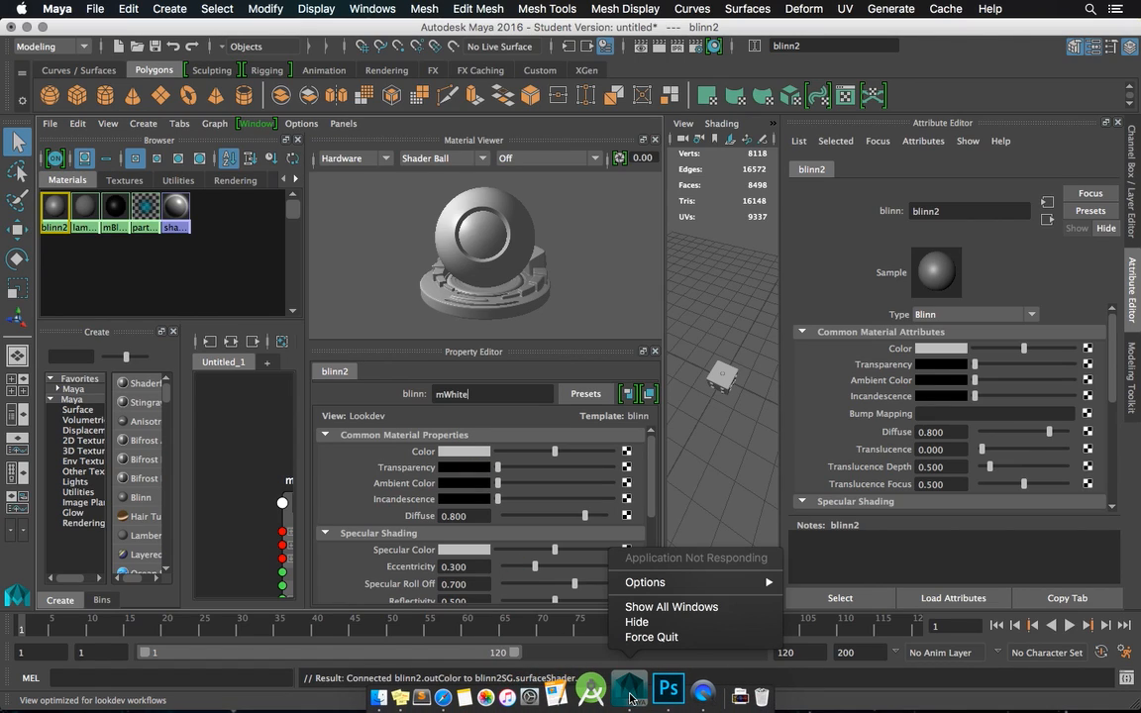
pyautogui.click(651, 637)
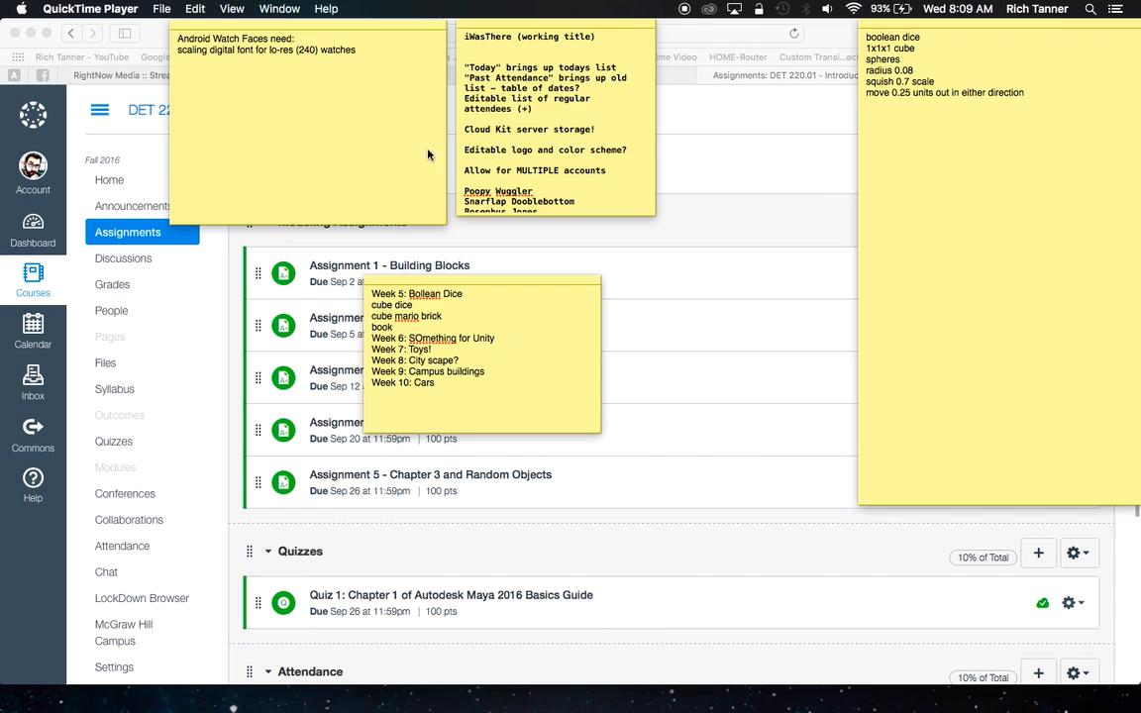
pyautogui.click(143, 33)
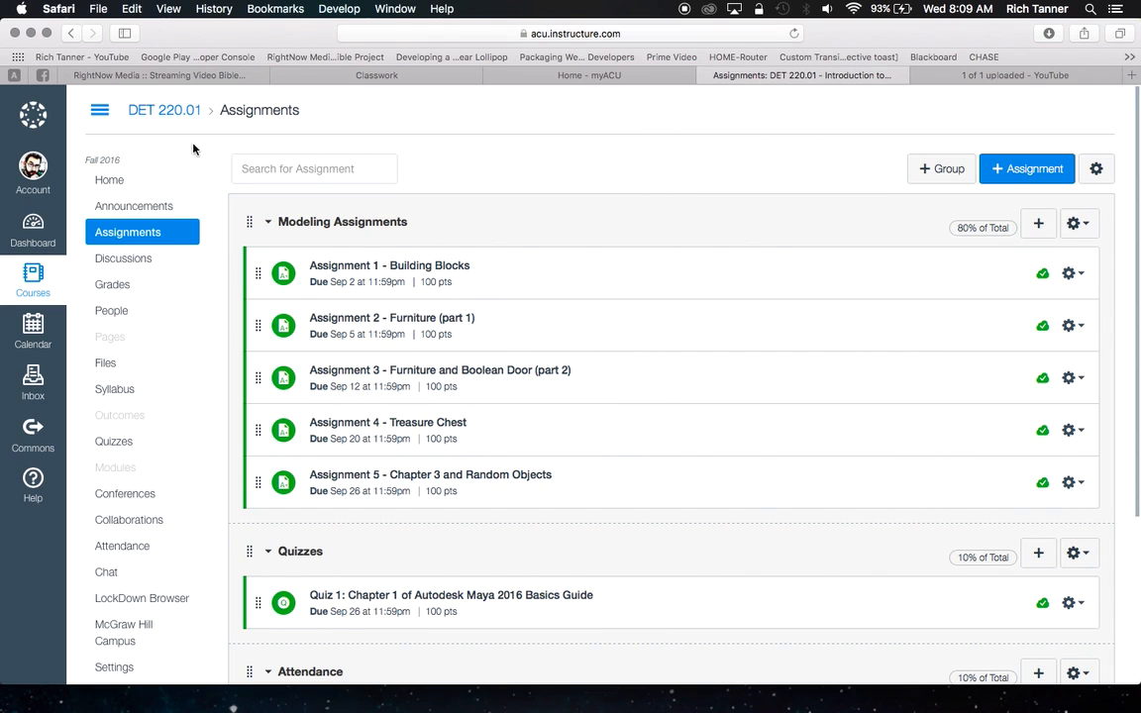
pyautogui.click(614, 696)
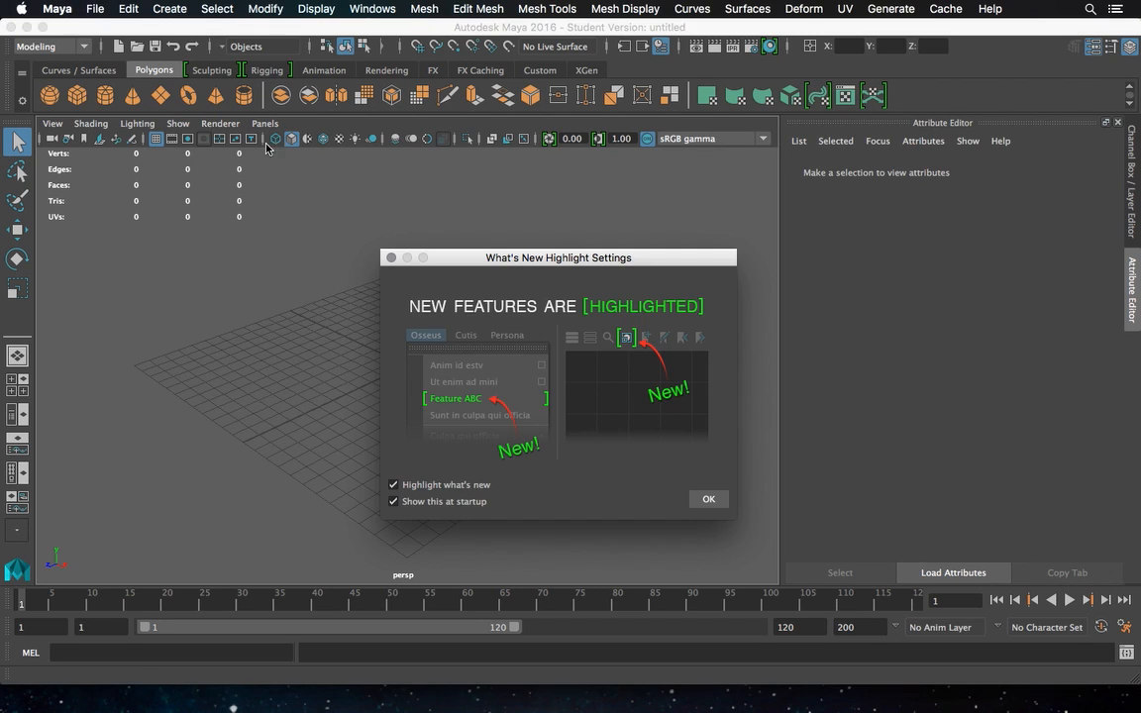
pyautogui.click(705, 499)
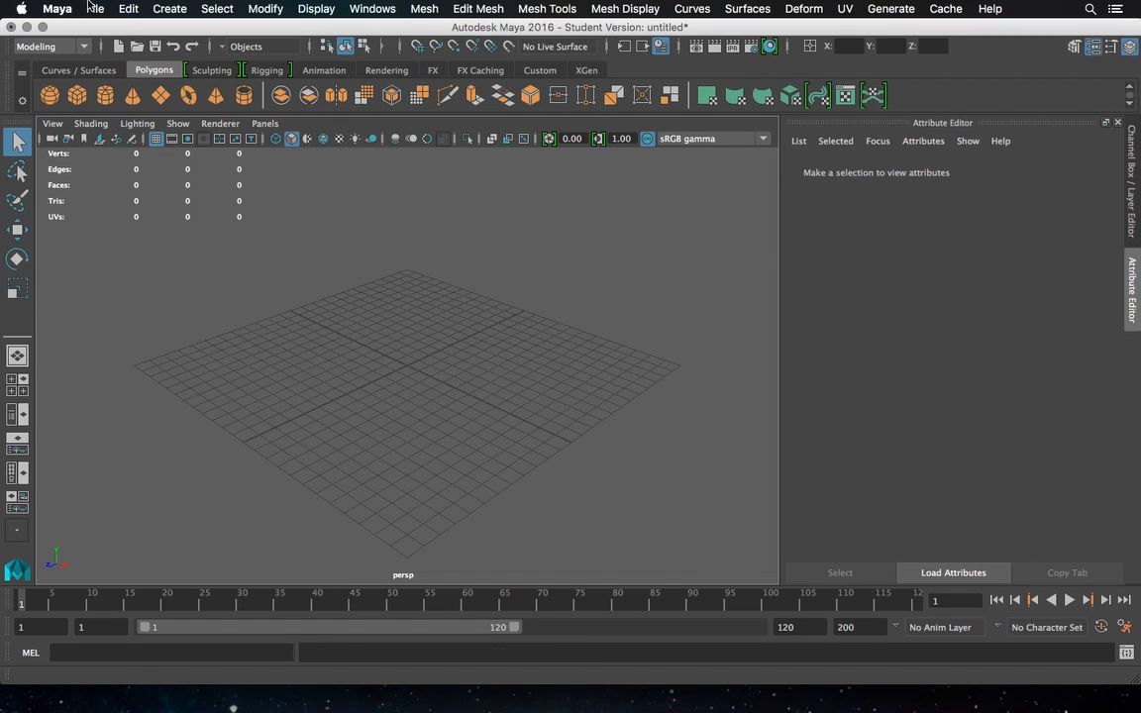
# Open __AUTO-SAVE__untitled.0001.mb from the assignment5 project's autosave folder, without saving the current untitled scene
pyautogui.click(93, 9)
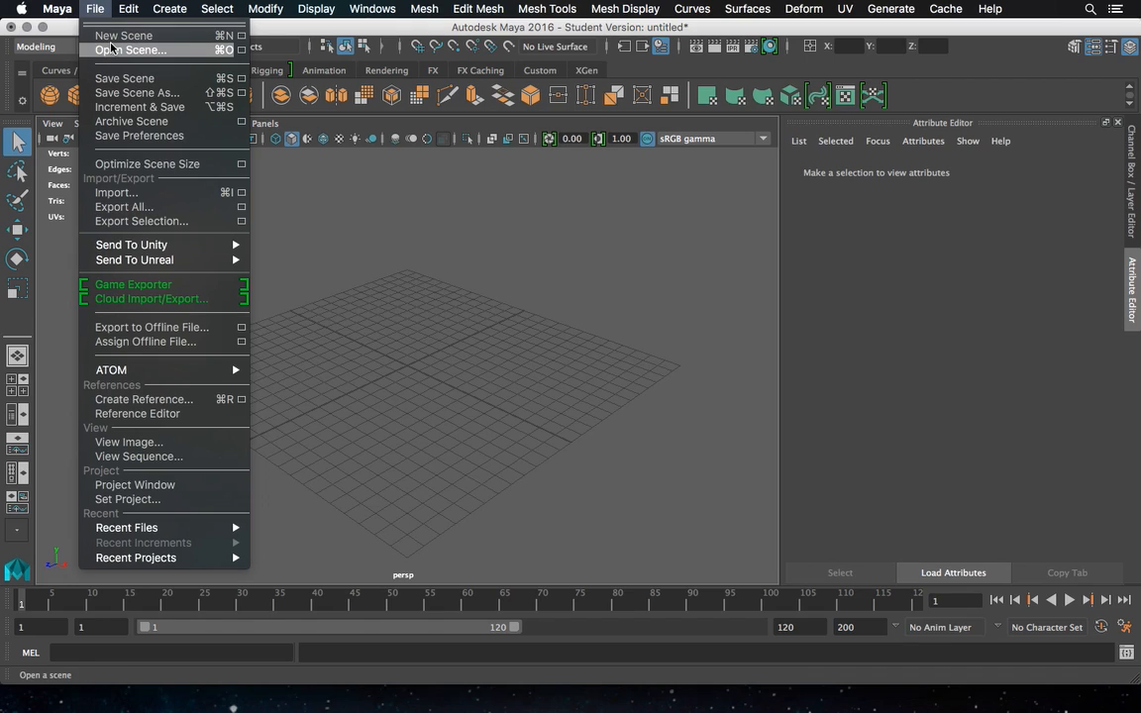
pyautogui.click(111, 48)
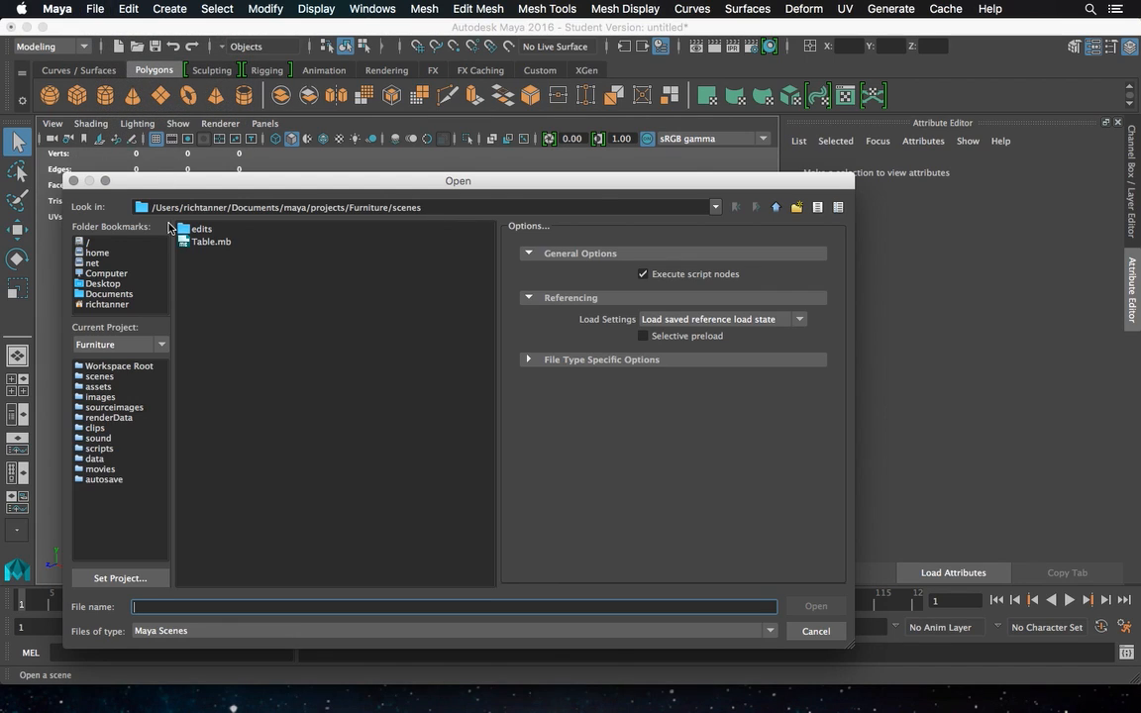
pyautogui.click(140, 369)
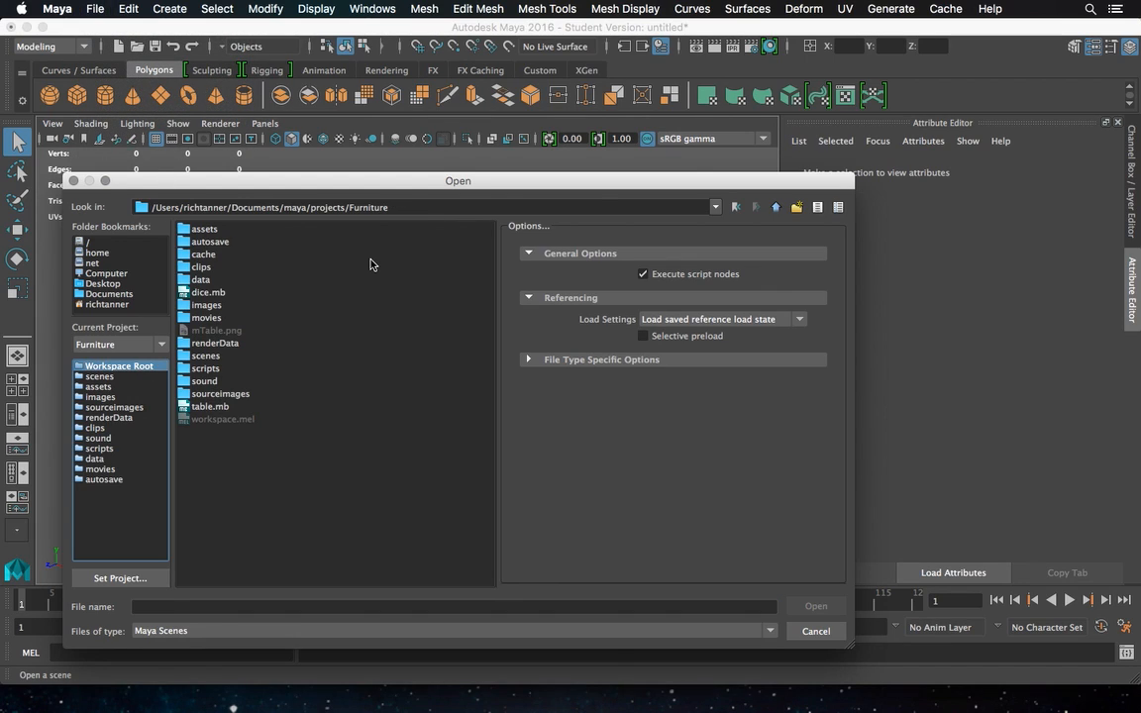
pyautogui.click(156, 347)
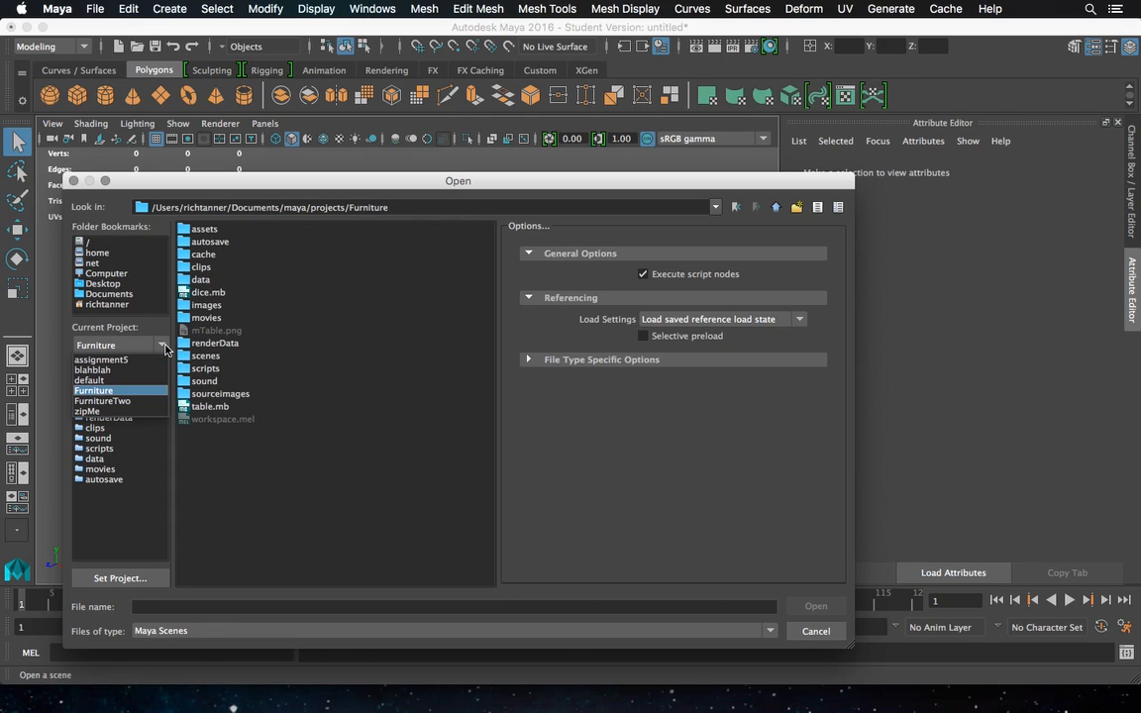
pyautogui.click(140, 361)
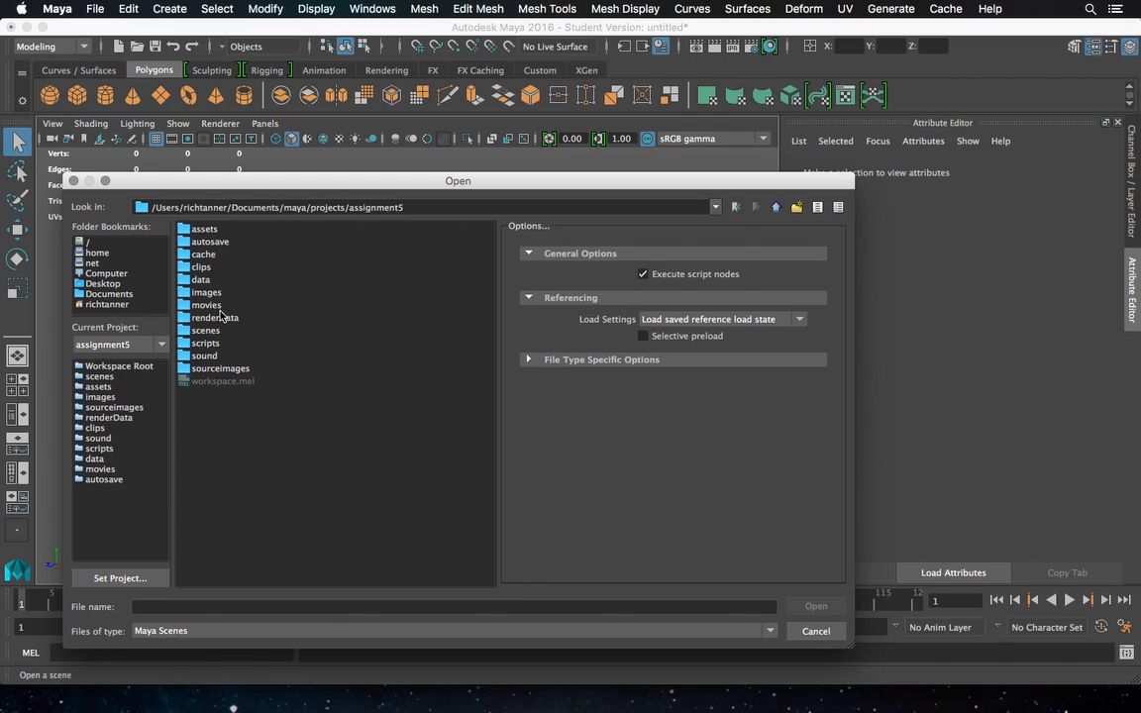
pyautogui.click(220, 244)
pyautogui.doubleClick(220, 244)
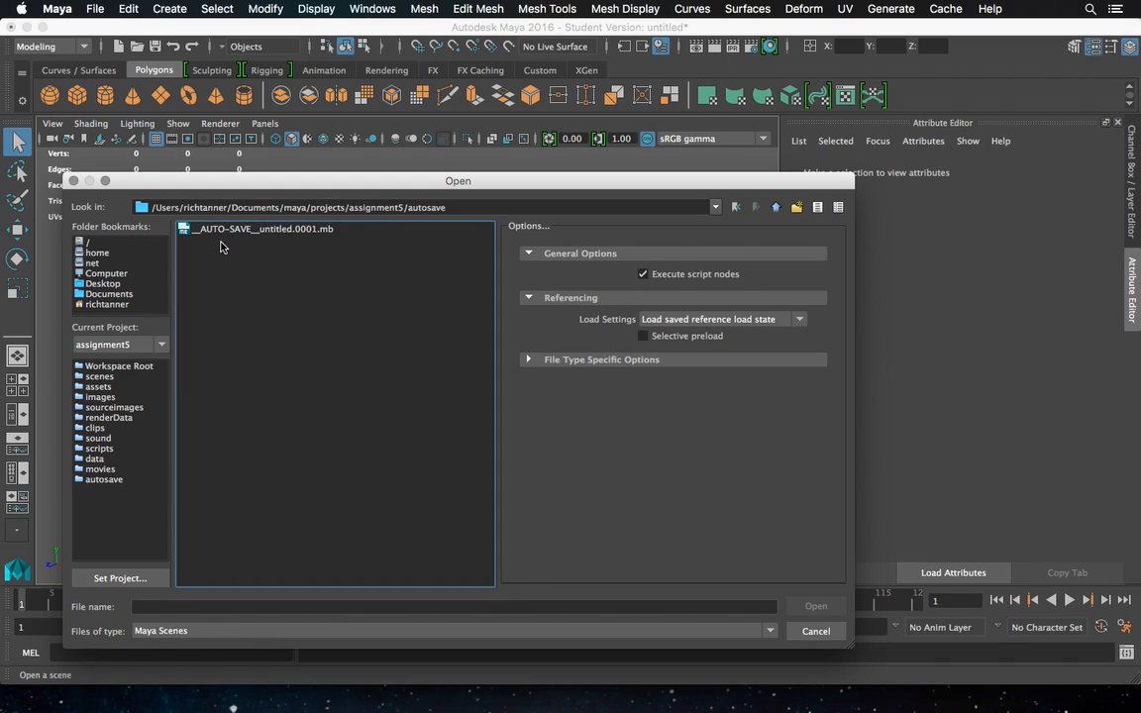
pyautogui.click(226, 232)
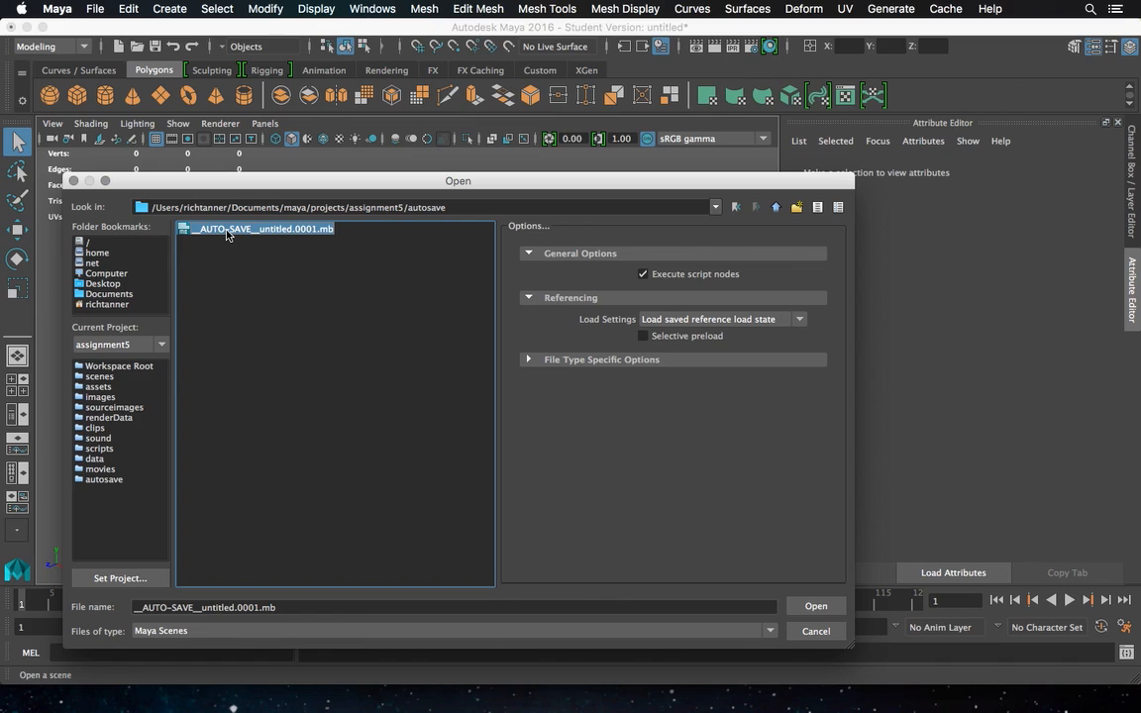
pyautogui.doubleClick(226, 231)
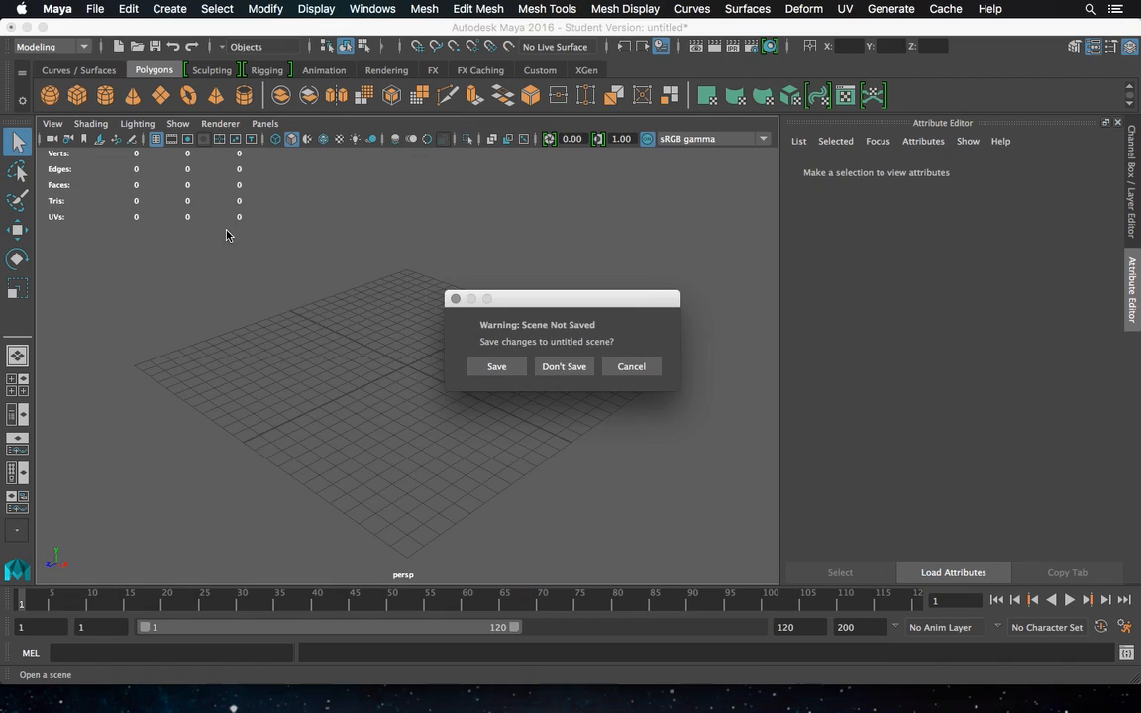
pyautogui.click(565, 367)
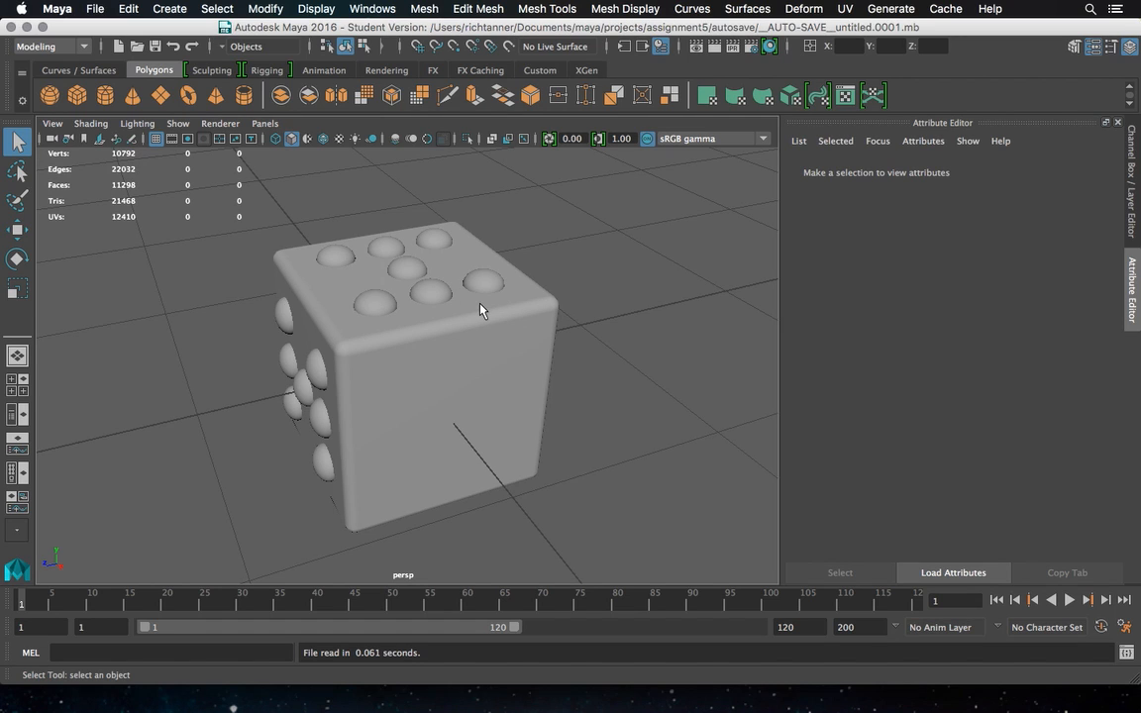
# Duplicate the combined pip mesh that covers the dice's opposite side faces
pyautogui.keyDown('alt'); pyautogui.moveTo(467, 323); pyautogui.dragTo(565, 329); pyautogui.keyUp('alt')
pyautogui.click(362, 361)
pyautogui.press('super+d')
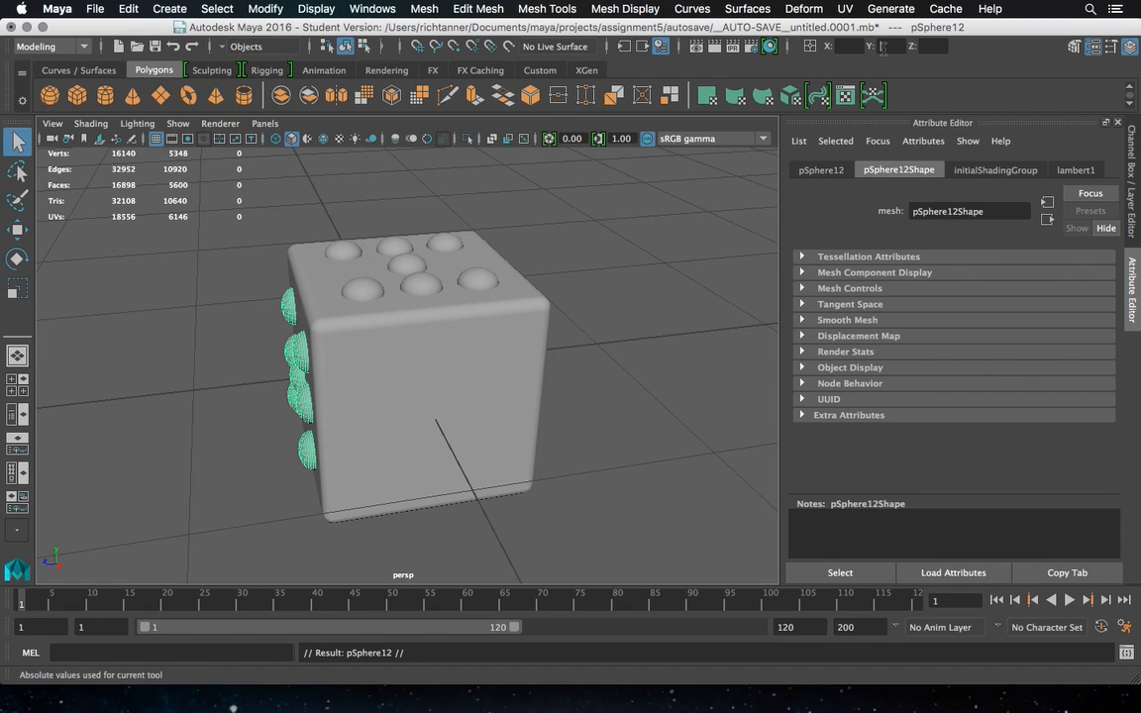
pyautogui.press('Return')
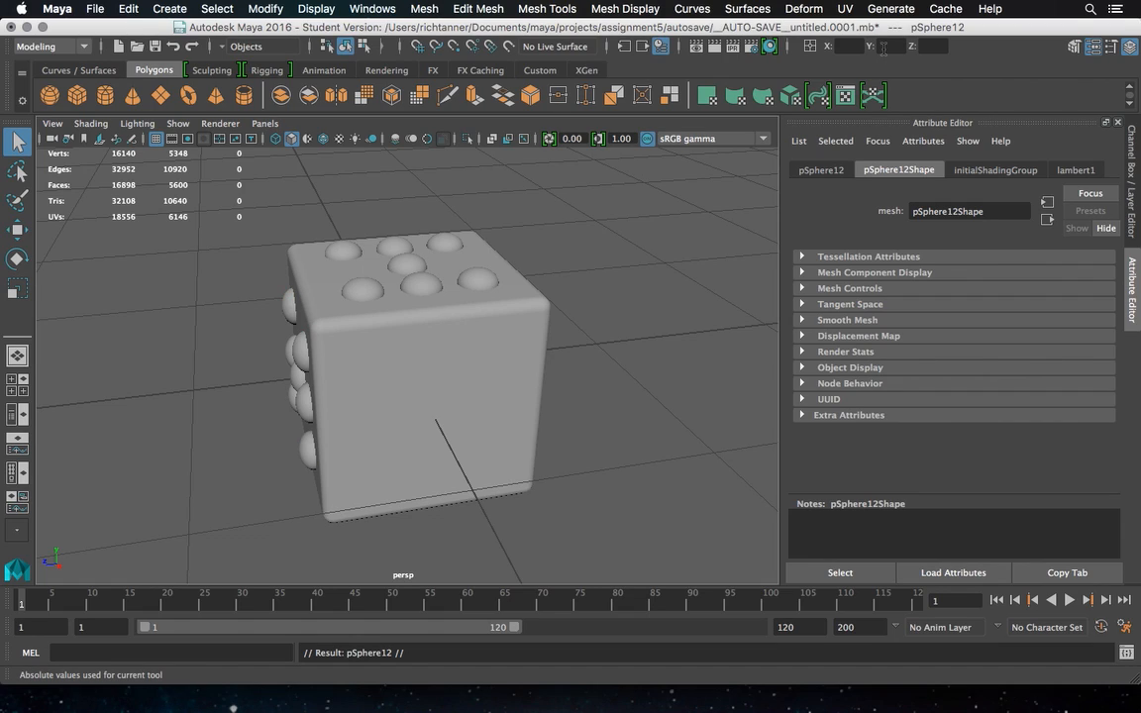
# Rotate one of the two overlapping side pip meshes, pSphere11, 90 degrees about Y onto the empty side faces
pyautogui.keyDown('alt'); pyautogui.moveTo(496, 313); pyautogui.dragTo(112, 251); pyautogui.keyUp('alt')
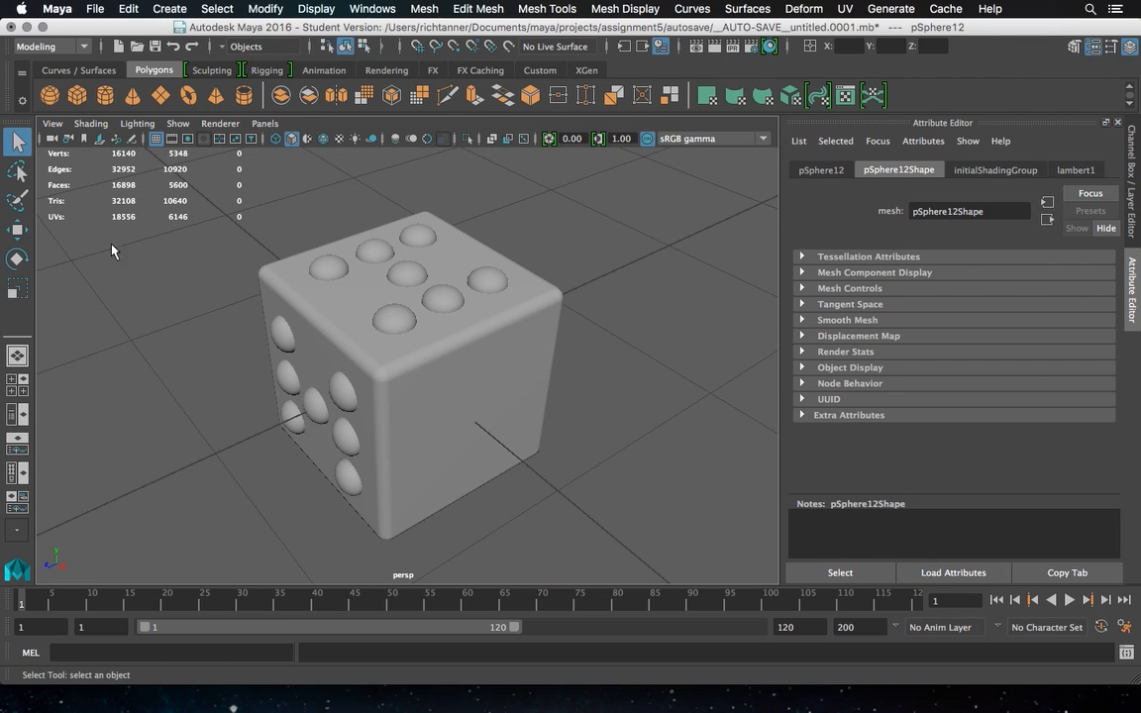
pyautogui.click(17, 259)
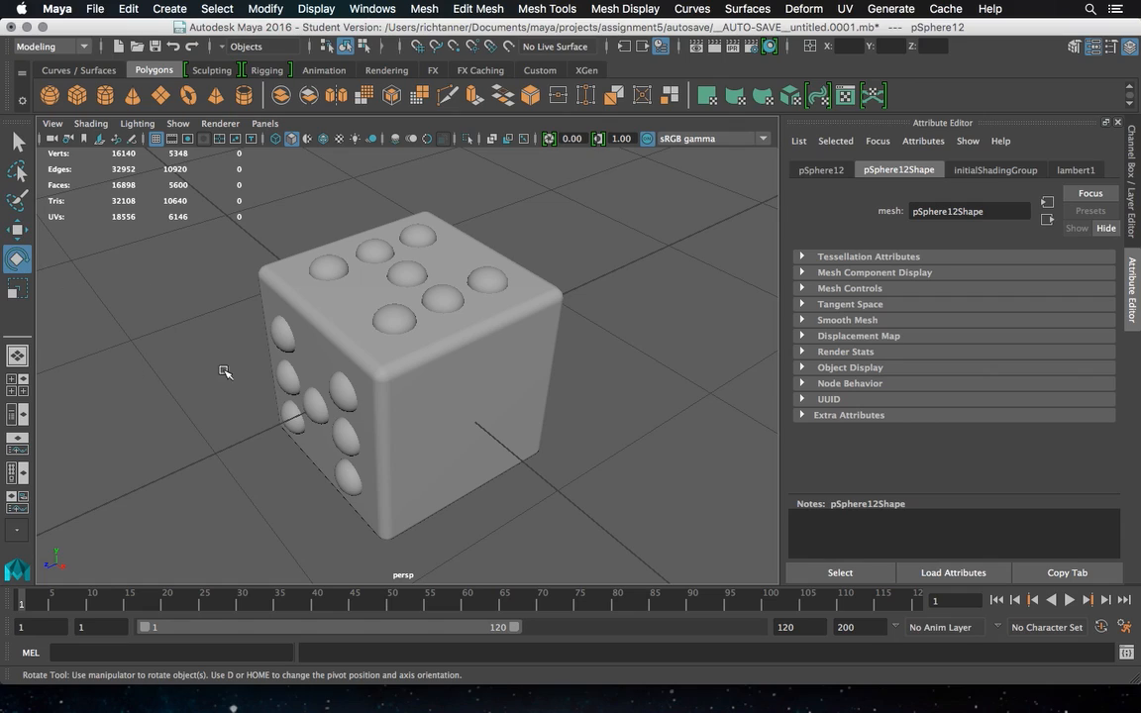
pyautogui.click(320, 401)
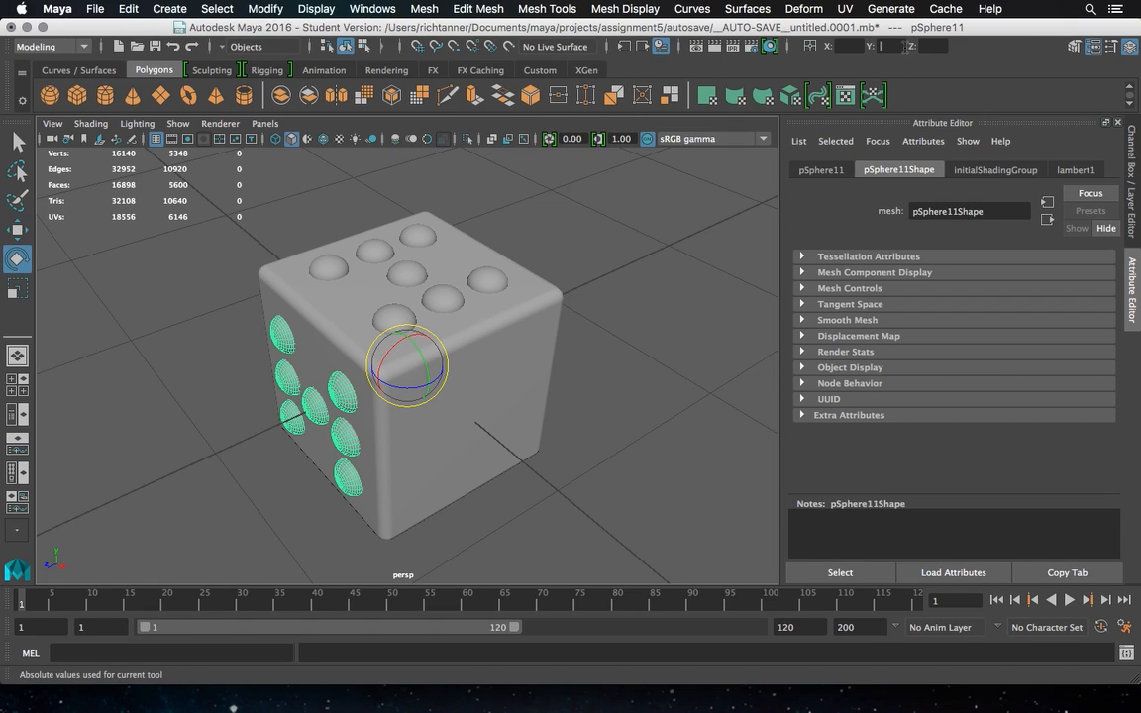
pyautogui.click(886, 46)
pyautogui.write('90')
pyautogui.press('Return')
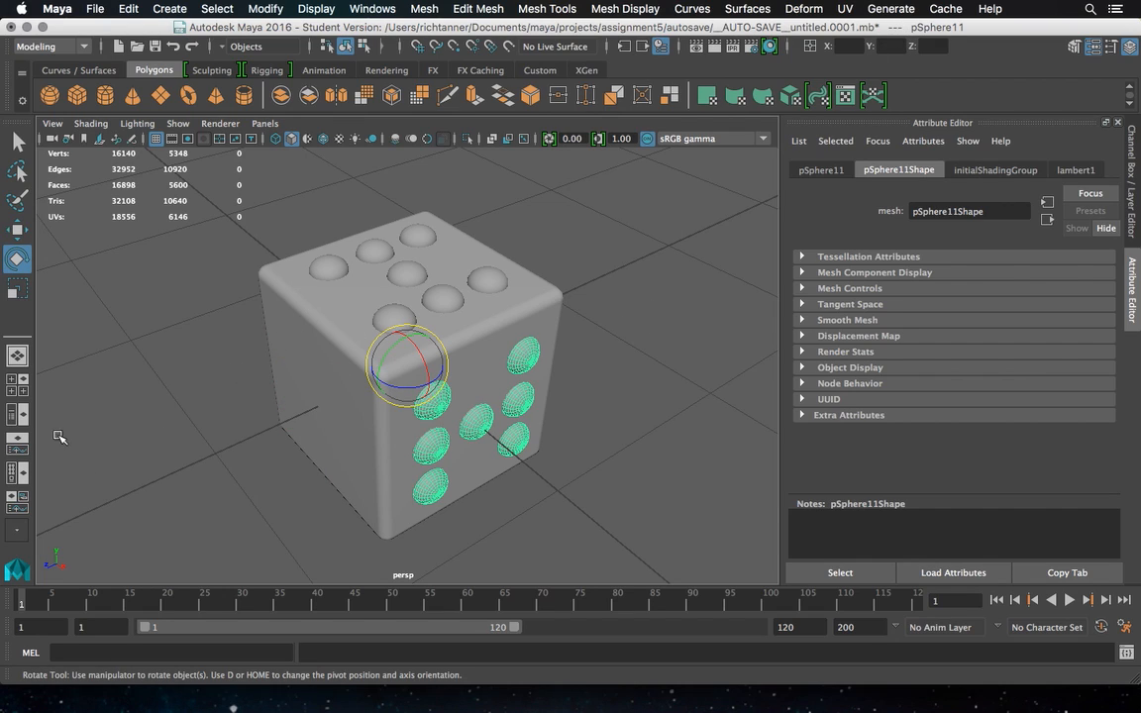
# Show the Outliner beside the viewport and examine the combined pip meshes, framing pSphere12 on its own
pyautogui.click(23, 419)
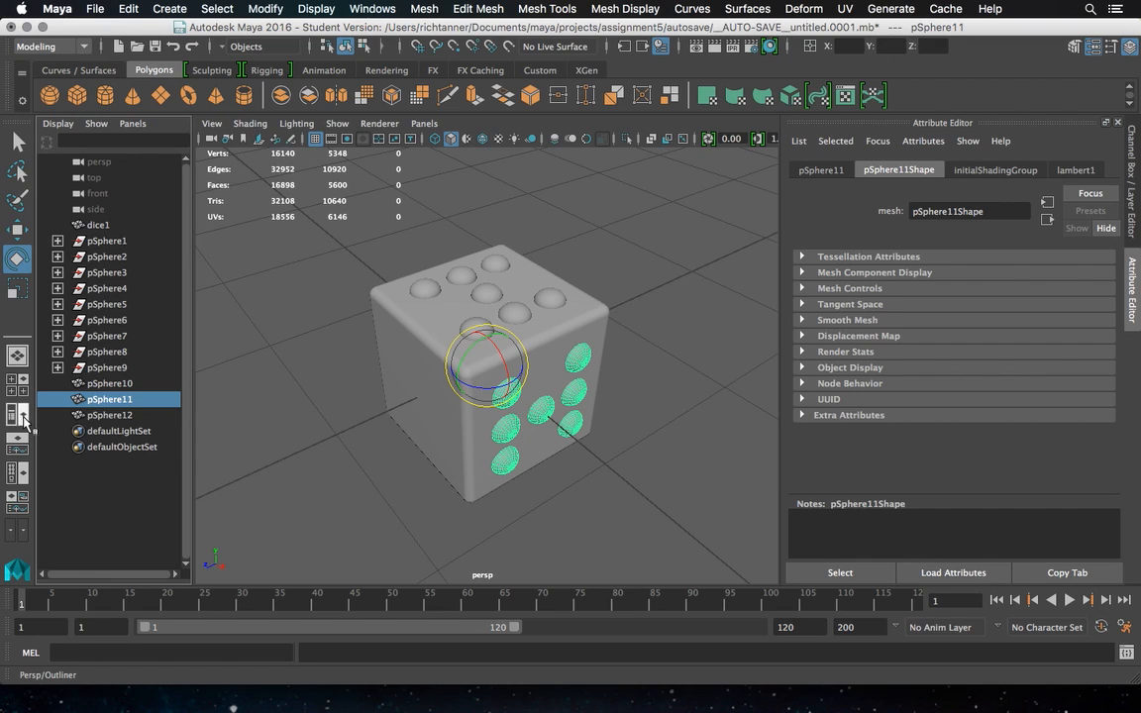
pyautogui.click(125, 387)
pyautogui.click(125, 400)
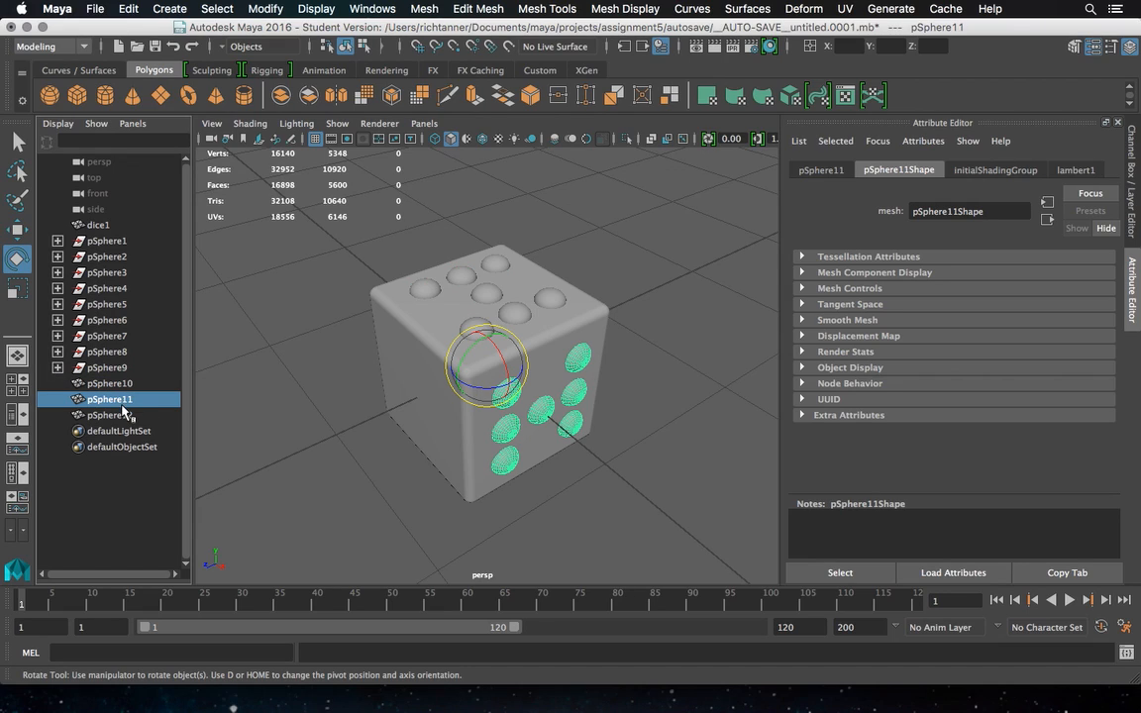
pyautogui.click(121, 415)
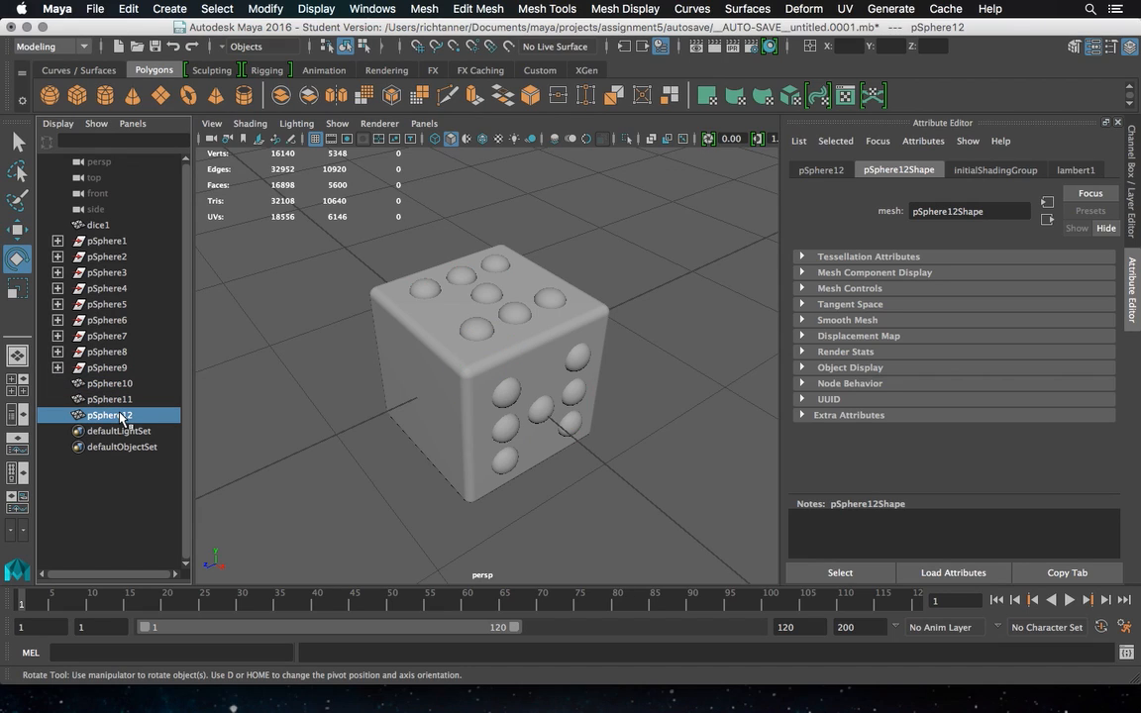
pyautogui.press('f')
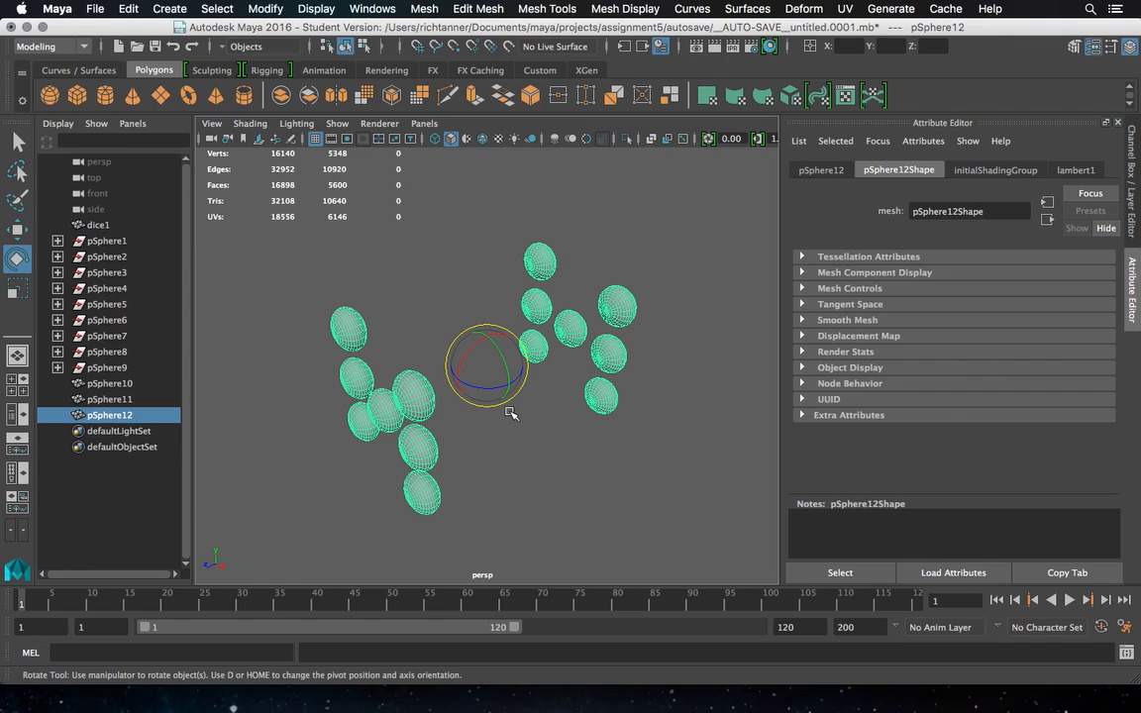
pyautogui.scroll(-5, 511, 413)
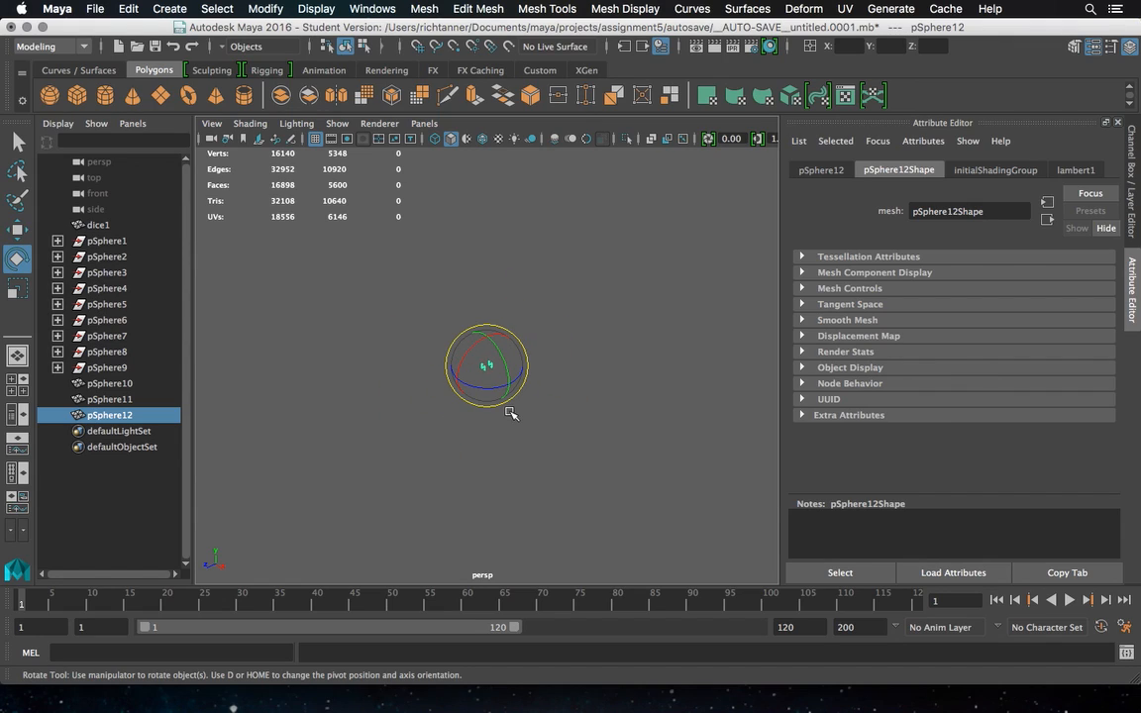
pyautogui.scroll(3, 510, 413)
pyautogui.scroll(-10, 522, 337)
pyautogui.scroll(3, 522, 337)
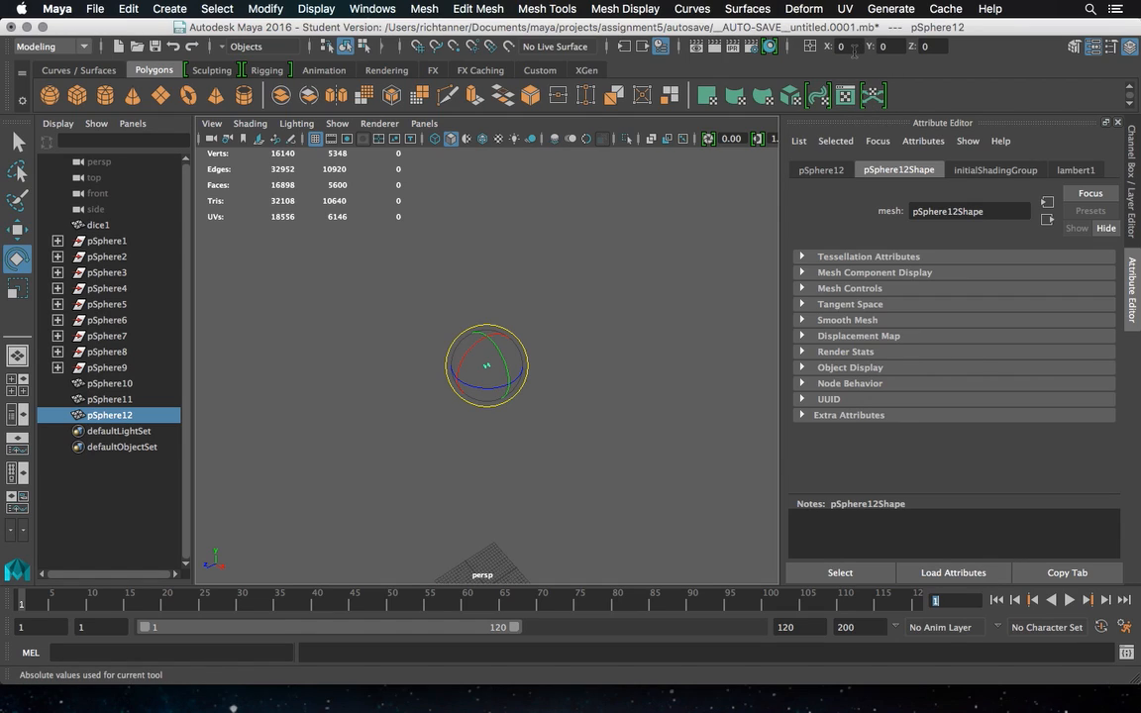
# Check the X, Y and Z position values of pSphere12 with the Move tool
pyautogui.press('w')
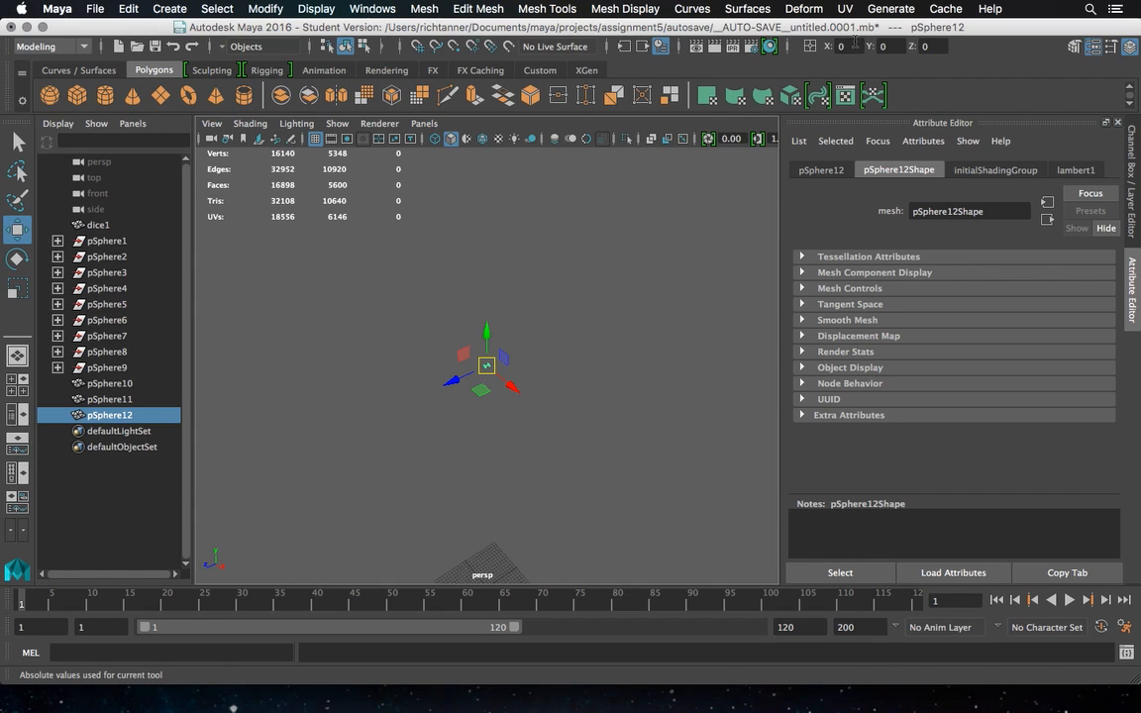
pyautogui.click(856, 43)
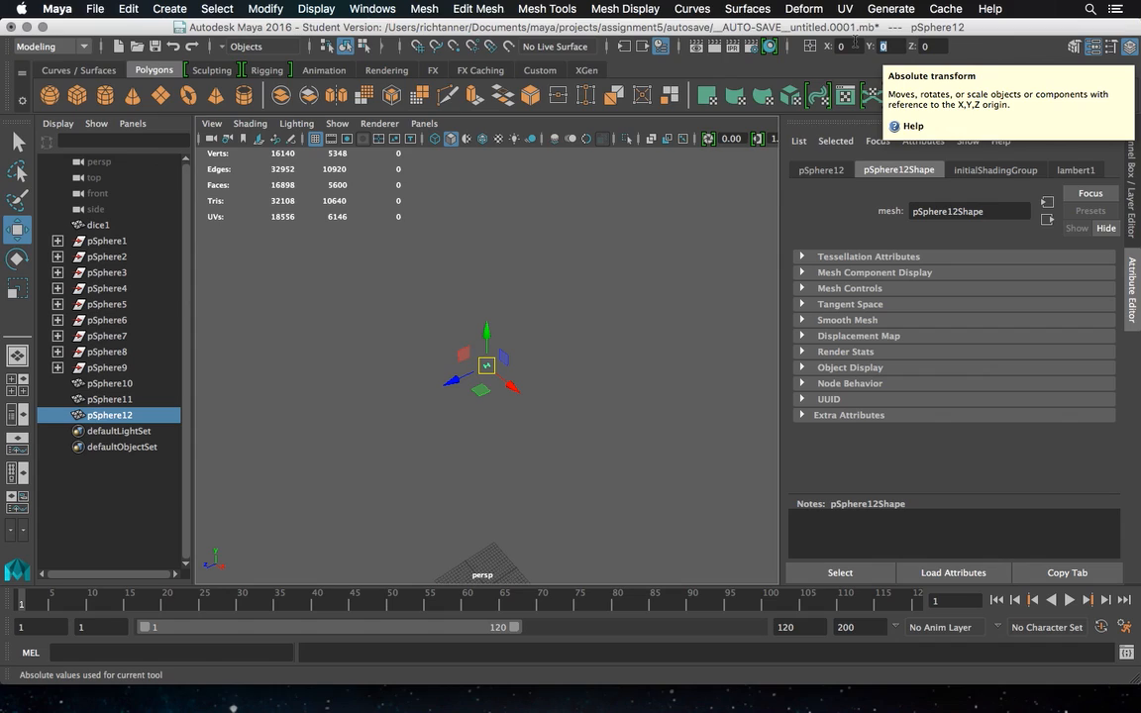
pyautogui.press('Tab')
pyautogui.press('Tab')
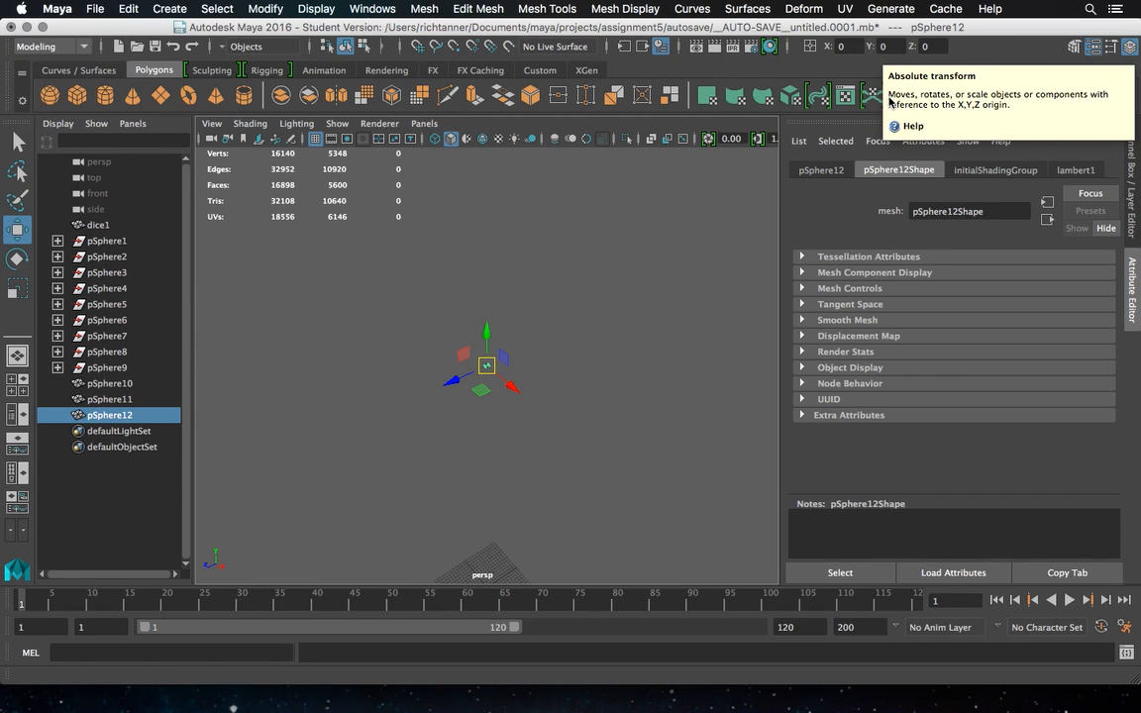
pyautogui.click(579, 228)
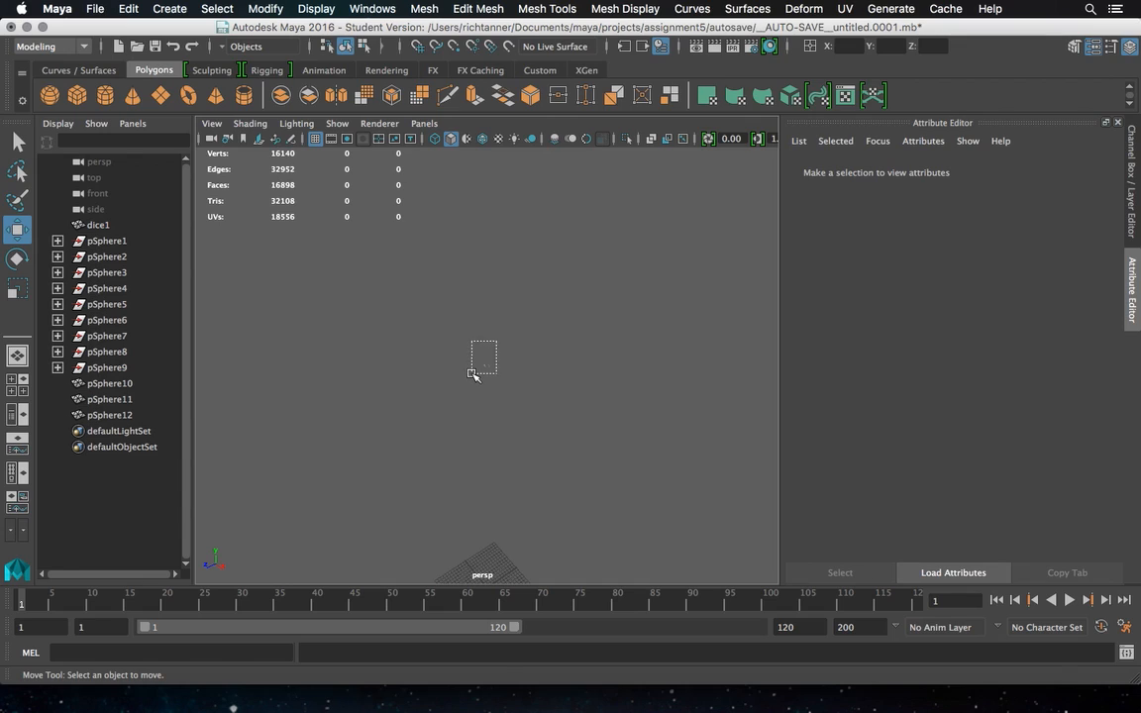
pyautogui.click(471, 372)
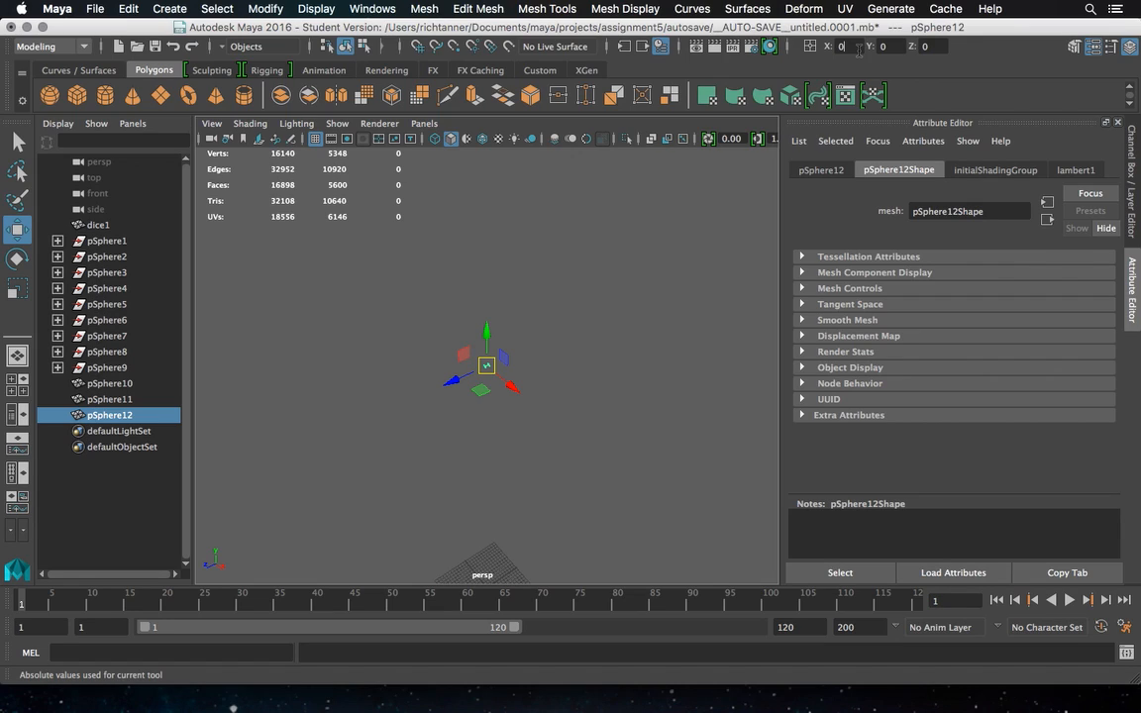
pyautogui.press('Return')
pyautogui.press('Return')
pyautogui.click(681, 255)
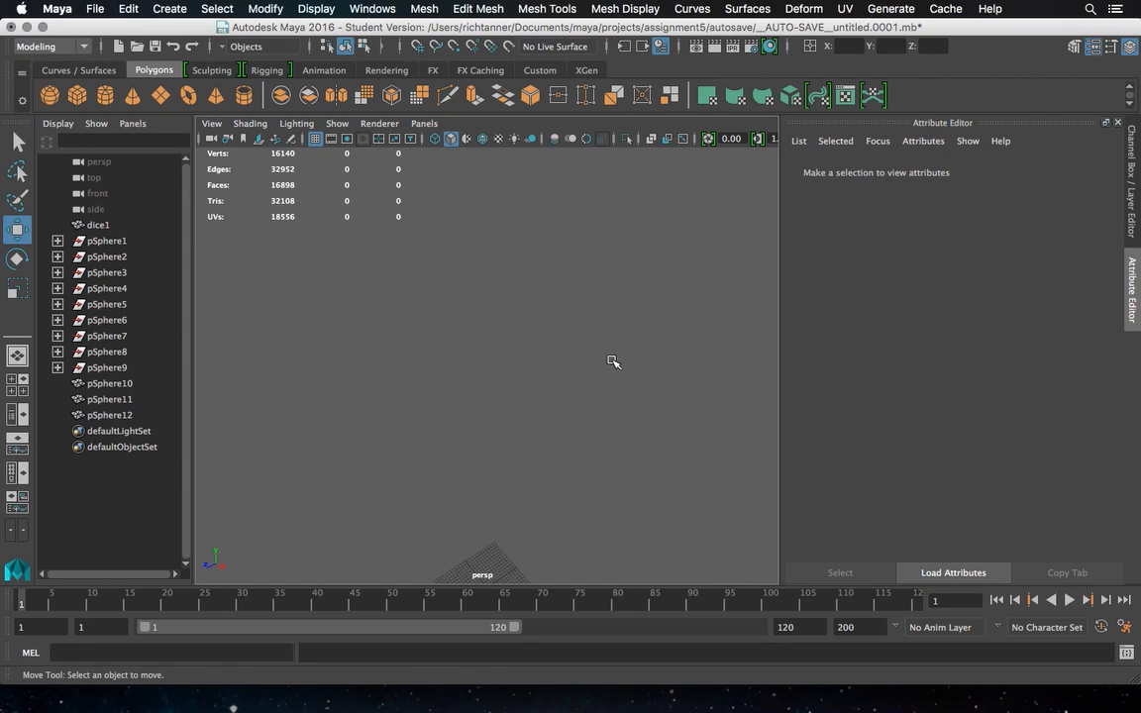
# Separate the combined pip meshes pSphere10, pSphere11 and pSphere12 into individual pips
pyautogui.keyDown('alt'); pyautogui.moveTo(616, 329); pyautogui.dragTo(585, 339); pyautogui.keyUp('alt')
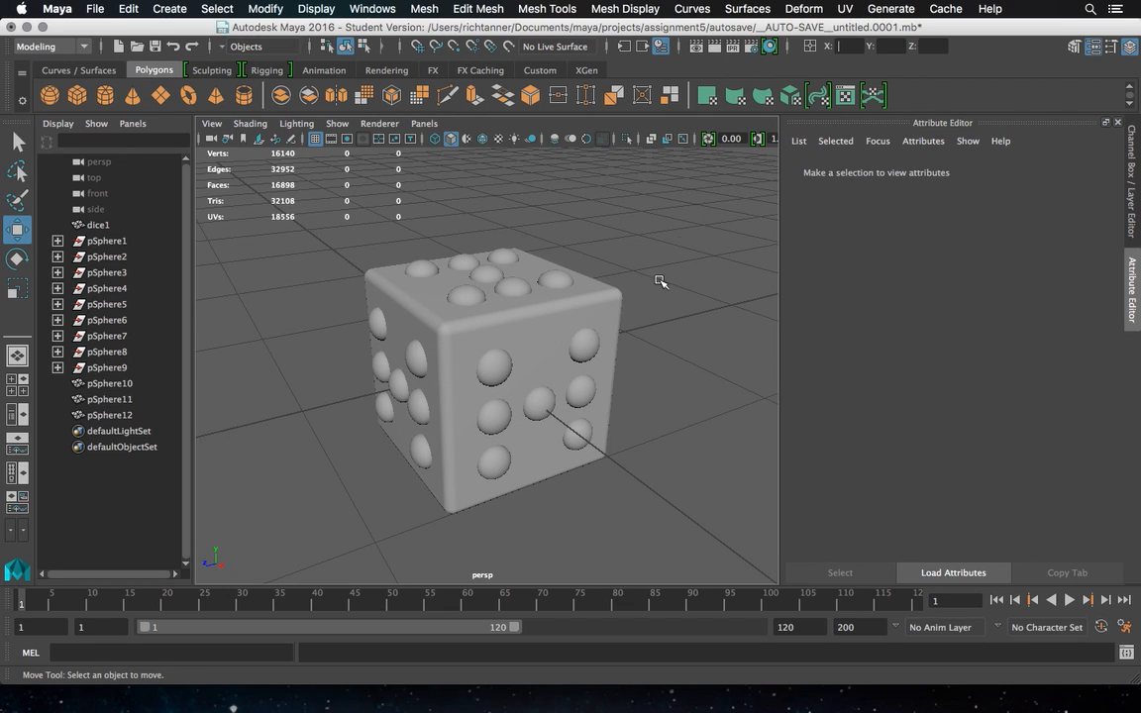
pyautogui.keyDown('alt'); pyautogui.moveTo(543, 283); pyautogui.dragTo(527, 326); pyautogui.keyUp('alt')
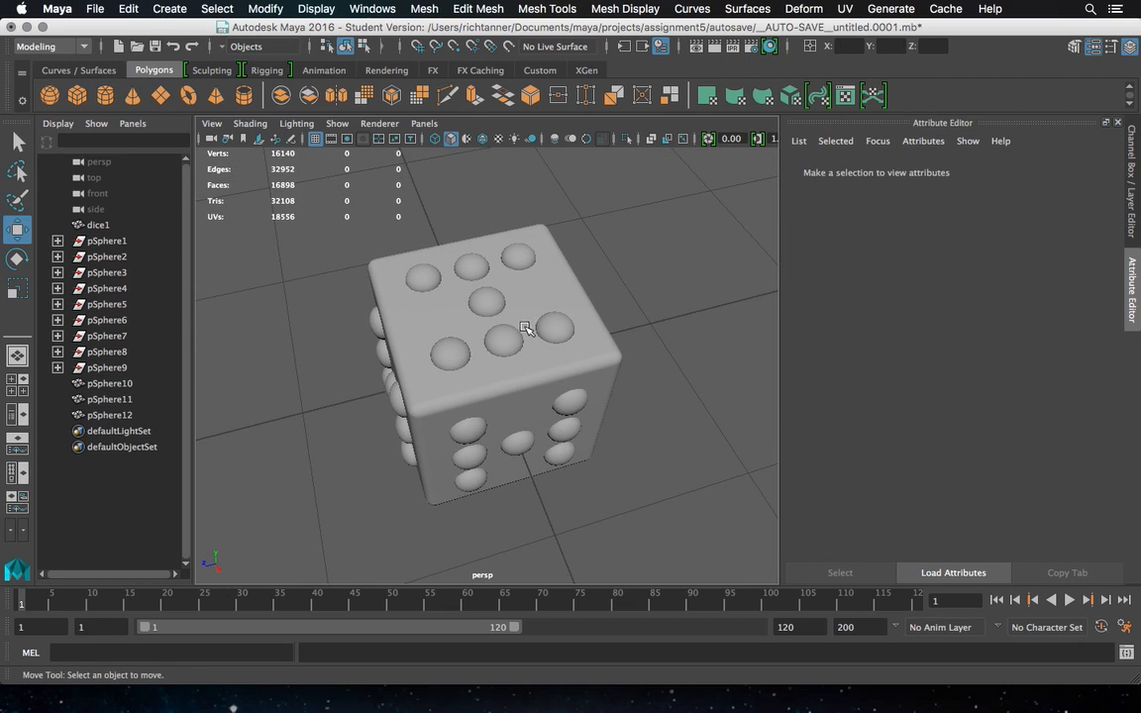
pyautogui.click(421, 275)
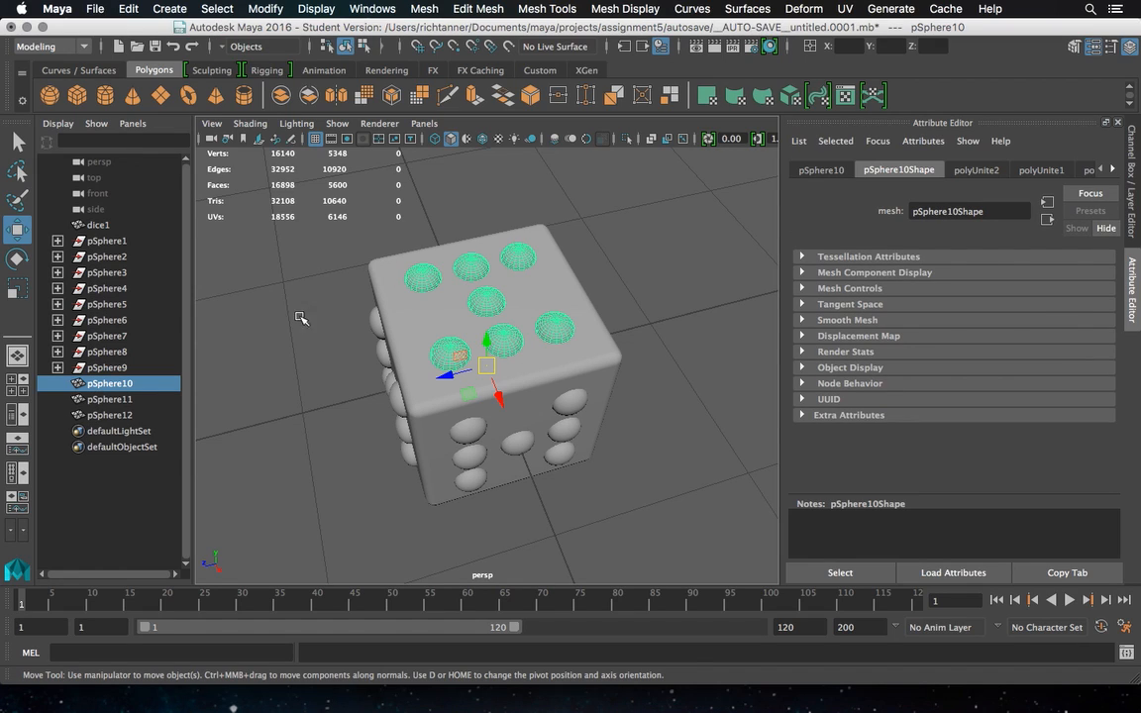
pyautogui.keyDown('shift'); pyautogui.click(124, 414); pyautogui.keyUp('shift')
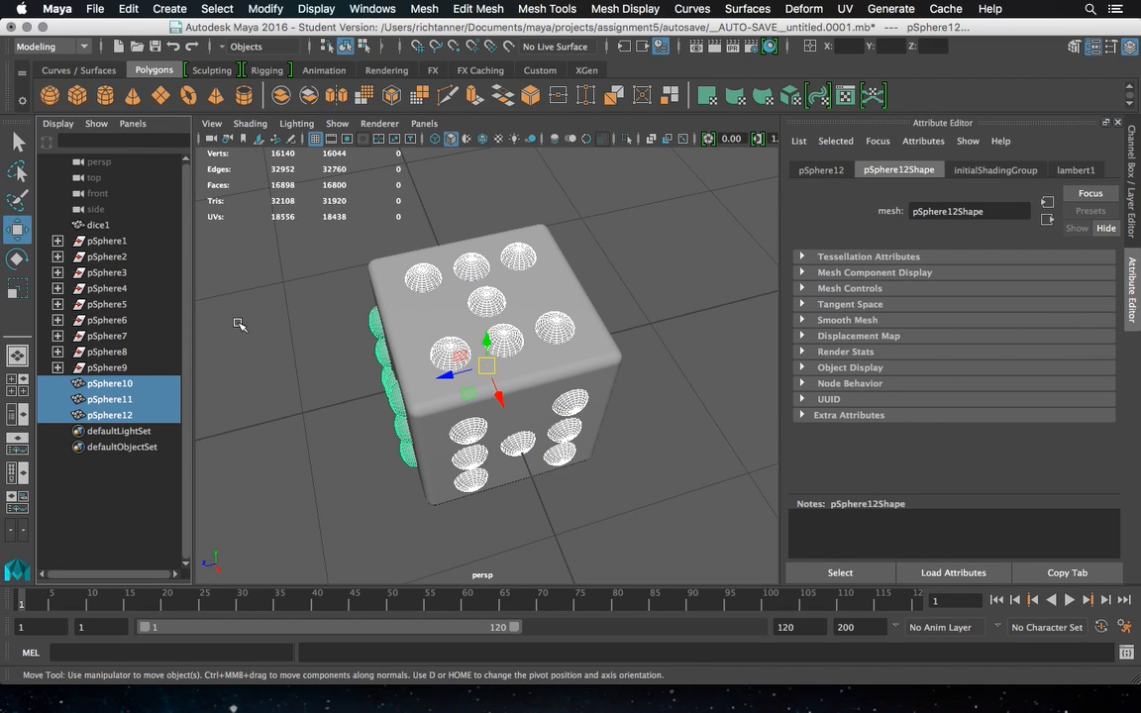
pyautogui.click(424, 8)
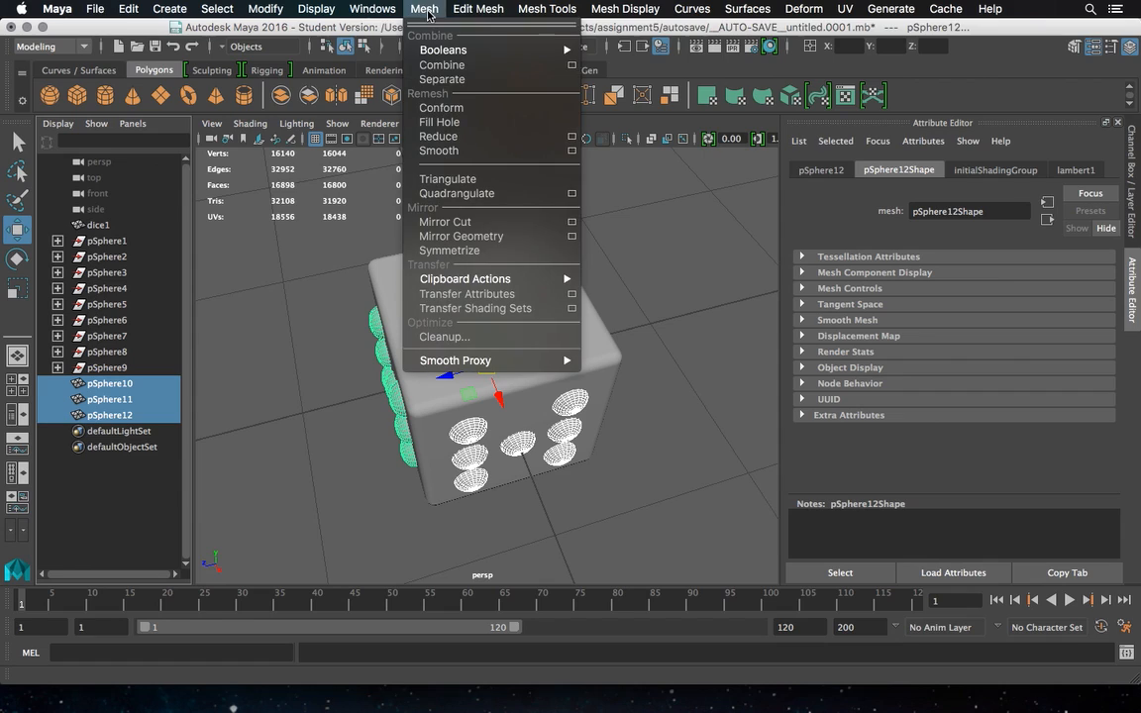
pyautogui.click(441, 80)
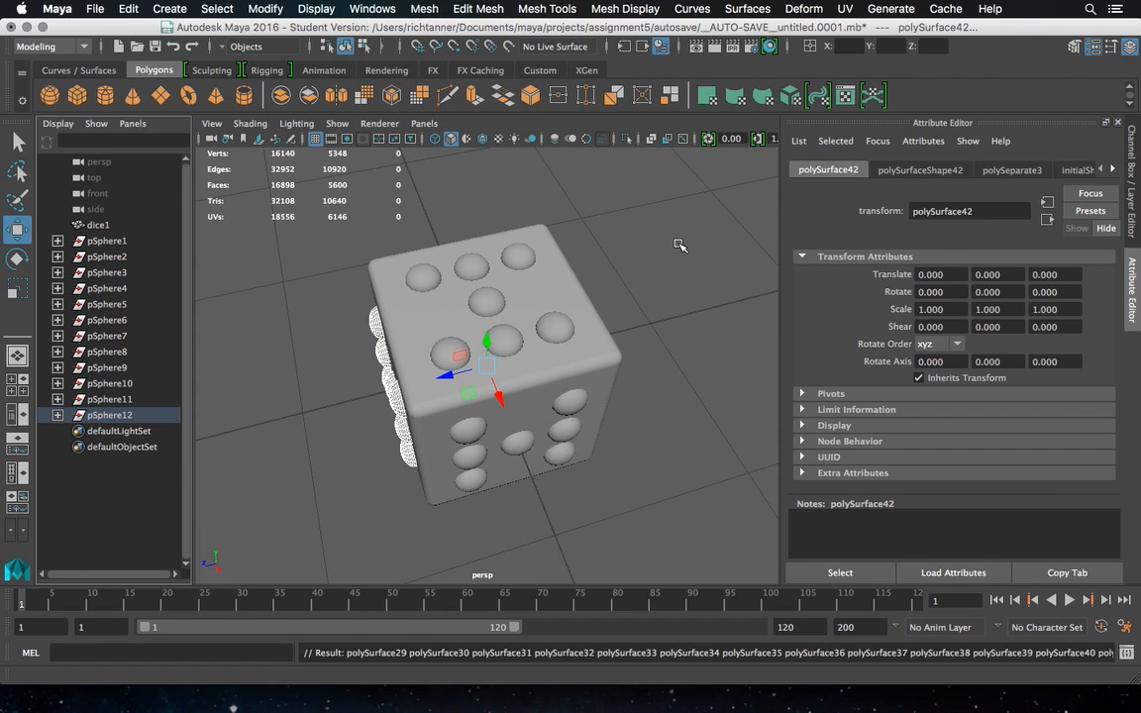
pyautogui.click(680, 245)
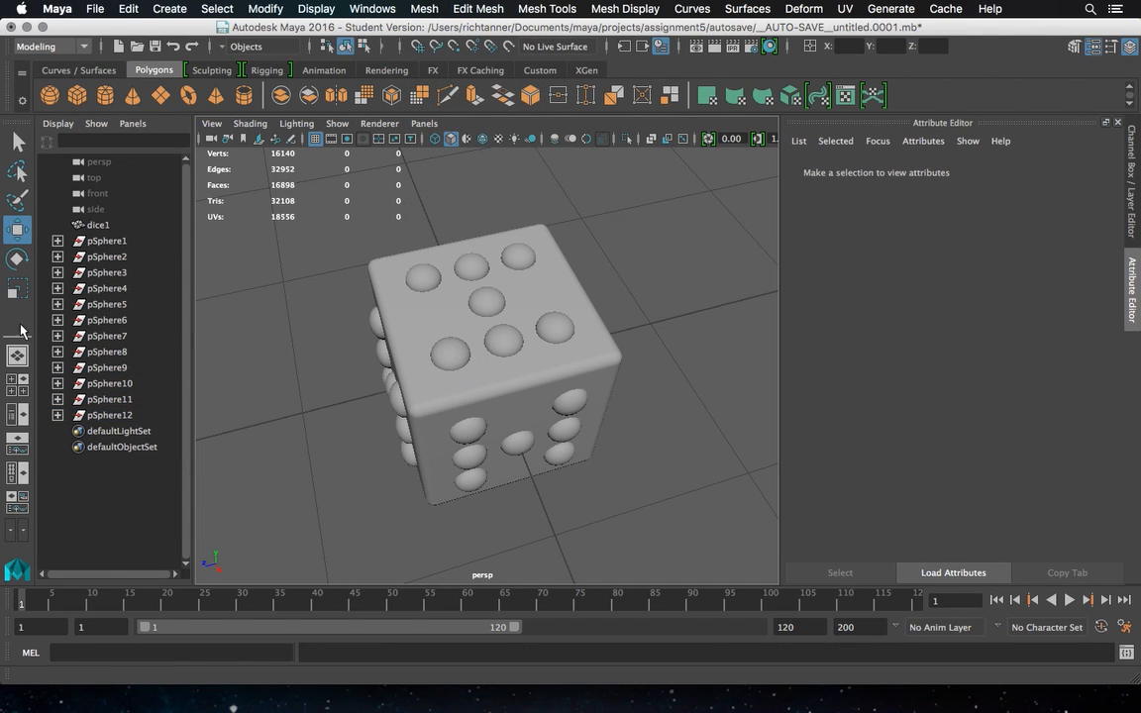
# Return to the single perspective view and delete the six outer pips on the dice's top face, keeping only the center one
pyautogui.click(17, 355)
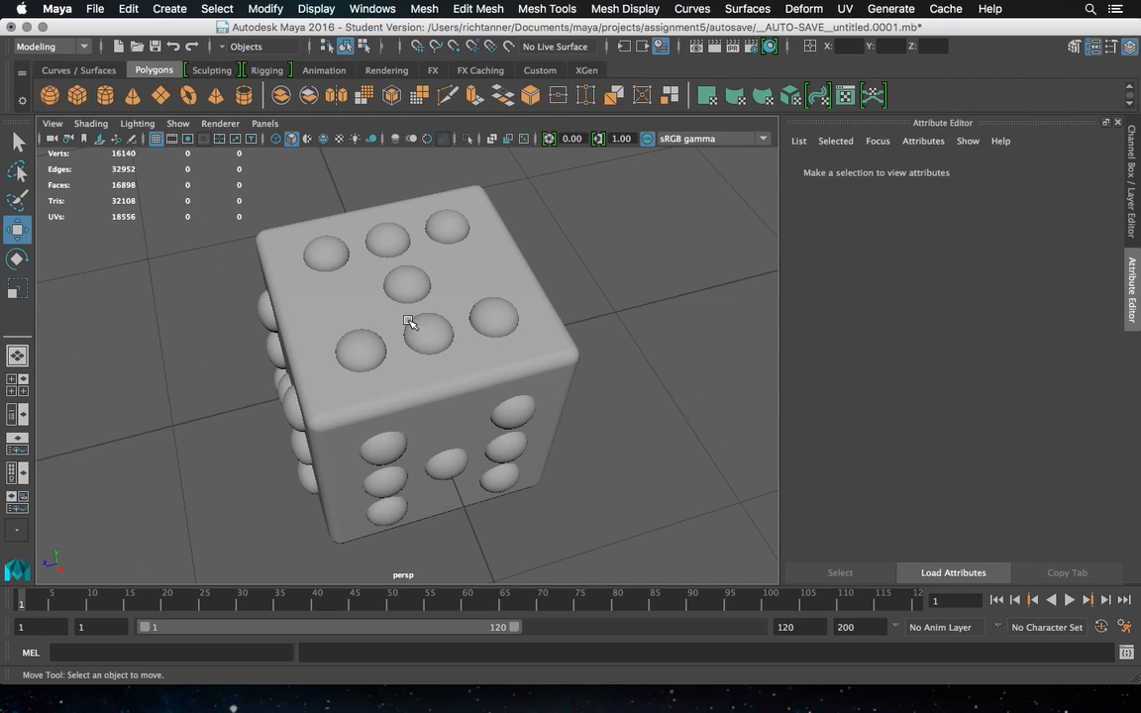
pyautogui.click(328, 250)
pyautogui.keyDown('shift'); pyautogui.click(385, 241); pyautogui.keyUp('shift')
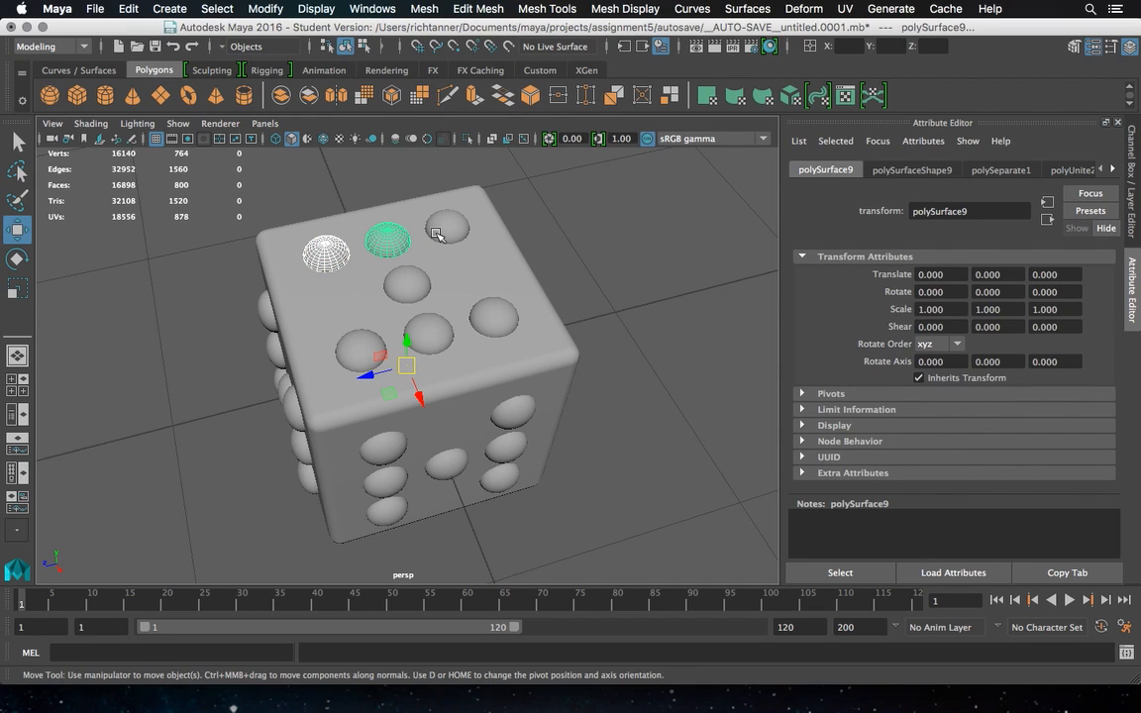
pyautogui.keyDown('shift'); pyautogui.click(448, 226); pyautogui.keyUp('shift')
pyautogui.click(17, 144)
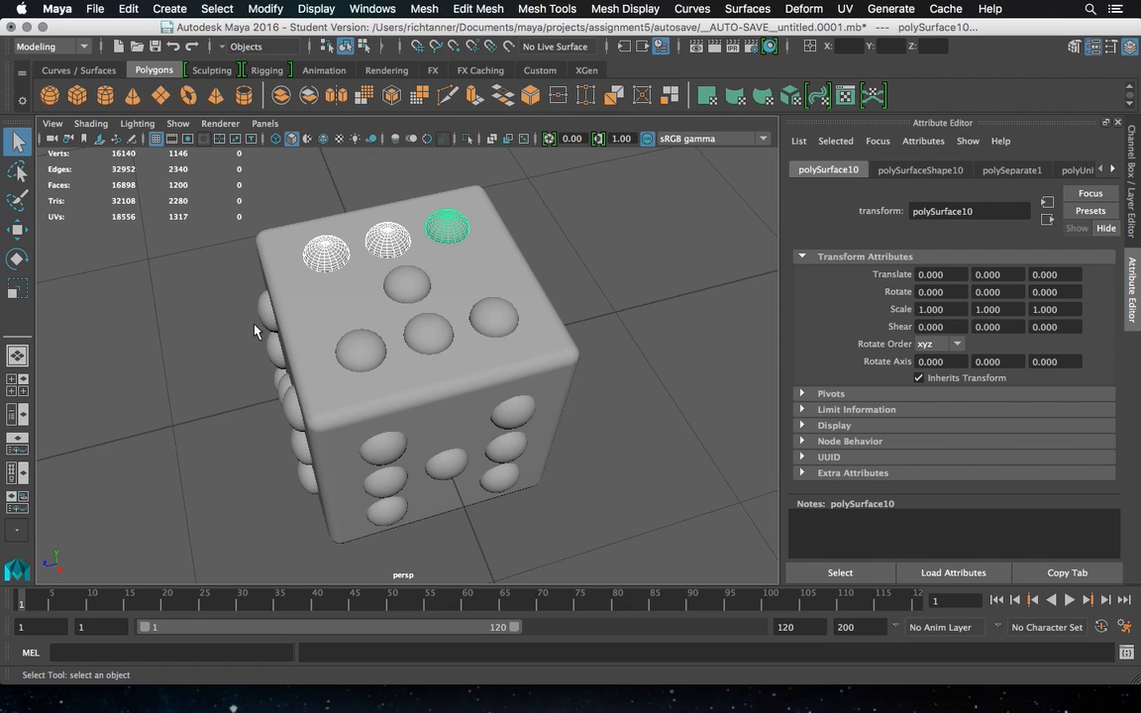
pyautogui.keyDown('shift'); pyautogui.click(361, 349); pyautogui.keyUp('shift')
pyautogui.keyDown('shift'); pyautogui.click(429, 335); pyautogui.keyUp('shift')
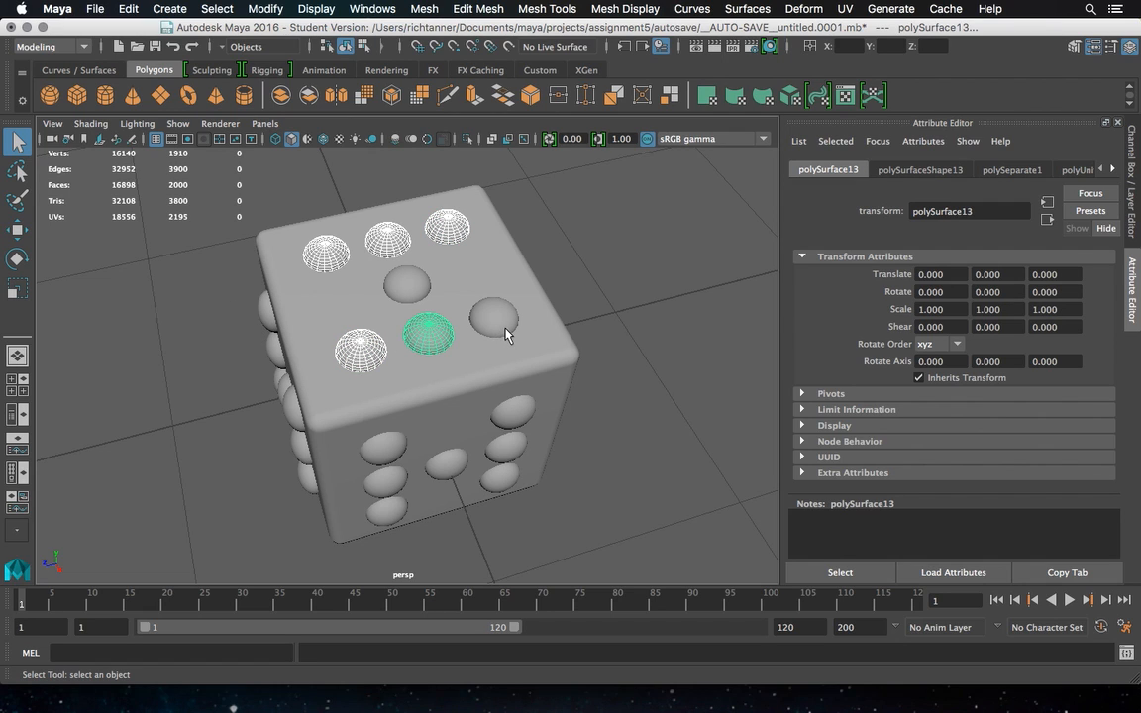
pyautogui.keyDown('shift'); pyautogui.click(495, 317); pyautogui.keyUp('shift')
pyautogui.press('Delete')
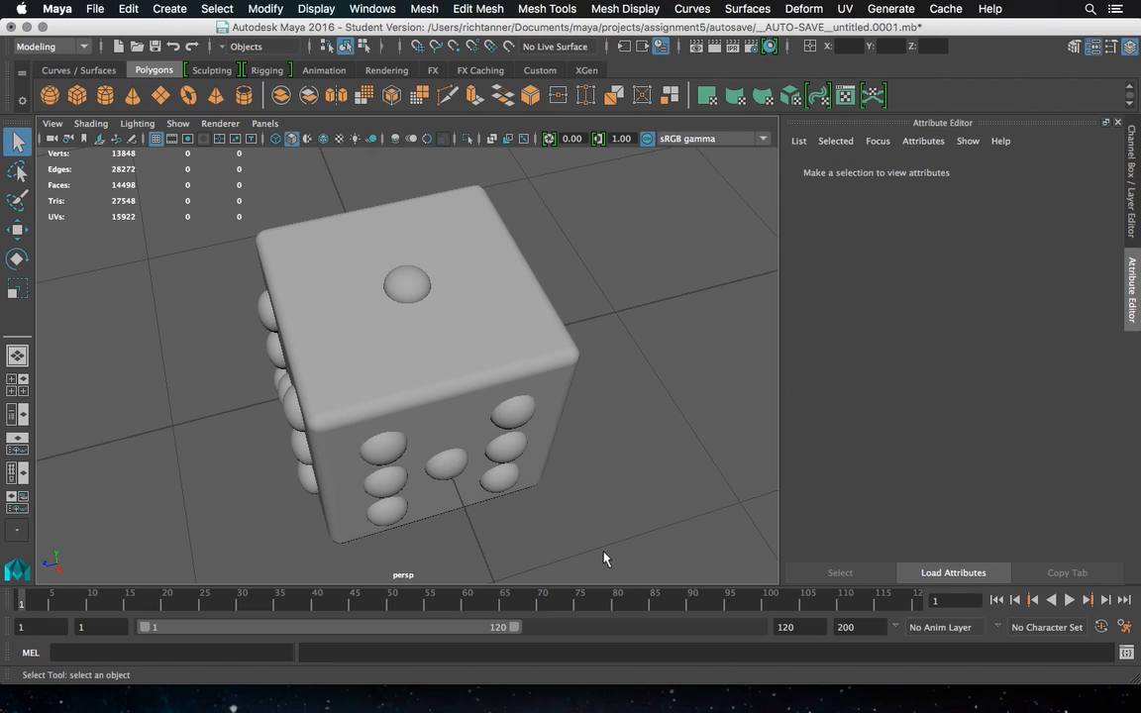
# Delete the center pip on another seven-pip face to make the six
pyautogui.keyDown('alt'); pyautogui.moveTo(455, 368); pyautogui.dragTo(398, 553); pyautogui.keyUp('alt')
pyautogui.click(411, 374)
pyautogui.press('Delete')
# Delete five pips on a seven-pip face next to the one, keeping two diagonally opposite corner pips for the two
pyautogui.keyDown('alt'); pyautogui.moveTo(510, 313); pyautogui.dragTo(409, 281); pyautogui.keyUp('alt')
pyautogui.click(357, 260)
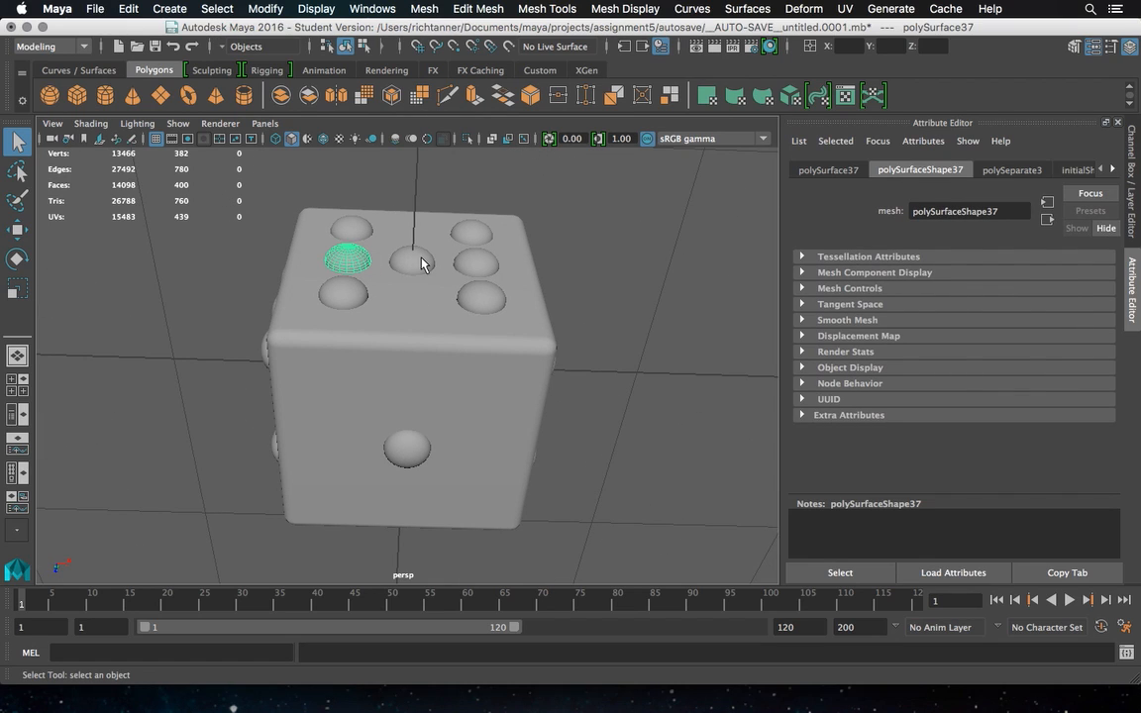
pyautogui.keyDown('shift'); pyautogui.click(412, 261); pyautogui.keyUp('shift')
pyautogui.keyDown('shift'); pyautogui.click(475, 262); pyautogui.keyUp('shift')
pyautogui.keyDown('shift'); pyautogui.click(480, 295); pyautogui.keyUp('shift')
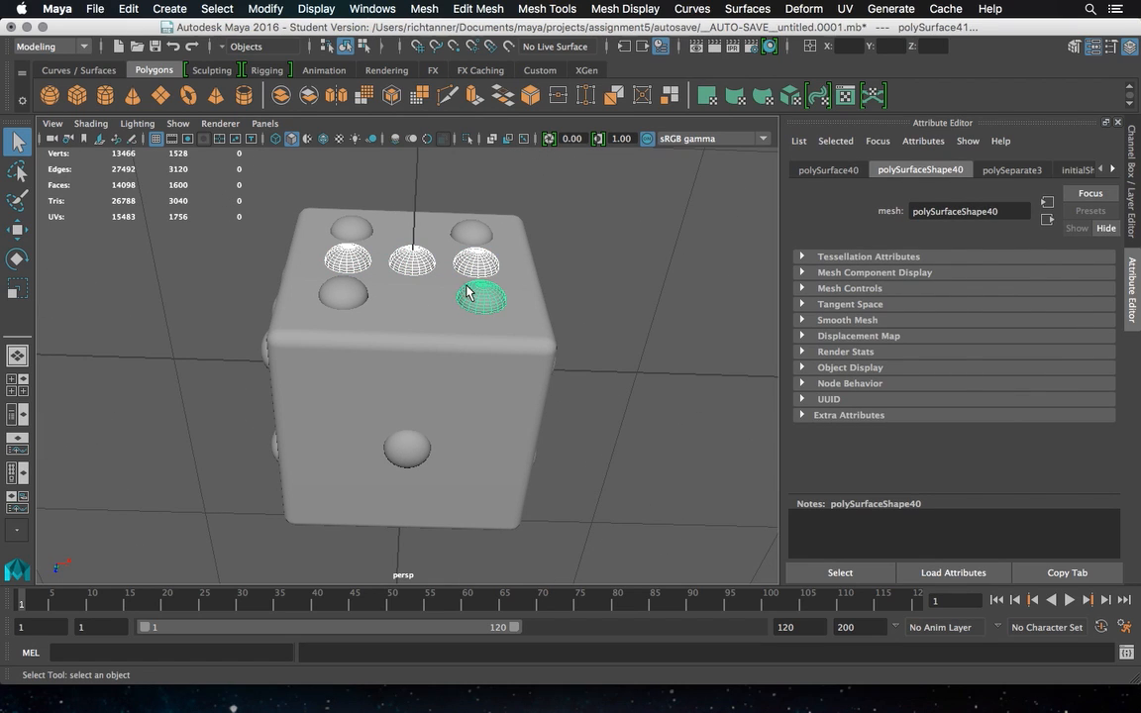
pyautogui.keyDown('shift'); pyautogui.click(360, 234); pyautogui.keyUp('shift')
pyautogui.press('Delete')
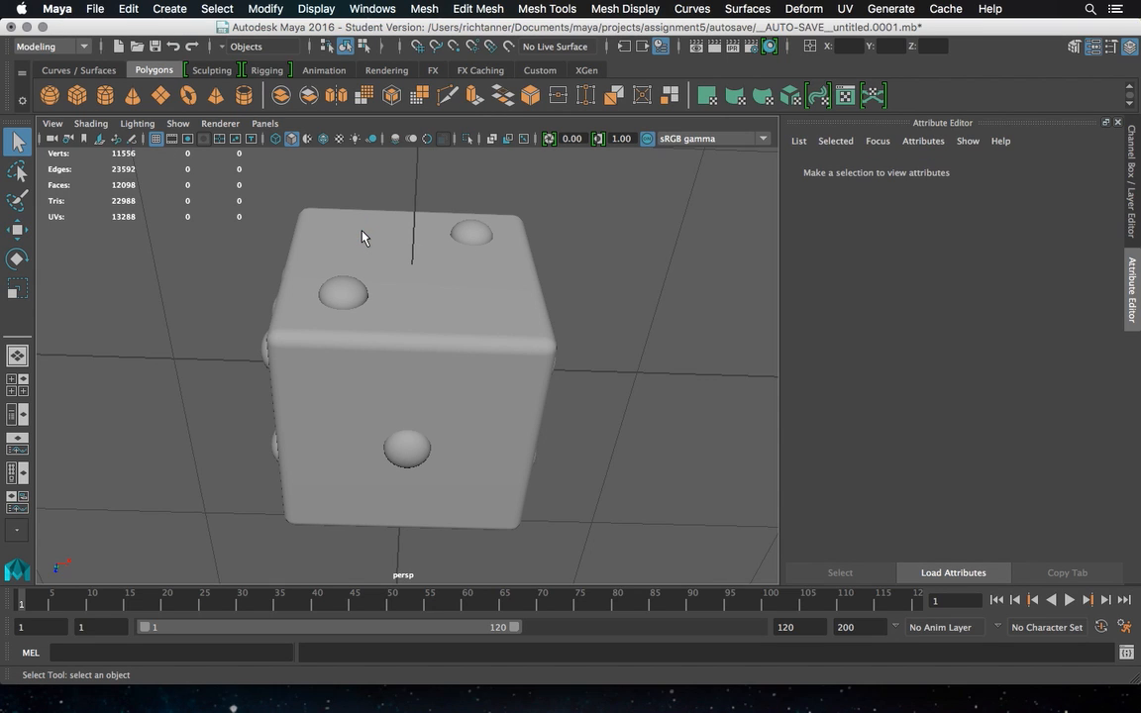
# Delete the middle pip of both outer columns on another seven-pip side face to make the five
pyautogui.keyDown('alt'); pyautogui.moveTo(407, 336); pyautogui.dragTo(313, 454); pyautogui.keyUp('alt')
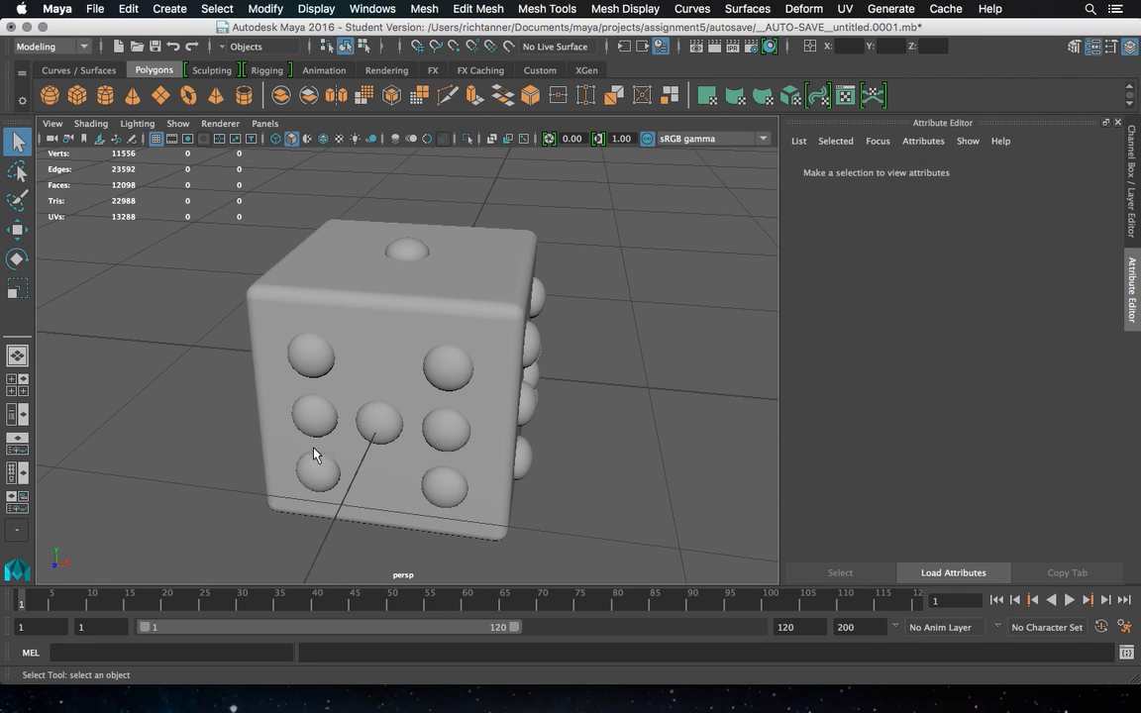
pyautogui.click(315, 416)
pyautogui.keyDown('shift'); pyautogui.click(433, 437); pyautogui.keyUp('shift')
pyautogui.press('Delete')
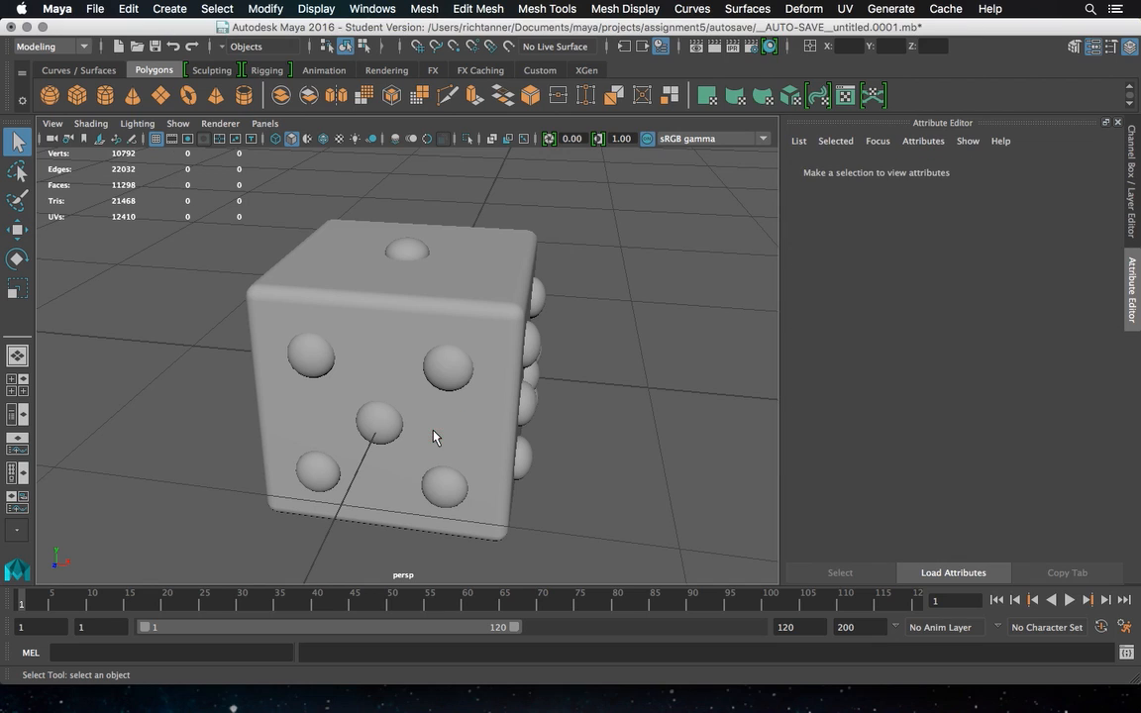
# Delete four pips on the seven-pip face beside the two, keeping the center pip and two diagonally opposite corner pips for the three
pyautogui.keyDown('alt'); pyautogui.moveTo(455, 333); pyautogui.dragTo(278, 311); pyautogui.keyUp('alt')
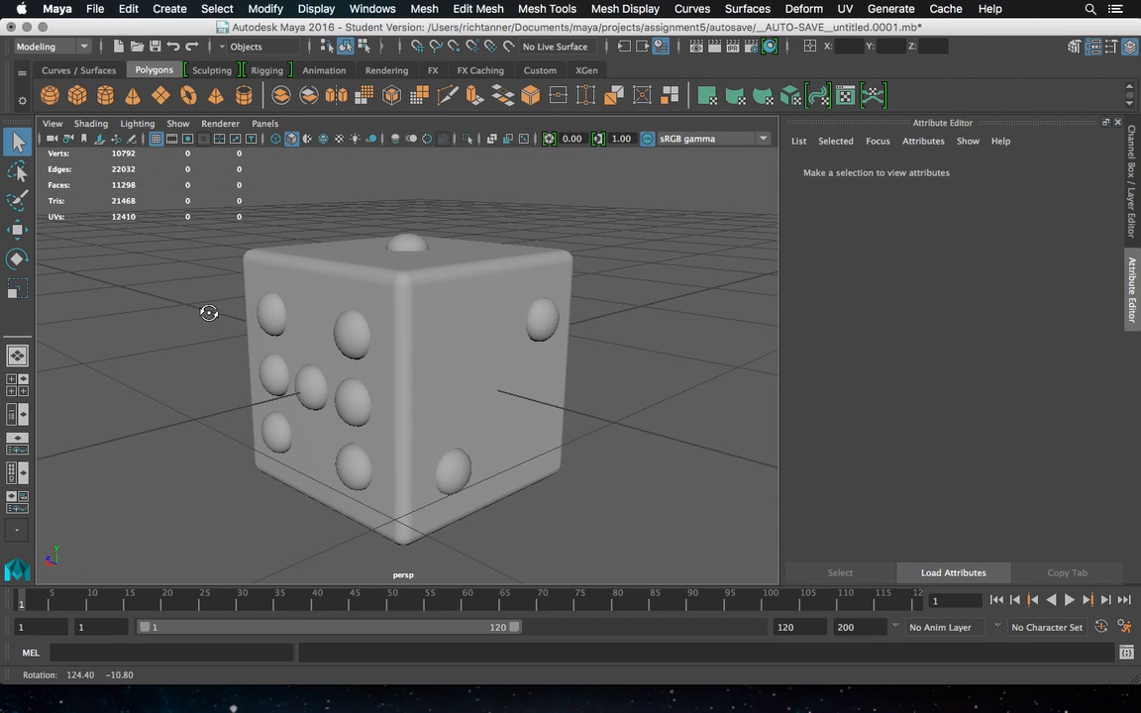
pyautogui.click(351, 340)
pyautogui.keyDown('shift'); pyautogui.click(354, 404); pyautogui.keyUp('shift')
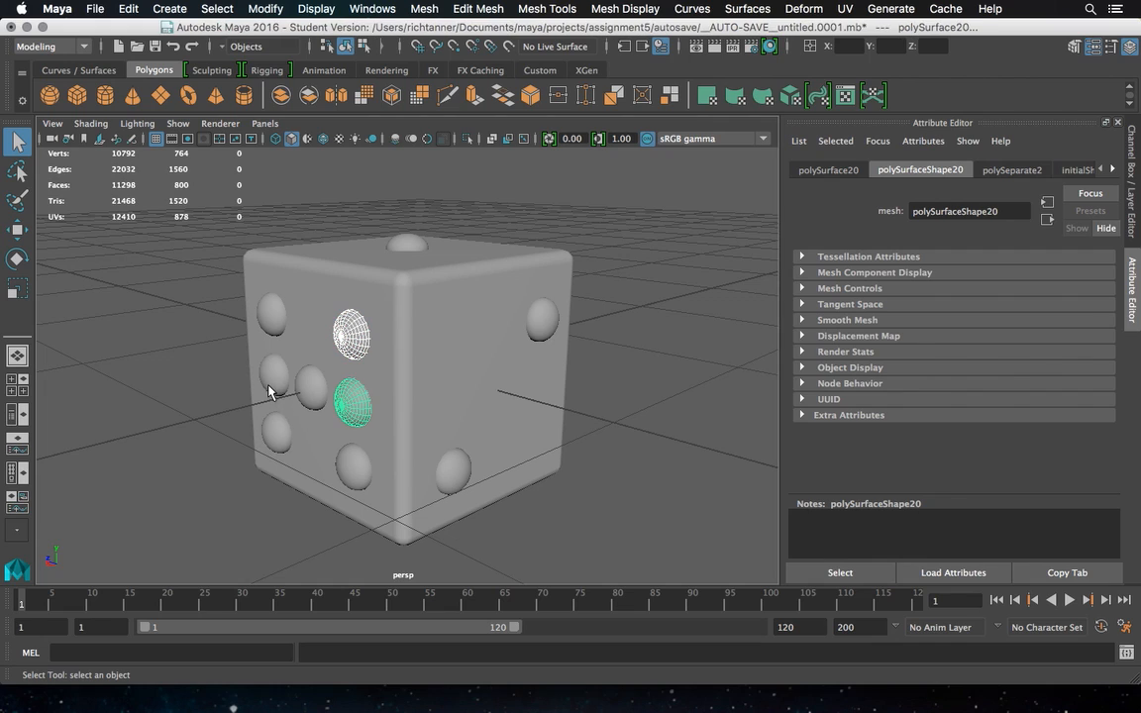
pyautogui.keyDown('shift'); pyautogui.click(273, 376); pyautogui.keyUp('shift')
pyautogui.keyDown('shift'); pyautogui.click(277, 436); pyautogui.keyUp('shift')
pyautogui.press('Delete')
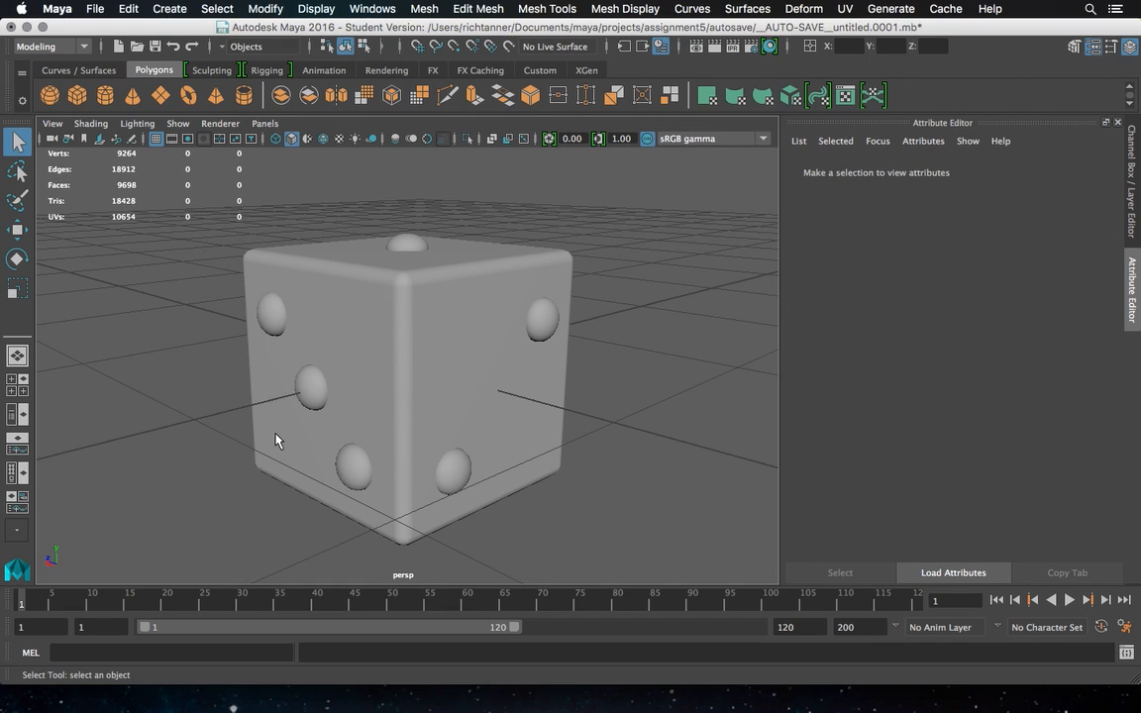
# Delete the three middle-row pips on the last seven-pip side face, keeping the four corner pips for the four
pyautogui.keyDown('alt'); pyautogui.moveTo(489, 396); pyautogui.dragTo(288, 377); pyautogui.keyUp('alt')
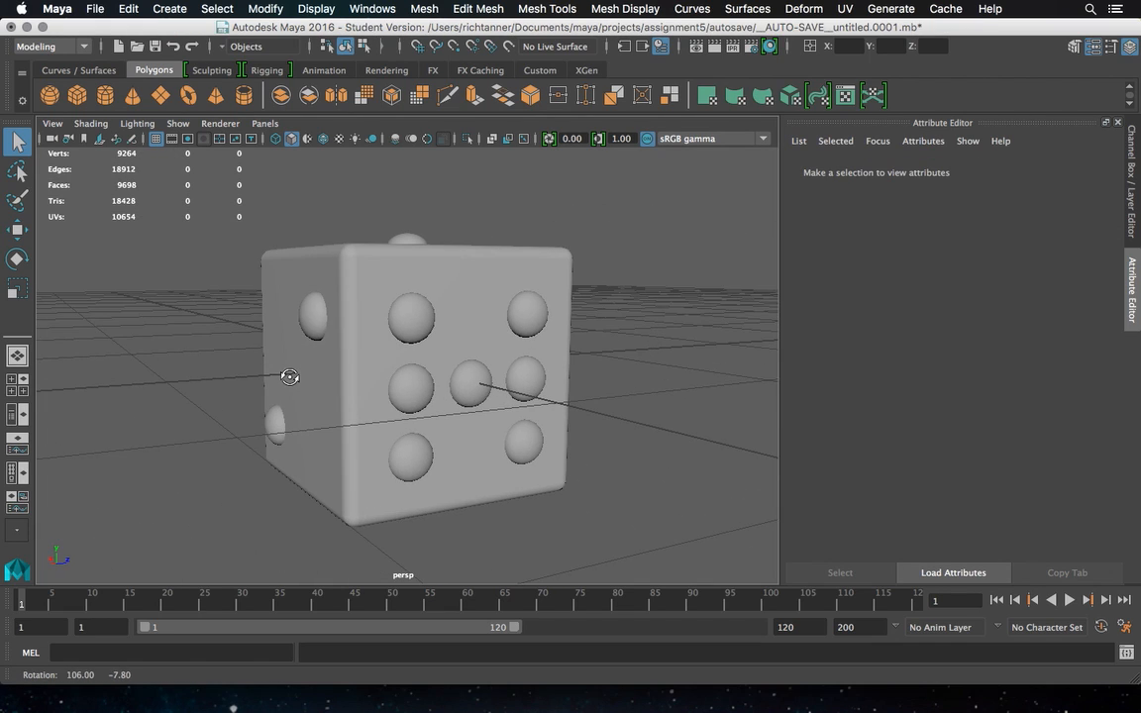
pyautogui.click(429, 393)
pyautogui.keyDown('shift'); pyautogui.click(472, 386); pyautogui.keyUp('shift')
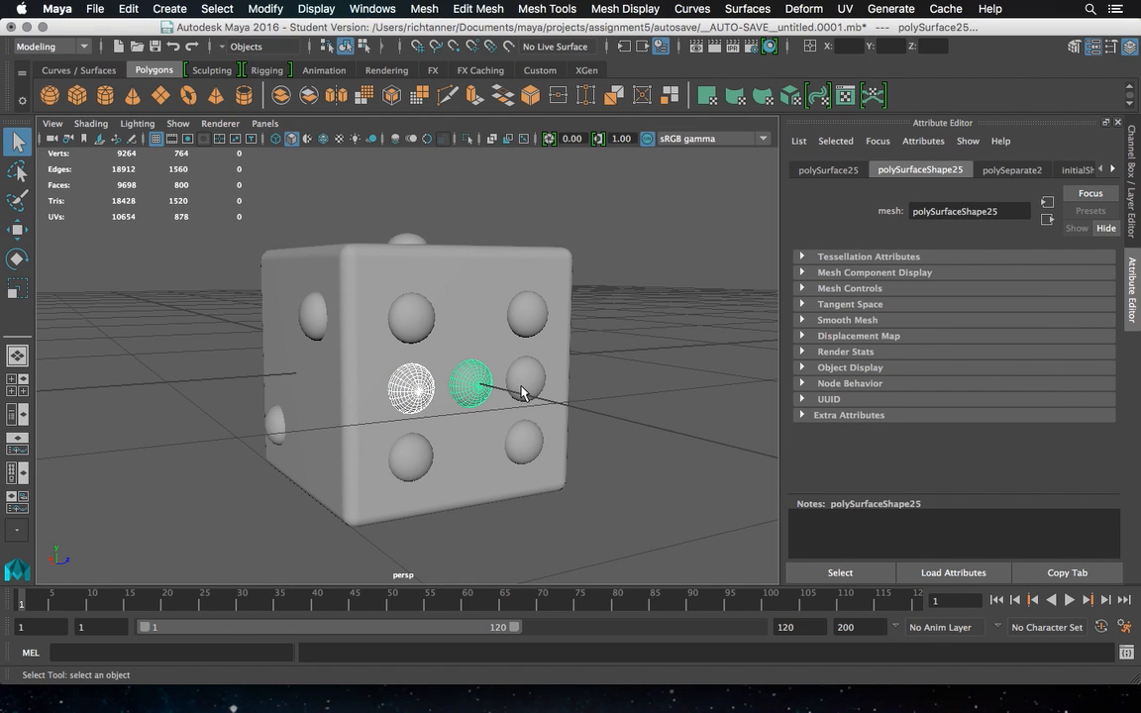
pyautogui.keyDown('shift'); pyautogui.click(522, 390); pyautogui.keyUp('shift')
pyautogui.press('Delete')
# Select all pips without the dice body and combine them into a single mesh
pyautogui.keyDown('alt'); pyautogui.moveTo(522, 391); pyautogui.dragTo(280, 165); pyautogui.keyUp('alt')
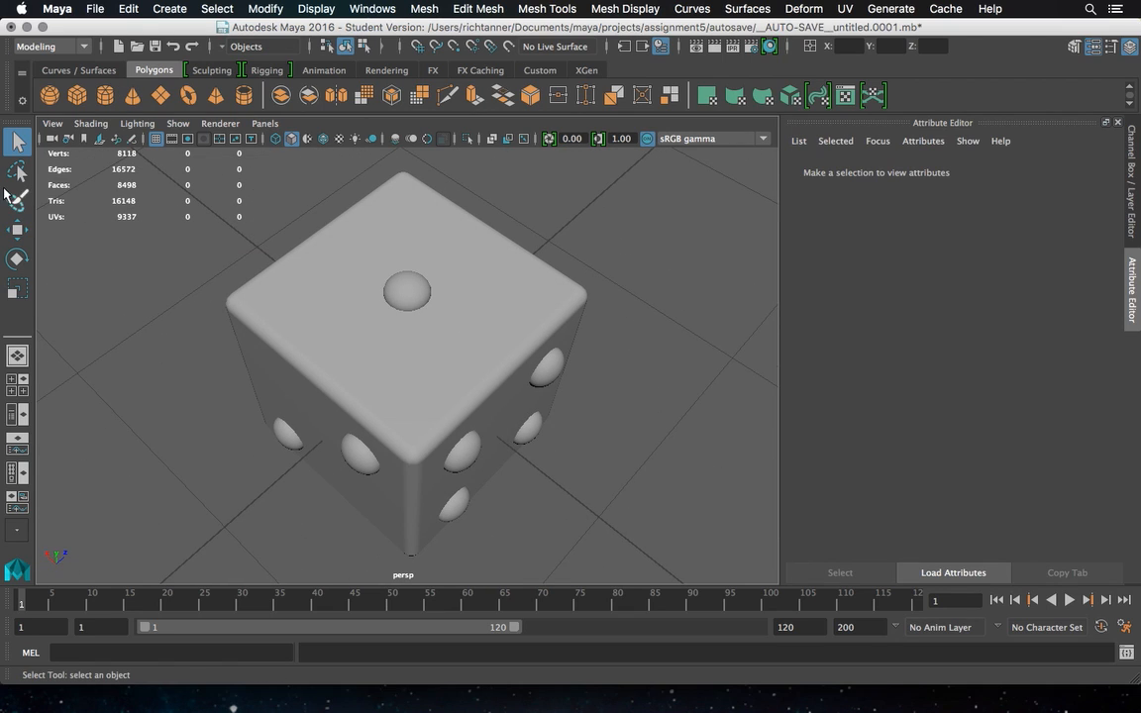
pyautogui.moveTo(204, 169); pyautogui.dragTo(646, 568)
pyautogui.keyDown('ctrl'); pyautogui.click(517, 259); pyautogui.keyUp('ctrl')
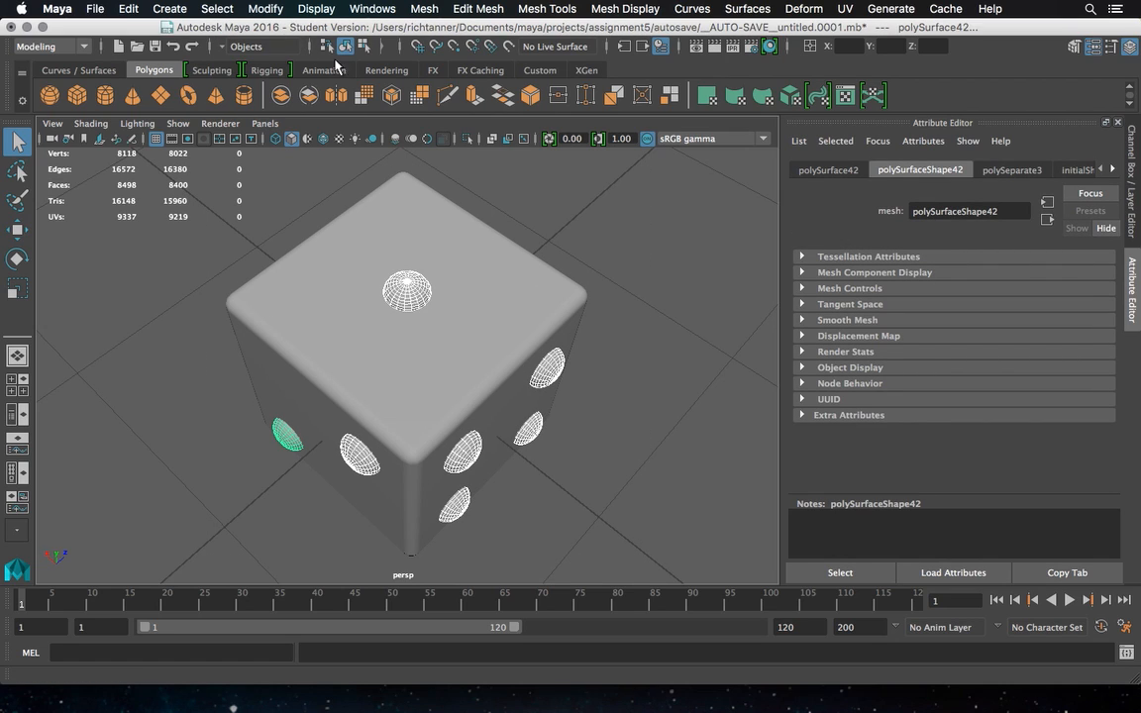
pyautogui.keyDown('alt'); pyautogui.moveTo(377, 255); pyautogui.dragTo(439, 335); pyautogui.keyUp('alt')
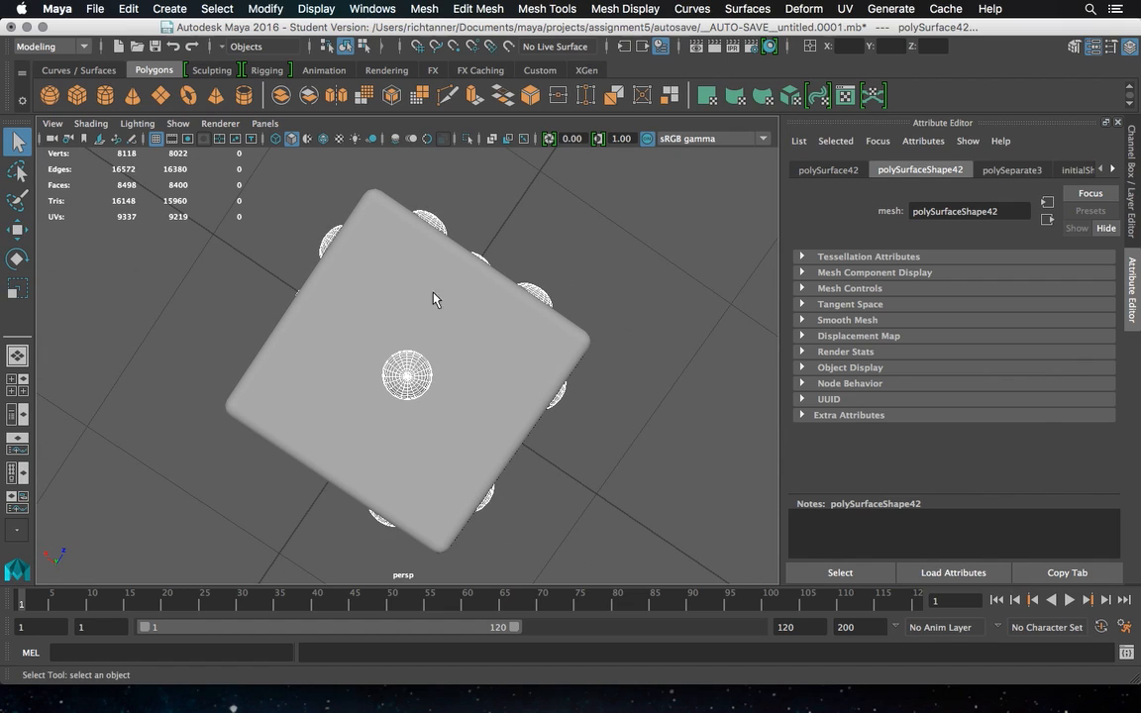
pyautogui.click(469, 9)
pyautogui.moveTo(426, 10)
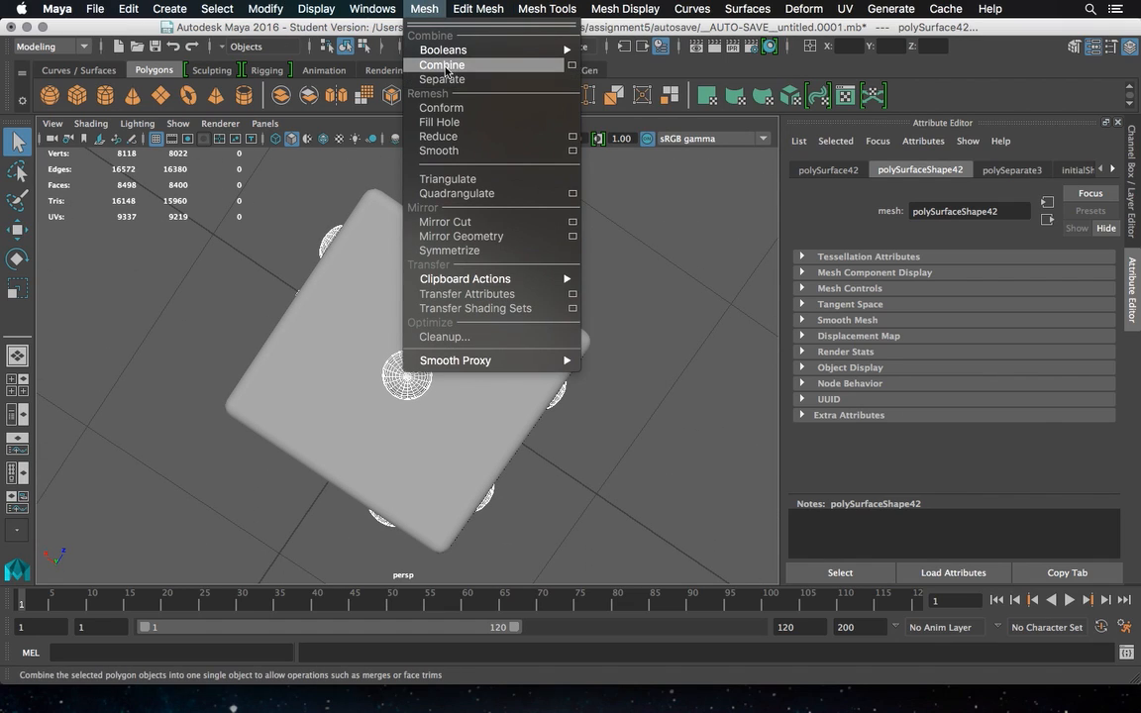
pyautogui.click(442, 65)
pyautogui.keyDown('alt'); pyautogui.moveTo(492, 204); pyautogui.dragTo(567, 166); pyautogui.keyUp('alt')
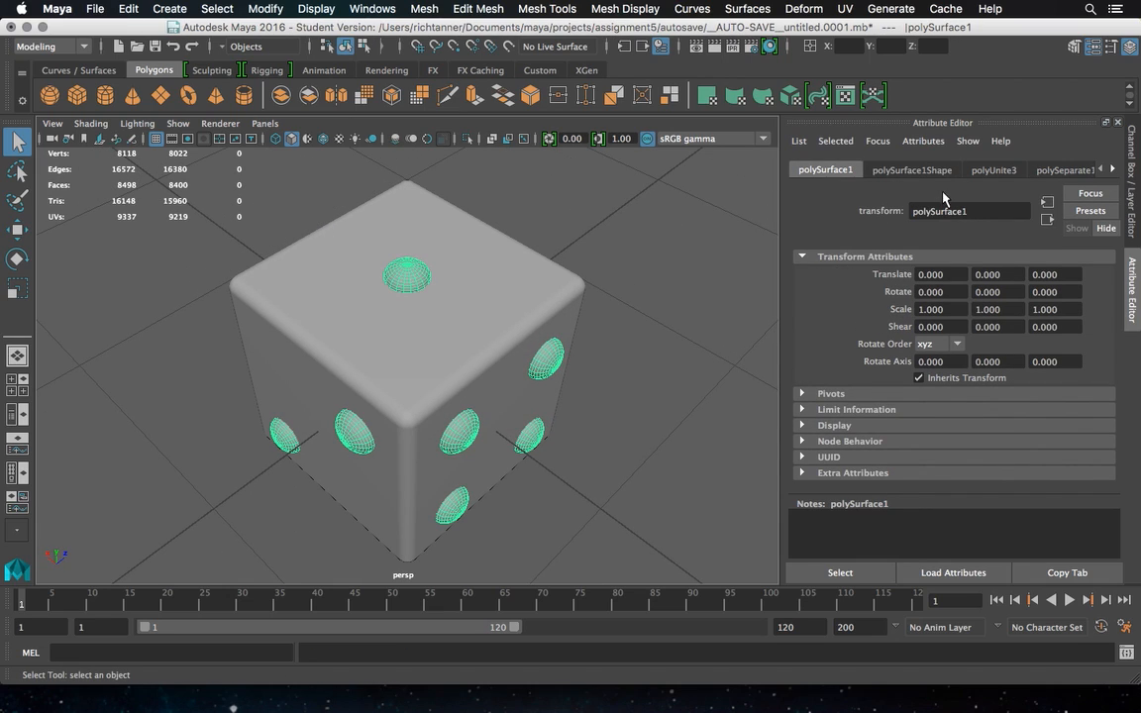
# Rename the combined pip mesh as pips
pyautogui.click(621, 261)
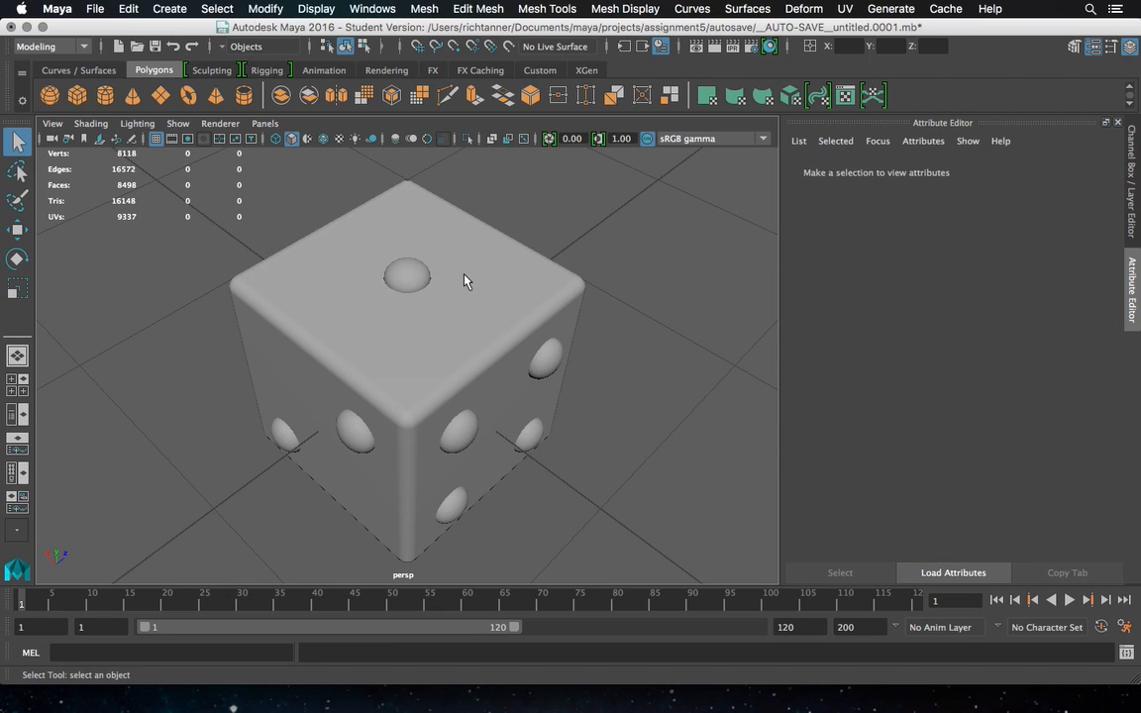
pyautogui.click(415, 281)
pyautogui.doubleClick(987, 214)
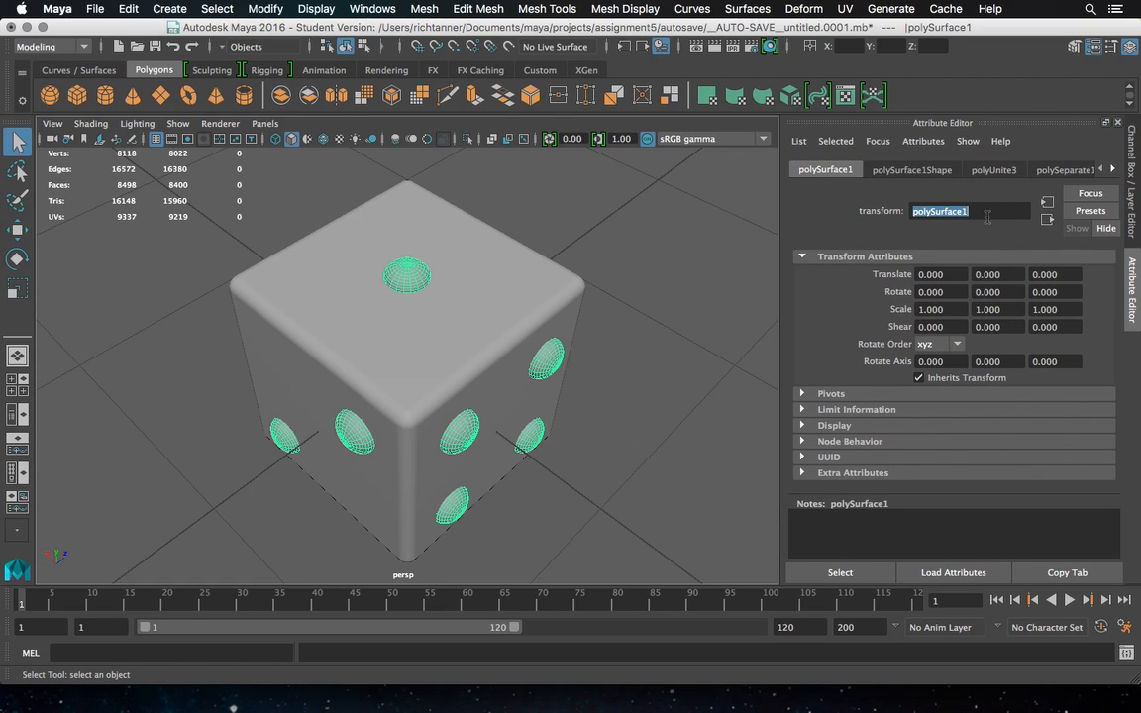
pyautogui.write('pips')
pyautogui.press('Return')
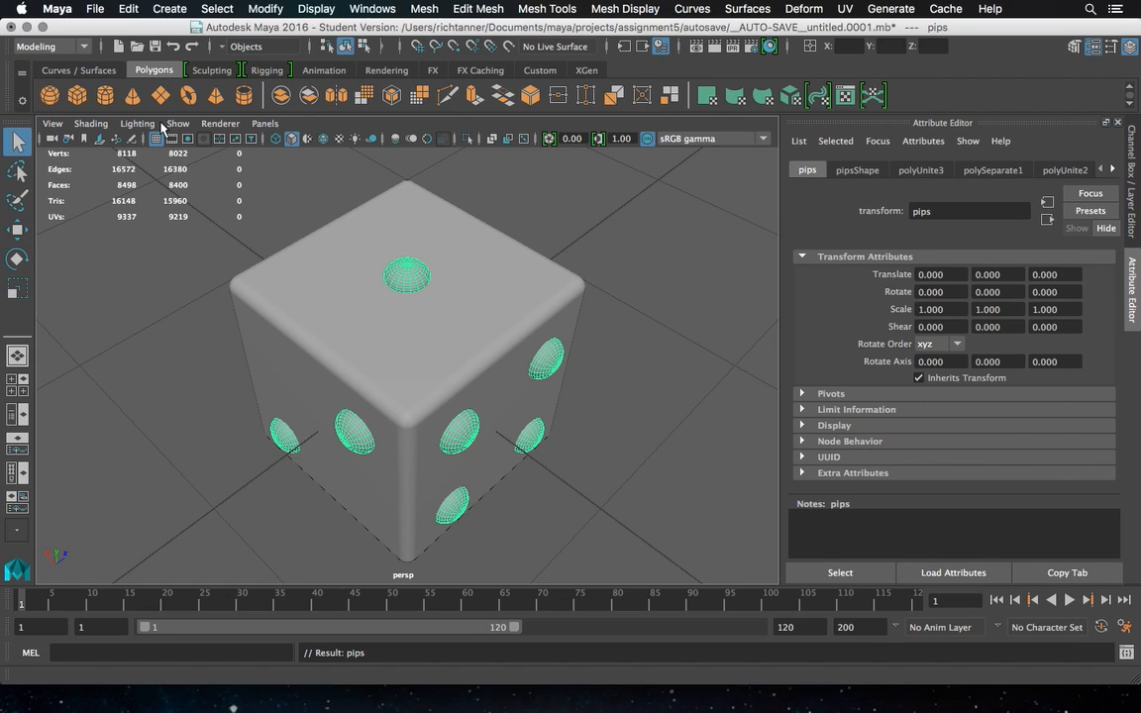
# Start saving the scene under a new name and browse to the assignment5 project's scenes folder
pyautogui.click(95, 9)
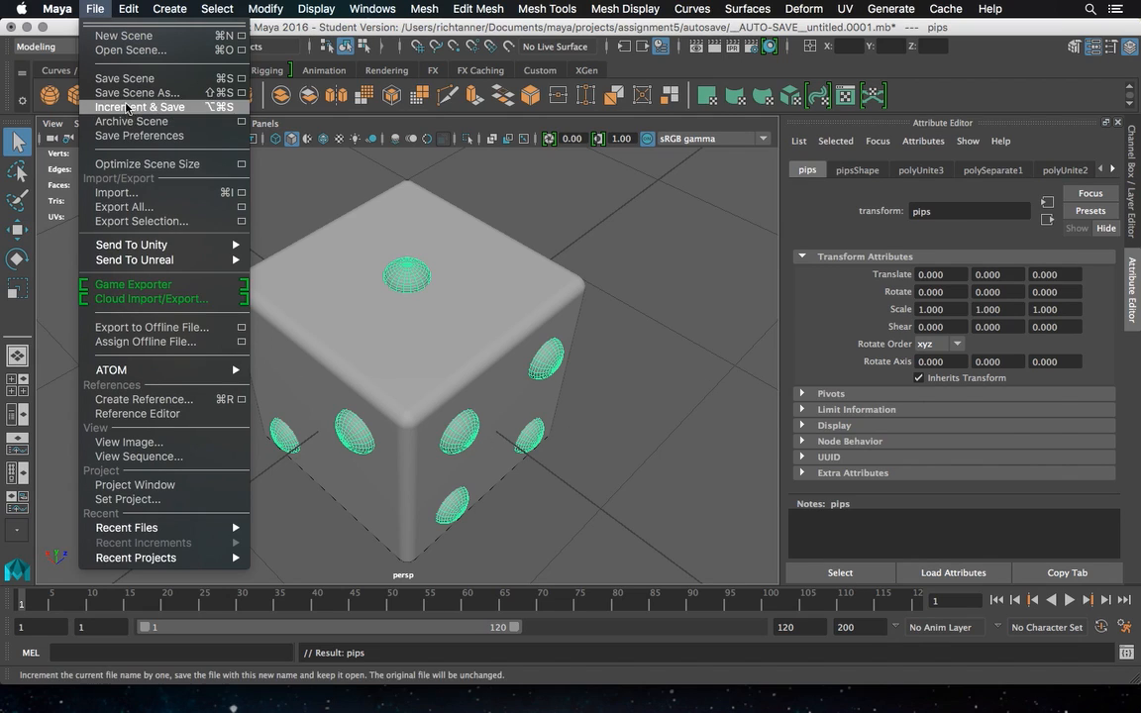
pyautogui.click(131, 93)
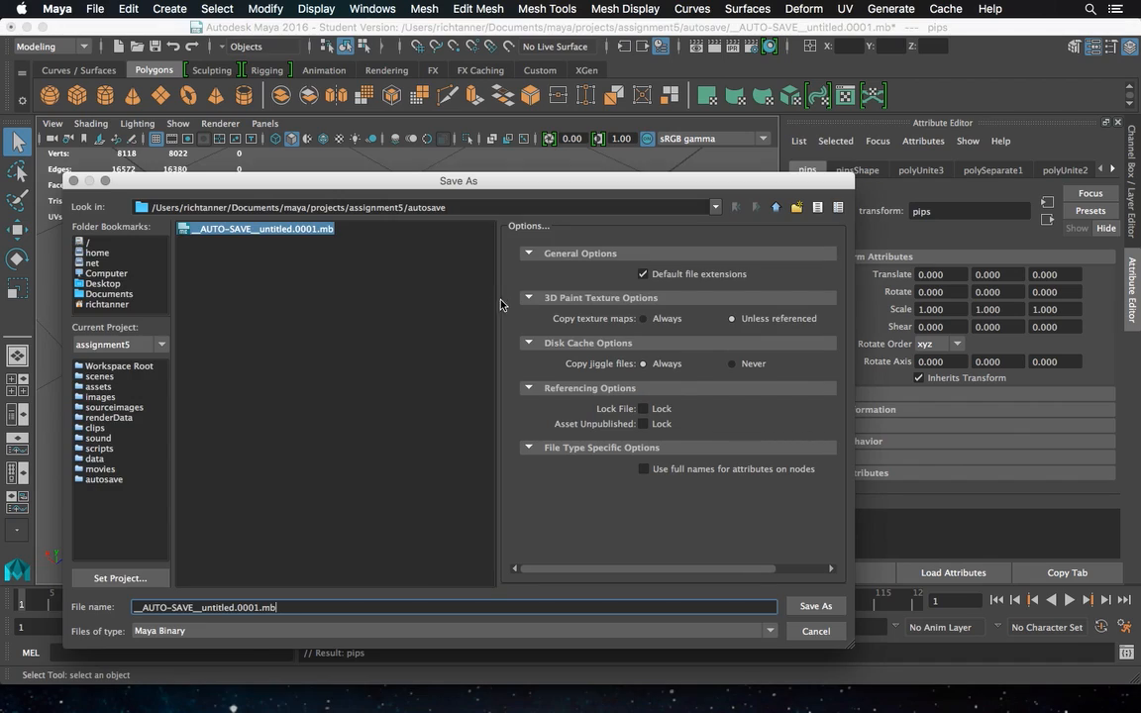
pyautogui.click(112, 376)
pyautogui.click(118, 366)
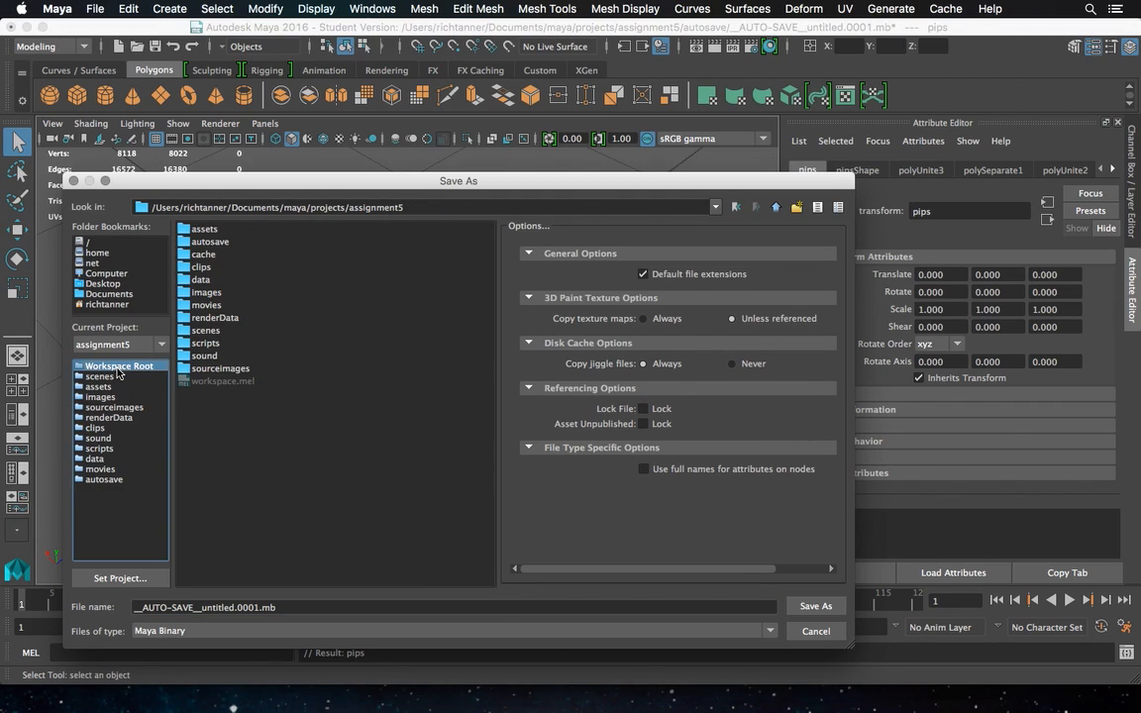
pyautogui.click(378, 210)
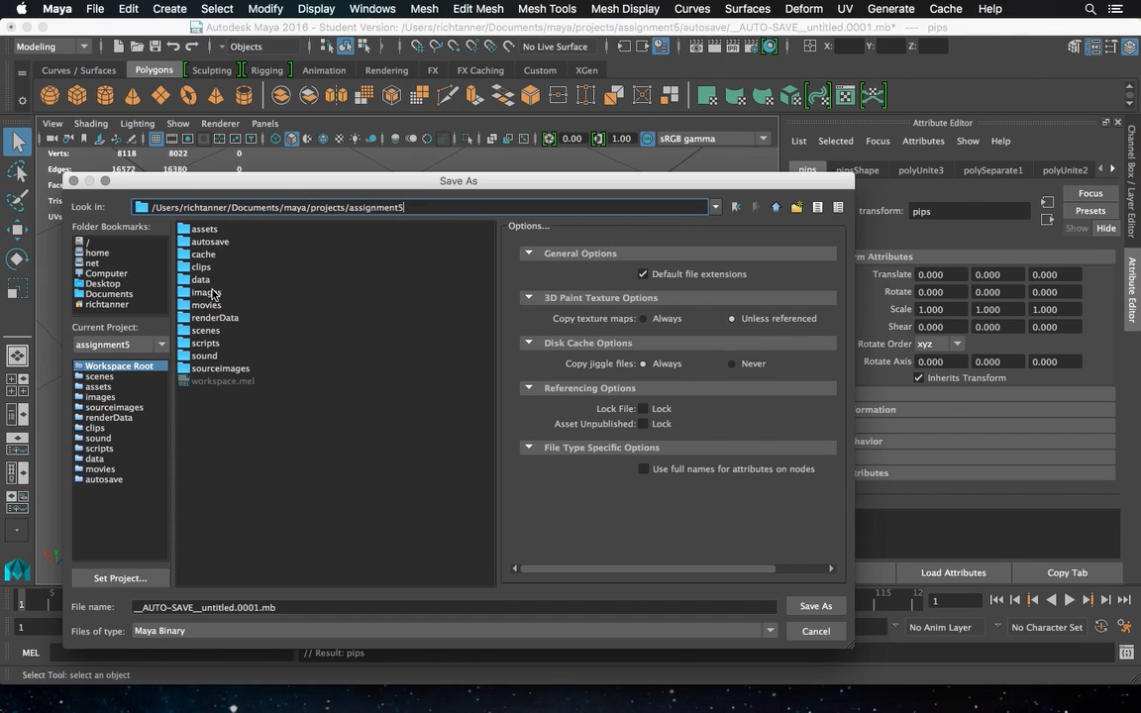
pyautogui.click(206, 331)
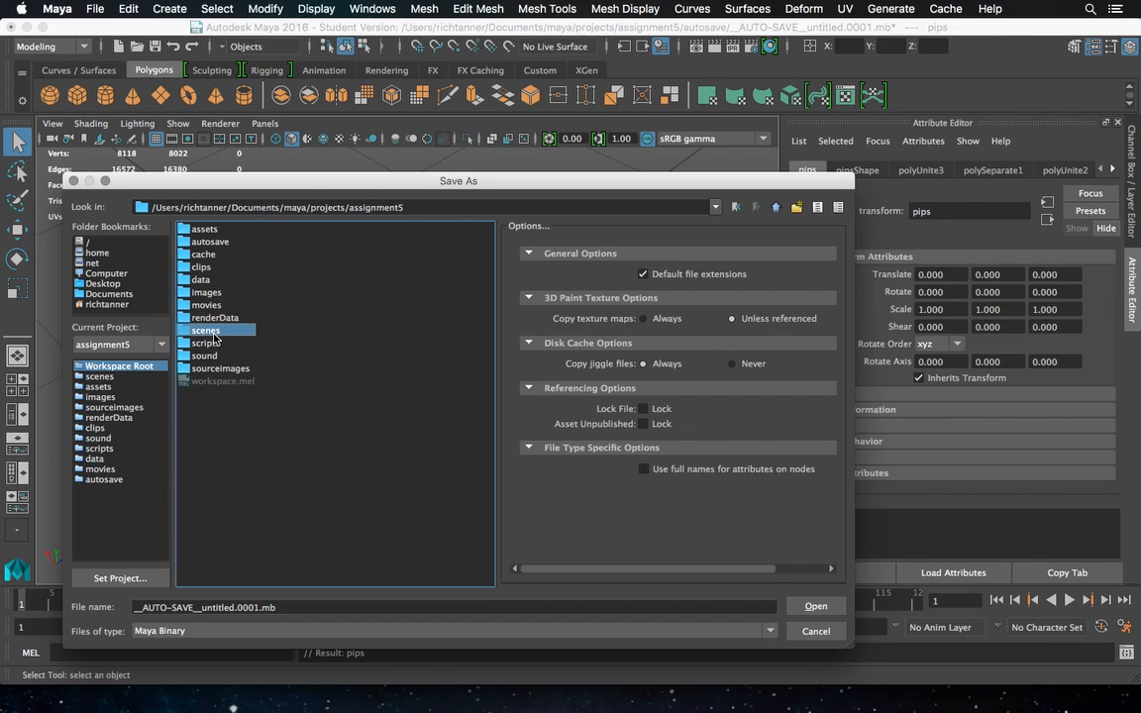
pyautogui.doubleClick(210, 331)
# Name the scene file dice and save it, accepting the student version notice
pyautogui.click(235, 608)
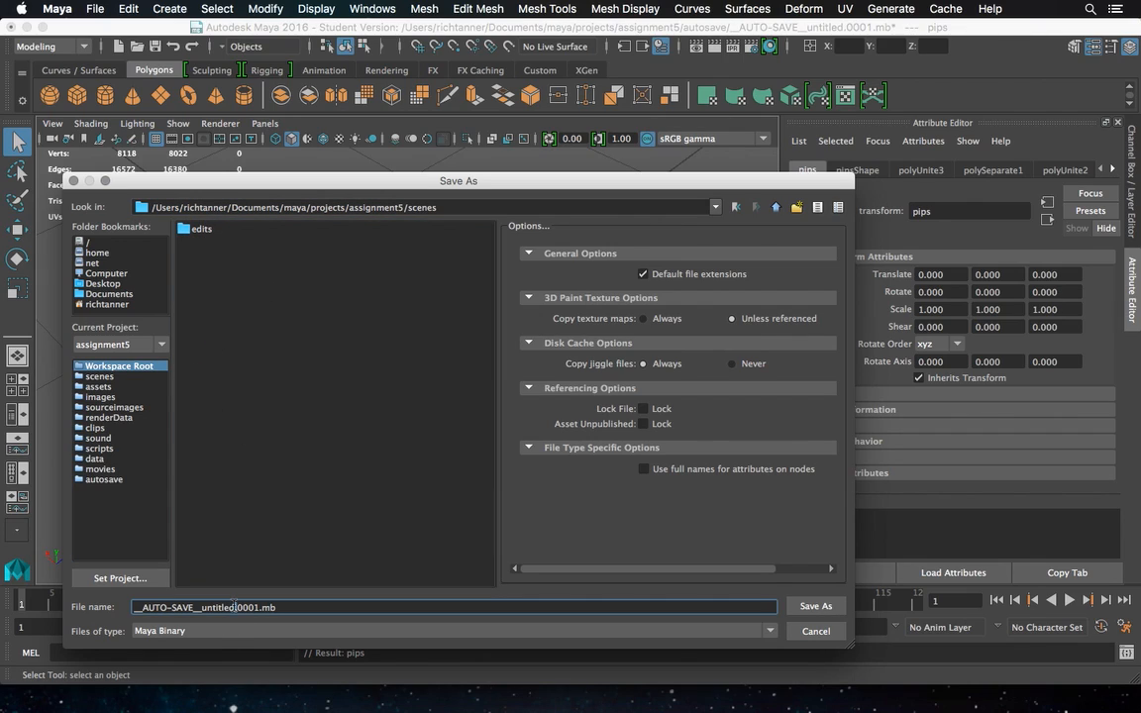
pyautogui.tripleClick(235, 607)
pyautogui.write('dice')
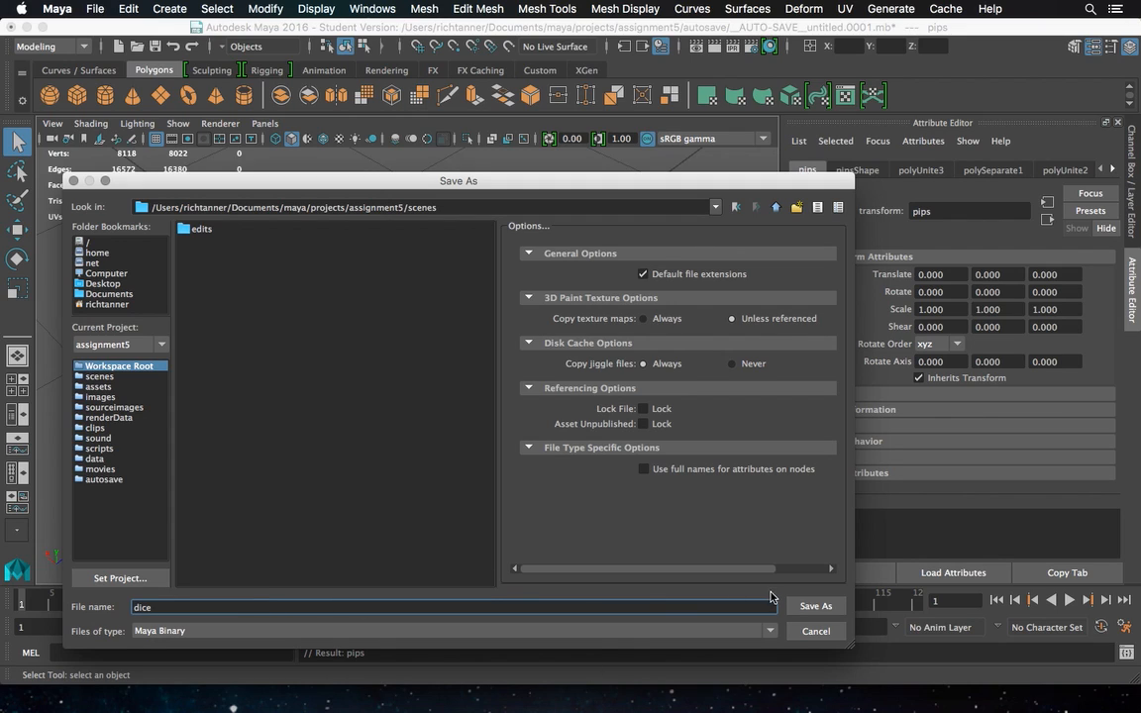
pyautogui.click(815, 605)
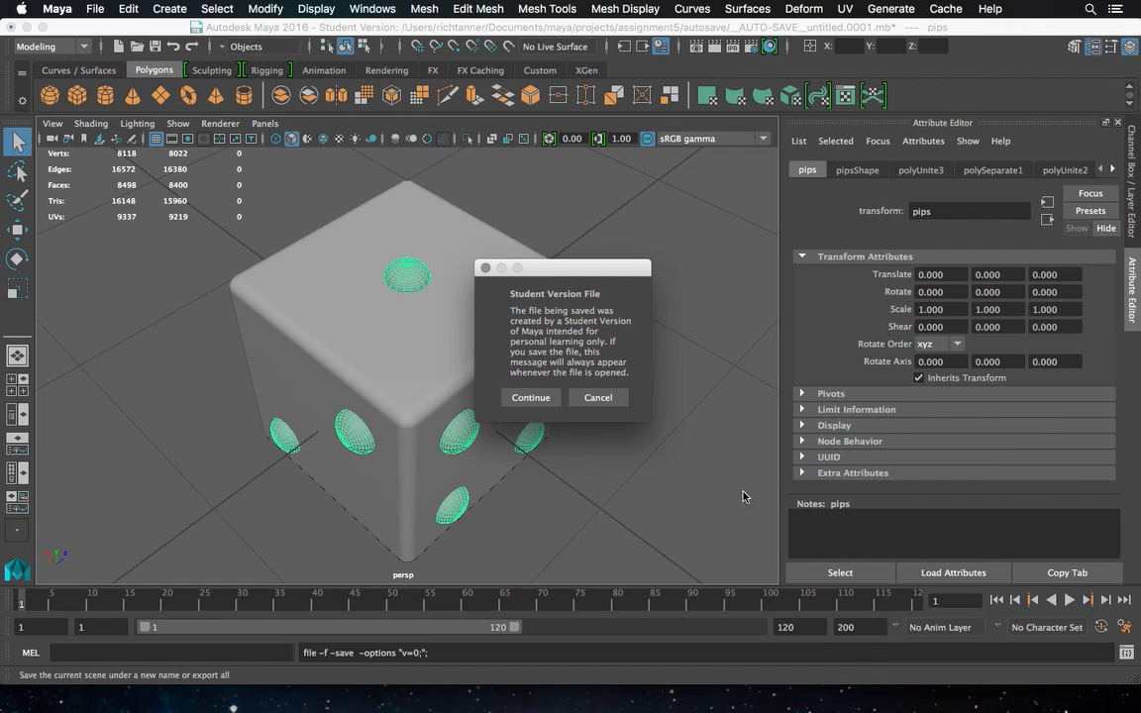
pyautogui.click(531, 397)
# Deselect the pips, switch to the combined Hypershade and perspective layout, and dismiss the startup disk warning
pyautogui.click(603, 260)
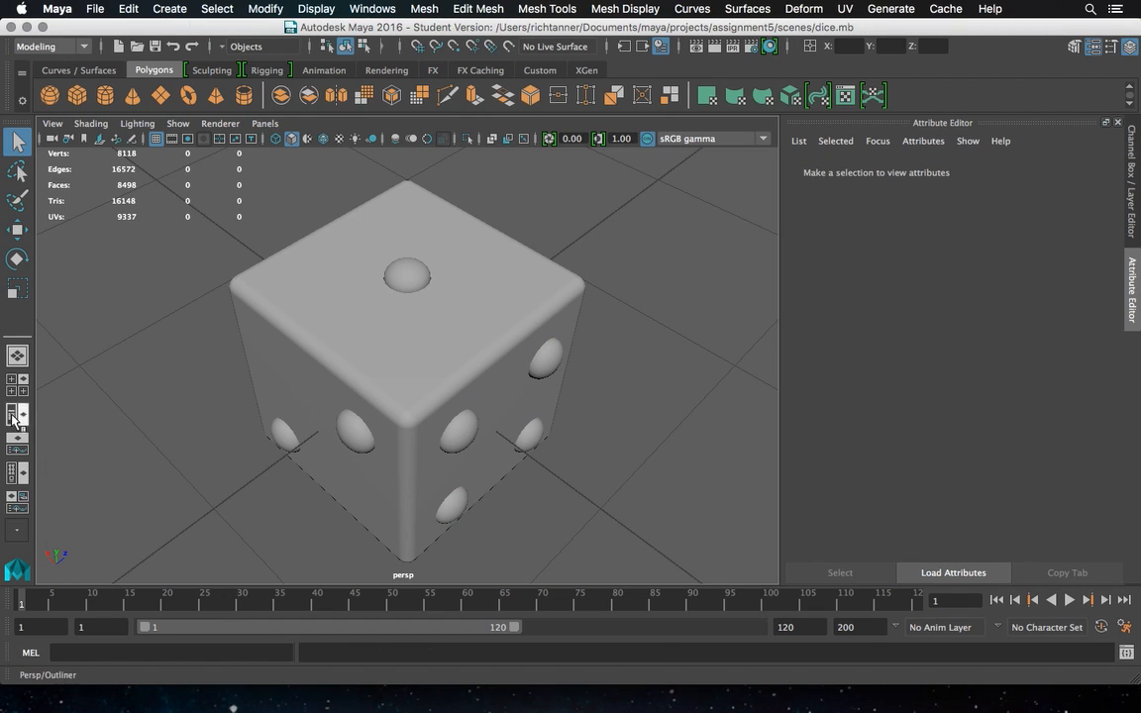
pyautogui.click(13, 476)
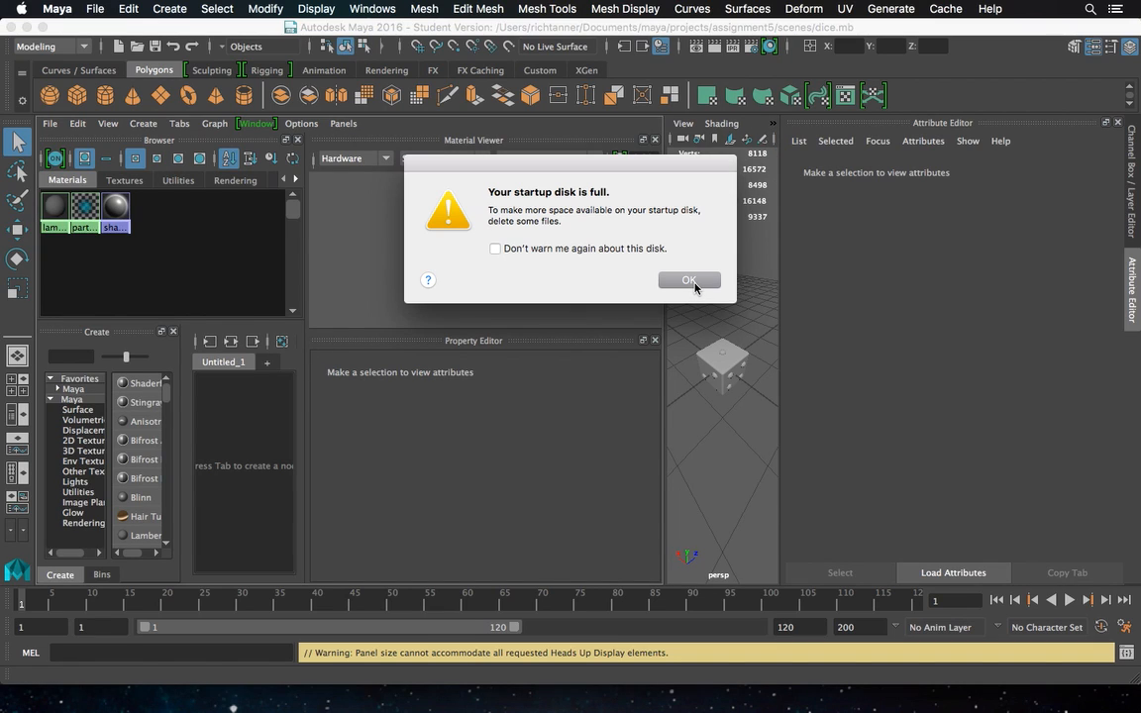
pyautogui.click(693, 281)
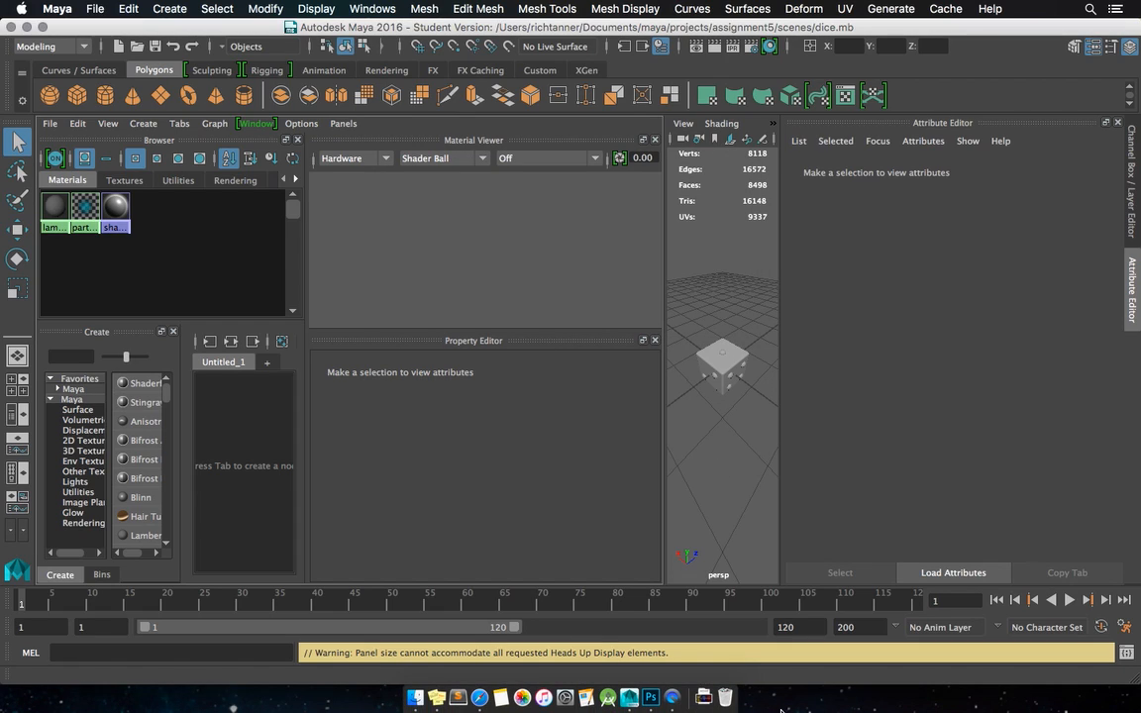
# Permanently empty the Trash, close both open Finder windows and return to Maya
pyautogui.rightClick(728, 701)
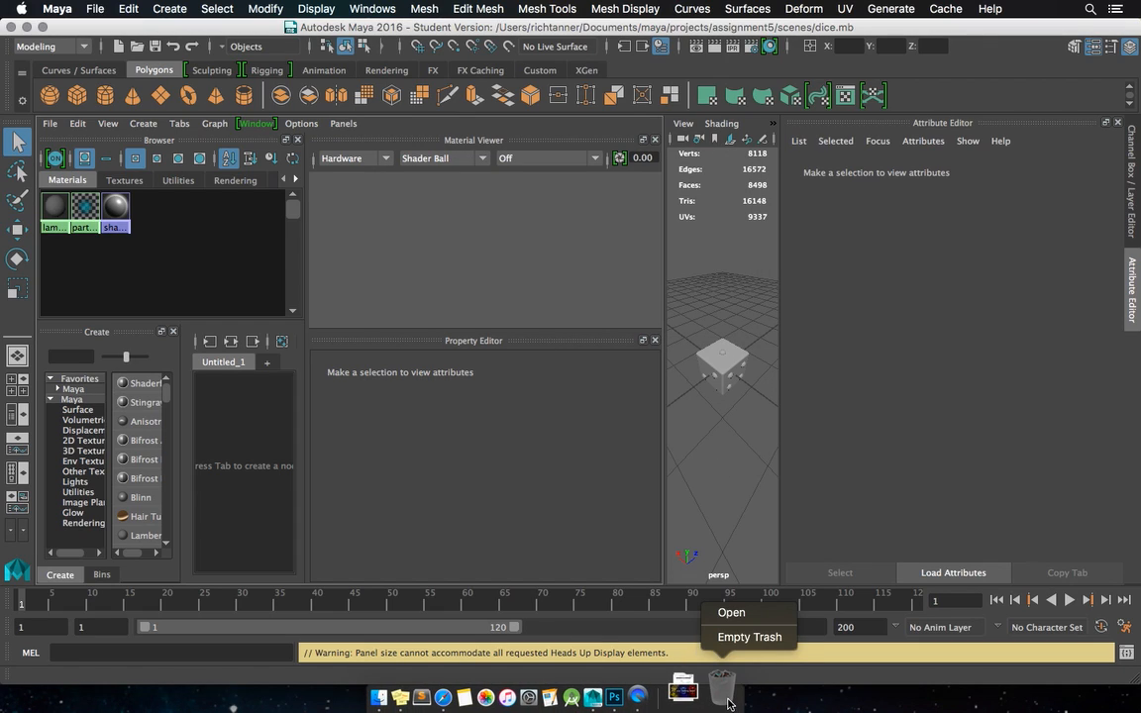
pyautogui.click(750, 637)
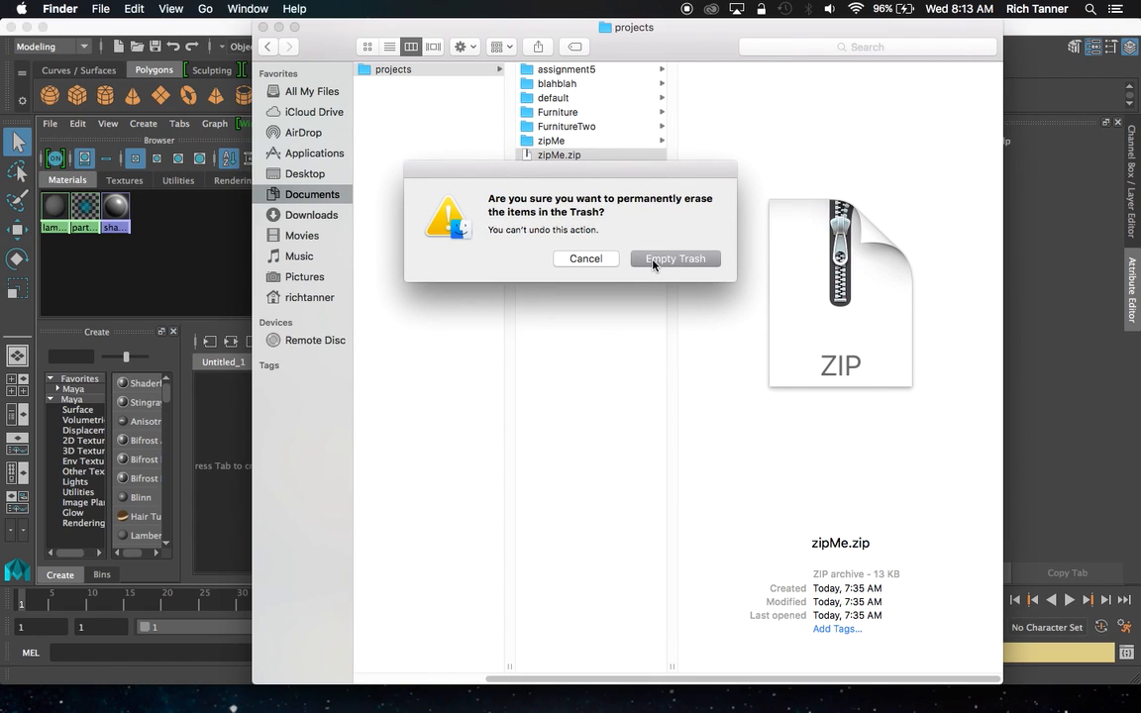
pyautogui.click(653, 262)
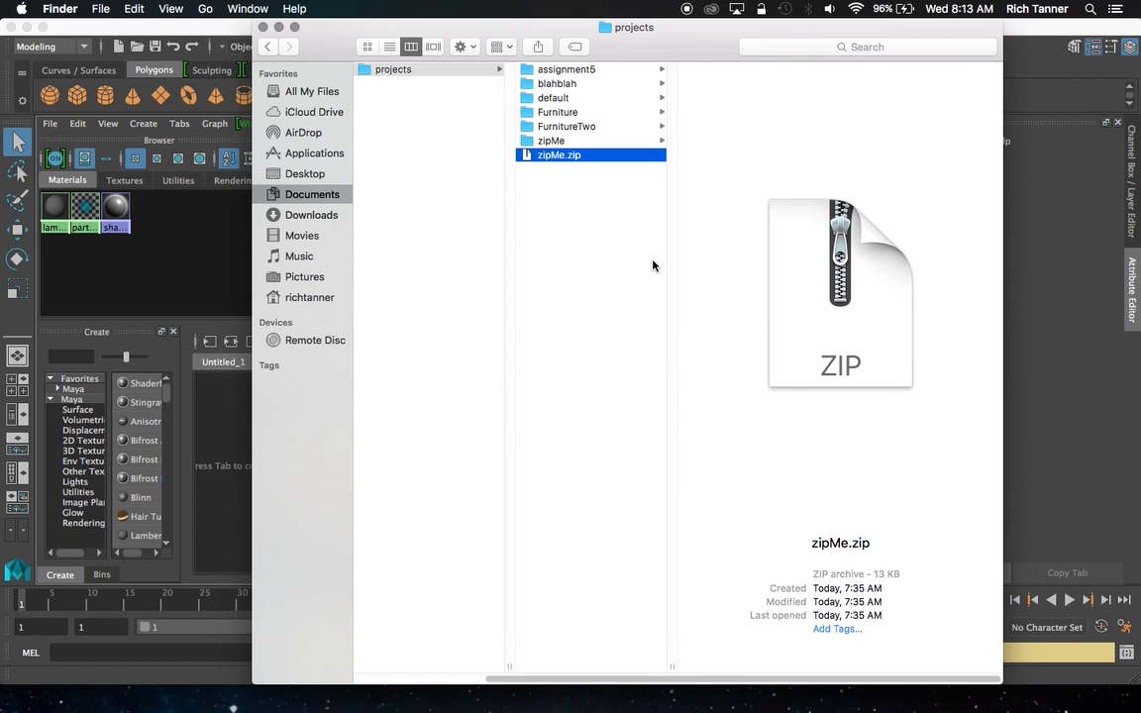
pyautogui.click(263, 28)
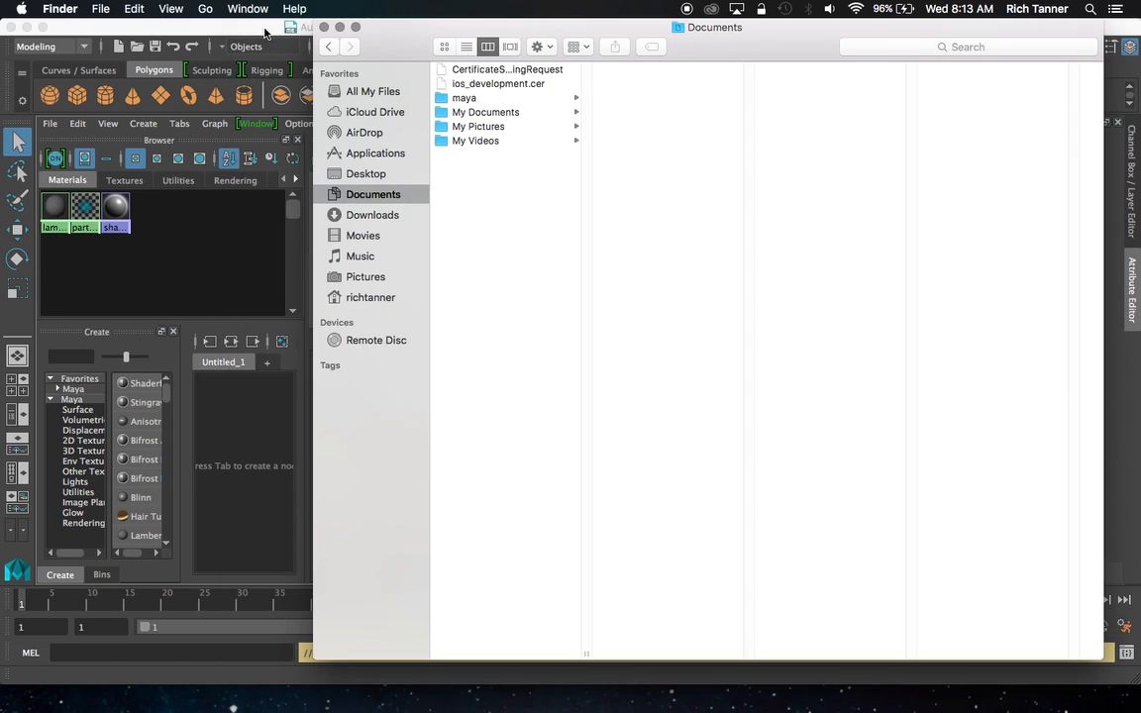
pyautogui.click(324, 27)
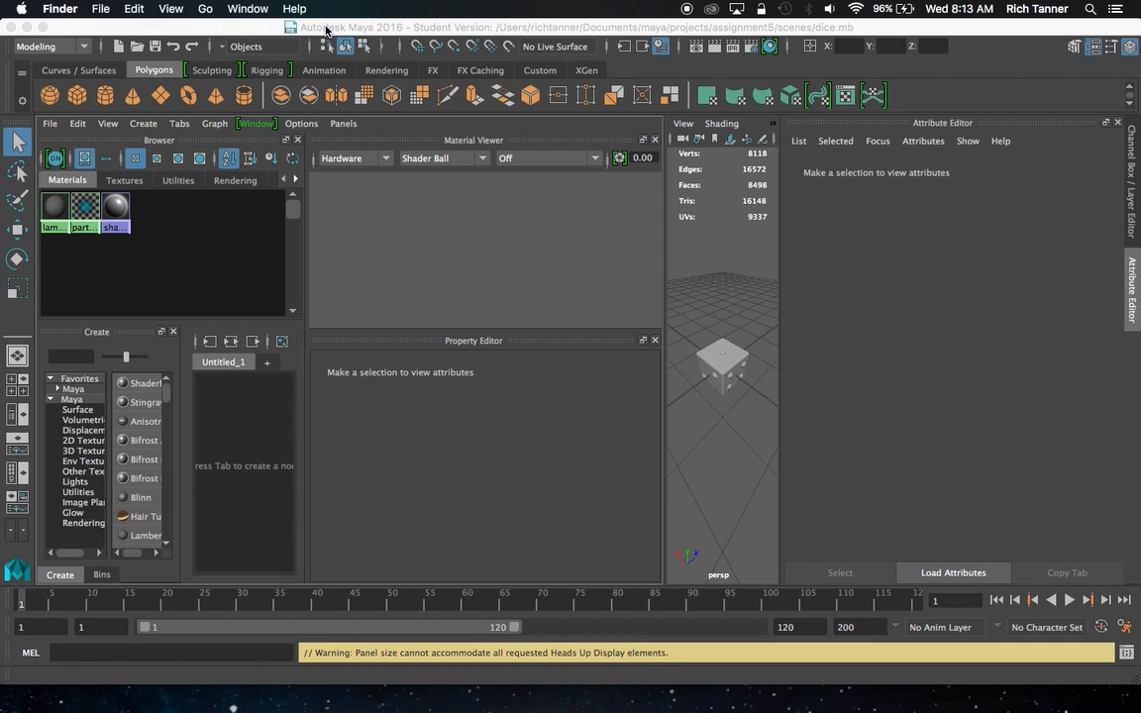
pyautogui.click(414, 29)
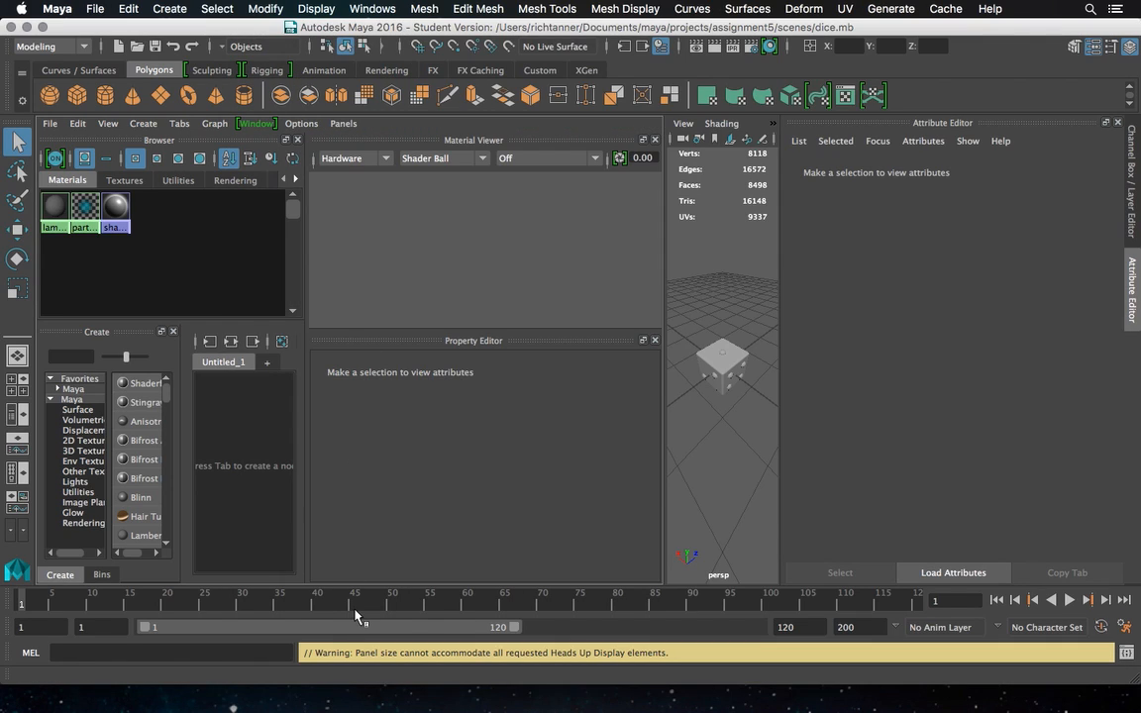
# Create three new Blinn materials in the Hypershade
pyautogui.click(138, 499)
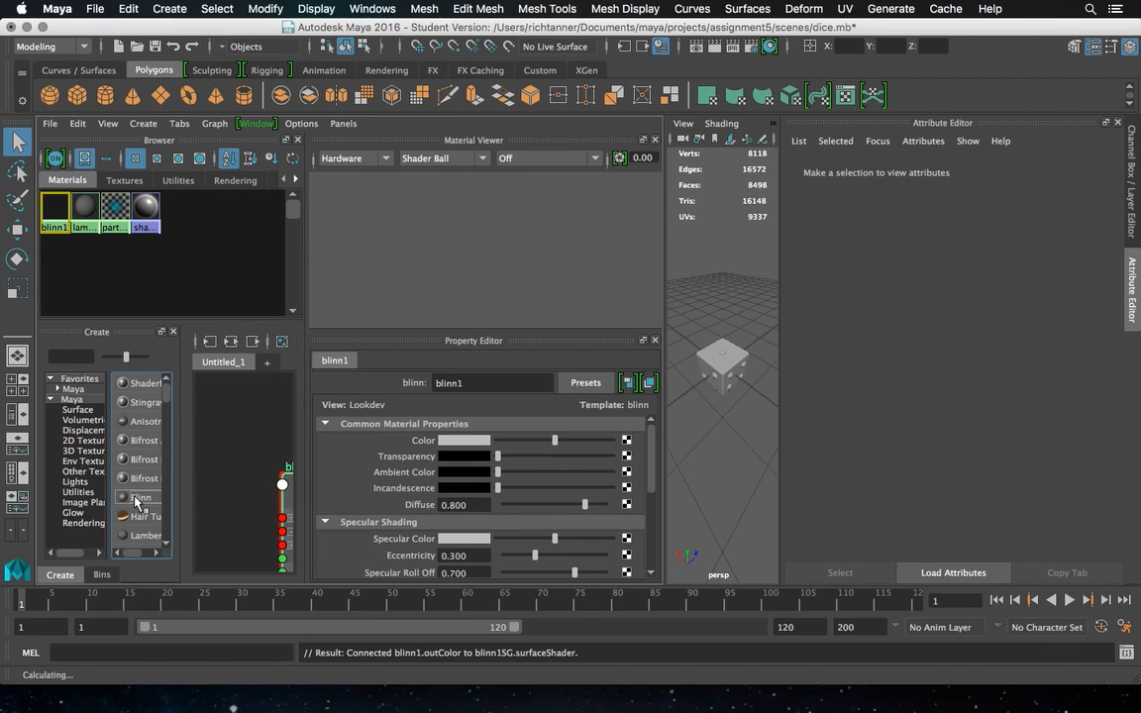
pyautogui.click(137, 499)
pyautogui.click(138, 499)
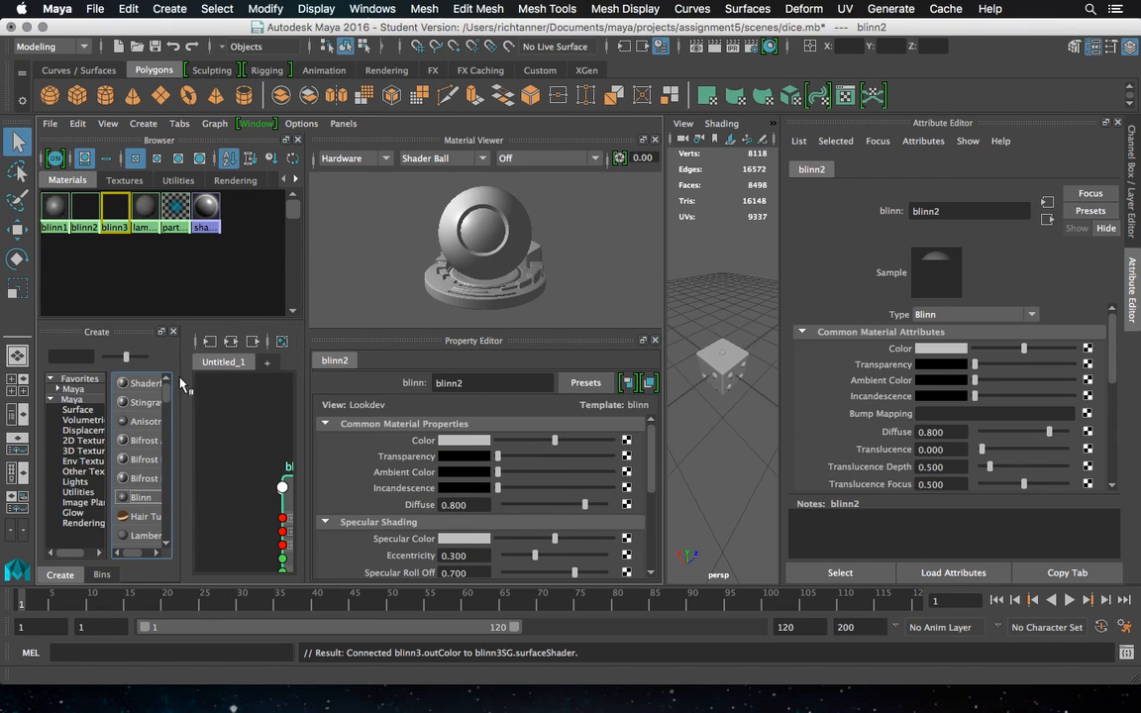
# Rename the first Blinn material as mBlack
pyautogui.click(55, 205)
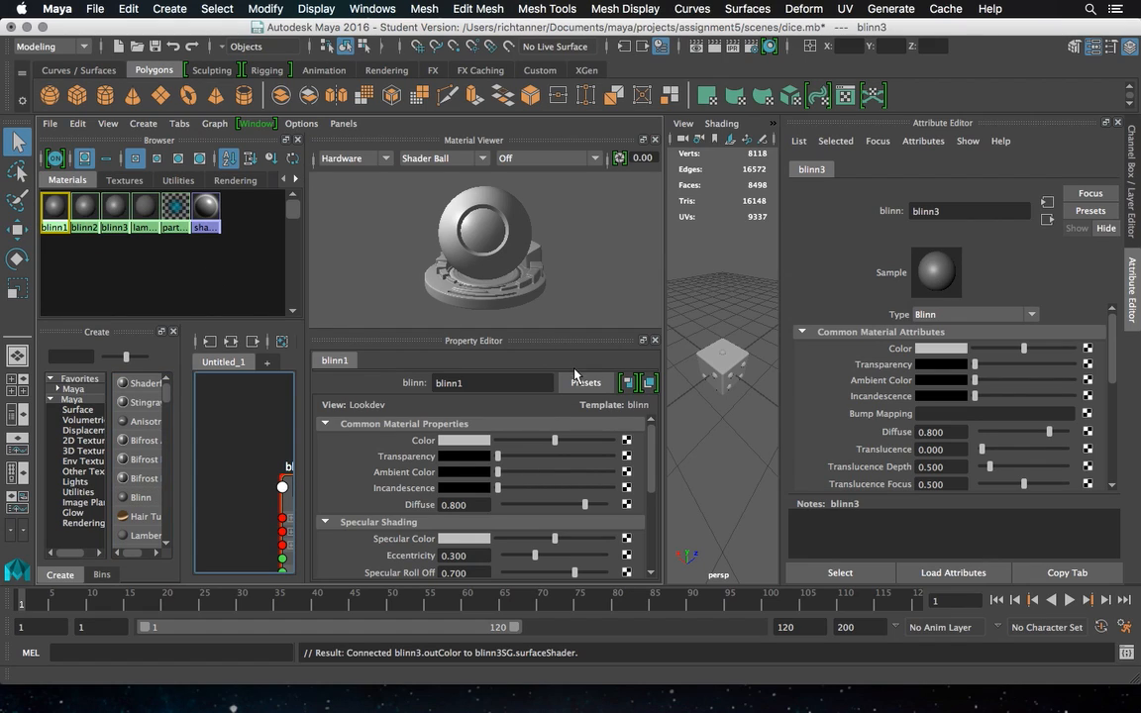
pyautogui.doubleClick(499, 383)
pyautogui.write('m')
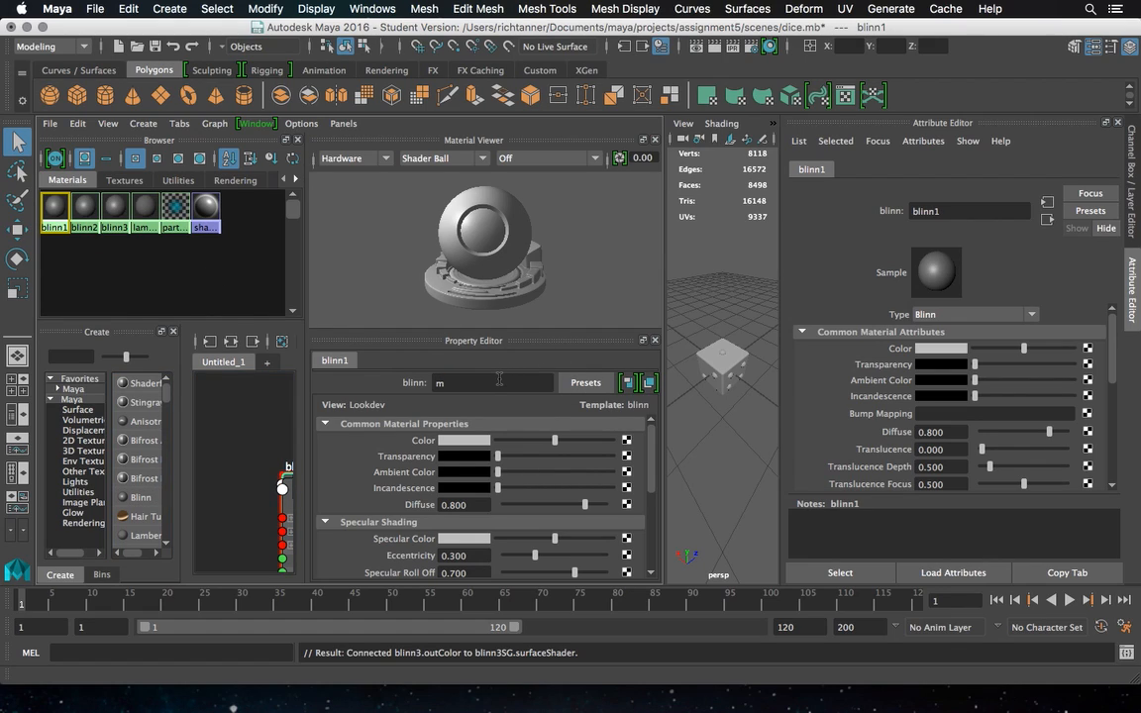
pyautogui.write('Black')
pyautogui.press('Return')
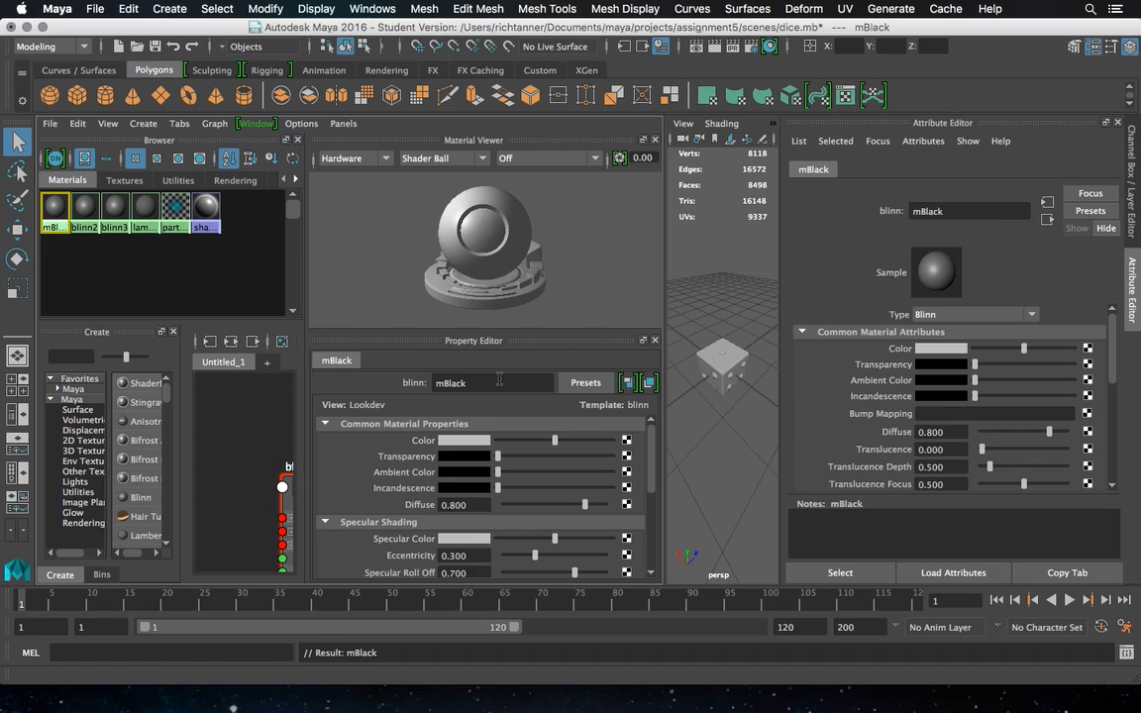
# Set the mBlack material's color to black
pyautogui.click(466, 440)
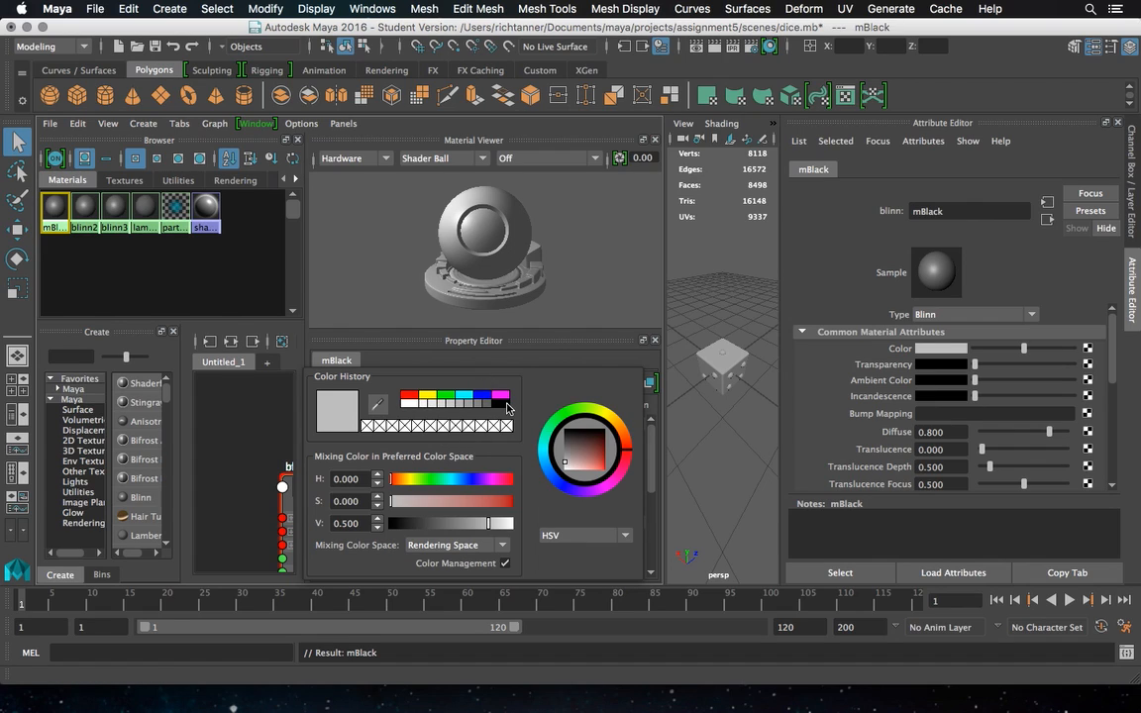
pyautogui.click(507, 405)
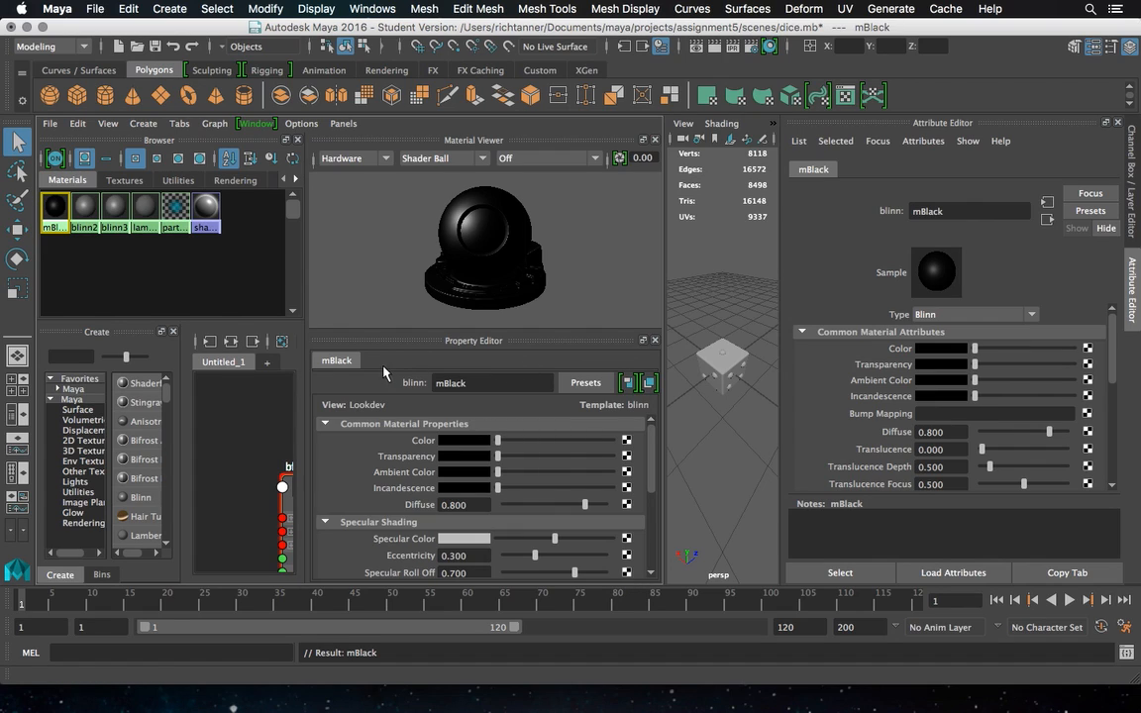
# Rename the second Blinn material as mWhite and set its color to white
pyautogui.click(85, 206)
pyautogui.doubleClick(474, 382)
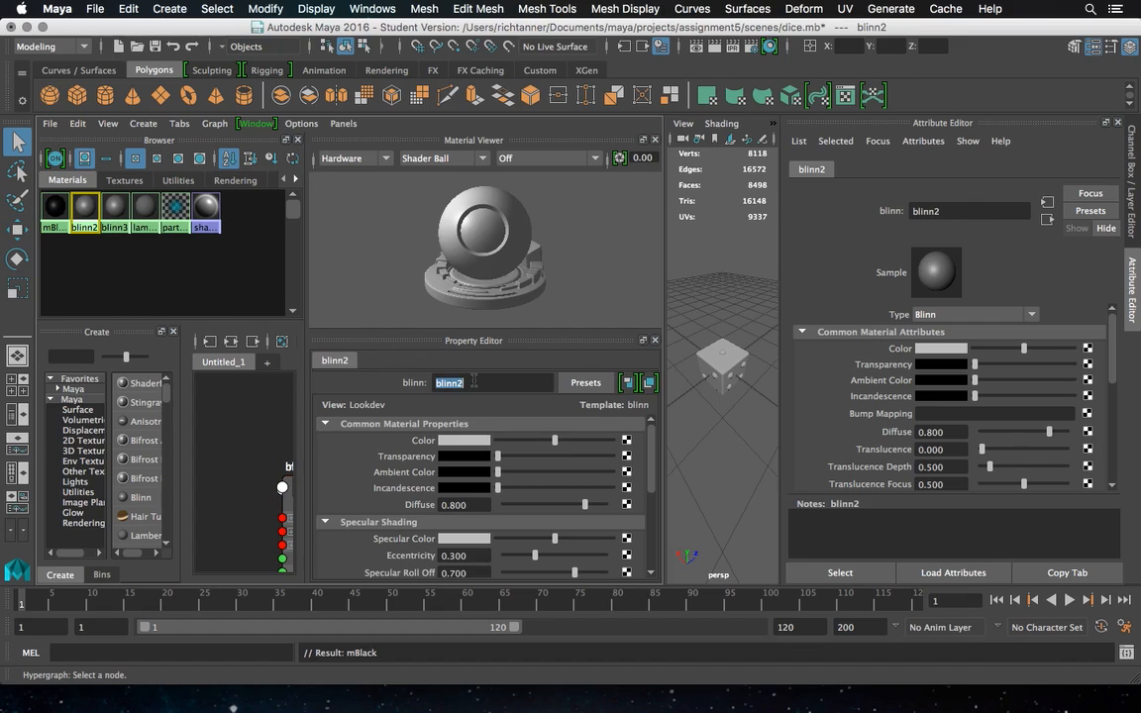
pyautogui.write('mWhite')
pyautogui.press('Return')
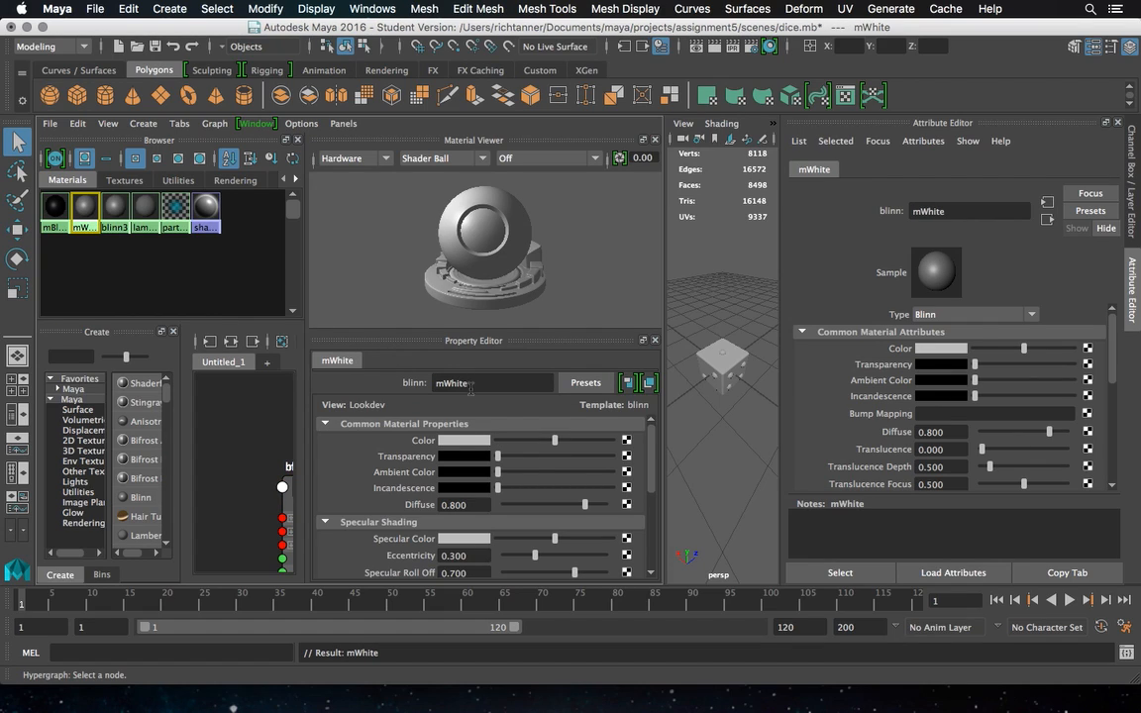
pyautogui.click(459, 442)
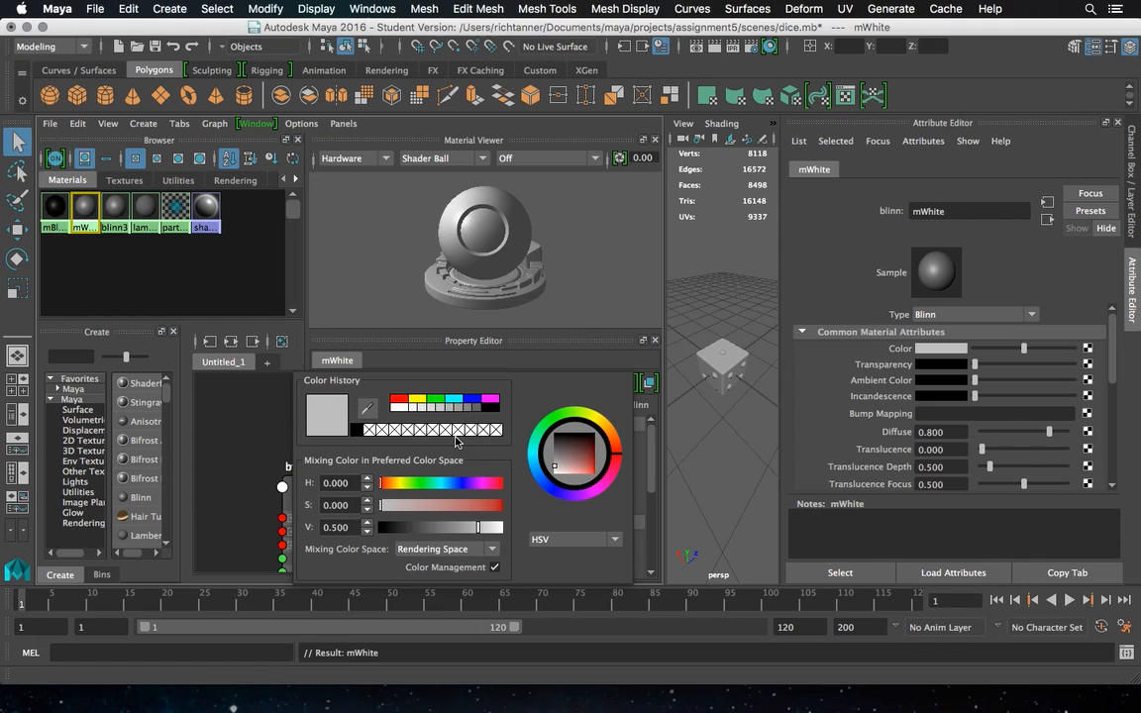
pyautogui.click(401, 409)
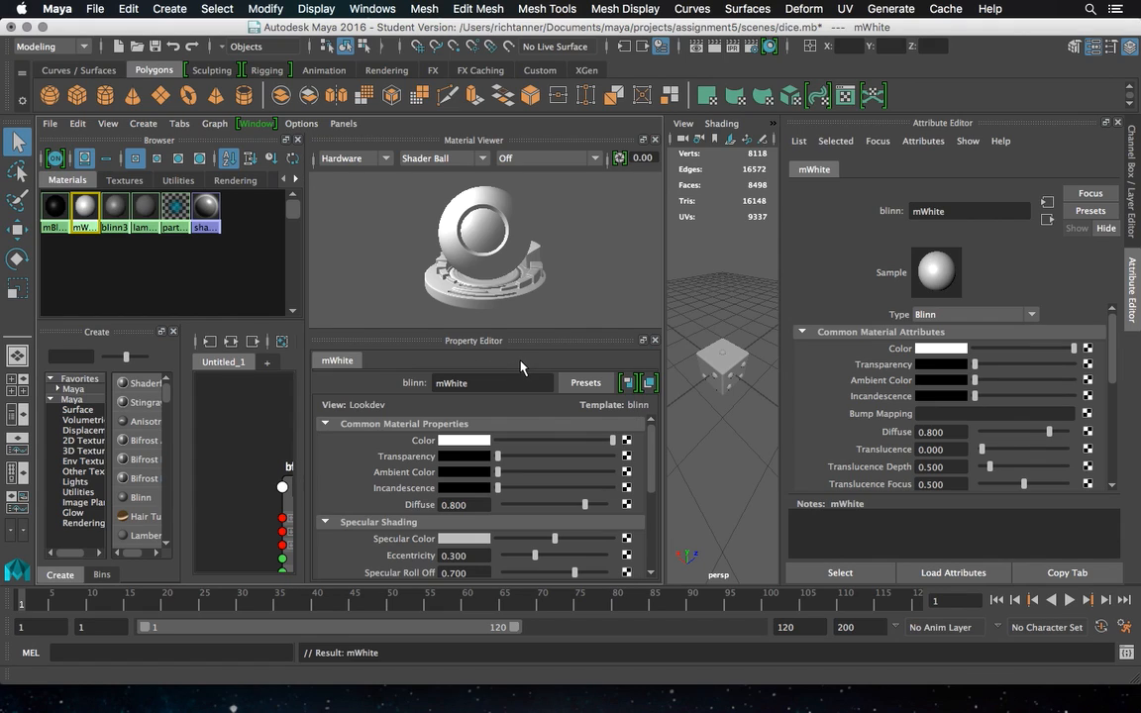
# Rename the third Blinn material as mRed and set its color to a darker red with a value of about 0.514
pyautogui.click(115, 206)
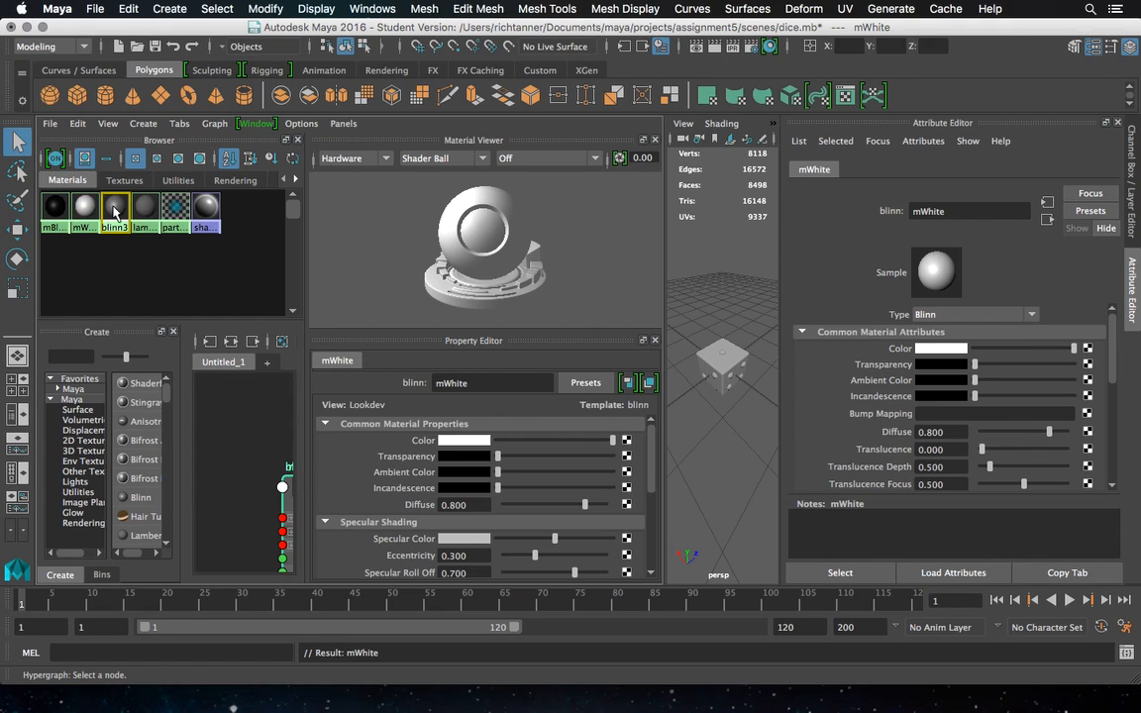
pyautogui.doubleClick(466, 383)
pyautogui.write('m')
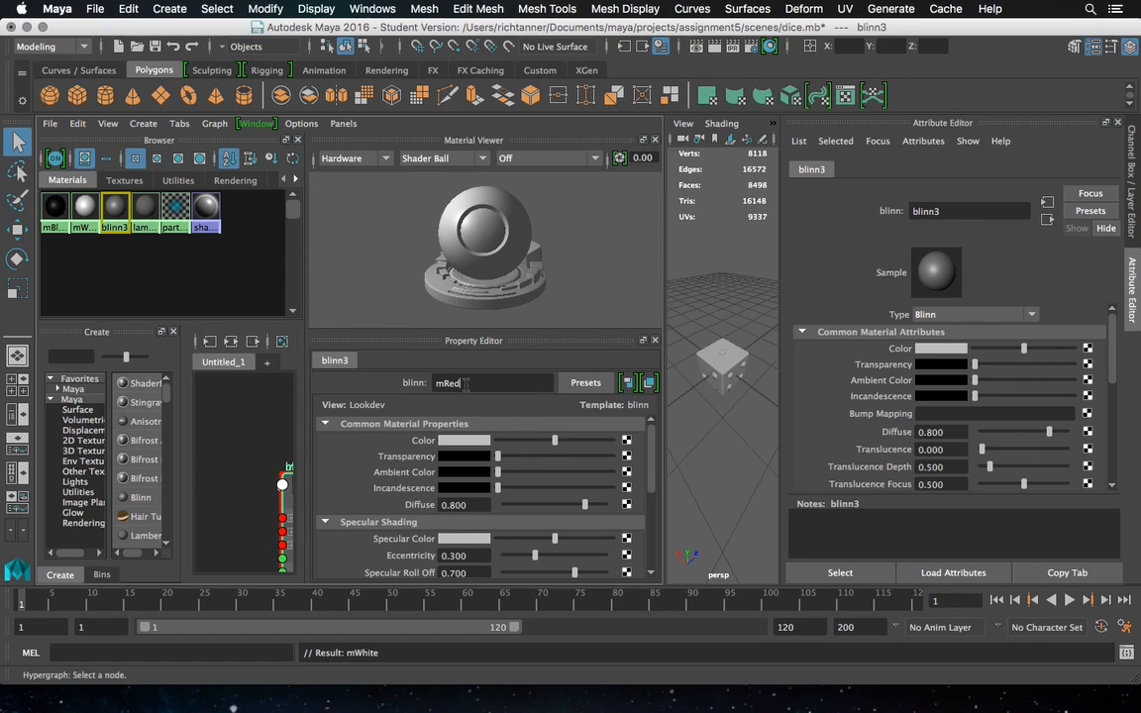
pyautogui.write('Red')
pyautogui.press('Return')
pyautogui.click(462, 440)
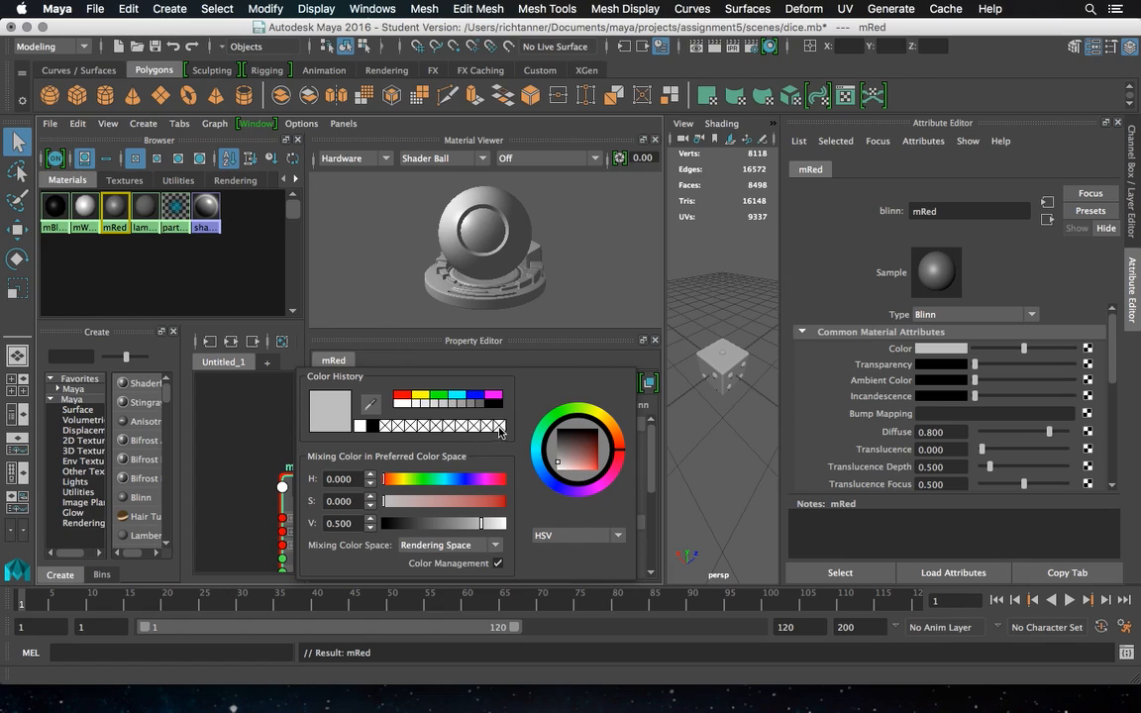
pyautogui.click(395, 396)
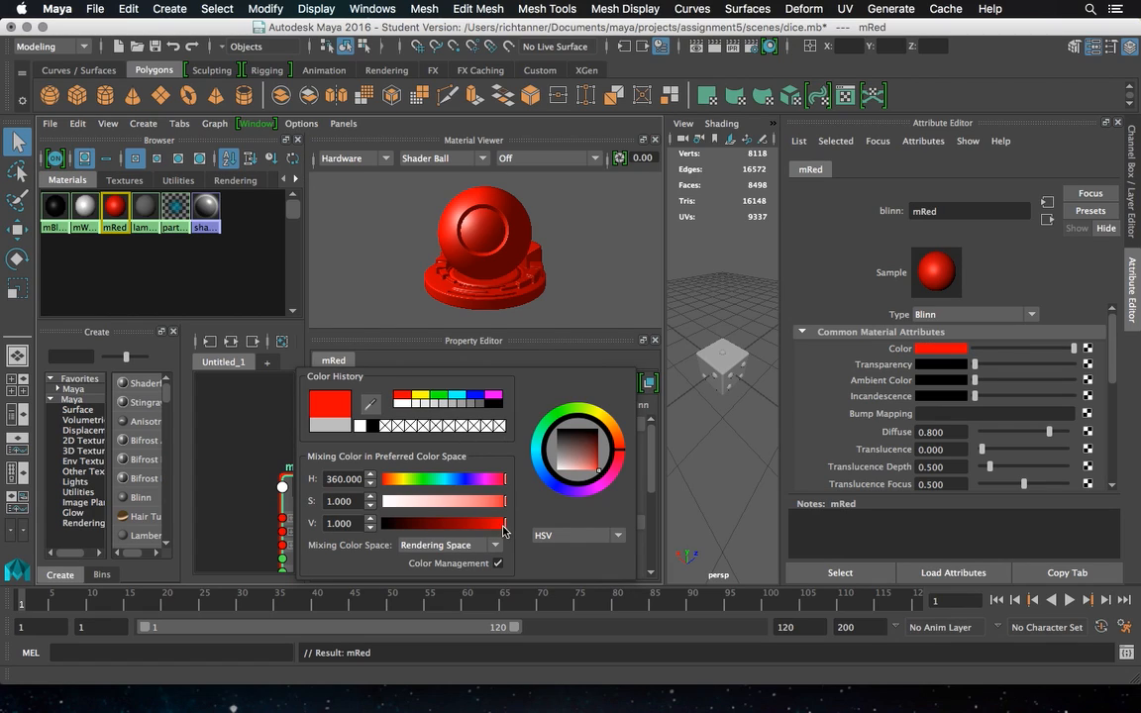
pyautogui.moveTo(504, 530); pyautogui.dragTo(481, 530)
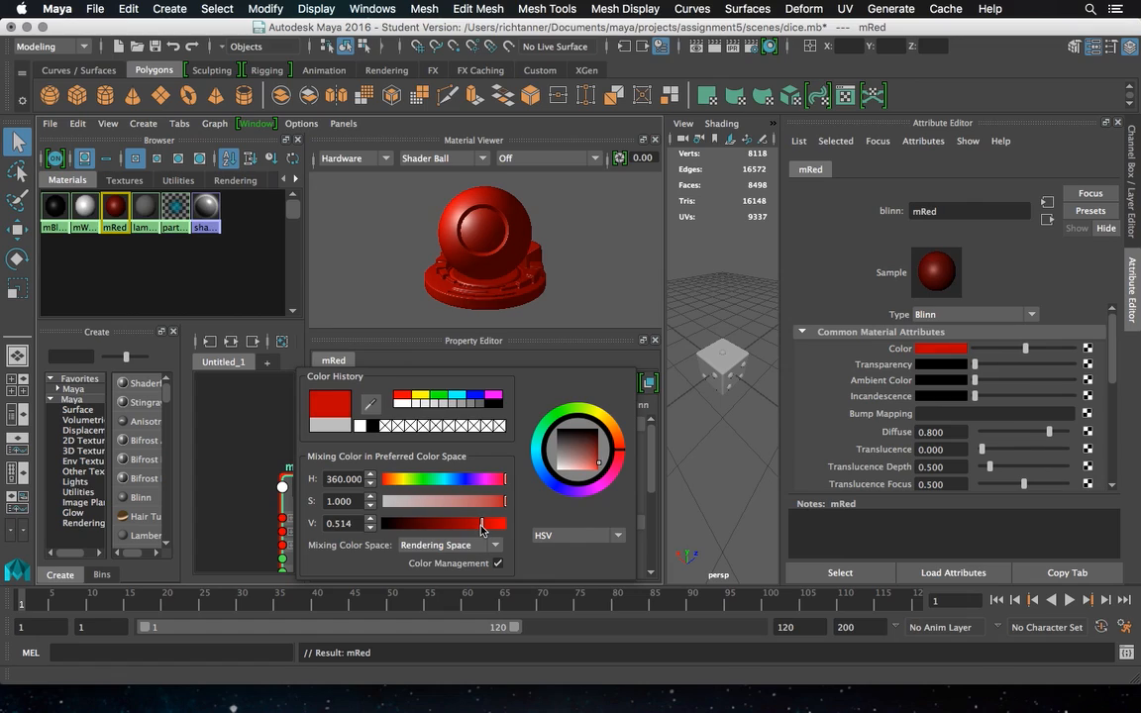
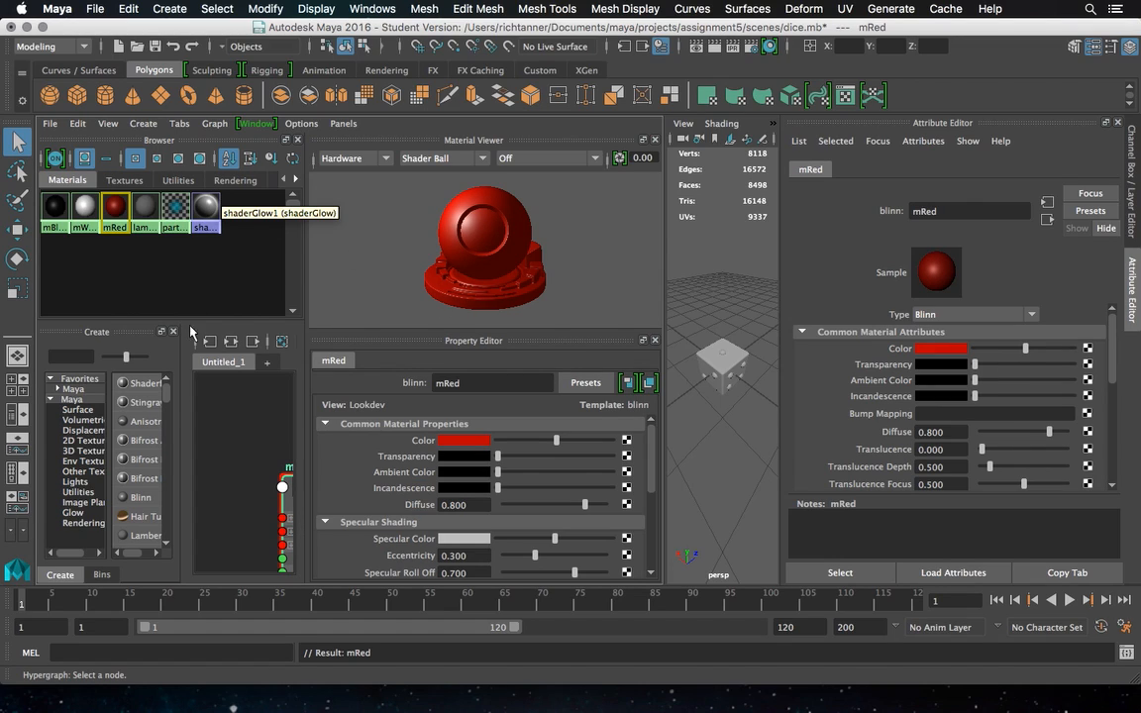
# Switch to the single perspective view, duplicate the dice with its pips, and move the copy to about 3.188 along Z
pyautogui.click(19, 357)
pyautogui.click(479, 327)
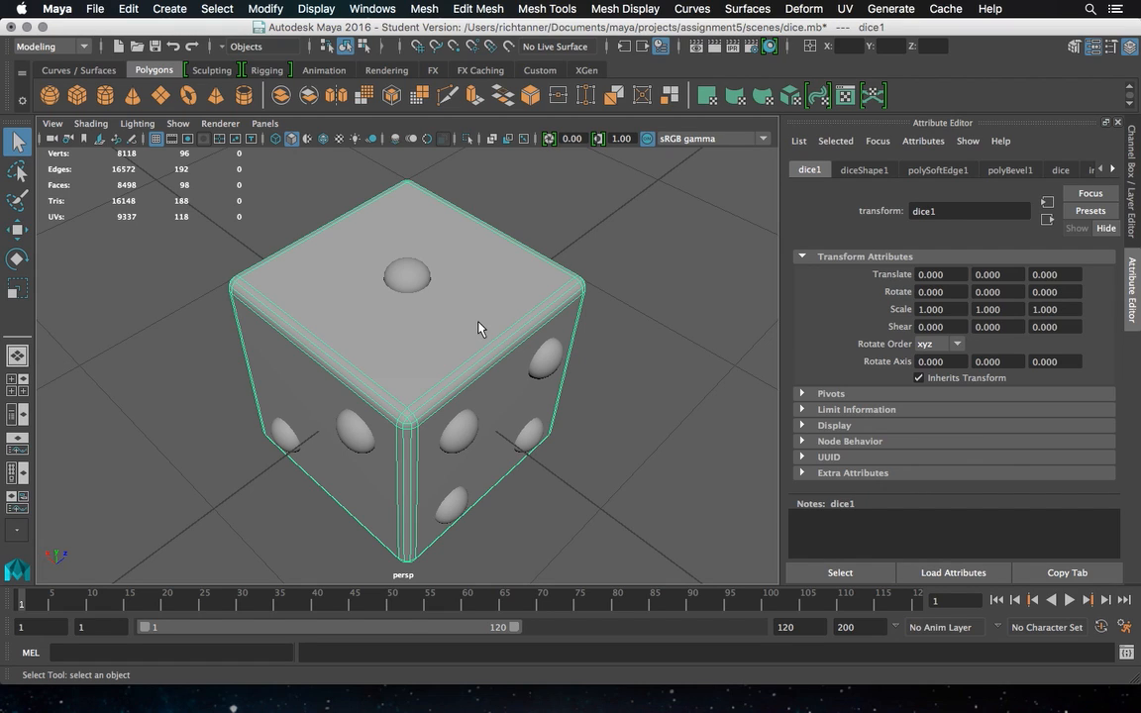
pyautogui.scroll(-5, 585, 267)
pyautogui.moveTo(619, 221); pyautogui.dragTo(264, 525)
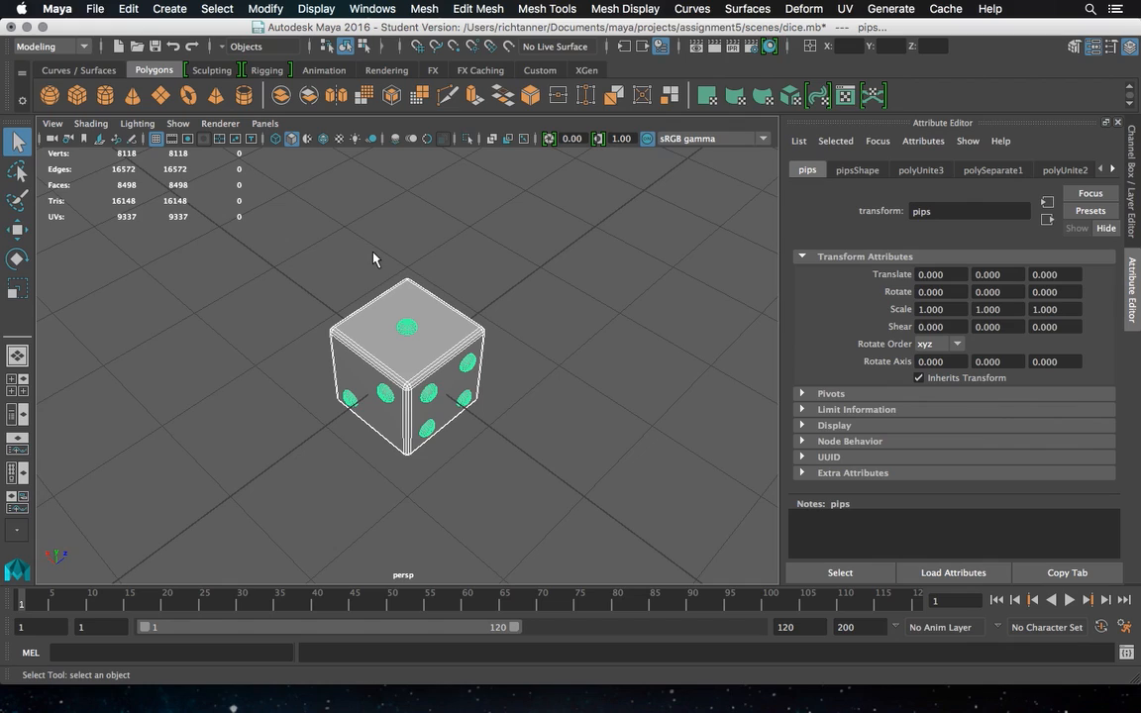
pyautogui.hotkey('ctrl', 'd')
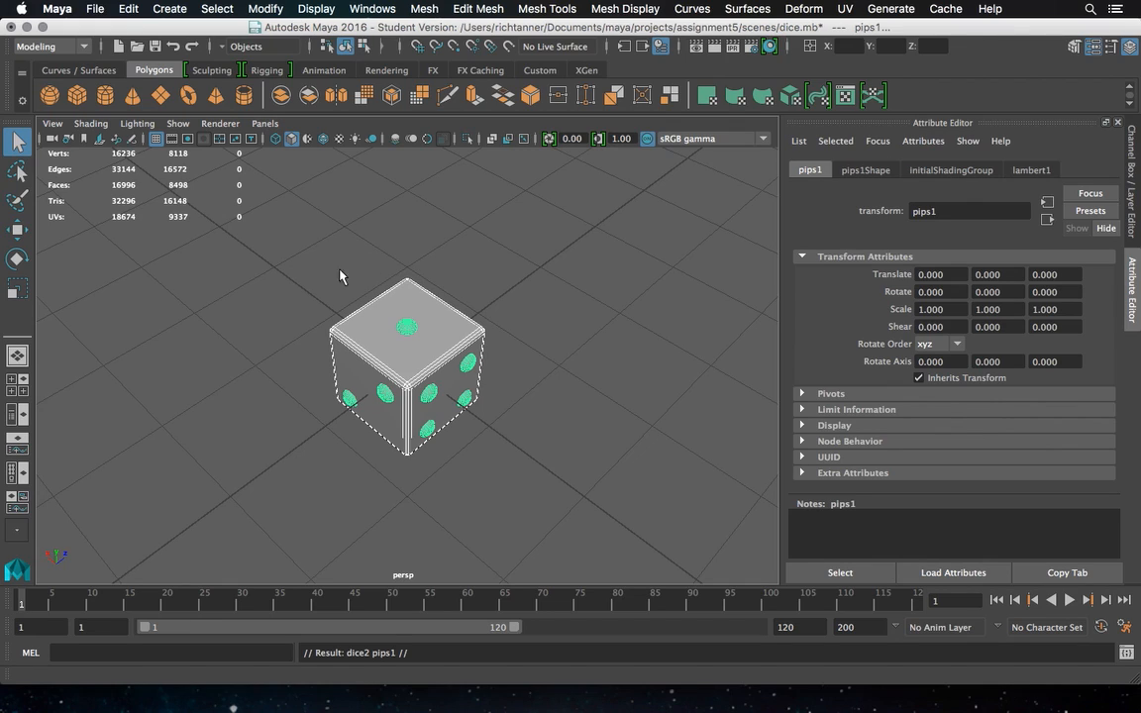
pyautogui.click(18, 230)
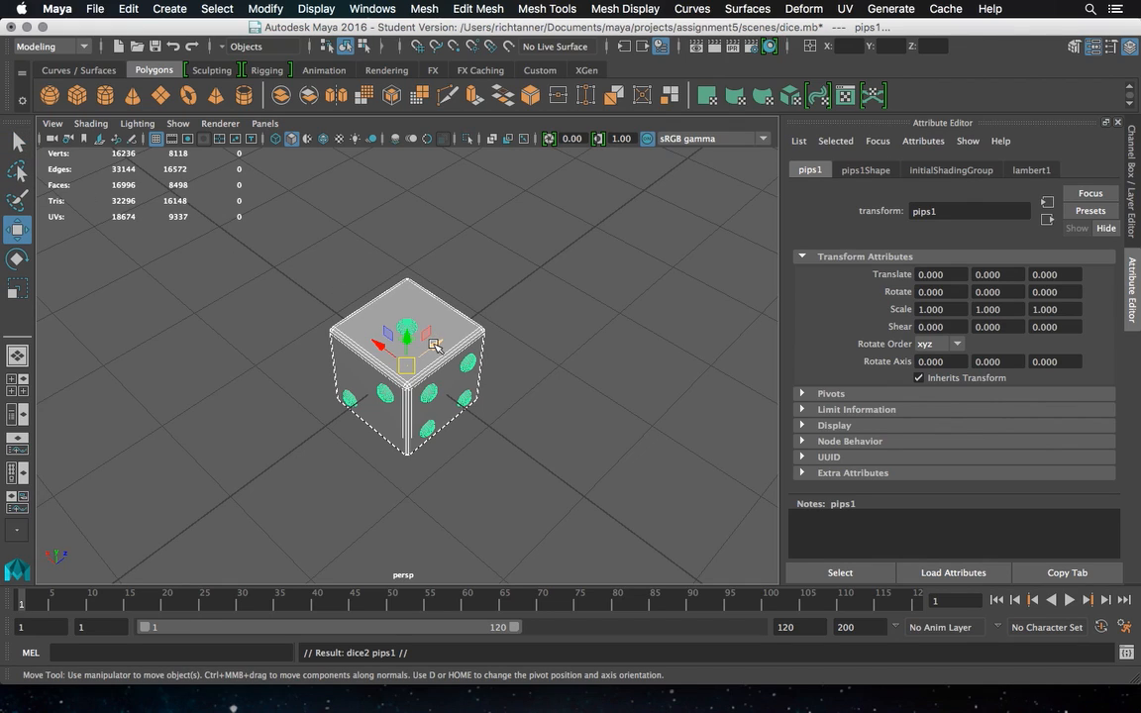
pyautogui.moveTo(436, 342); pyautogui.dragTo(626, 203)
# Duplicate the original dice with its pips again and move this copy to about -2.314 along Z
pyautogui.moveTo(221, 246); pyautogui.dragTo(509, 449)
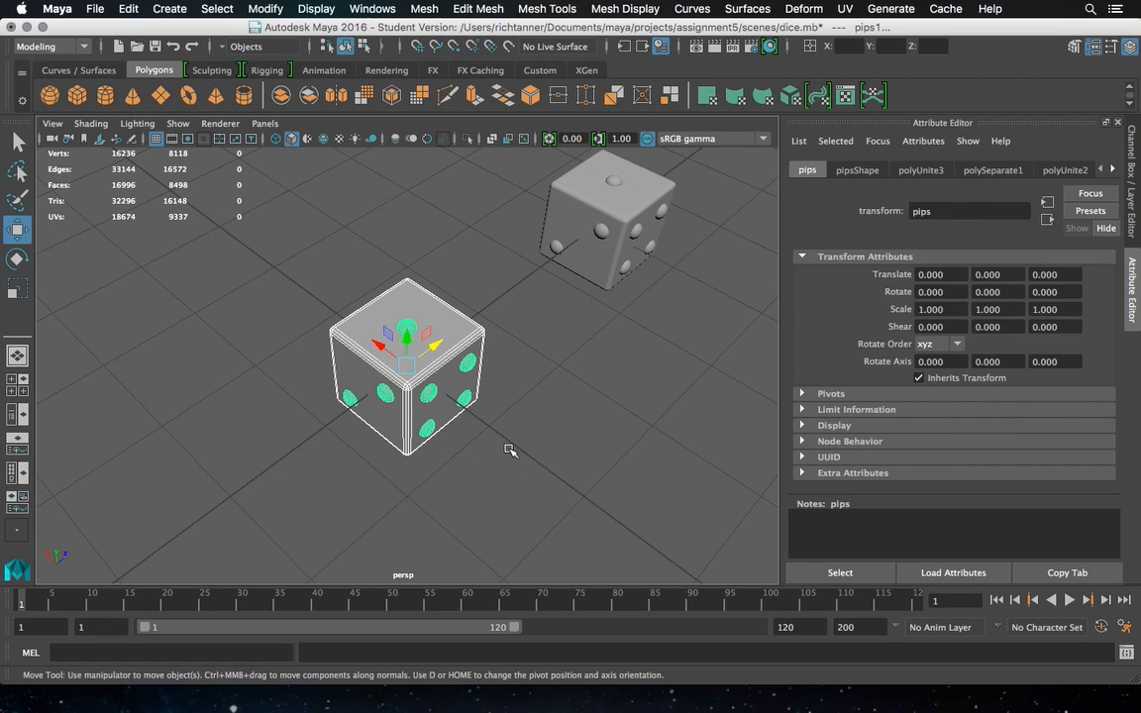
pyautogui.hotkey('ctrl', 'd')
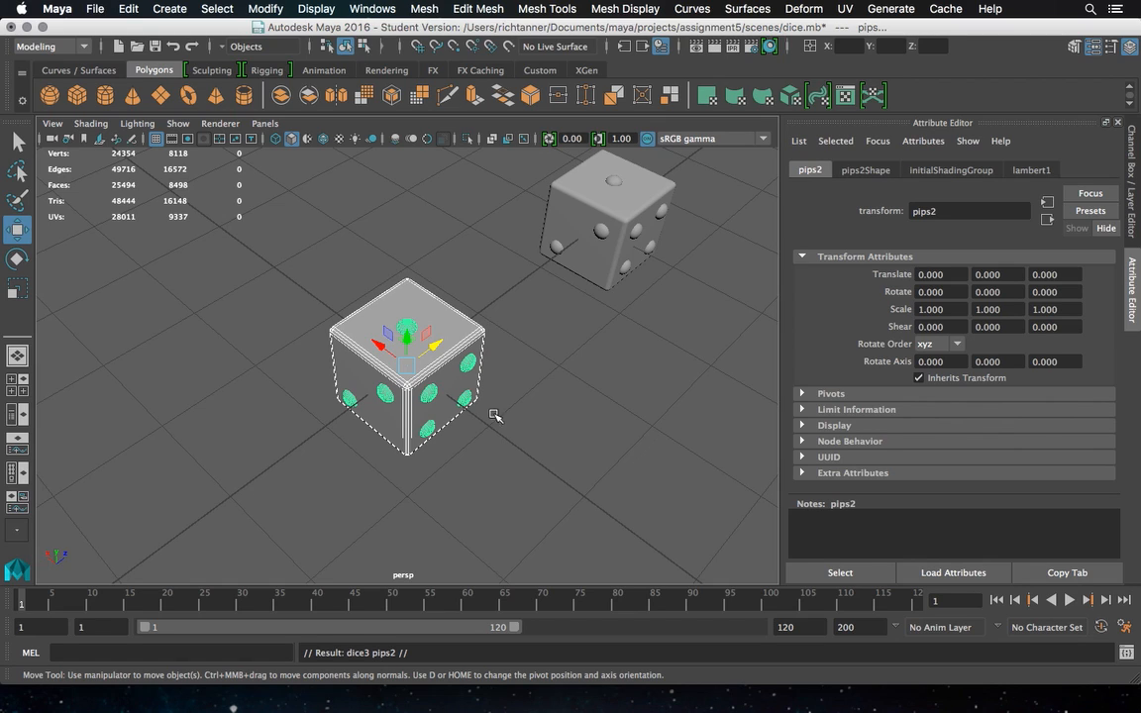
pyautogui.moveTo(433, 347); pyautogui.dragTo(196, 448)
pyautogui.click(514, 359)
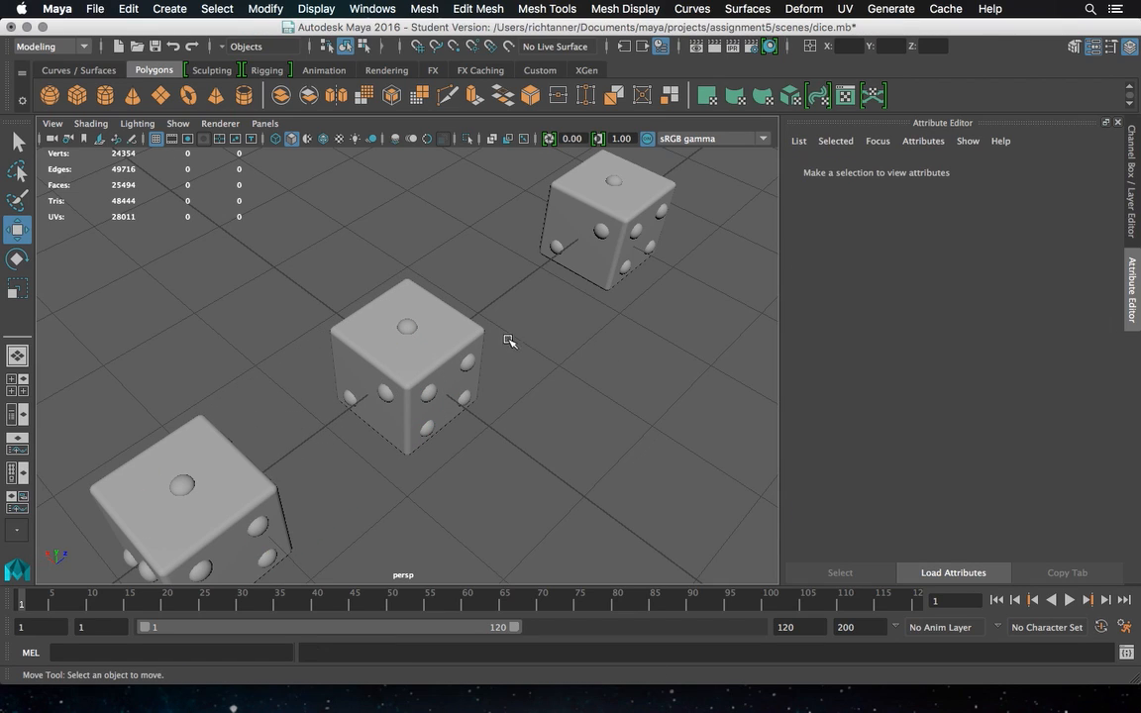
# Assign the existing mWhite material to the middle dice's body and mBlack to its pips
pyautogui.click(441, 331)
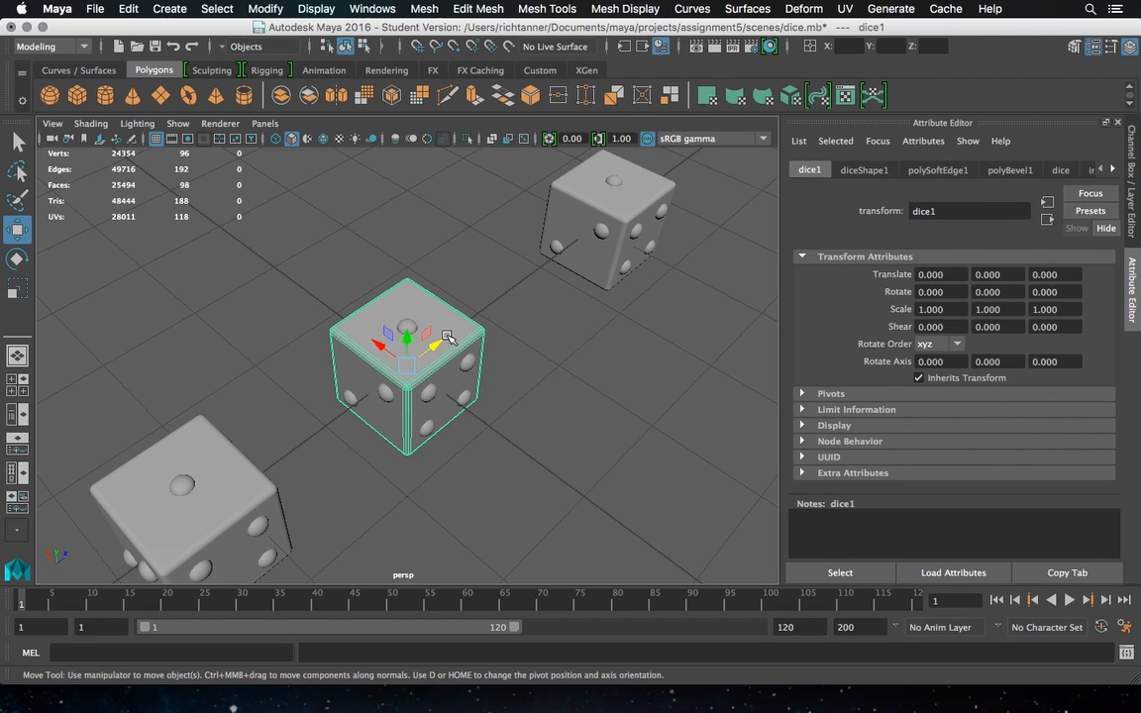
pyautogui.moveTo(447, 338); pyautogui.dragTo(559, 662, button='right')
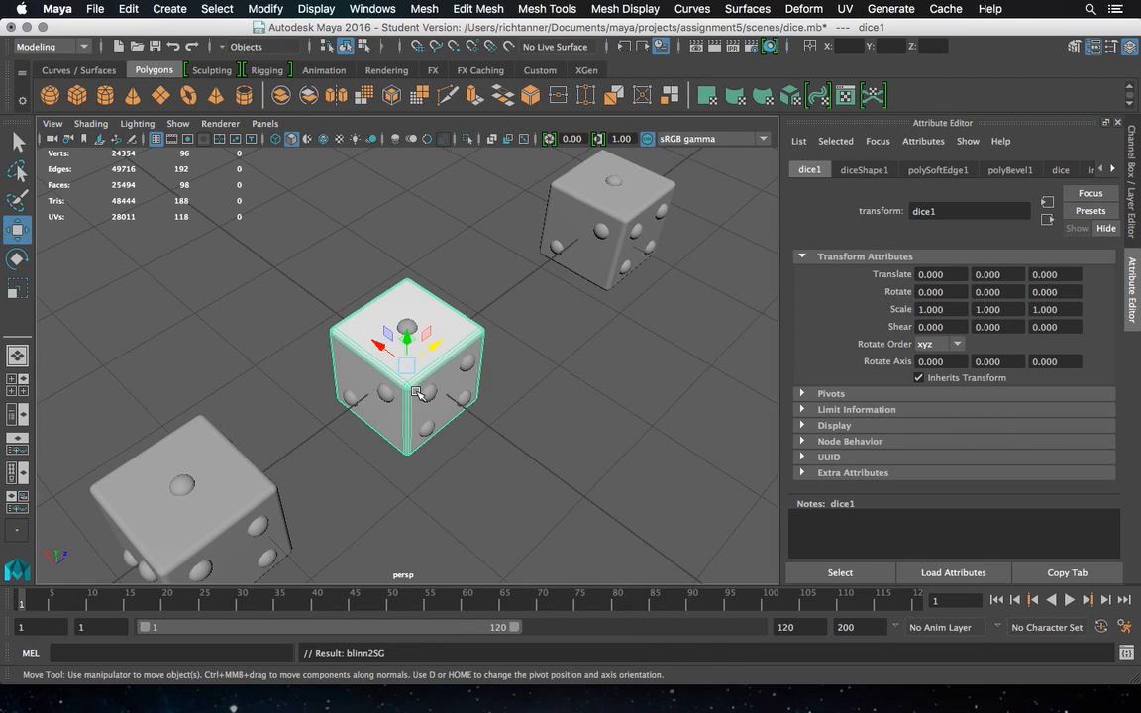
pyautogui.click(409, 326)
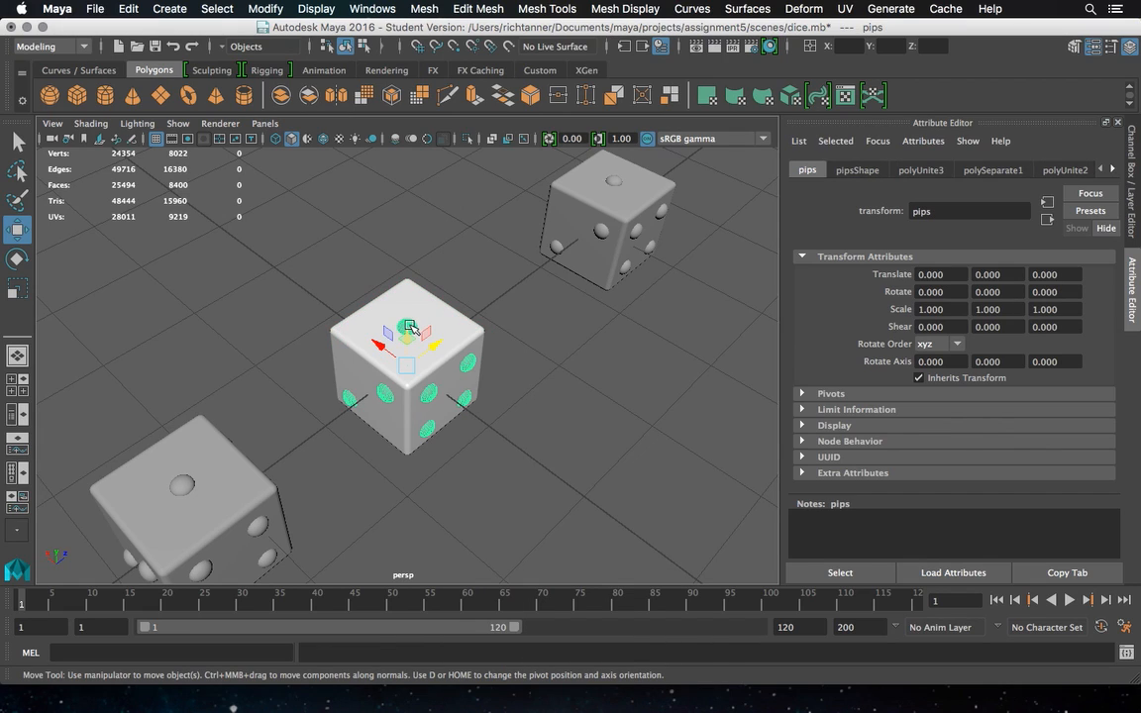
pyautogui.rightClick(411, 324)
pyautogui.moveTo(424, 678)
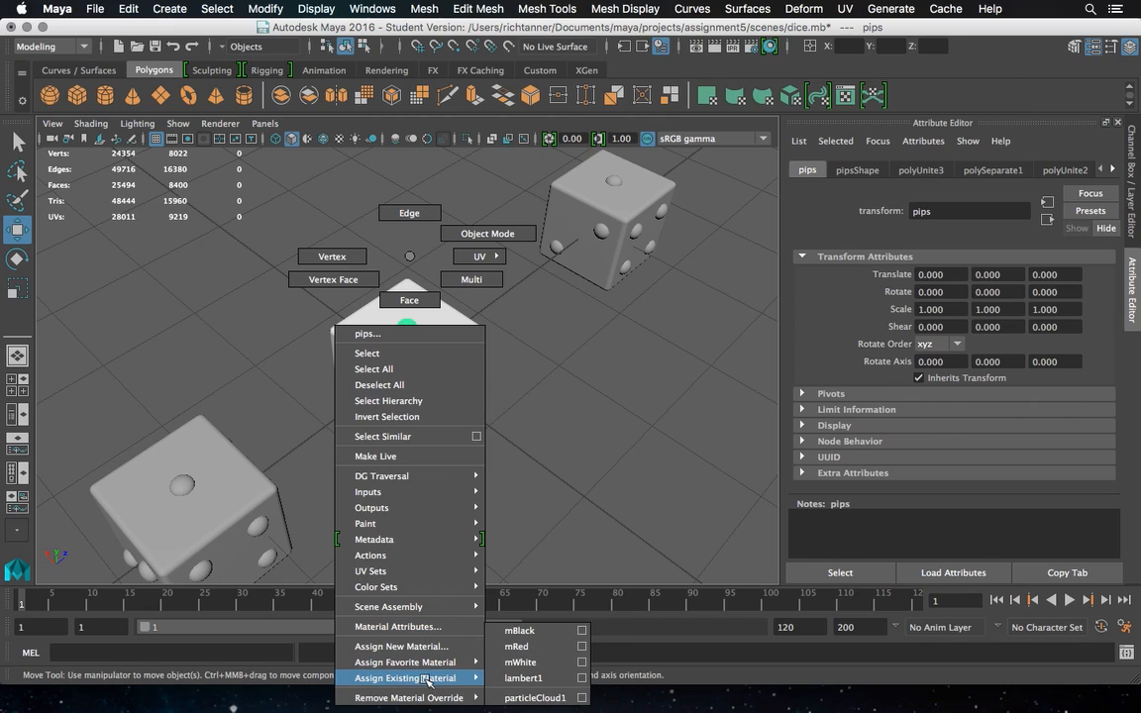
pyautogui.click(514, 633)
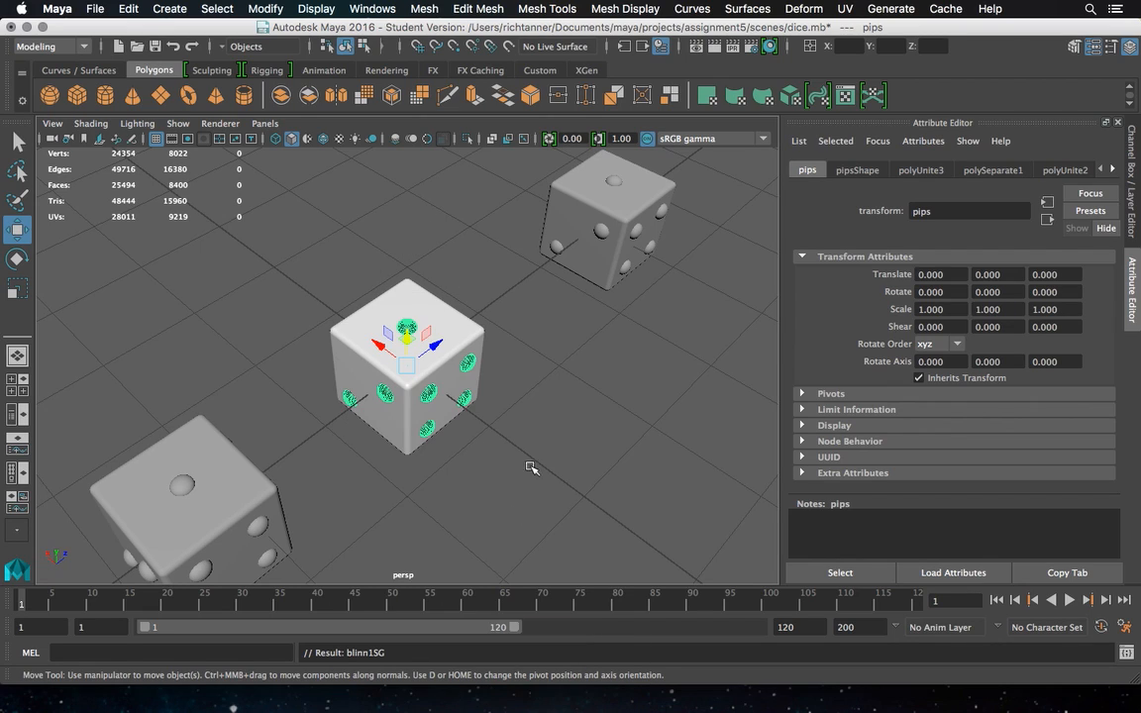
pyautogui.click(545, 436)
# Assign the existing mRed material to the body of the dice copy at positive Z and mWhite to its pips
pyautogui.click(627, 210)
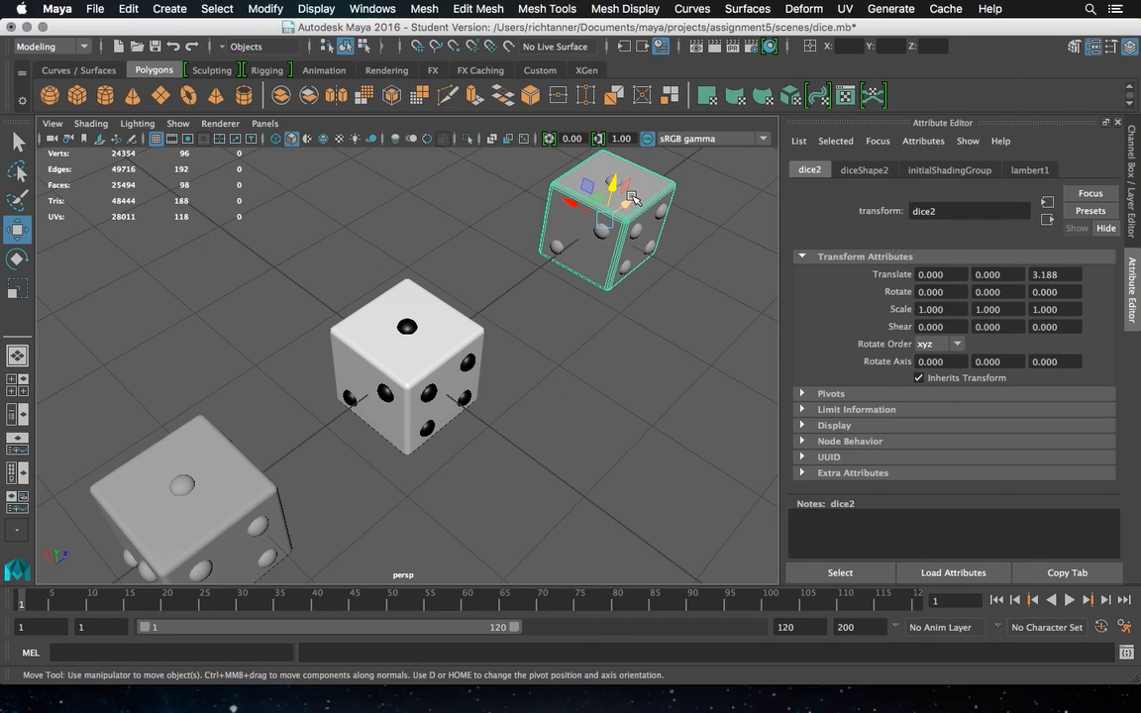
pyautogui.rightClick(627, 208)
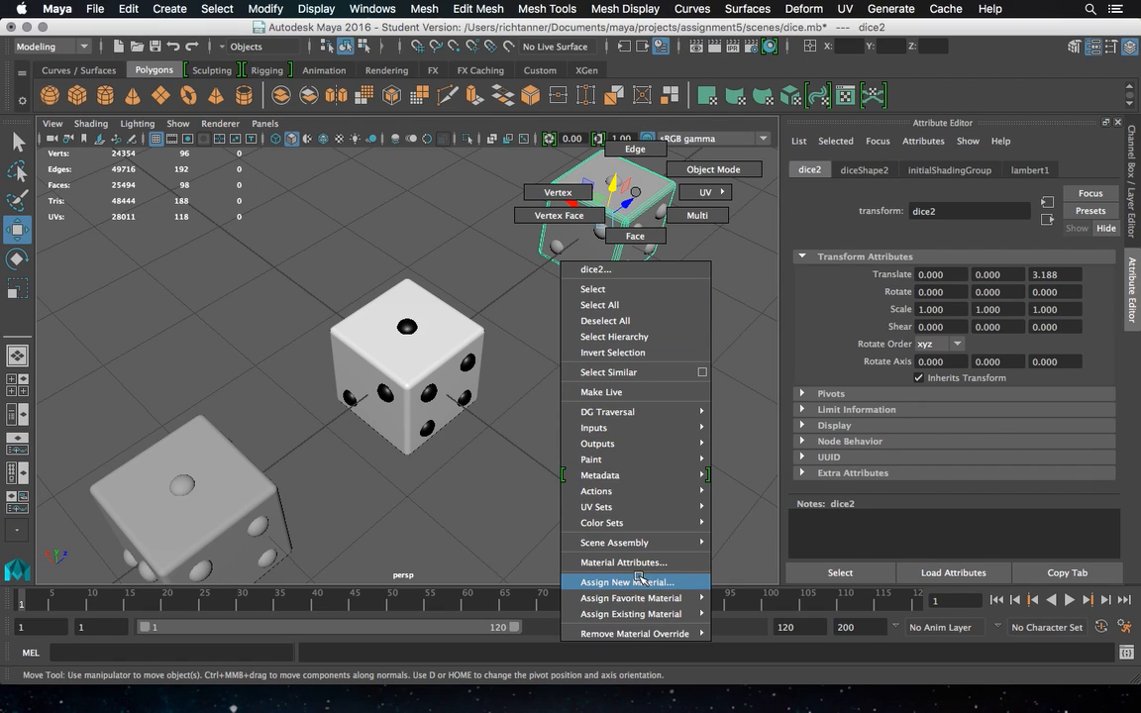
pyautogui.moveTo(668, 614)
pyautogui.click(743, 630)
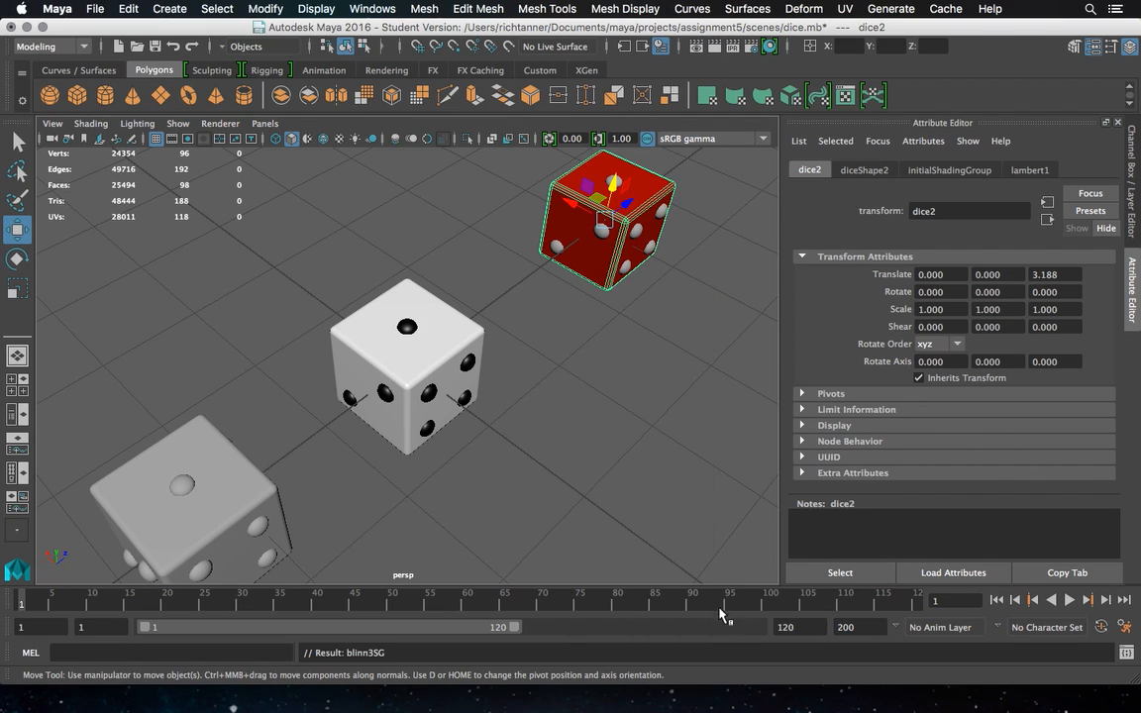
pyautogui.click(636, 230)
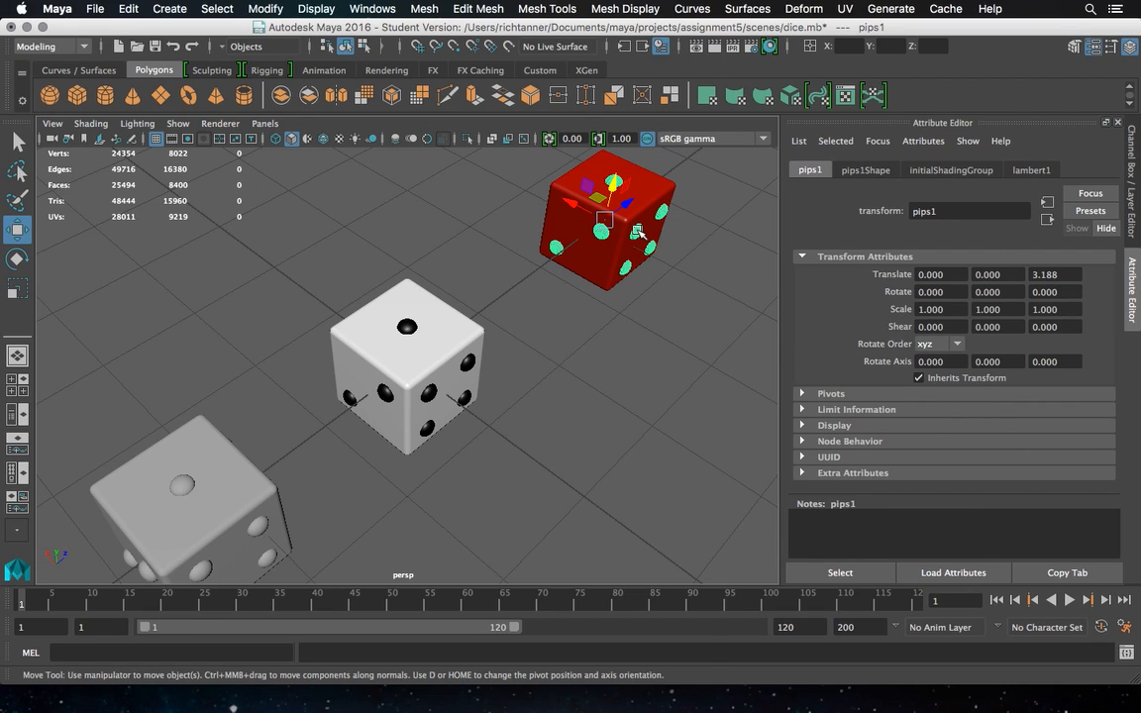
pyautogui.rightClick(636, 230)
pyautogui.moveTo(668, 650)
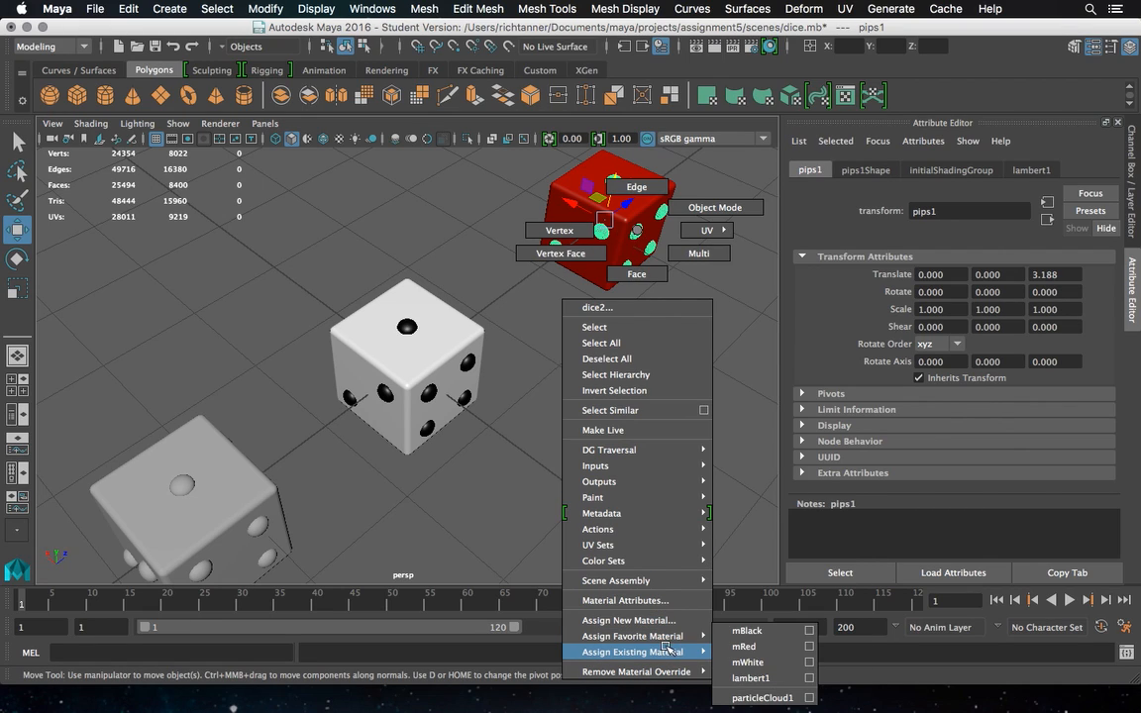
pyautogui.click(748, 662)
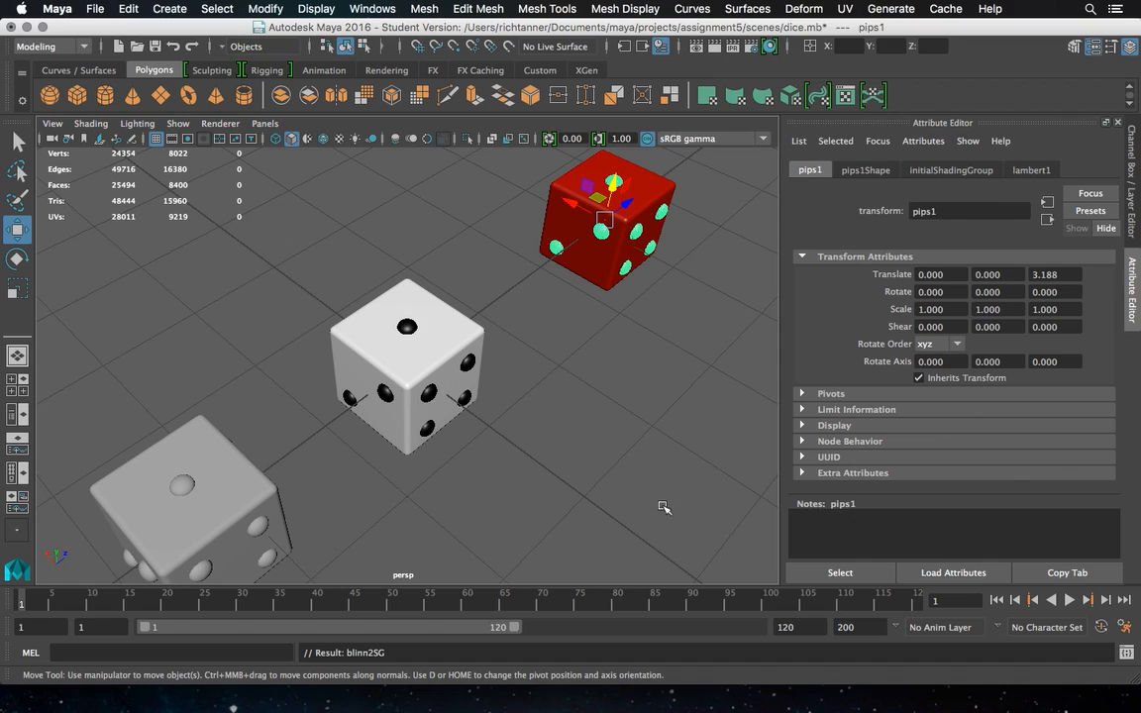
pyautogui.click(604, 461)
# Assign the existing mBlack material to the body of the dice copy at negative Z and mRed to its pips
pyautogui.click(251, 480)
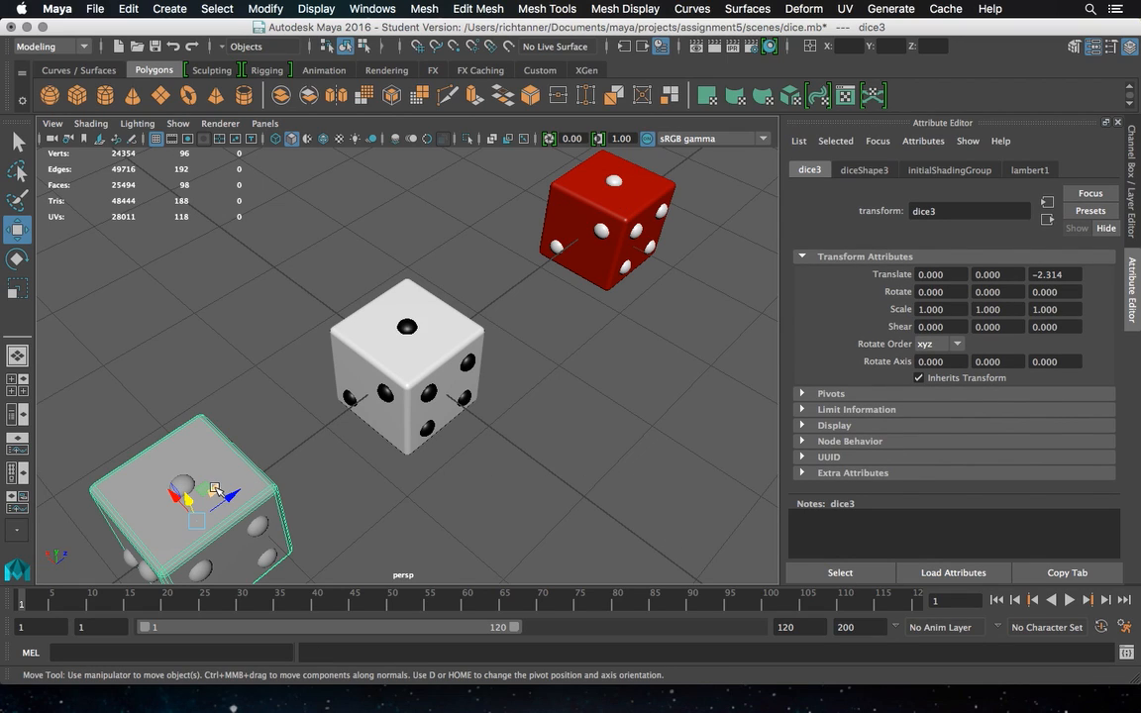
pyautogui.press('f')
pyautogui.moveTo(388, 351); pyautogui.dragTo(495, 630, button='right')
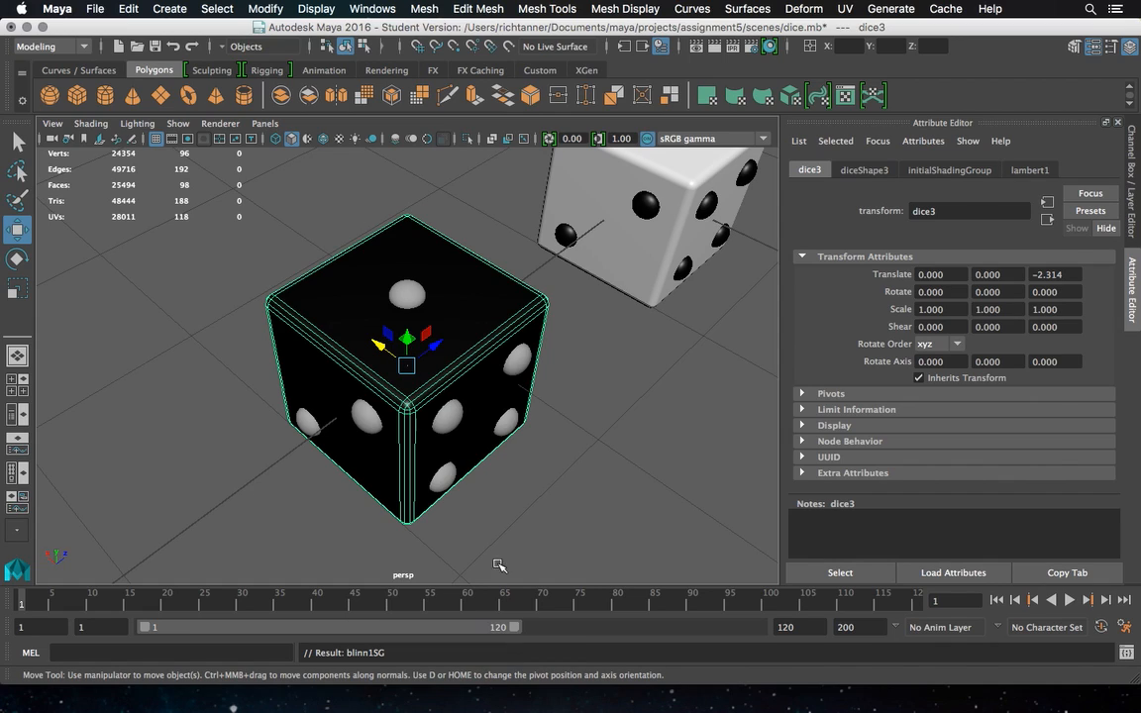
pyautogui.click(413, 293)
pyautogui.moveTo(412, 294); pyautogui.dragTo(523, 654, button='right')
pyautogui.click(646, 360)
pyautogui.scroll(3, 645, 361)
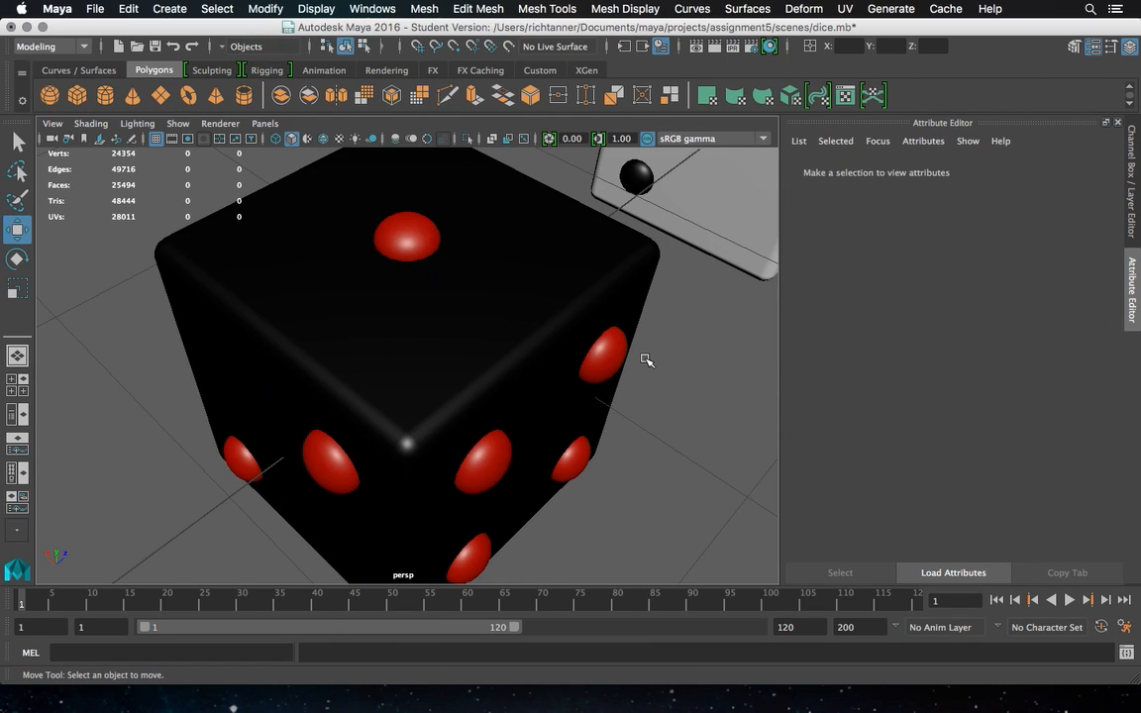
pyautogui.scroll(-5, 646, 361)
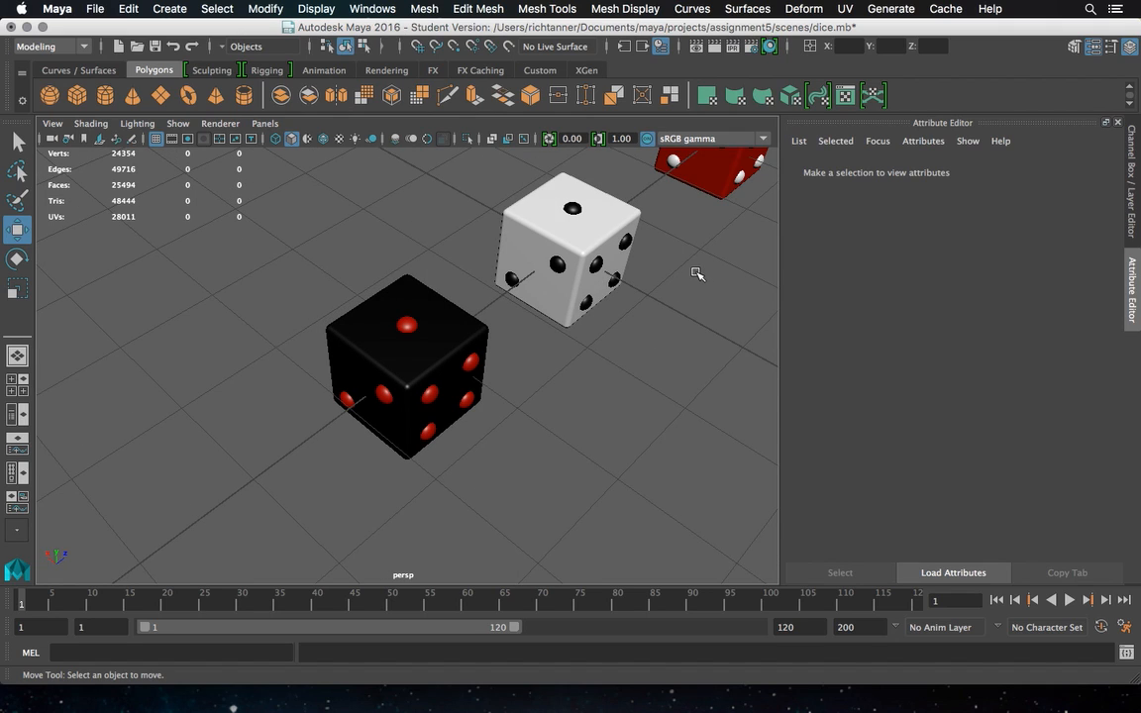
pyautogui.keyDown('alt'); pyautogui.moveTo(697, 273); pyautogui.dragTo(507, 376, button='middle'); pyautogui.keyUp('alt')
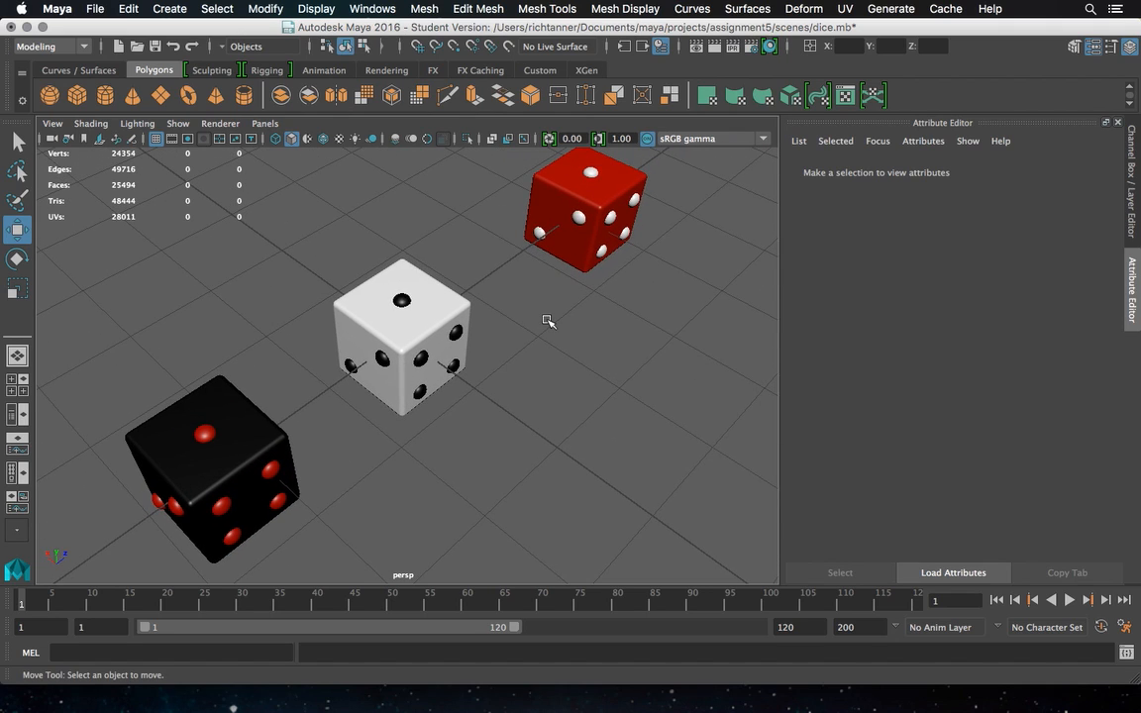
# Select the middle white dice's body and add its black pips to the selection
pyautogui.scroll(-3, 548, 320)
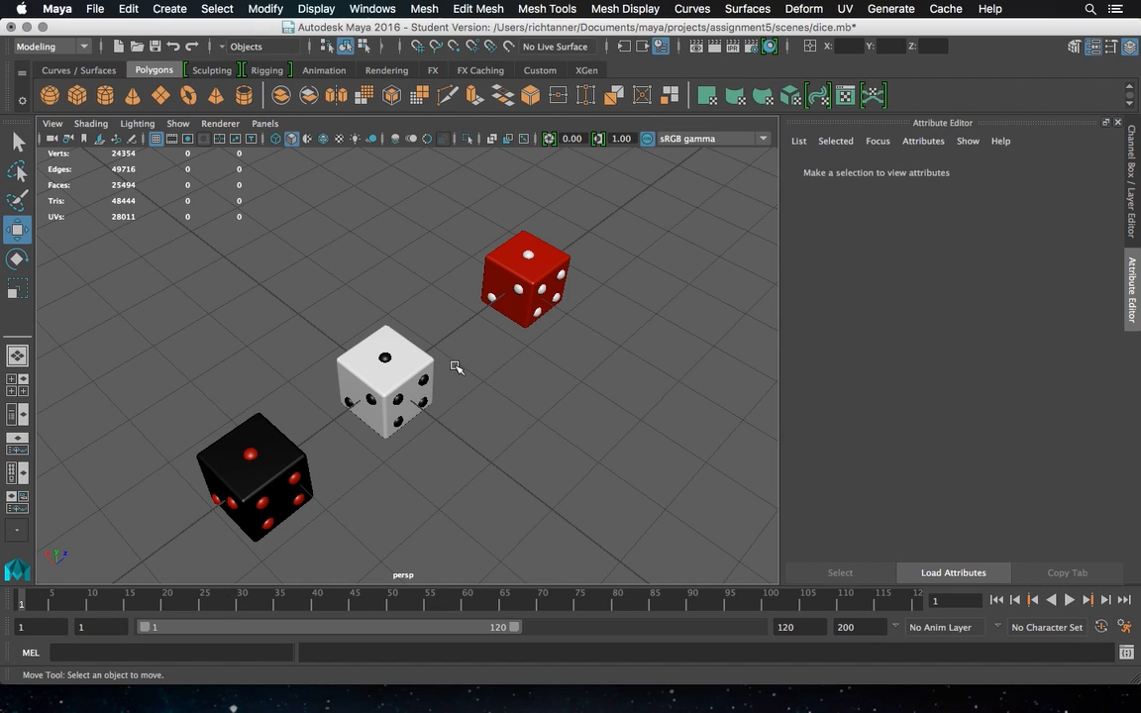
pyautogui.keyDown('alt'); pyautogui.moveTo(456, 367); pyautogui.dragTo(378, 337); pyautogui.keyUp('alt')
pyautogui.click(378, 337)
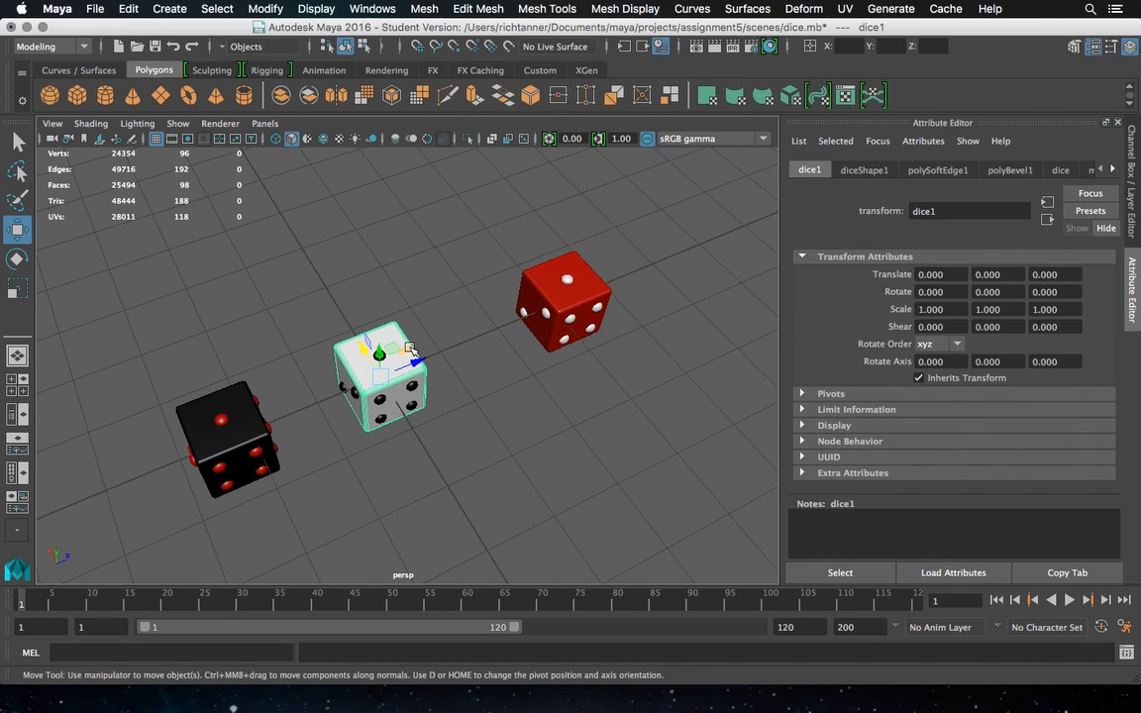
pyautogui.scroll(3, 410, 347)
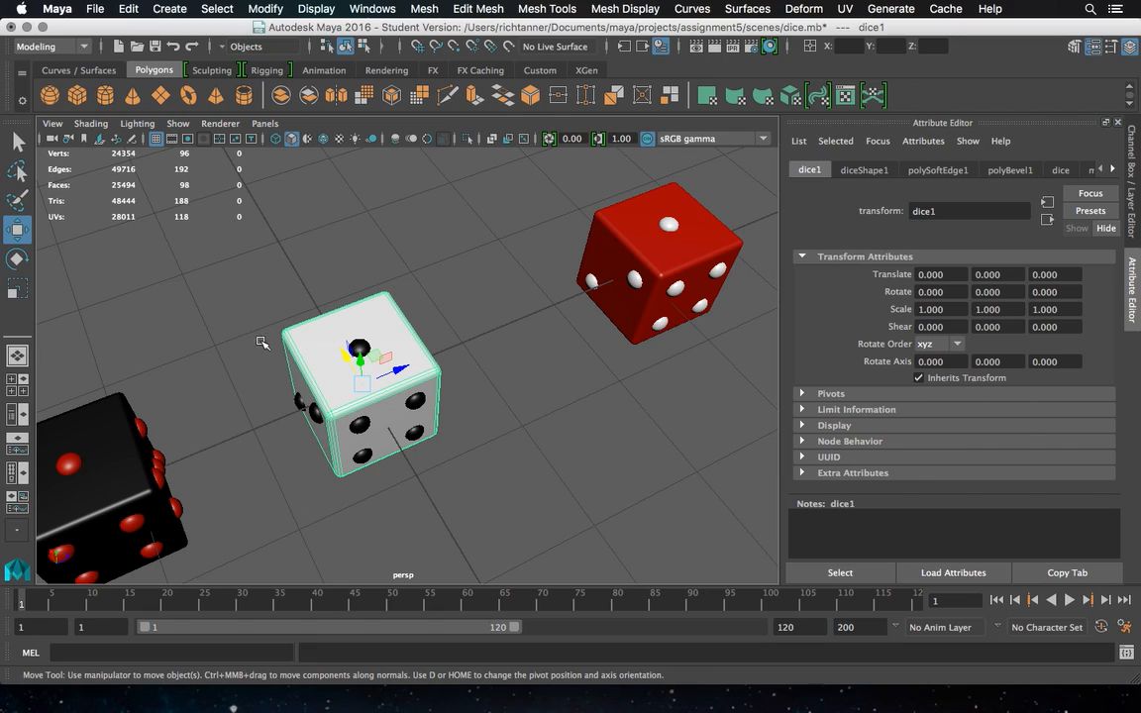
pyautogui.click(17, 142)
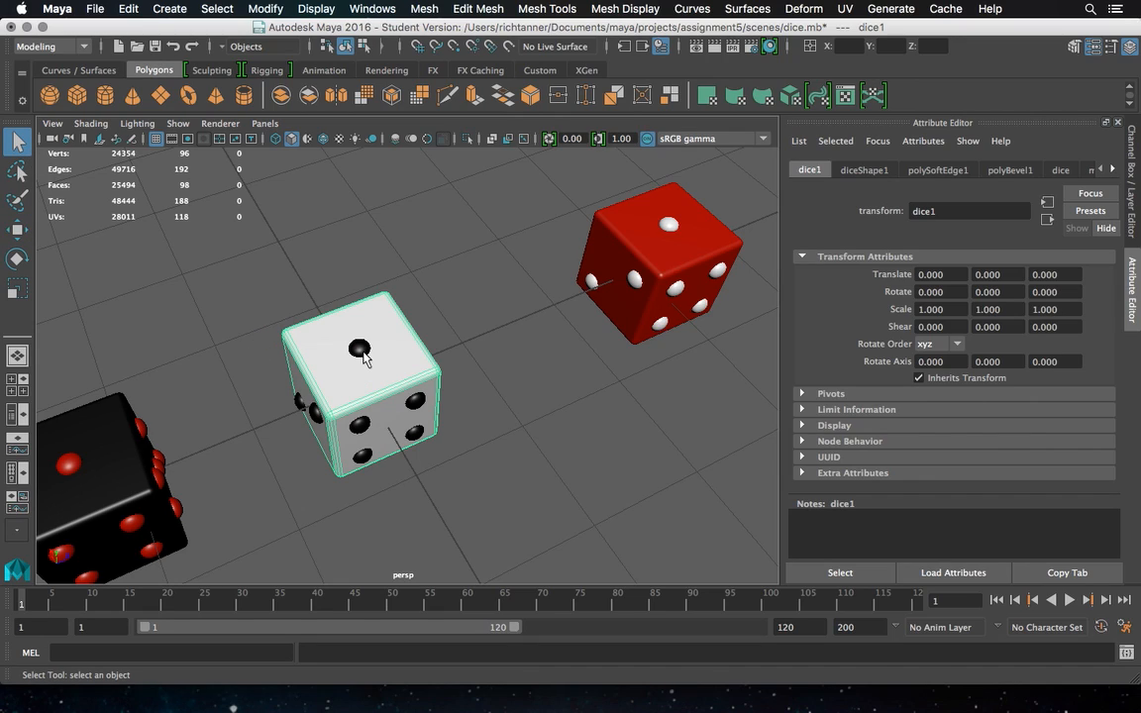
pyautogui.click(361, 350)
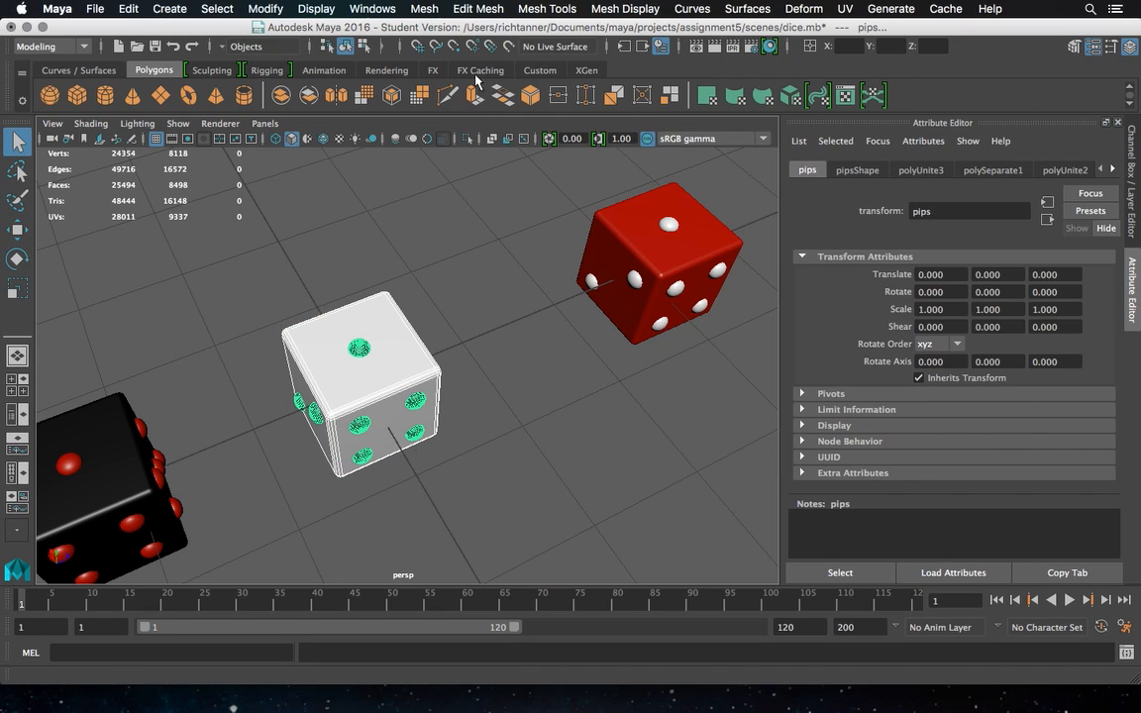
# Try a Boolean Difference of the pips from the white dice with the legacy Boolean algorithm and Preserve Color enabled
pyautogui.click(439, 14)
pyautogui.moveTo(478, 50)
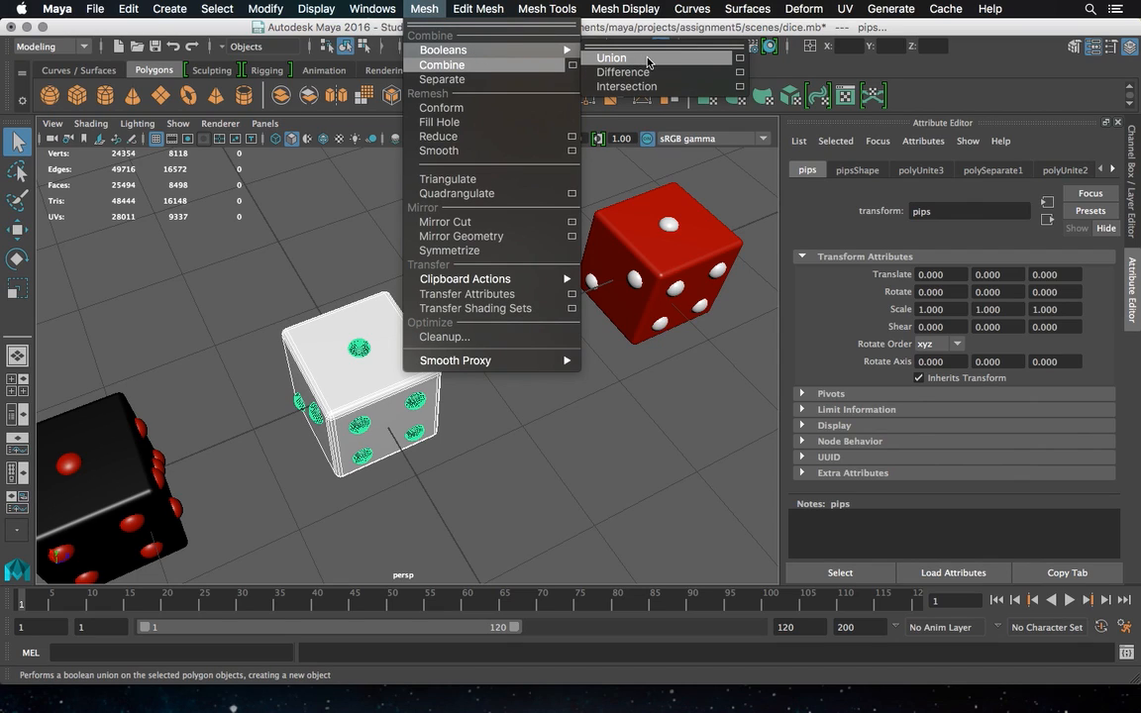
pyautogui.click(740, 73)
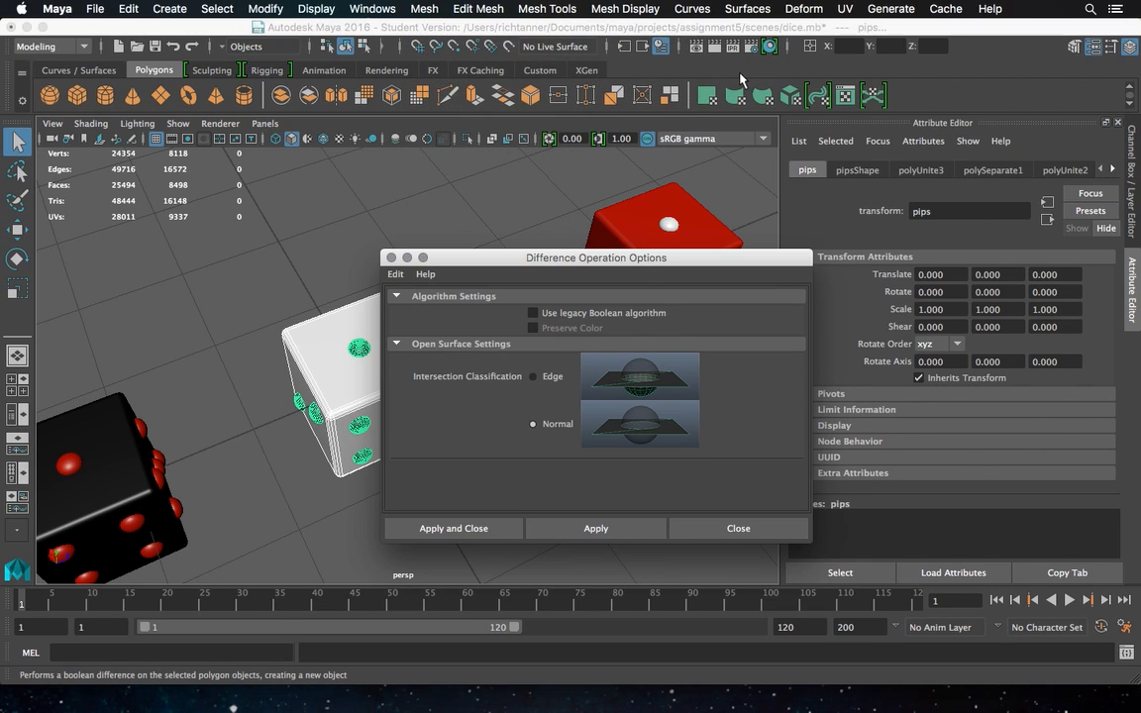
pyautogui.moveTo(680, 258); pyautogui.dragTo(806, 79)
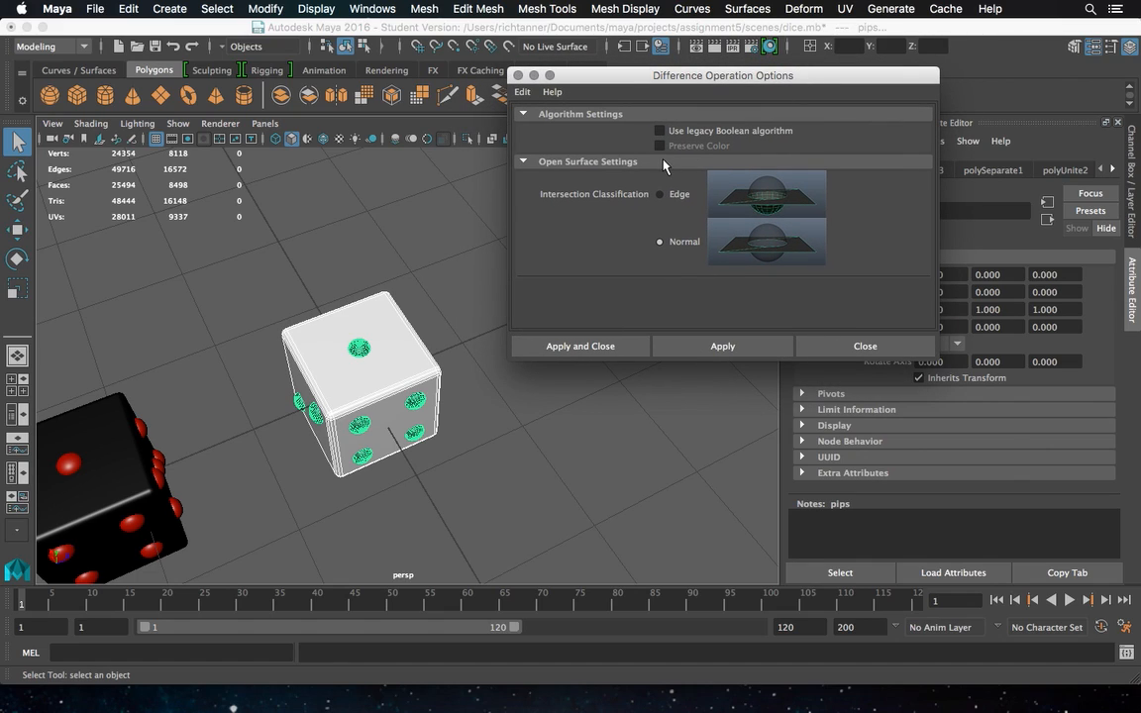
pyautogui.click(661, 196)
pyautogui.click(661, 243)
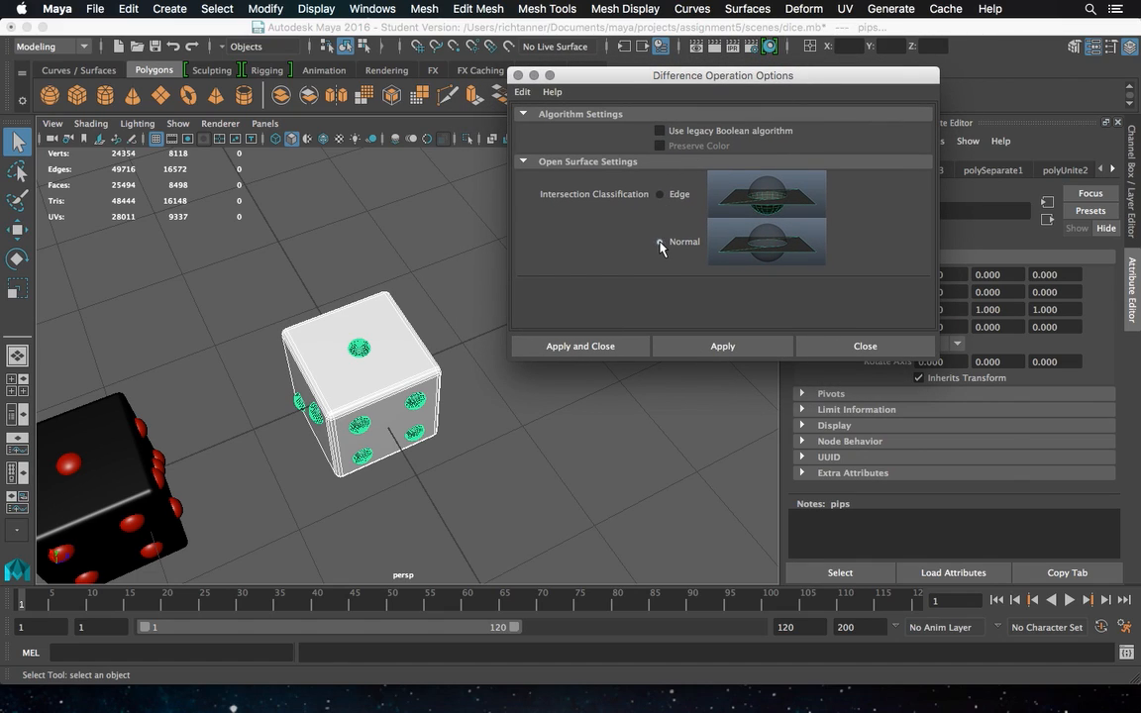
pyautogui.click(661, 130)
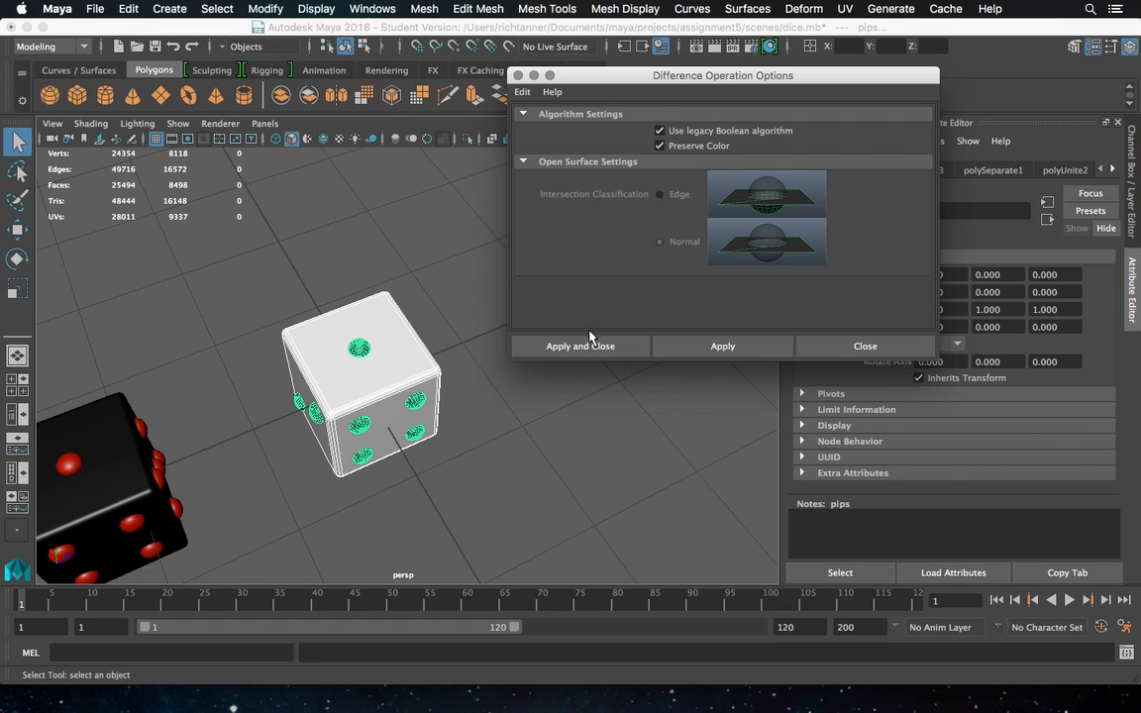
pyautogui.click(527, 351)
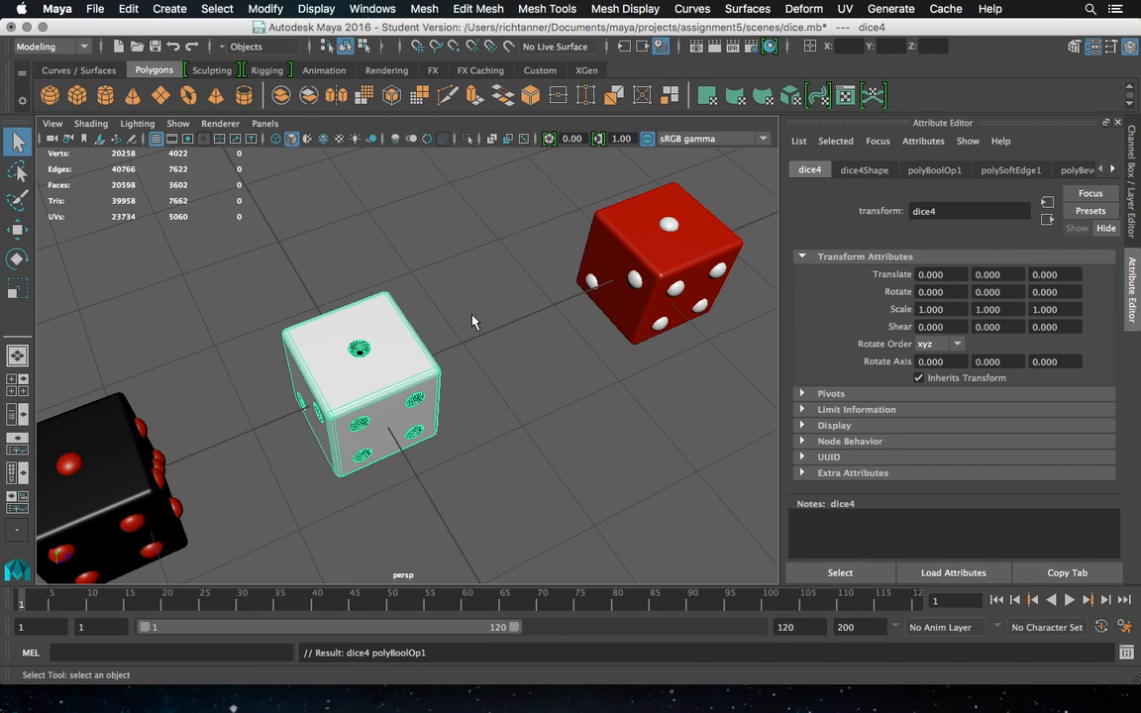
# Examine the white dice's cut top pip up close and render the current view
pyautogui.click(470, 322)
pyautogui.keyDown('alt'); pyautogui.moveTo(465, 316); pyautogui.dragTo(391, 378); pyautogui.keyUp('alt')
pyautogui.scroll(8, 435, 281)
pyautogui.scroll(2, 435, 286)
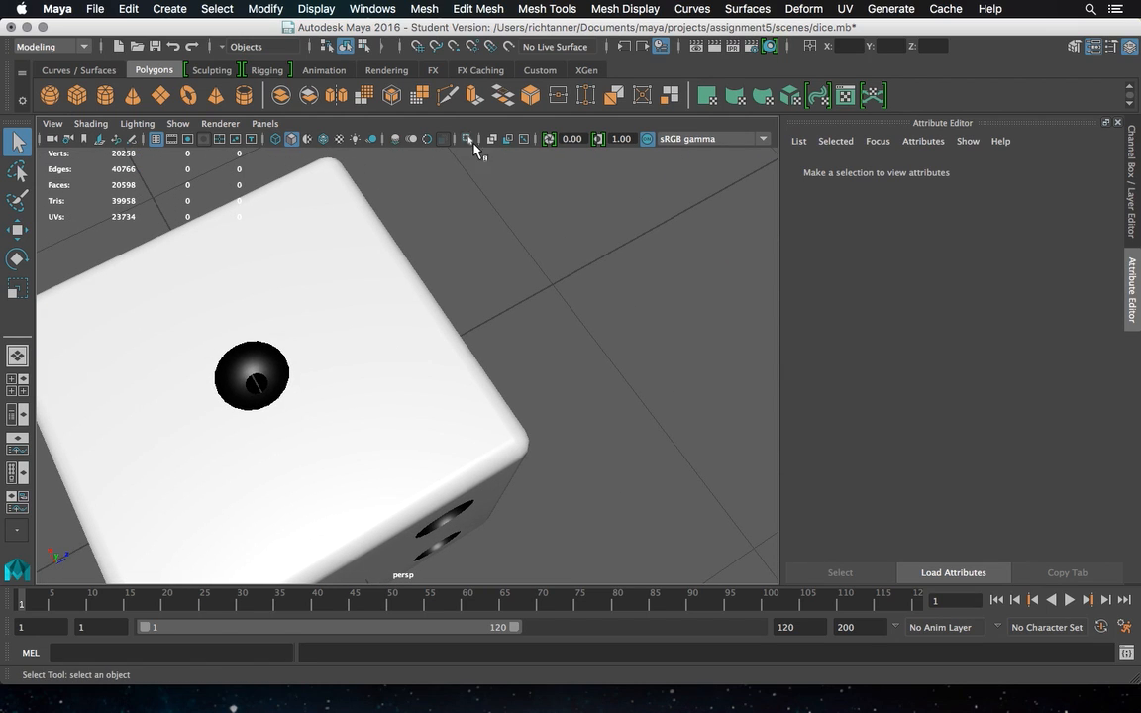
pyautogui.scroll(-3, 371, 325)
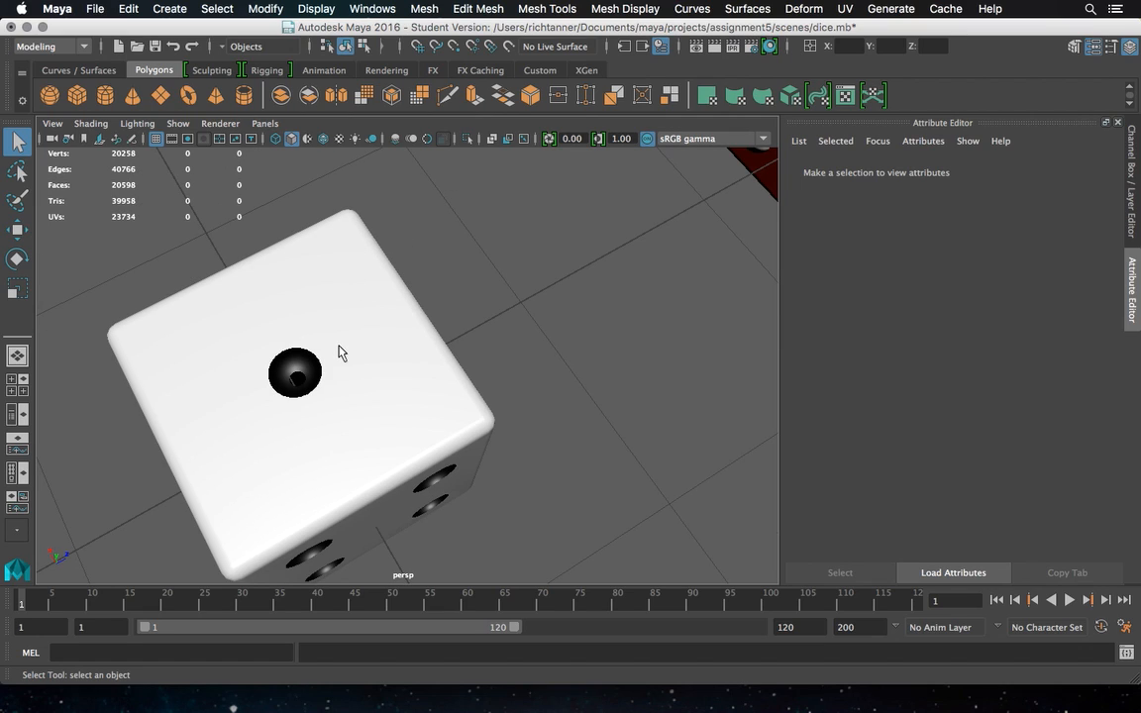
pyautogui.click(339, 353)
pyautogui.press('f')
pyautogui.click(548, 250)
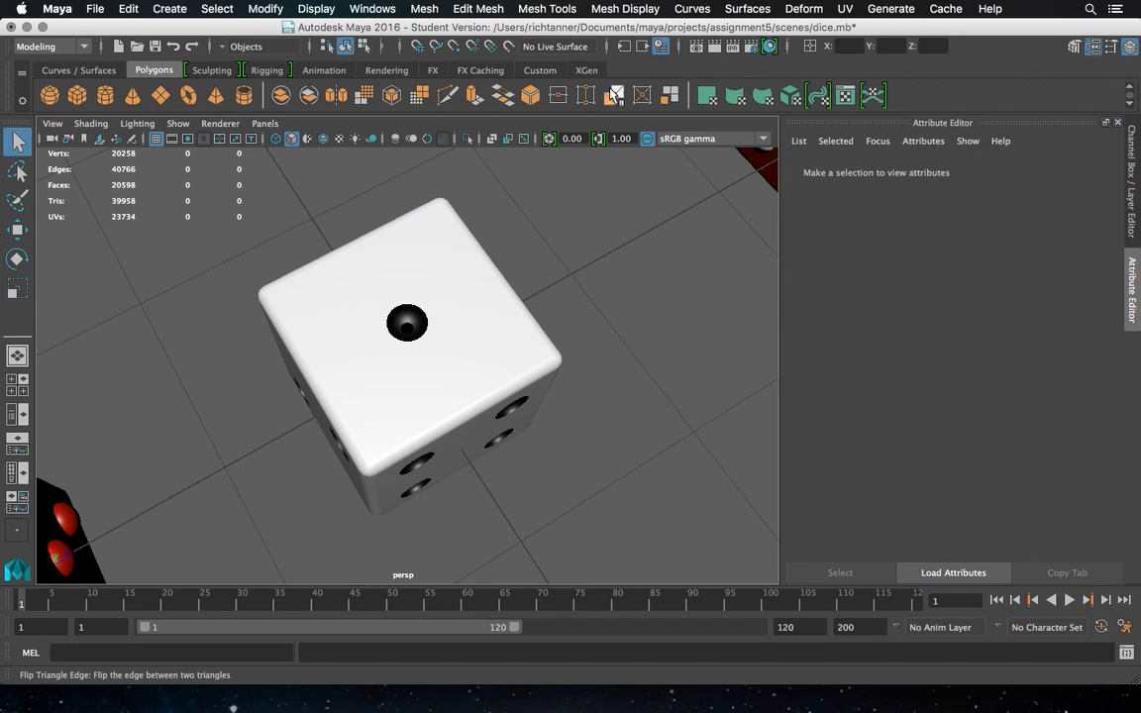
pyautogui.click(714, 48)
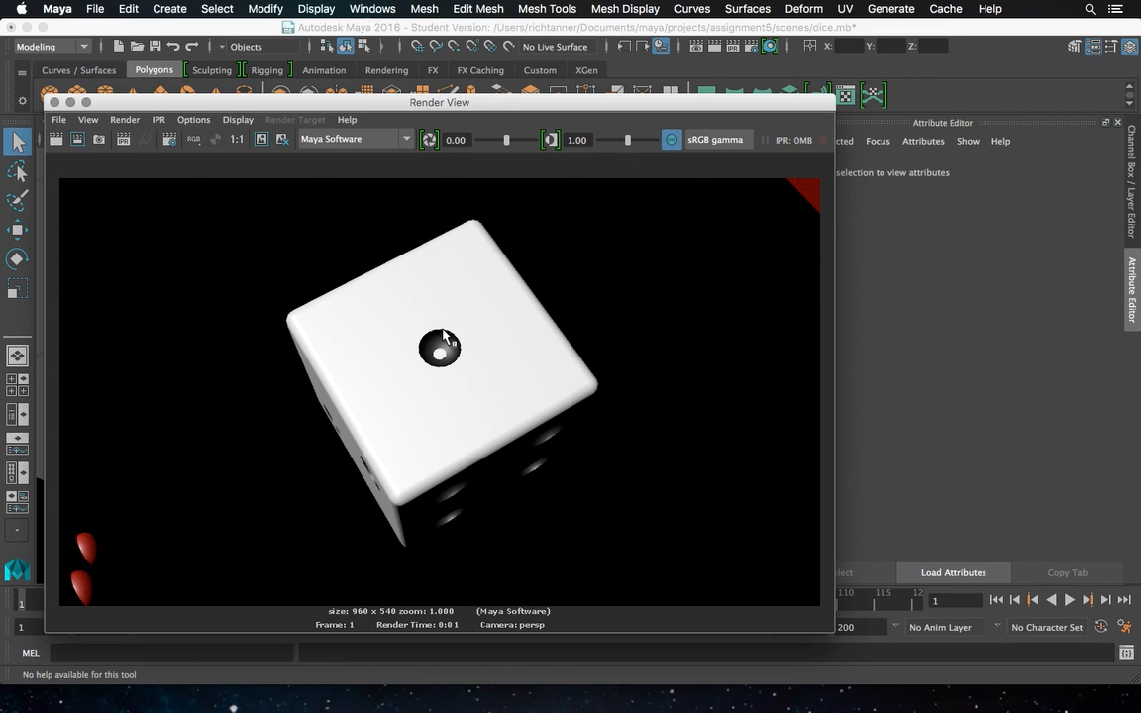
pyautogui.click(55, 102)
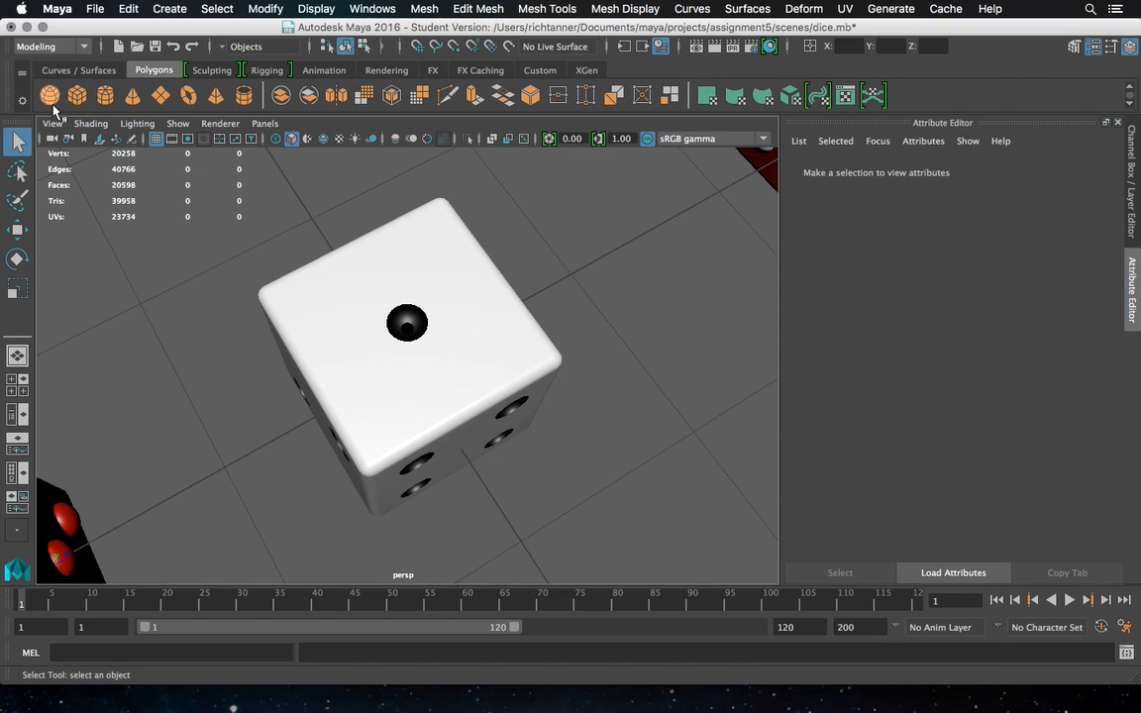
# Undo back past the legacy Boolean Difference on the white dice so its body and pips are separate and selected
pyautogui.click(431, 349)
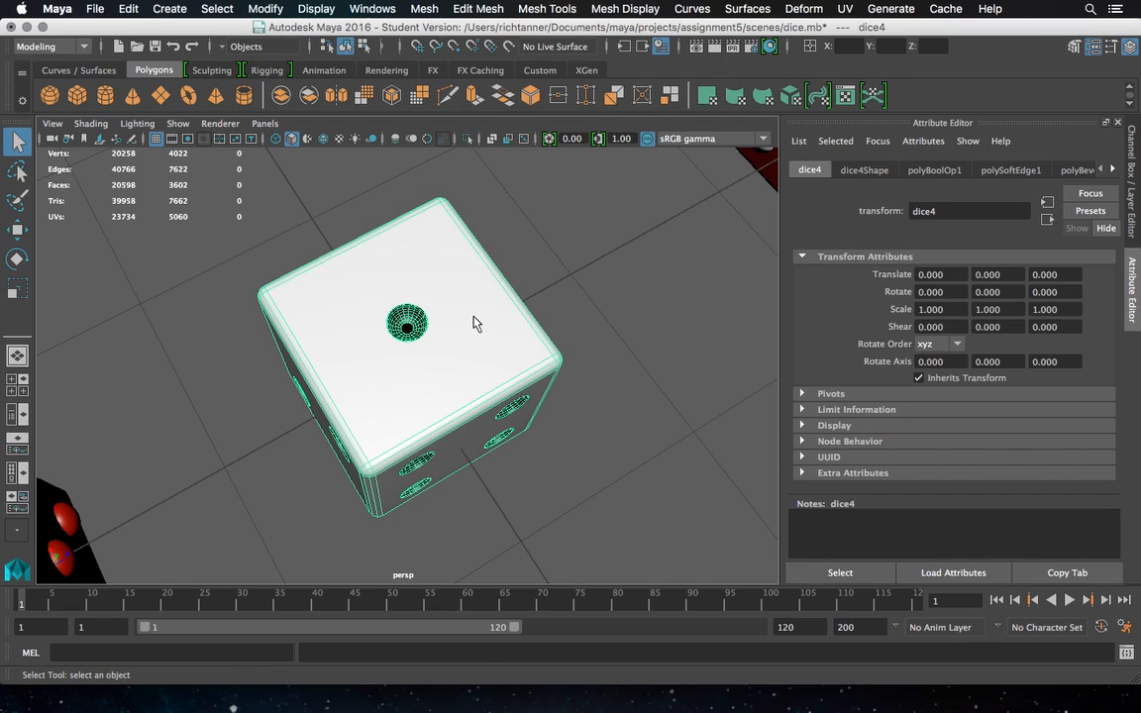
pyautogui.hotkey('ctrl', 'z')
pyautogui.hotkey('ctrl', 'z')
pyautogui.hotkey('ctrl', 'z')
pyautogui.hotkey('ctrl', 'z')
pyautogui.hotkey('ctrl', 'z')
pyautogui.hotkey('ctrl', 'z')
pyautogui.hotkey('ctrl', 'z')
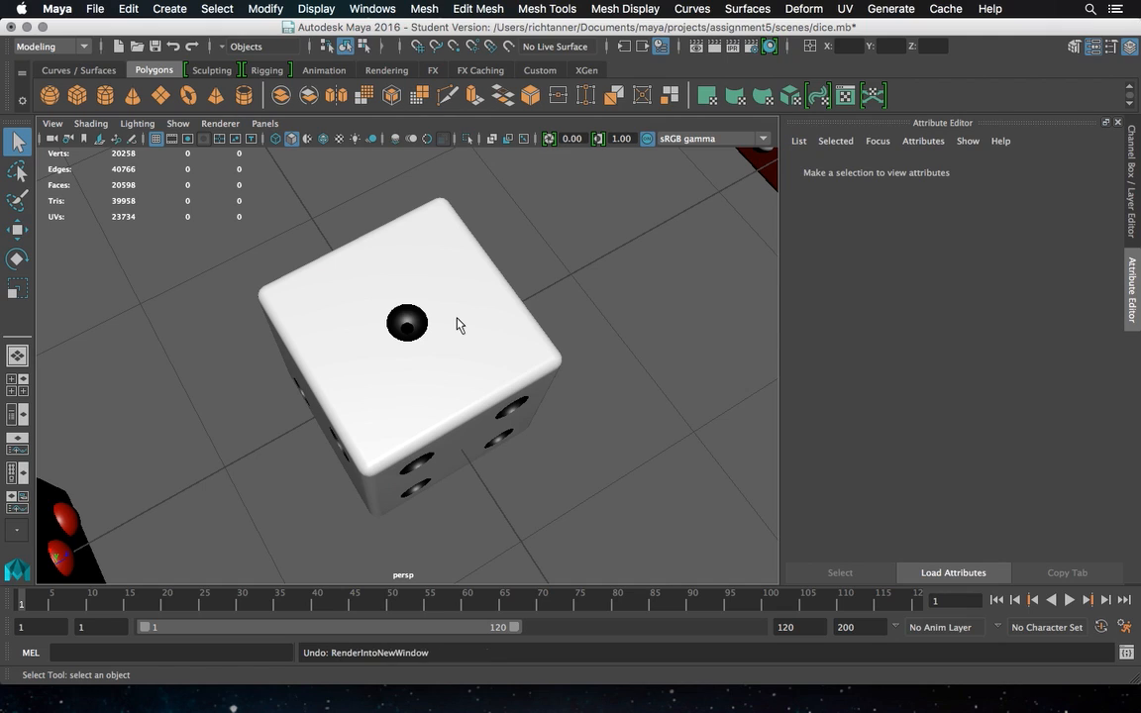
pyautogui.hotkey('ctrl', 'z')
pyautogui.hotkey('ctrl', 'z')
pyautogui.hotkey('ctrl', 'z')
pyautogui.hotkey('ctrl', 'z')
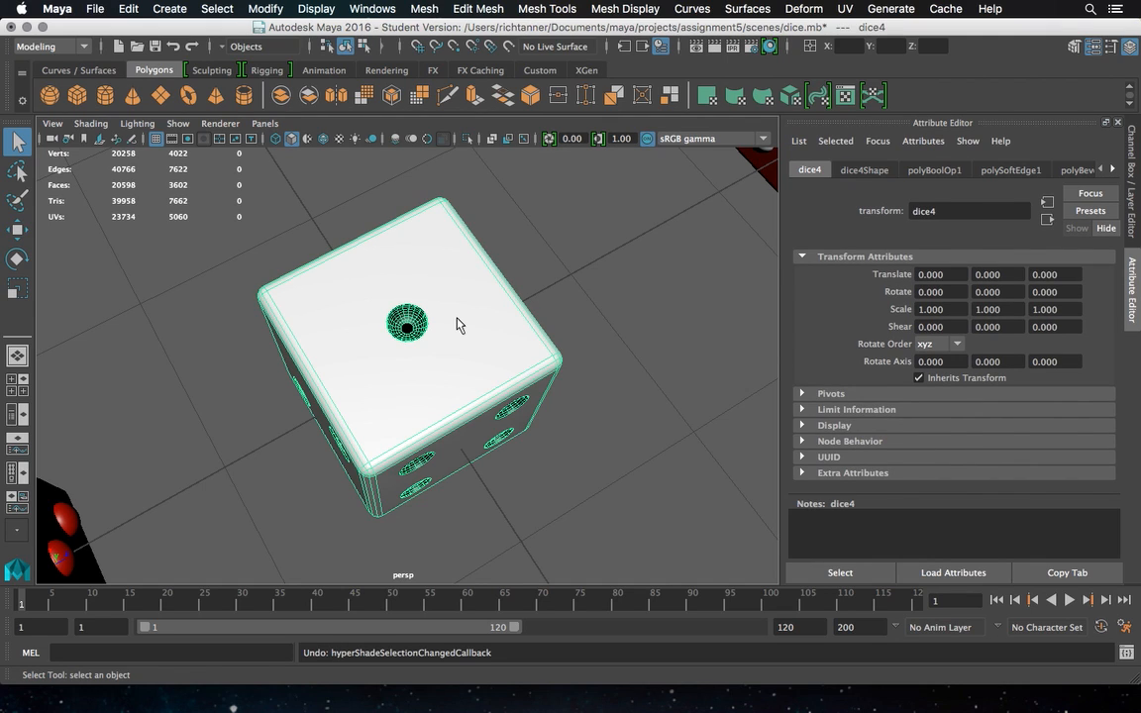
pyautogui.hotkey('ctrl', 'z')
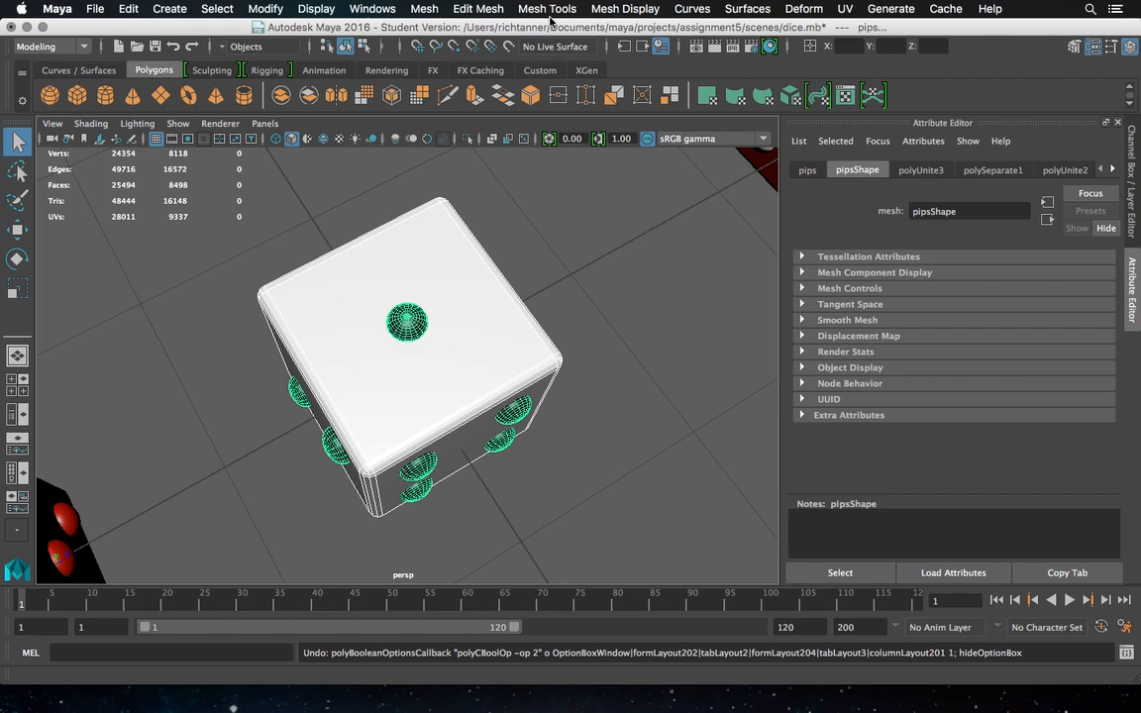
# Subtract the pips from the white dice with Boolean Difference, legacy algorithm off and Intersection Classification set to Edge
pyautogui.click(421, 10)
pyautogui.moveTo(525, 50)
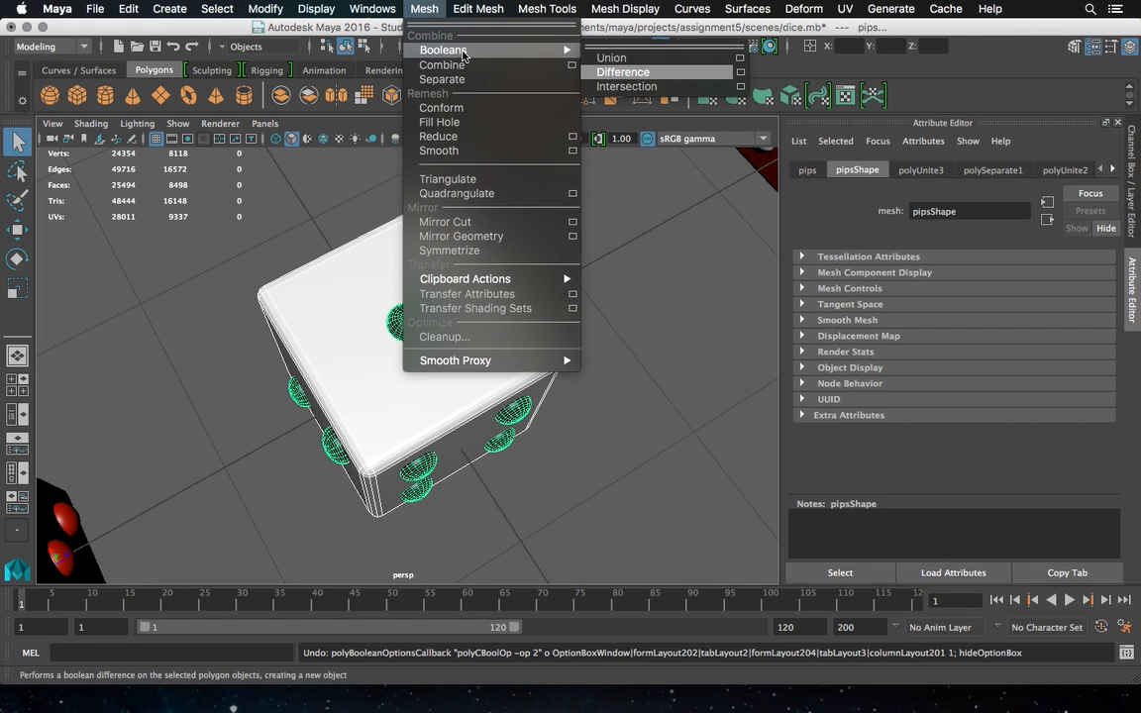
pyautogui.click(669, 71)
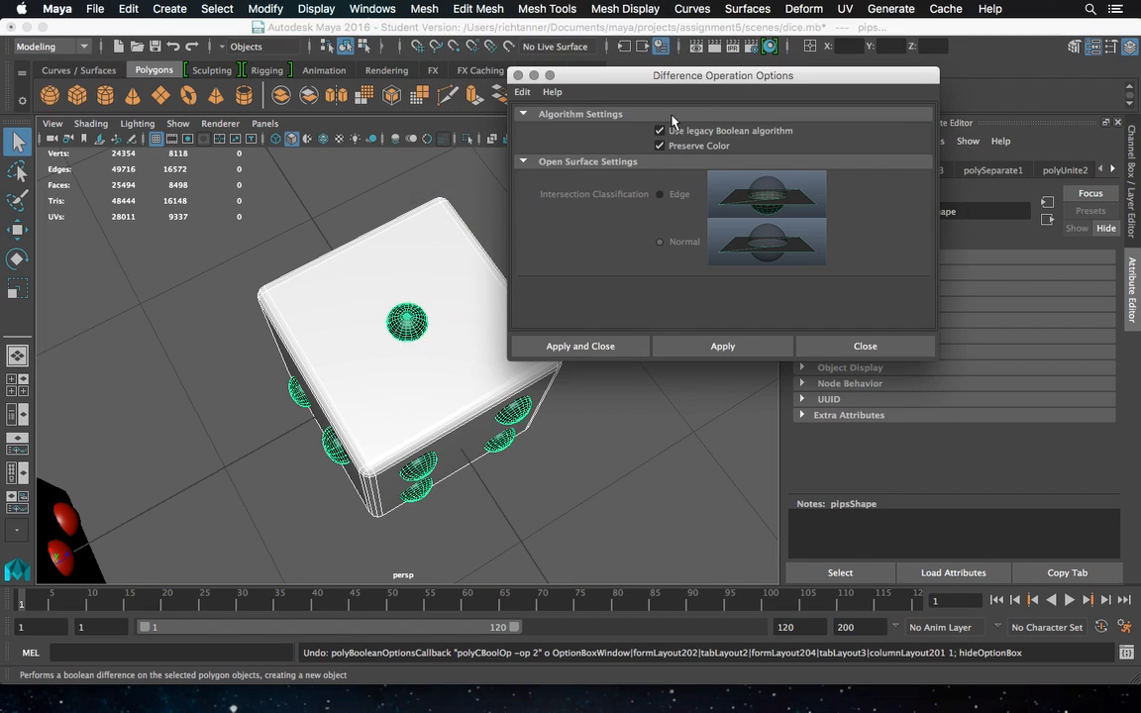
pyautogui.click(660, 132)
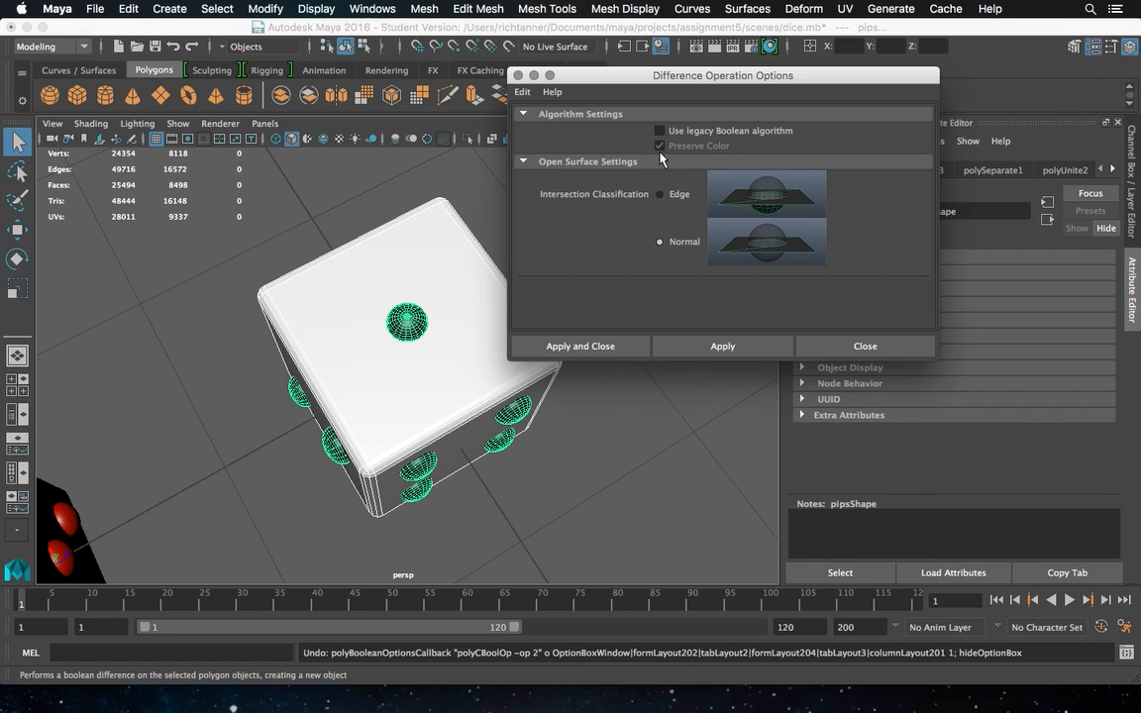
pyautogui.click(659, 194)
pyautogui.click(596, 345)
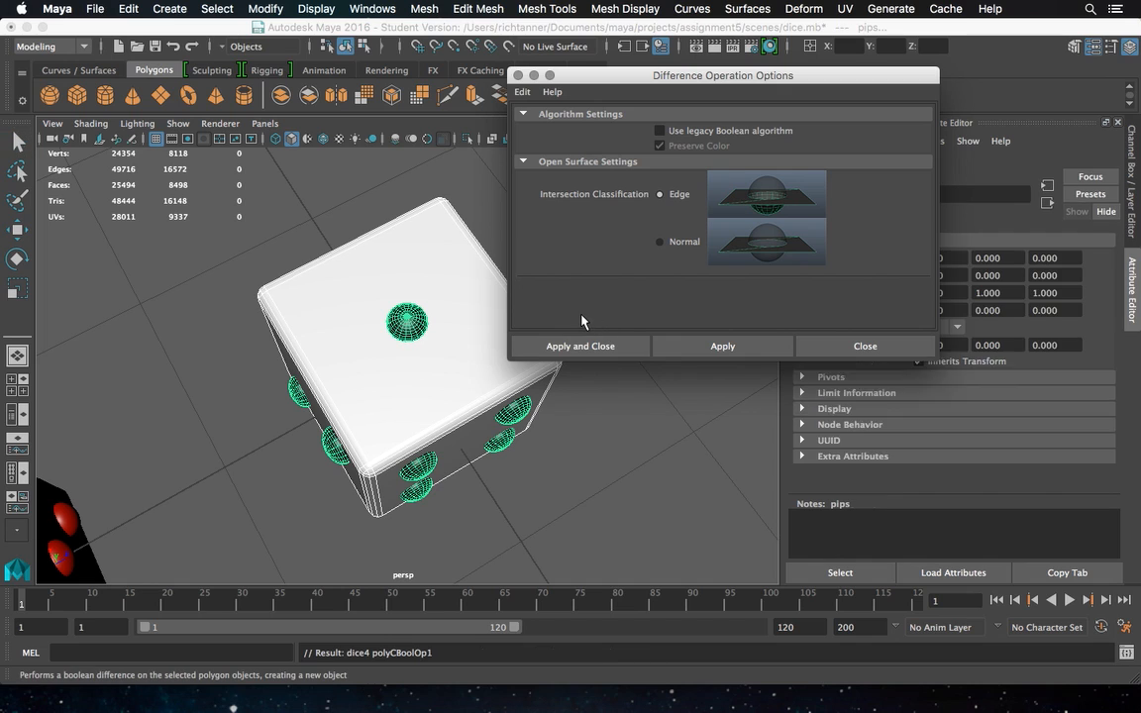
pyautogui.click(603, 356)
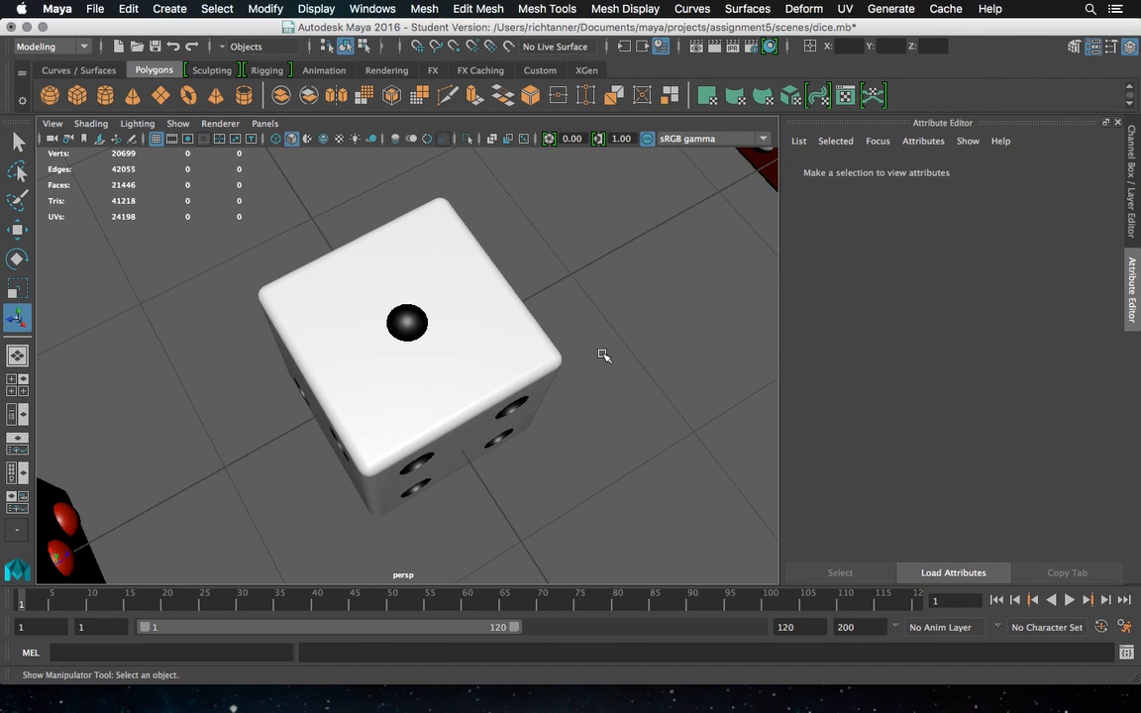
# Inspect the recessed pips on several faces of the white dice and check them in a test render
pyautogui.keyDown('alt'); pyautogui.moveTo(618, 357); pyautogui.dragTo(522, 395); pyautogui.keyUp('alt')
pyautogui.scroll(10, 465, 318)
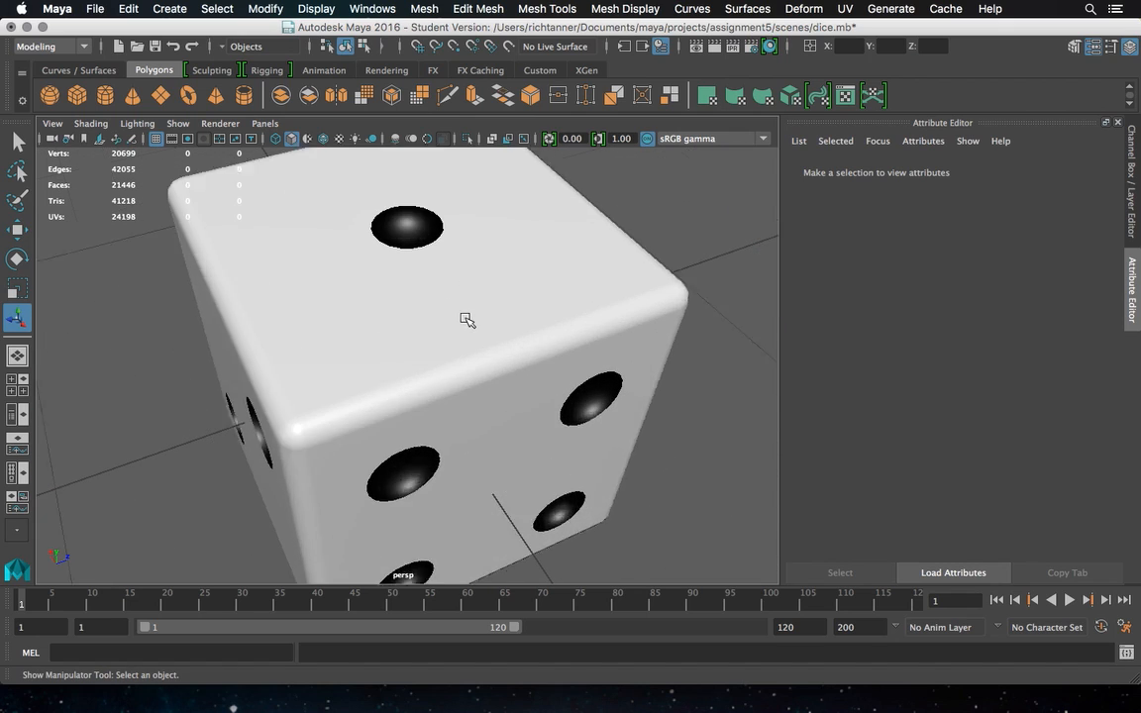
pyautogui.scroll(5, 482, 295)
pyautogui.click(433, 291)
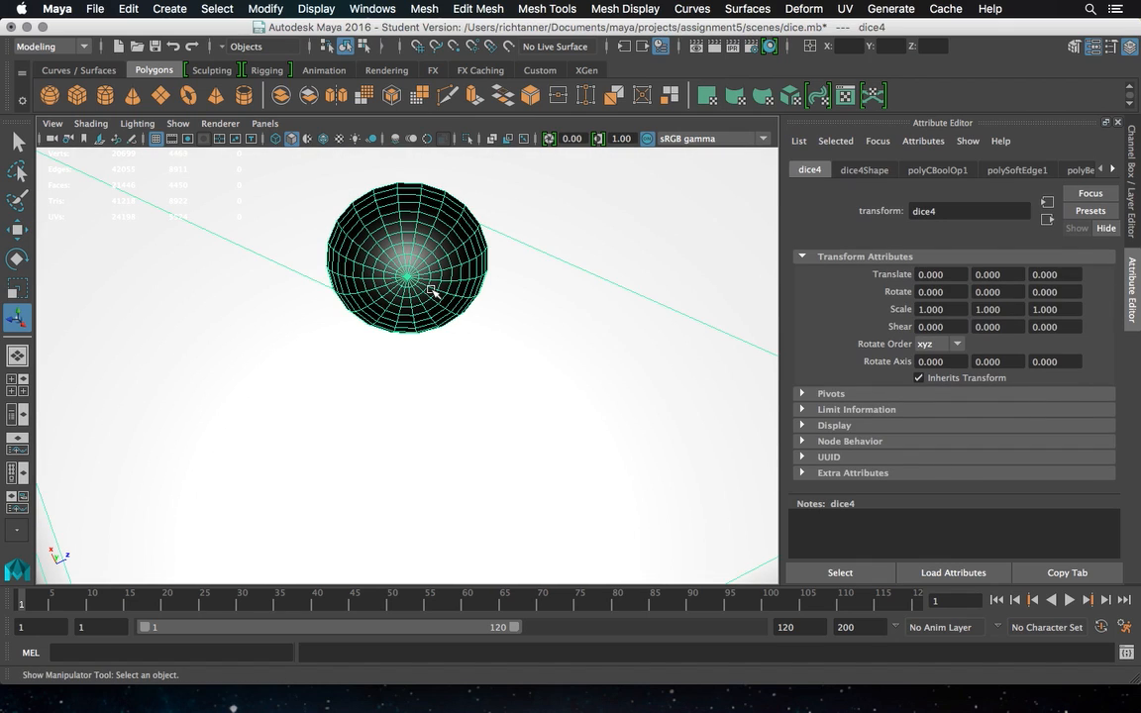
pyautogui.scroll(-10, 495, 287)
pyautogui.click(586, 277)
pyautogui.keyDown('alt'); pyautogui.moveTo(585, 277); pyautogui.dragTo(564, 250); pyautogui.keyUp('alt')
pyautogui.scroll(4, 565, 251)
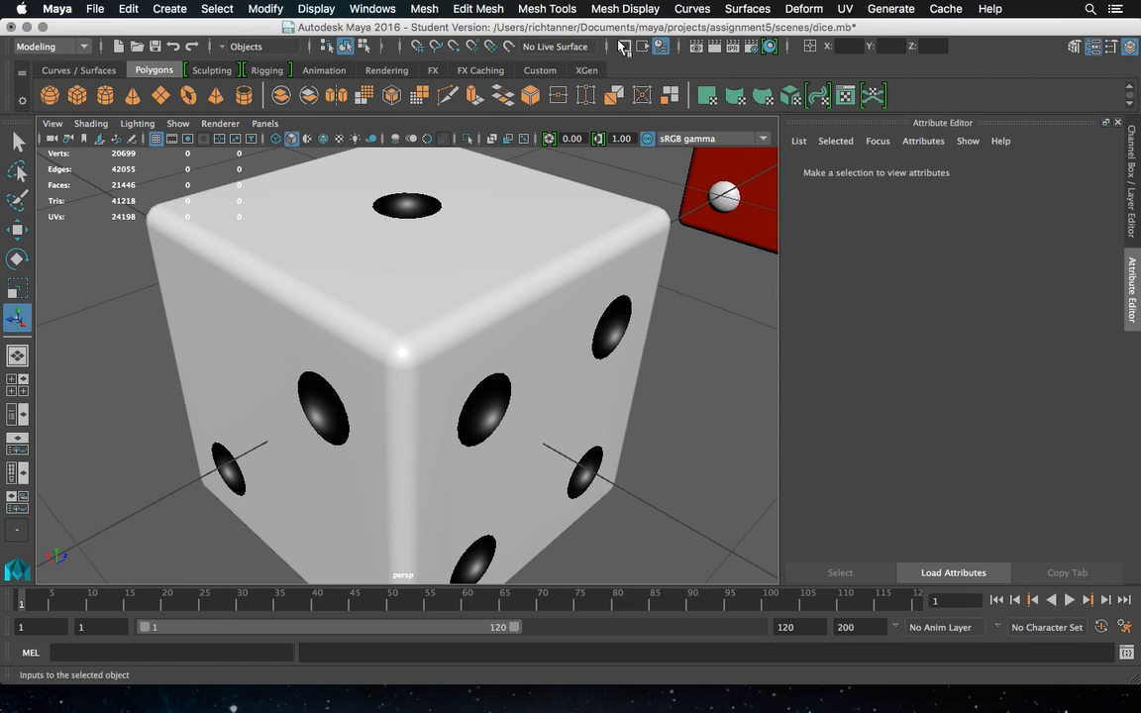
pyautogui.click(699, 52)
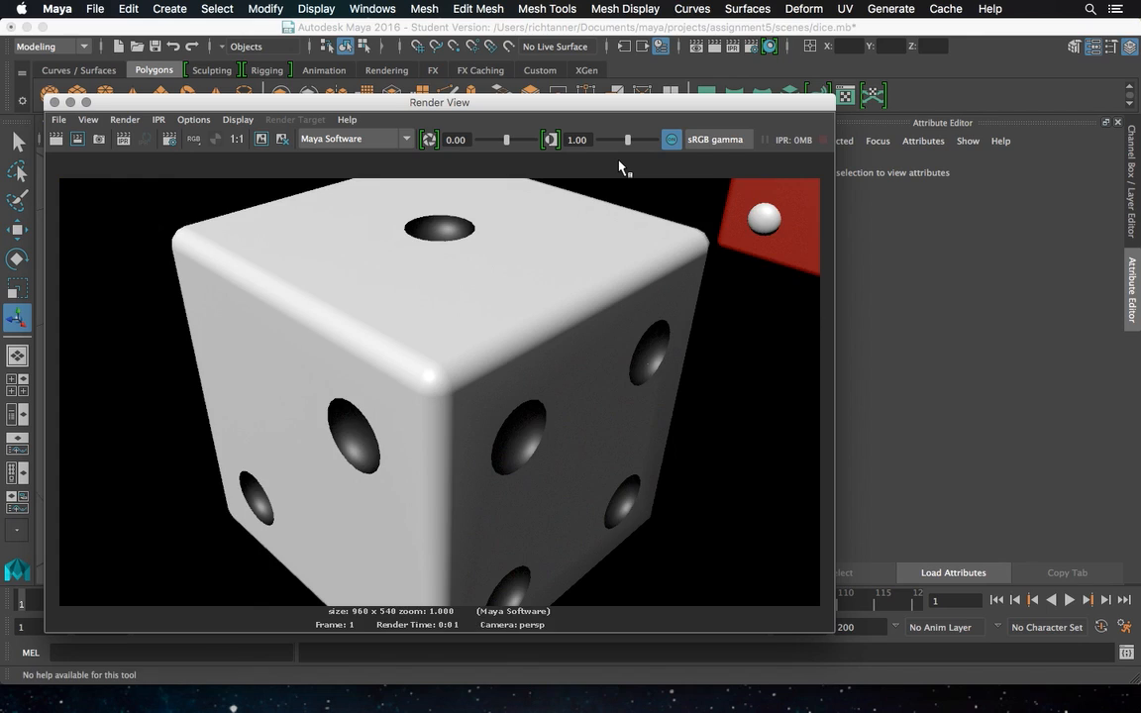
pyautogui.click(53, 103)
# Subtract the white pips from the red dice with Boolean Difference, legacy algorithm off and Intersection Classification set to Normal
pyautogui.scroll(-5, 523, 252)
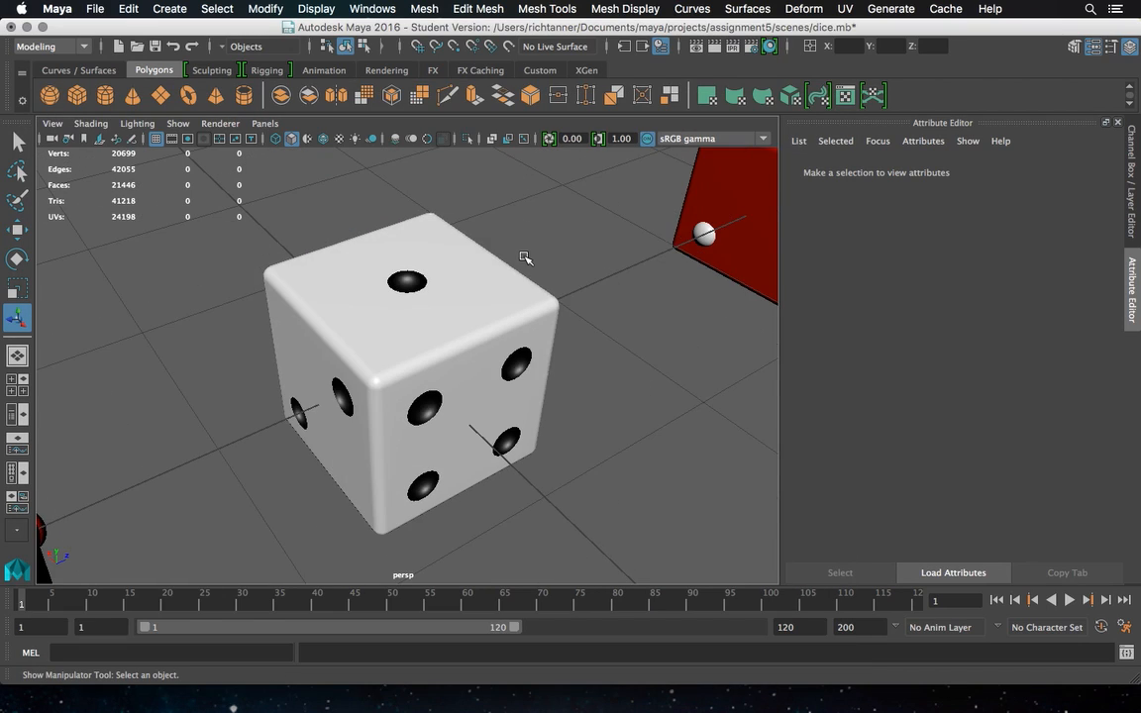
pyautogui.keyDown('alt'); pyautogui.moveTo(558, 255); pyautogui.dragTo(588, 255); pyautogui.keyUp('alt')
pyautogui.click(701, 194)
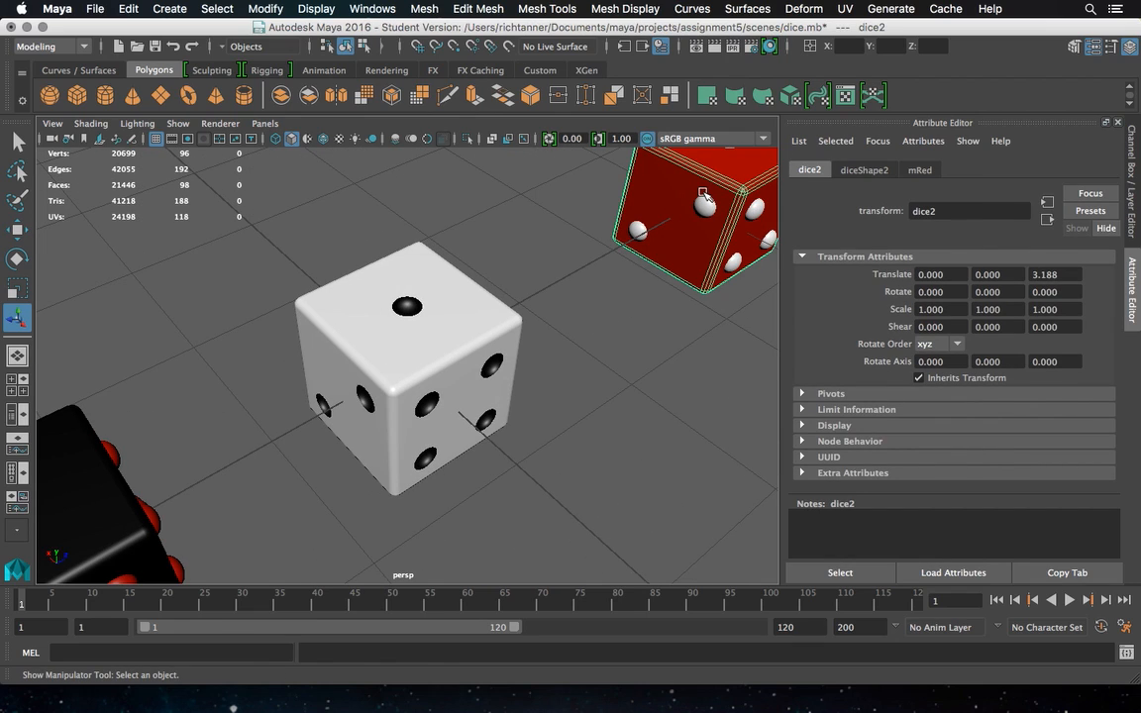
pyautogui.press('f')
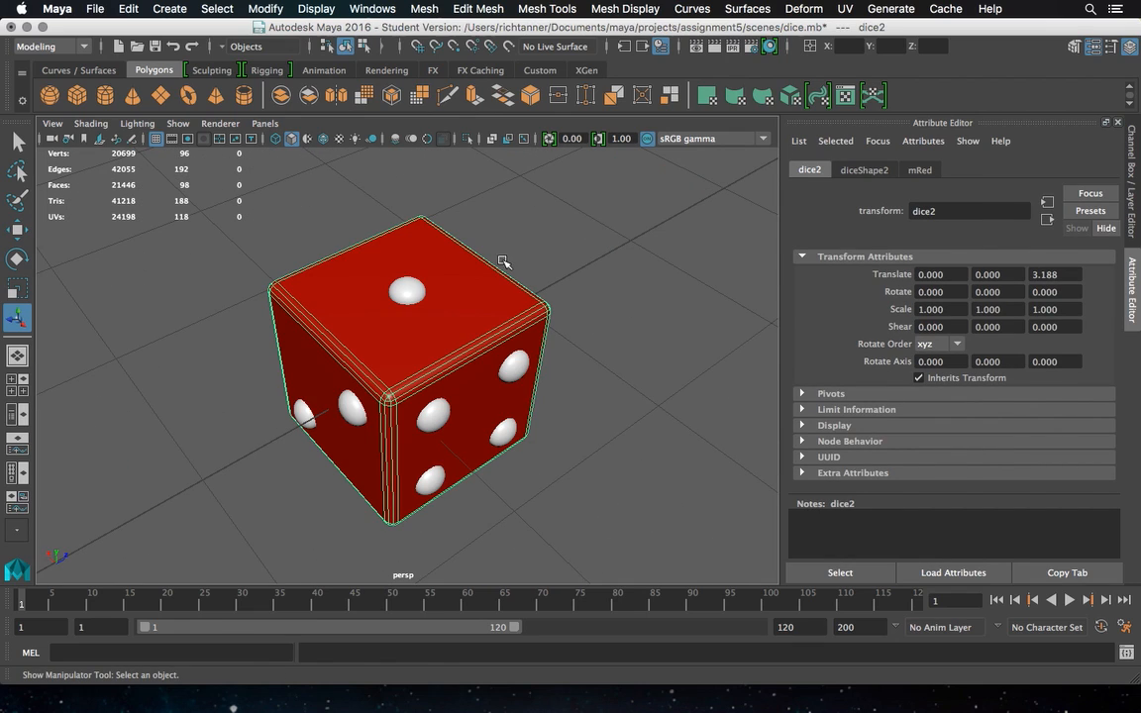
pyautogui.click(416, 293)
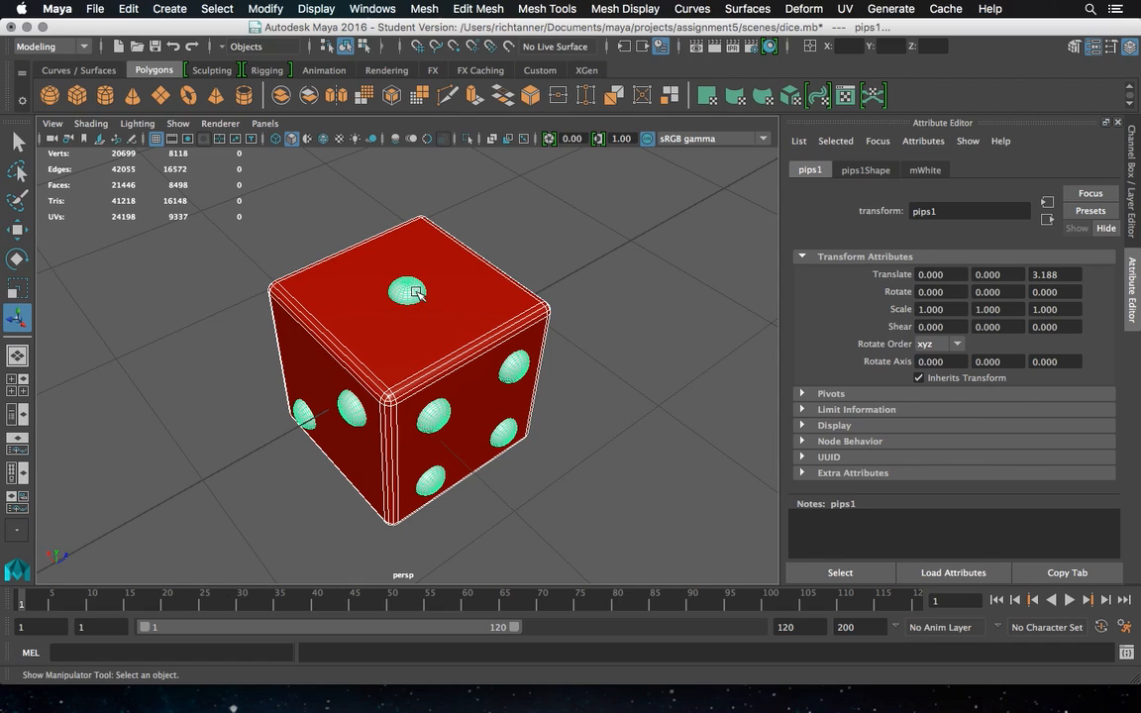
pyautogui.click(431, 10)
pyautogui.moveTo(466, 50)
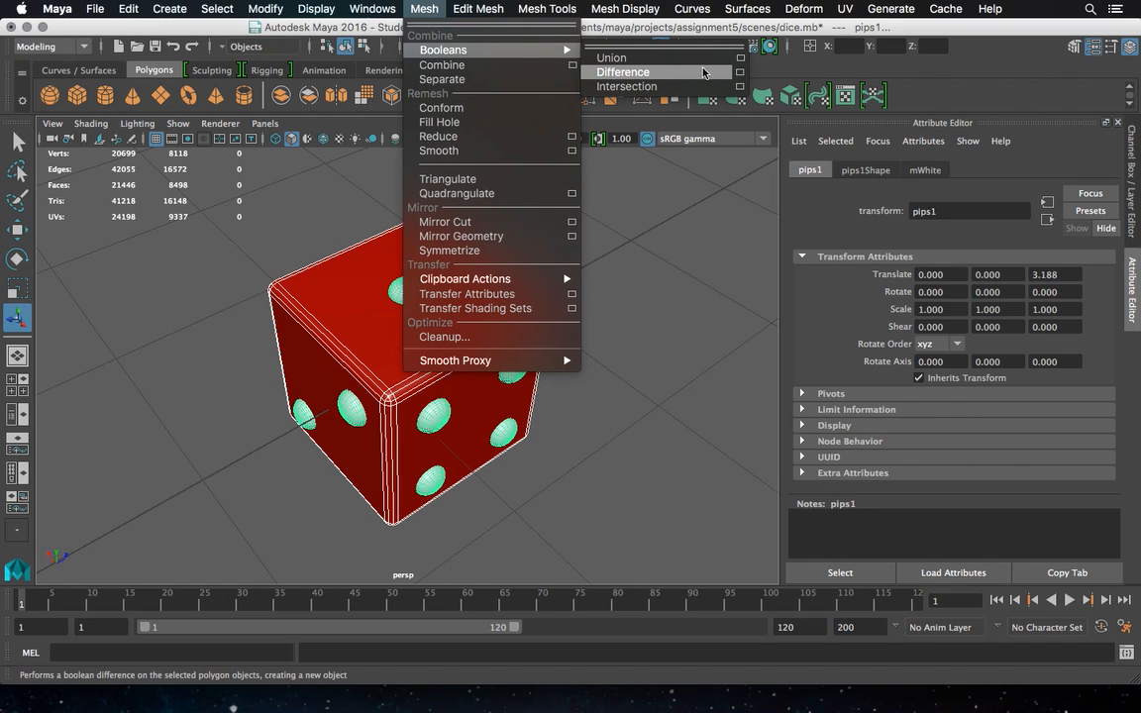
pyautogui.click(739, 72)
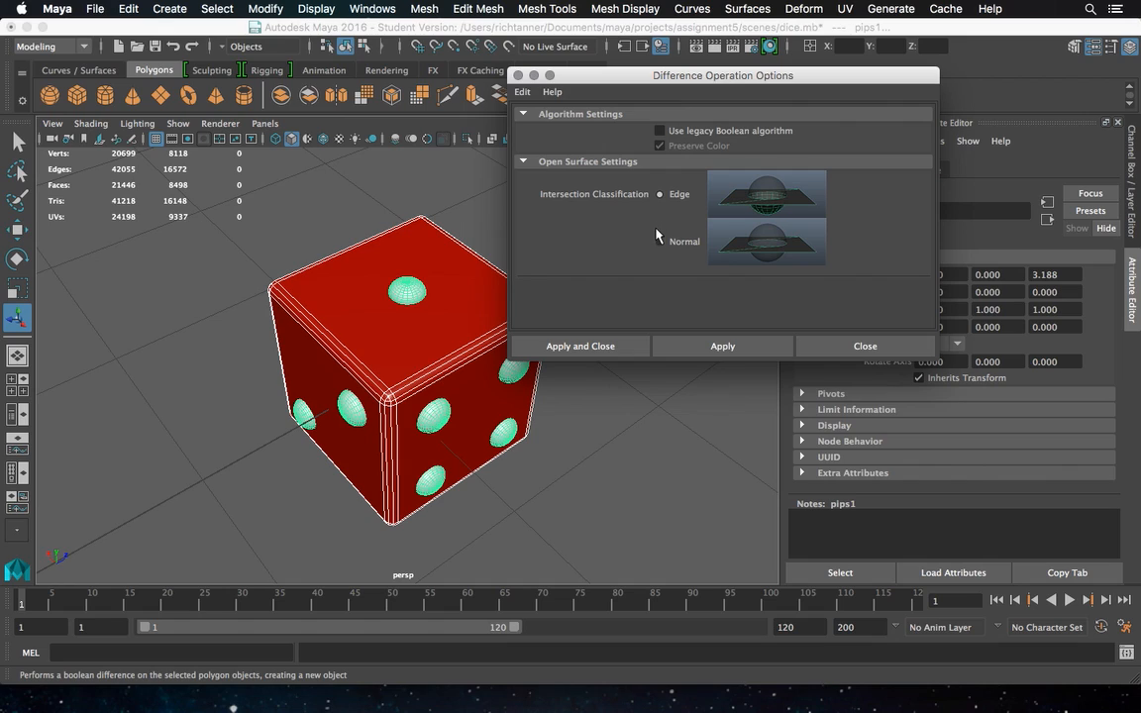
pyautogui.click(601, 355)
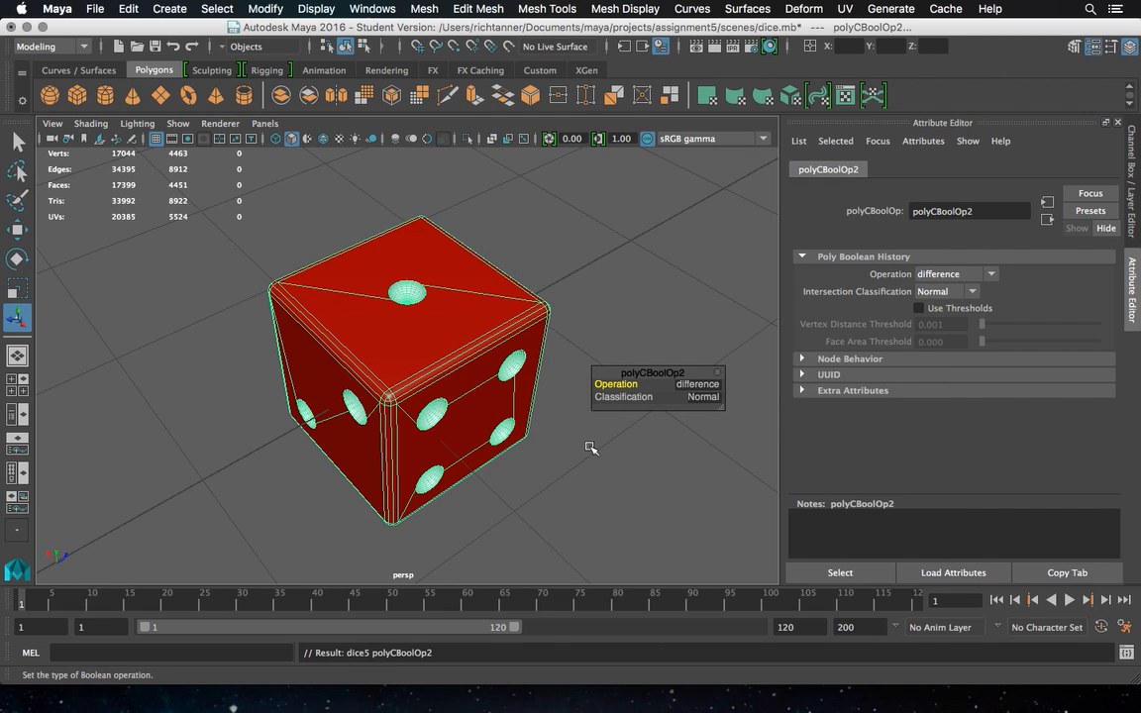
pyautogui.click(17, 142)
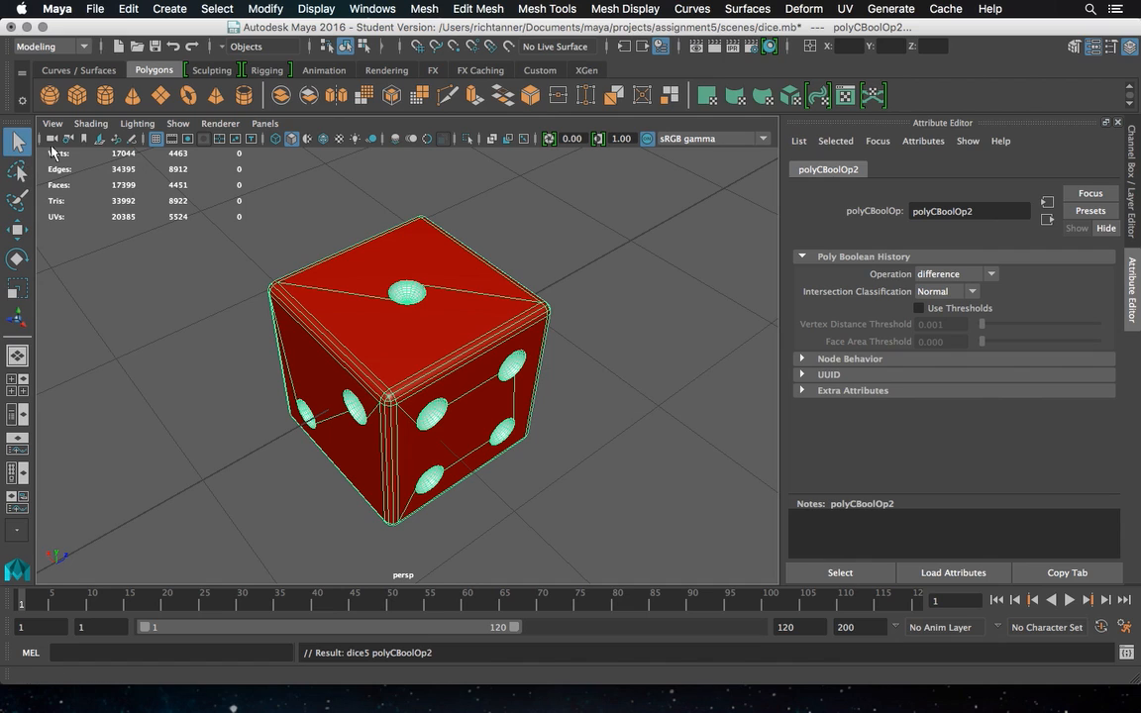
pyautogui.keyDown('alt'); pyautogui.moveTo(675, 265); pyautogui.dragTo(620, 262); pyautogui.keyUp('alt')
pyautogui.click(535, 263)
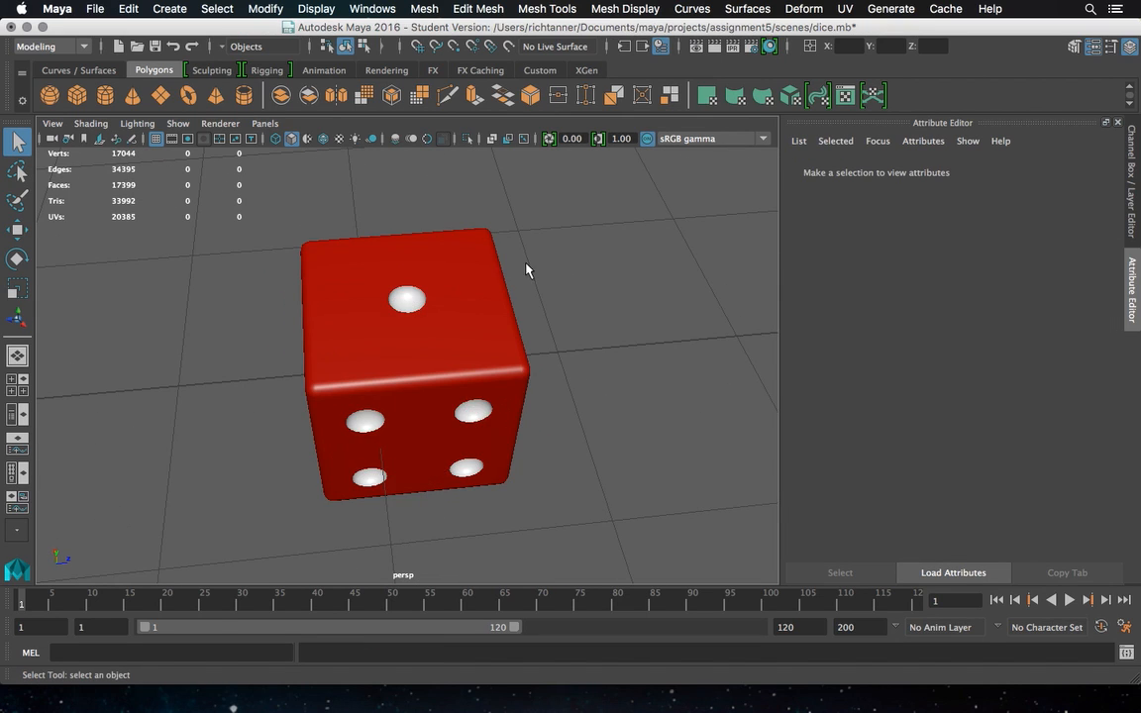
# Inspect the recessed pips on the red dice and compare its mesh with the white dice
pyautogui.keyDown('alt'); pyautogui.moveTo(527, 265); pyautogui.dragTo(555, 268); pyautogui.keyUp('alt')
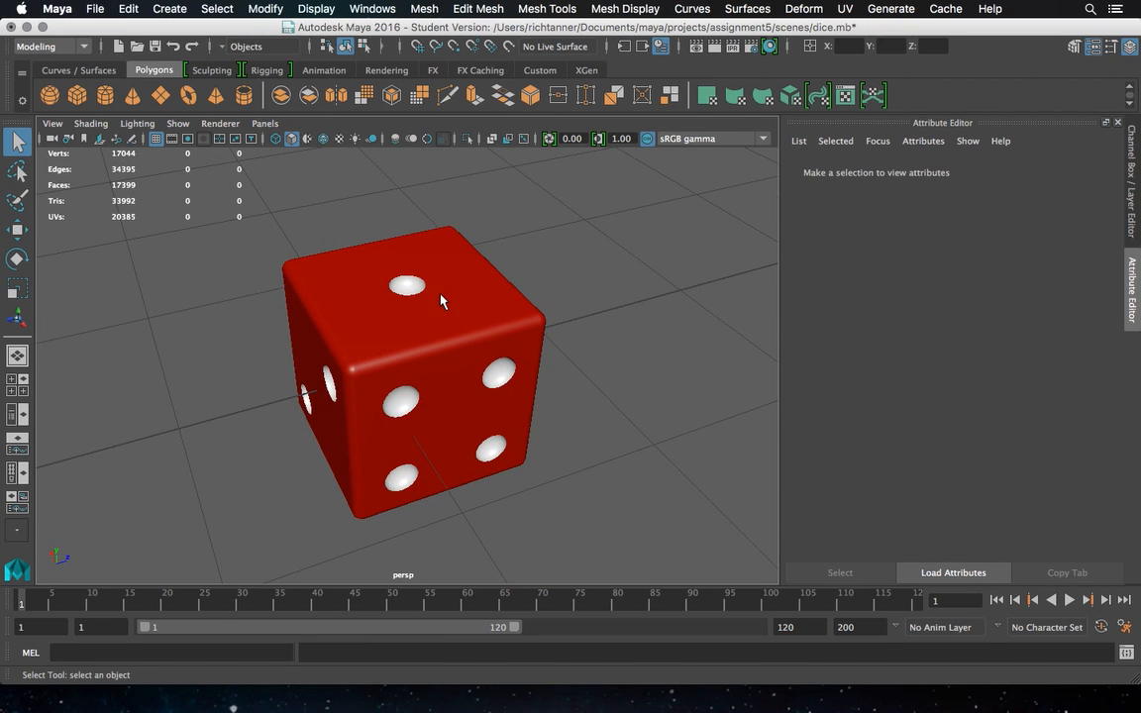
pyautogui.keyDown('alt'); pyautogui.moveTo(440, 262); pyautogui.dragTo(425, 289); pyautogui.keyUp('alt')
pyautogui.keyDown('alt'); pyautogui.moveTo(433, 289); pyautogui.dragTo(741, 285, button='middle'); pyautogui.keyUp('alt')
pyautogui.keyDown('alt'); pyautogui.moveTo(741, 285); pyautogui.dragTo(606, 295, button='right'); pyautogui.keyUp('alt')
pyautogui.click(246, 357)
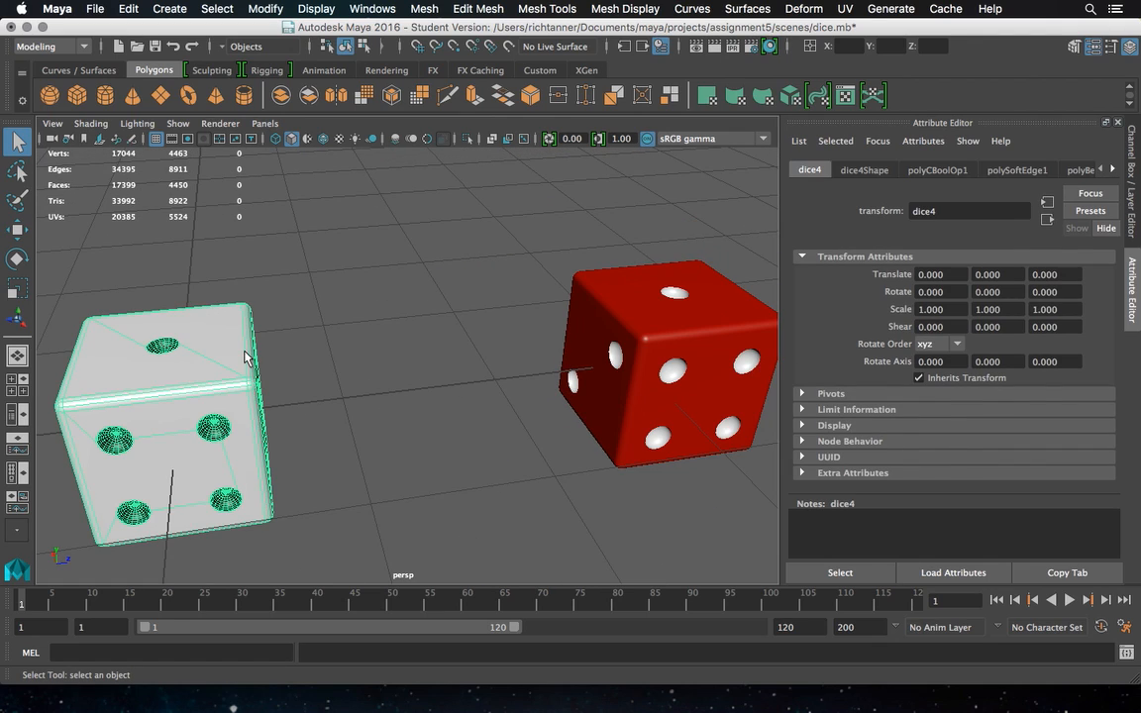
pyautogui.keyDown('shift'); pyautogui.click(671, 349); pyautogui.keyUp('shift')
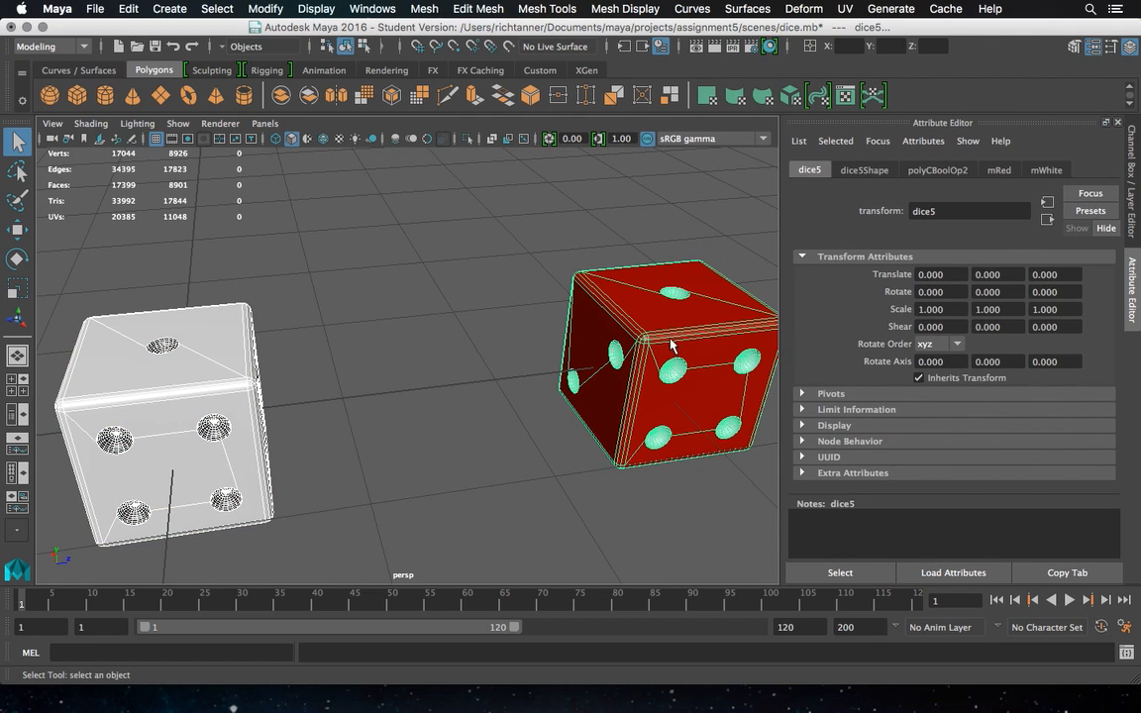
pyautogui.keyDown('alt'); pyautogui.moveTo(632, 302); pyautogui.dragTo(457, 305); pyautogui.keyUp('alt')
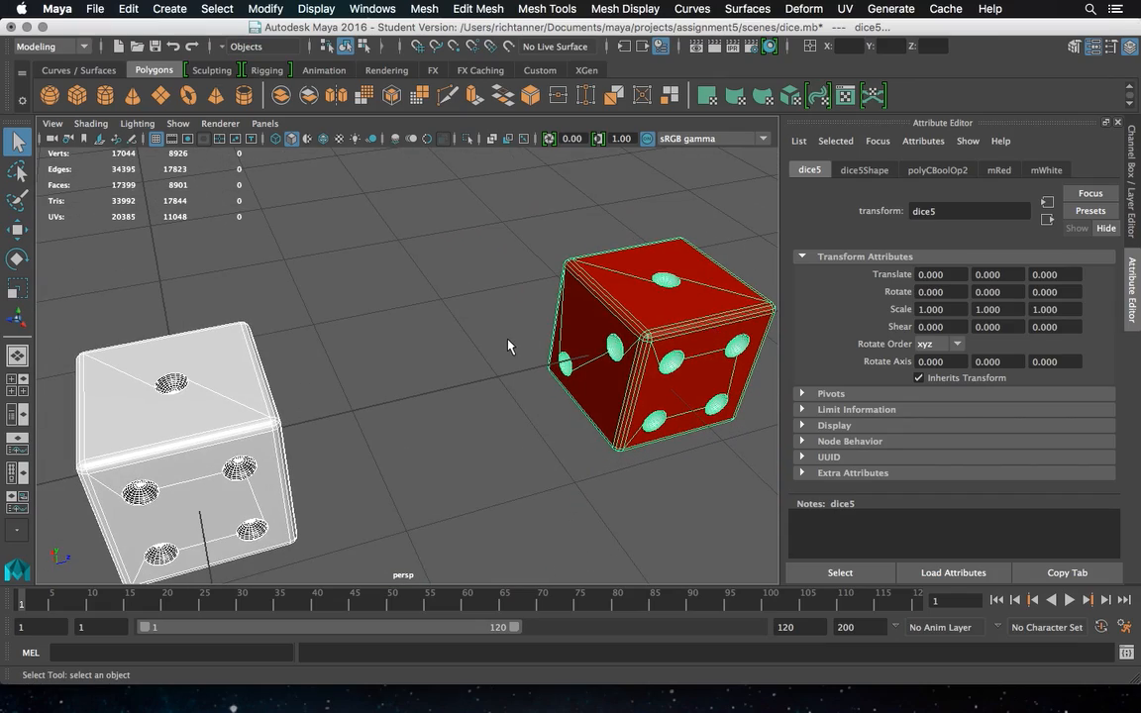
pyautogui.scroll(-4, 457, 305)
pyautogui.click(478, 349)
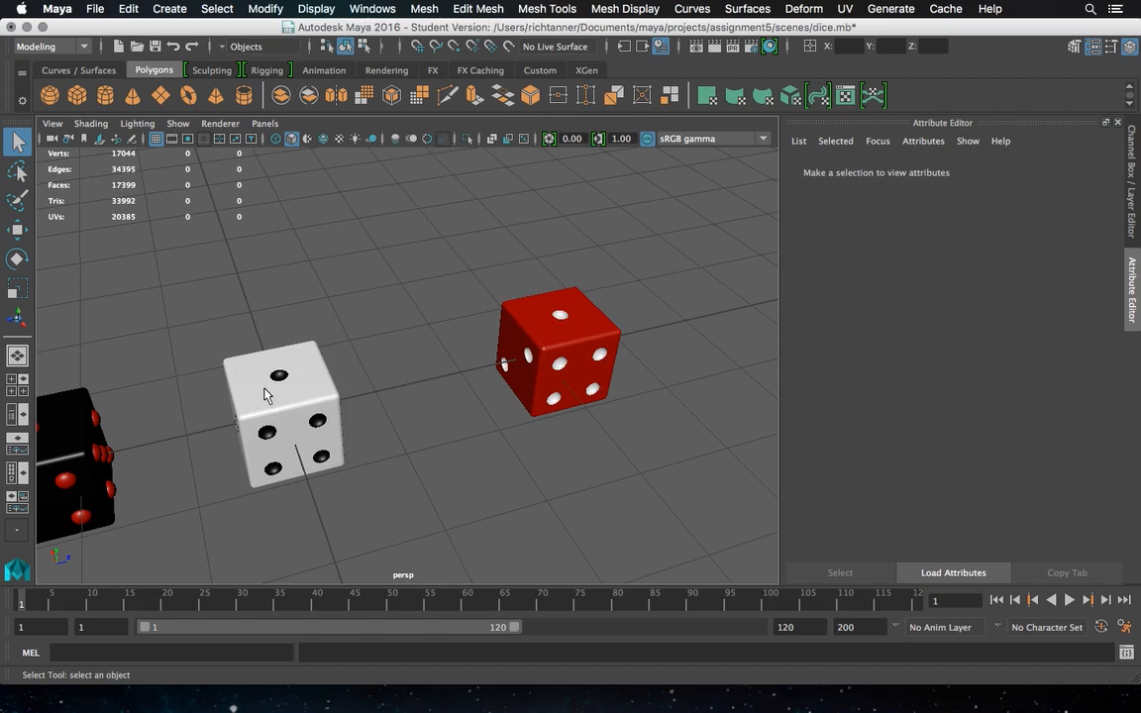
# Select the black dice body together with its red pips, body first
pyautogui.click(83, 434)
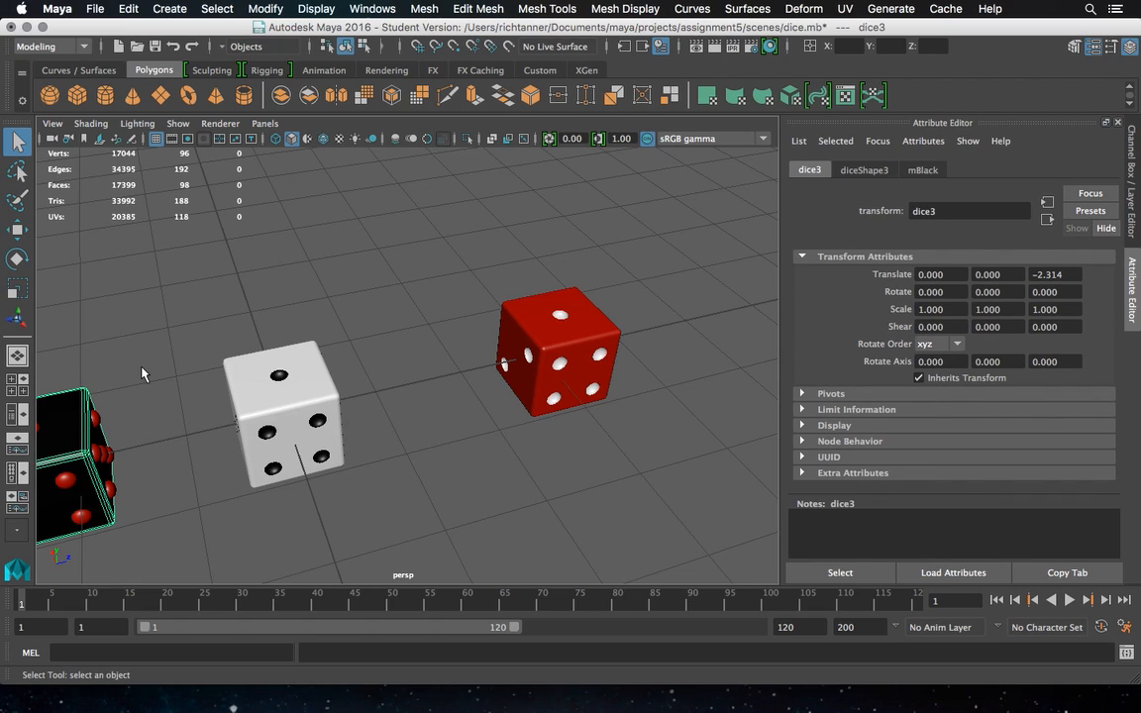
pyautogui.press('f')
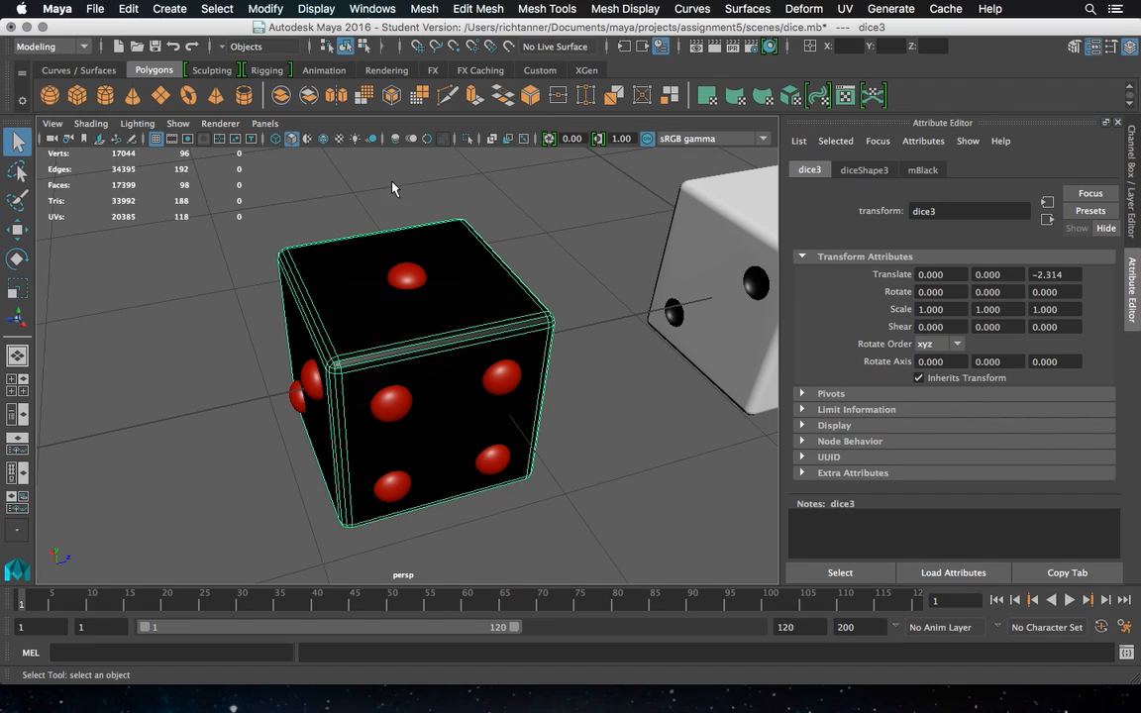
pyautogui.click(411, 281)
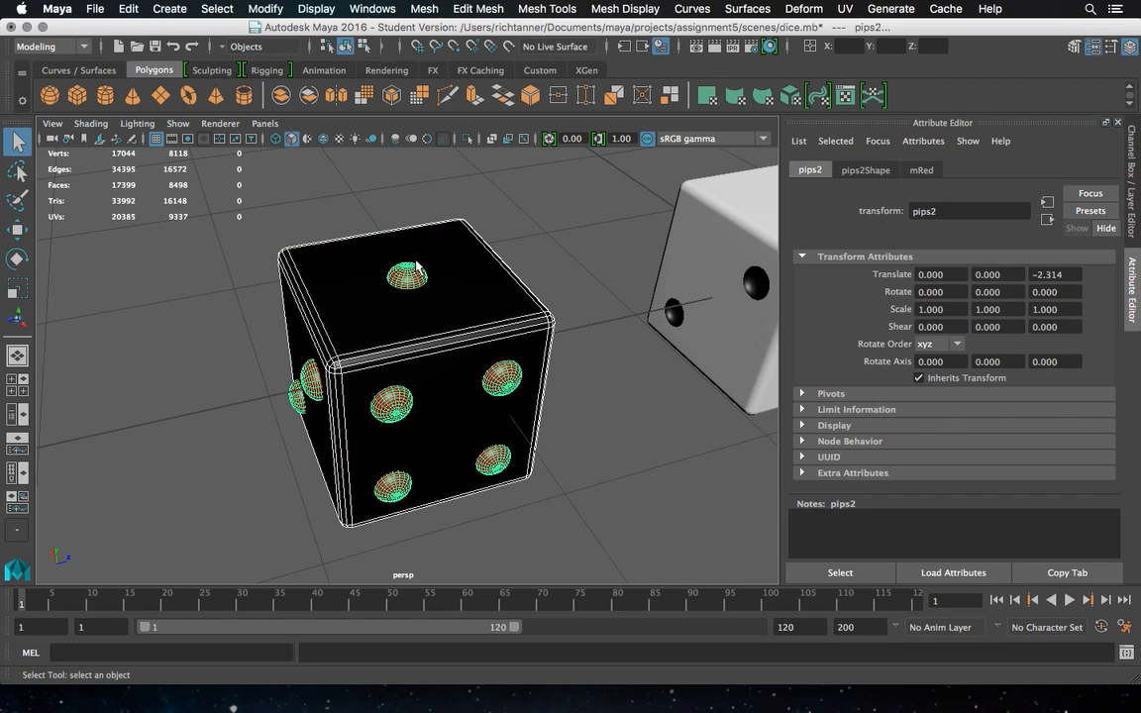
# Try to subtract the red pips from the black dice using the legacy Boolean Difference algorithm with Preserve Color off
pyautogui.moveTo(470, 52)
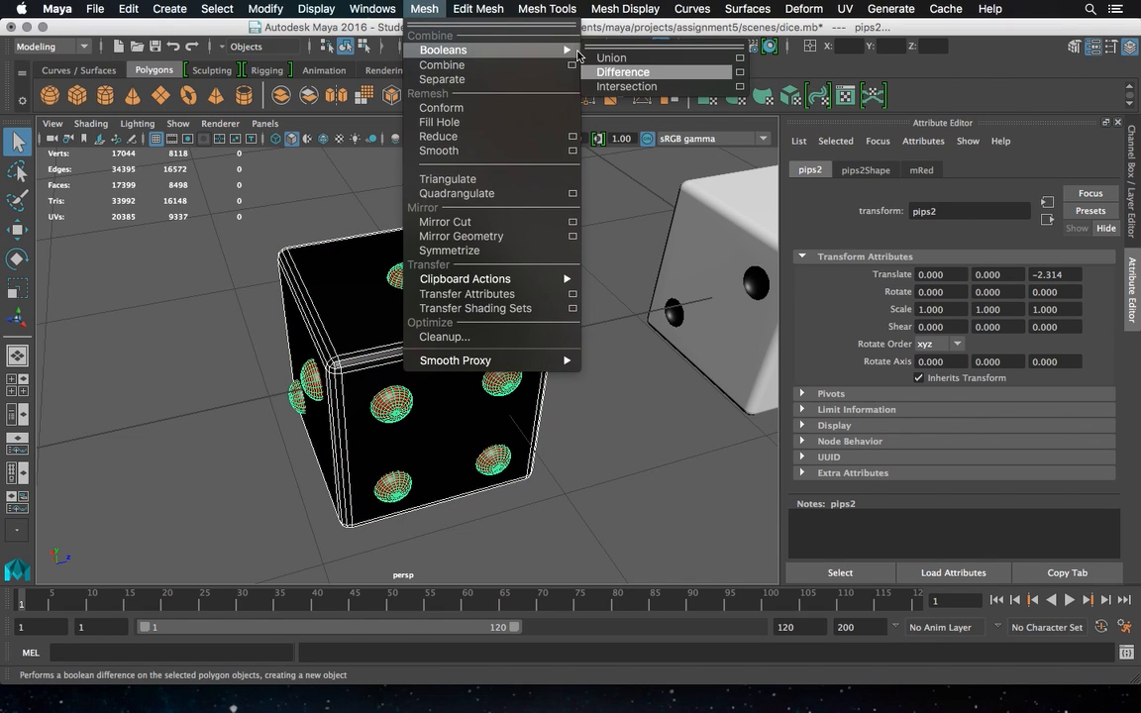
pyautogui.click(670, 68)
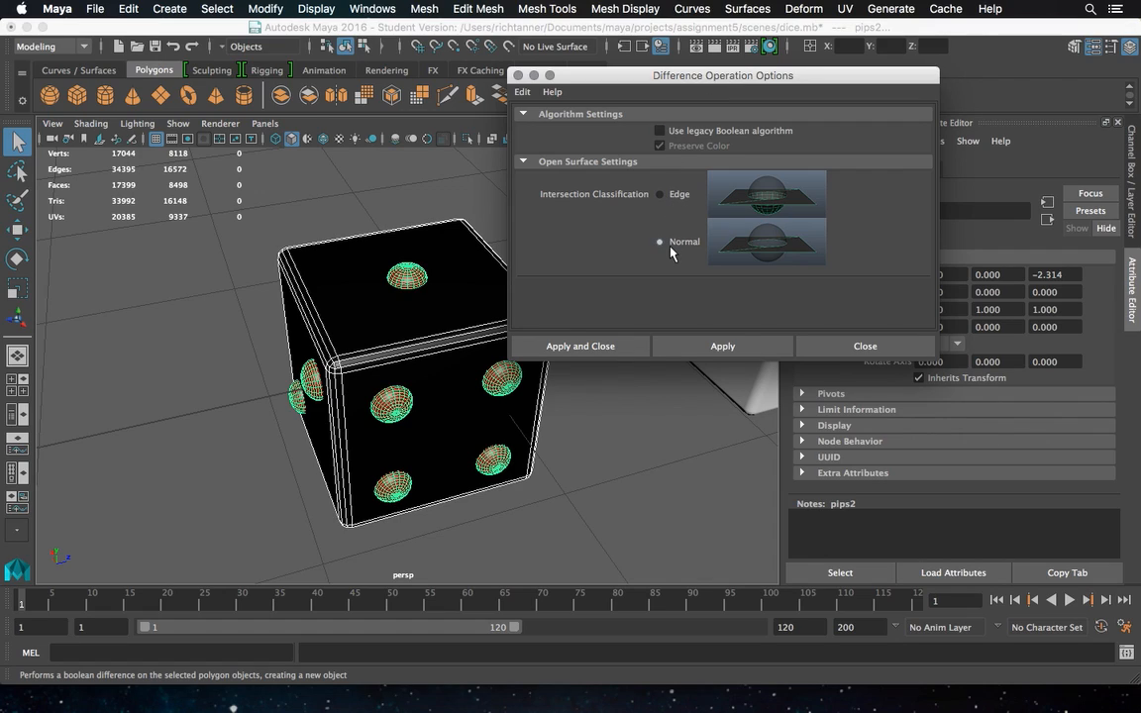
pyautogui.click(661, 131)
pyautogui.click(660, 146)
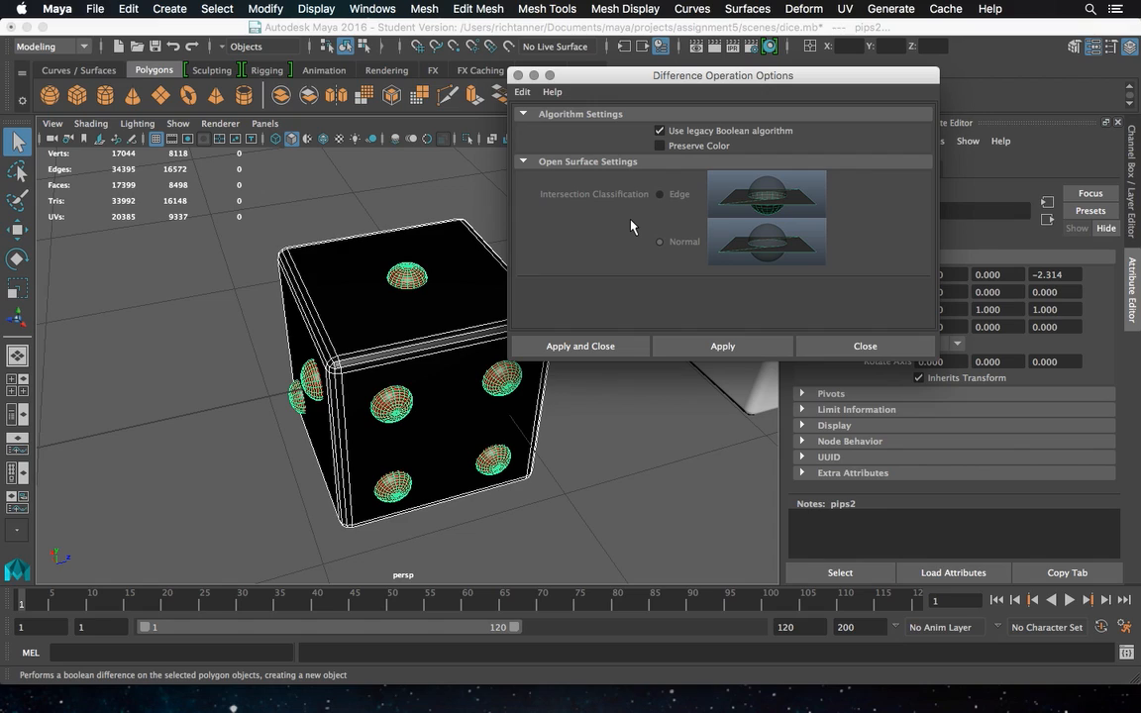
pyautogui.click(580, 346)
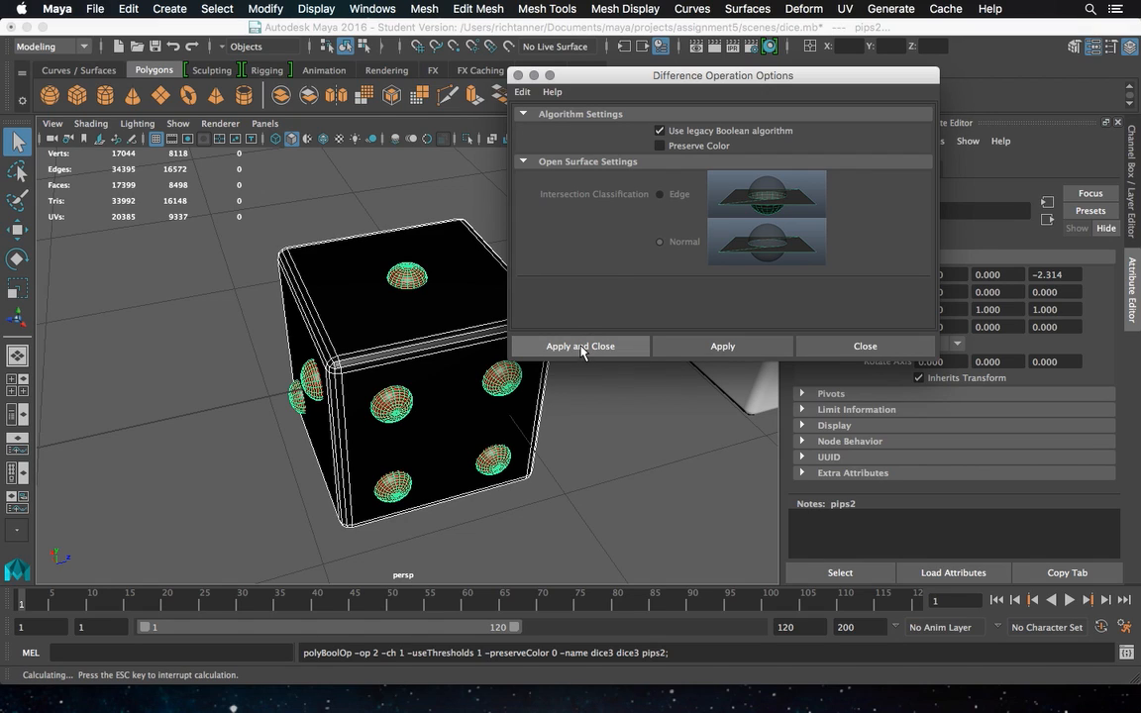
pyautogui.click(636, 411)
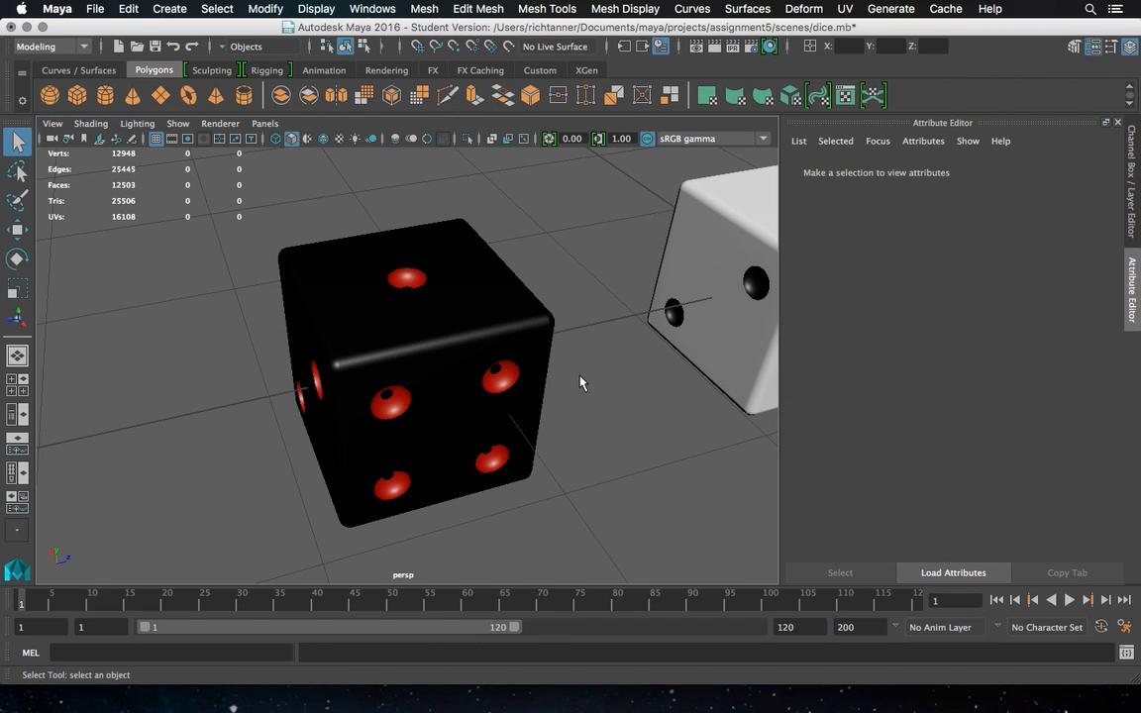
pyautogui.keyDown('alt'); pyautogui.moveTo(581, 385); pyautogui.dragTo(606, 355); pyautogui.keyUp('alt')
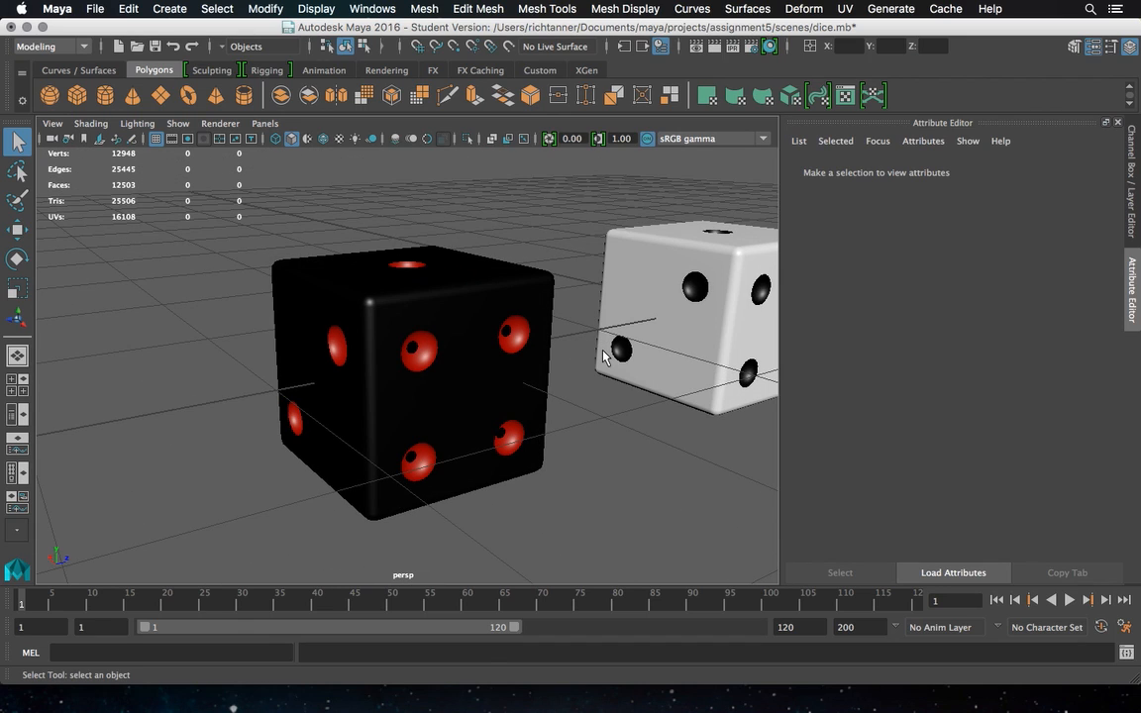
# Undo the legacy Boolean Difference on the black dice so its body and pips are separate and selected
pyautogui.press('z')
pyautogui.press('z')
pyautogui.press('z')
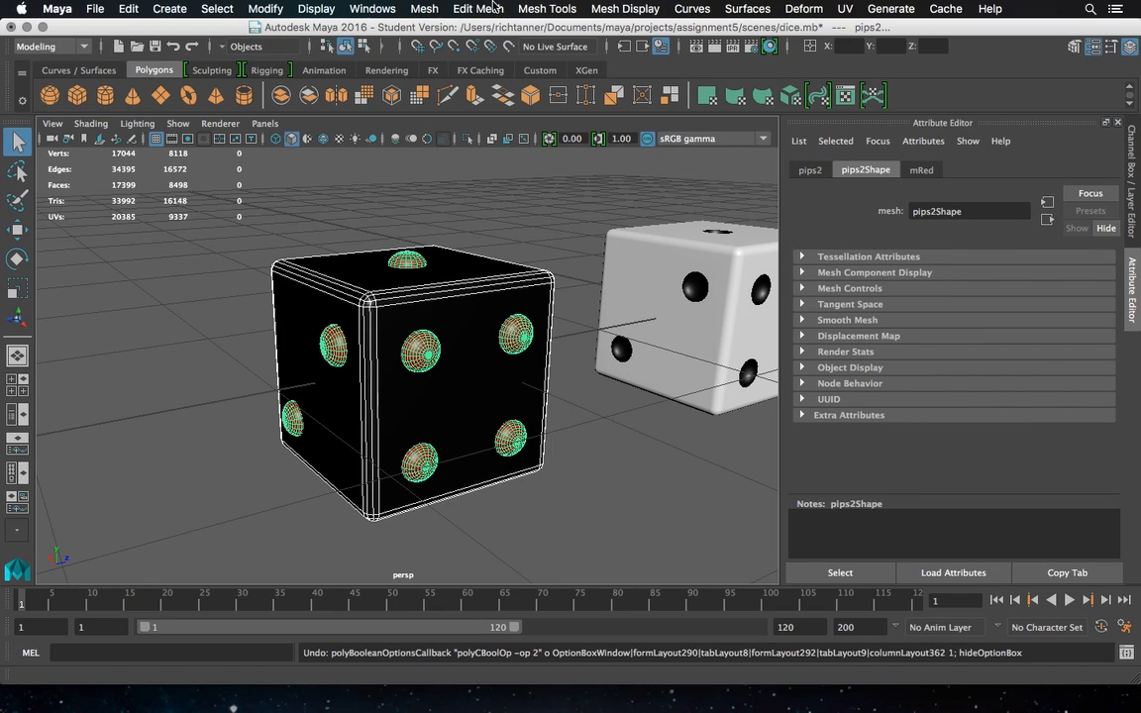
# Subtract the red pips from the black dice with Boolean Difference, legacy algorithm off and Intersection Classification set to Edge
pyautogui.click(424, 8)
pyautogui.moveTo(447, 52)
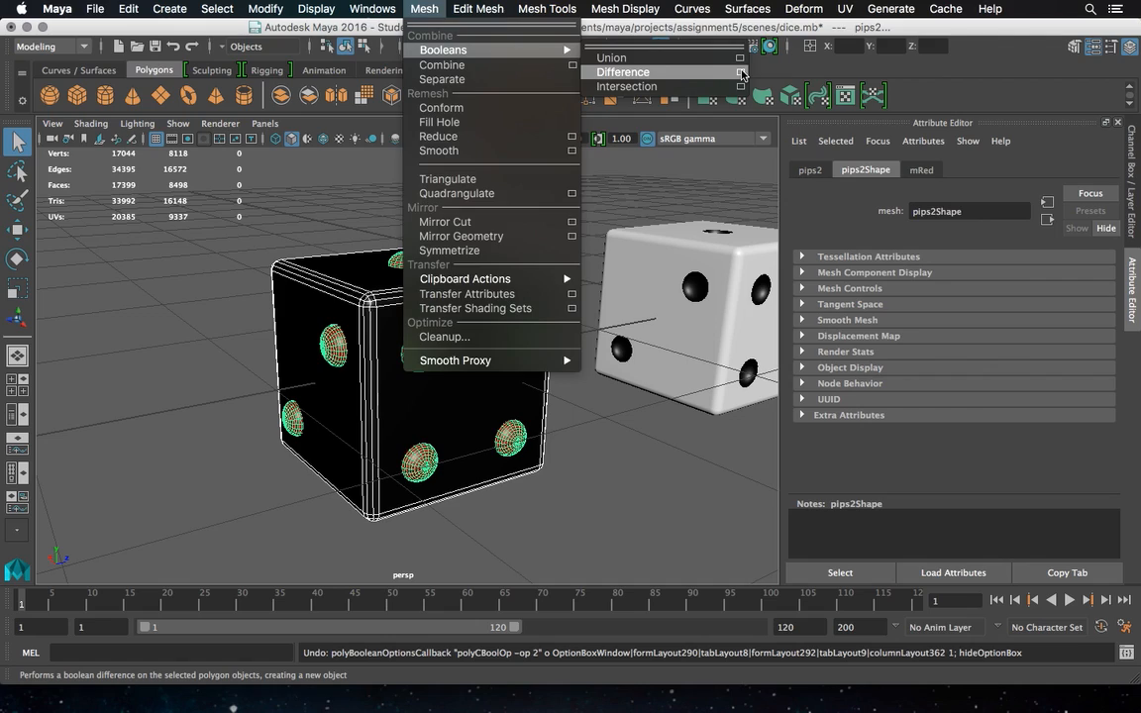
pyautogui.click(740, 72)
pyautogui.click(659, 130)
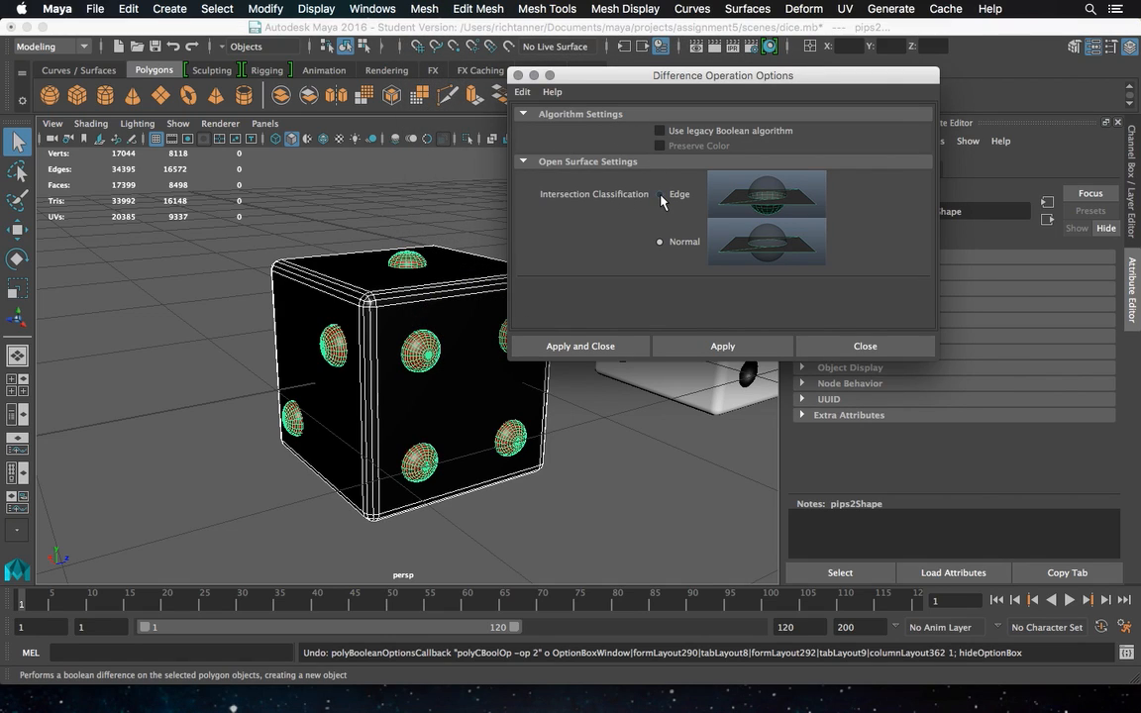
pyautogui.click(660, 195)
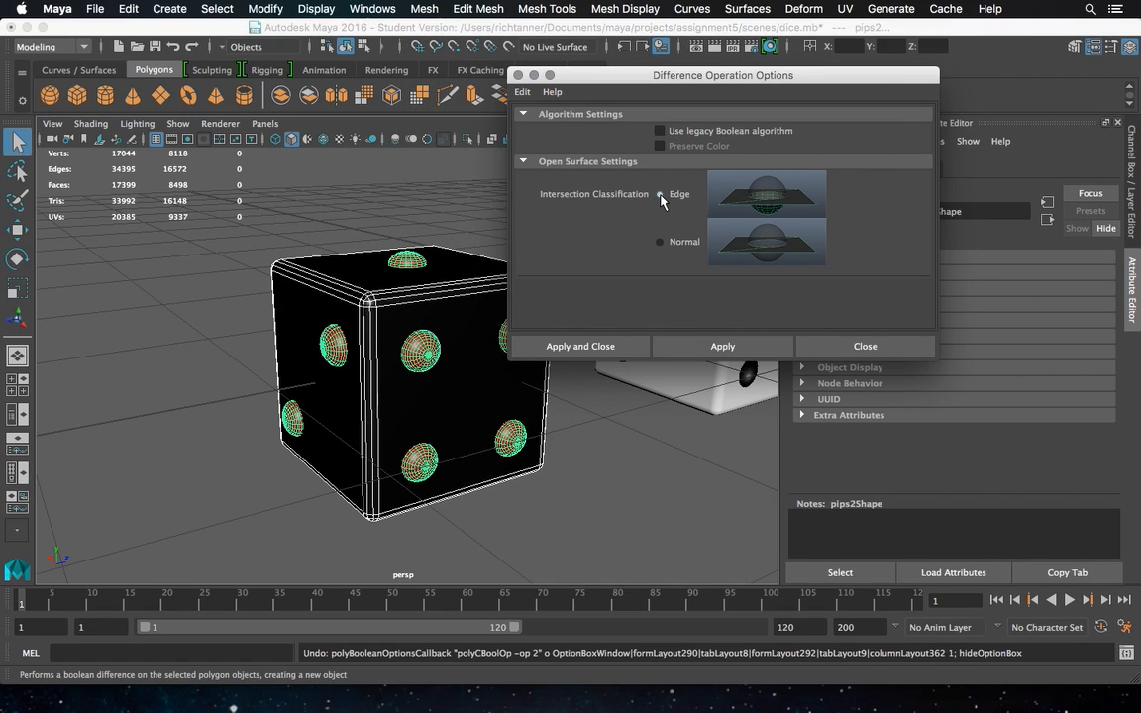
pyautogui.click(611, 346)
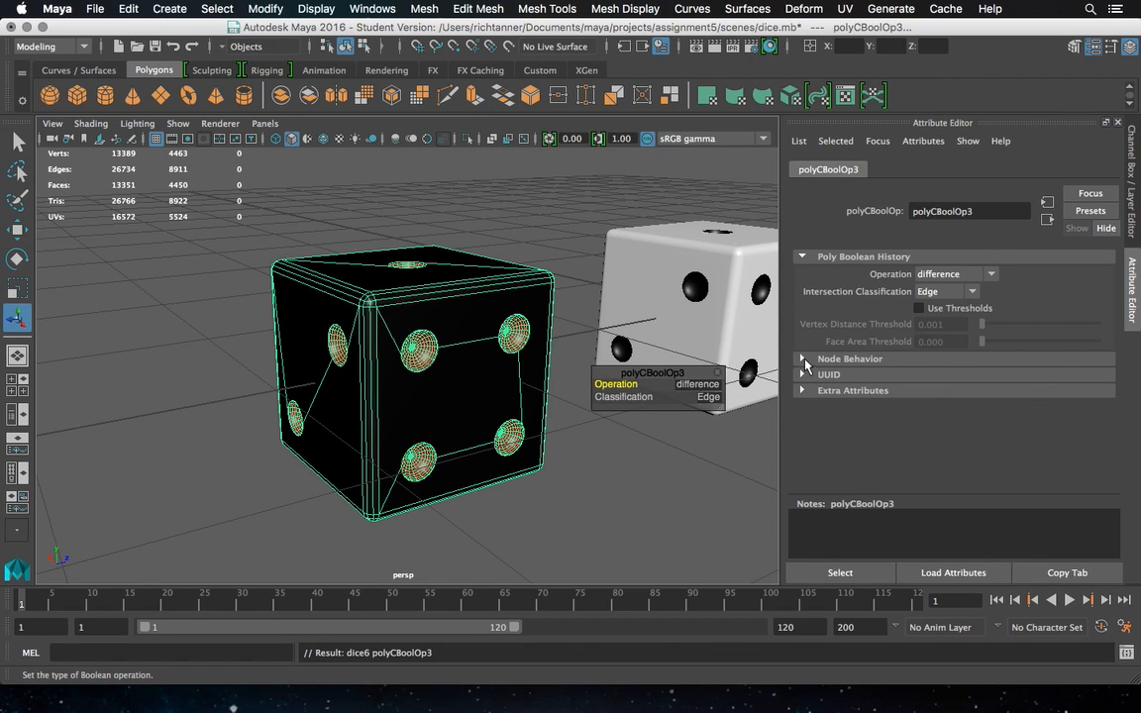
pyautogui.click(18, 142)
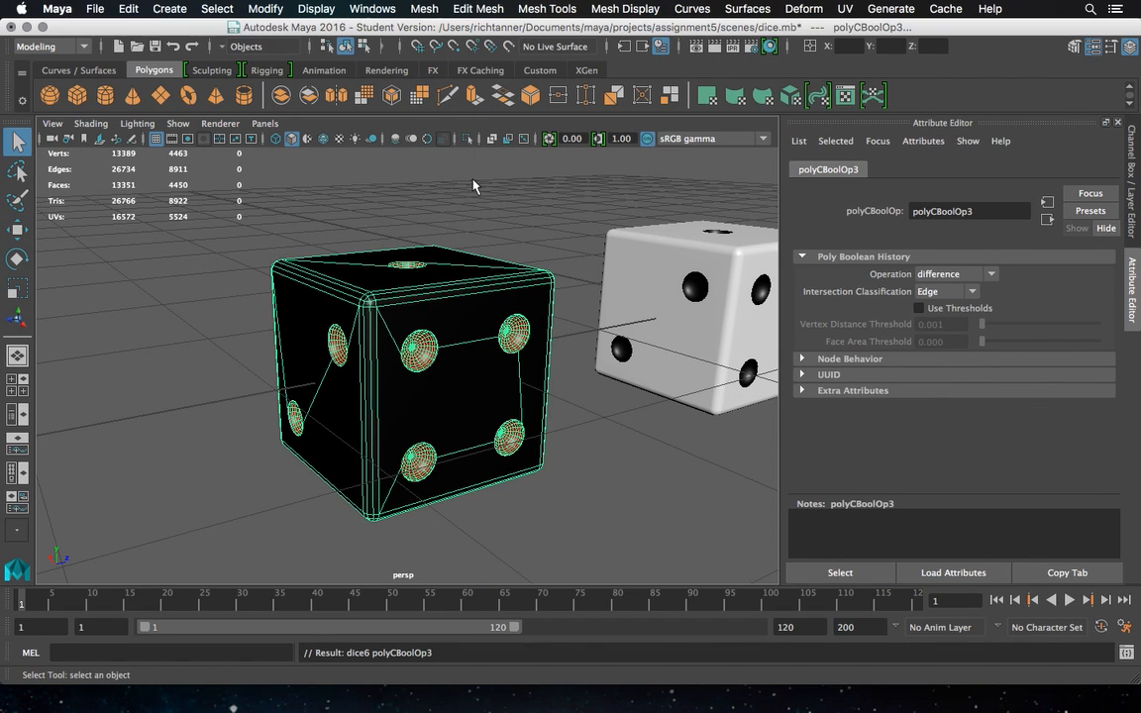
pyautogui.click(496, 189)
# Review the black, white and red dice together and check the Boolean Difference options without applying them
pyautogui.keyDown('alt'); pyautogui.moveTo(517, 191); pyautogui.dragTo(339, 283); pyautogui.keyUp('alt')
pyautogui.scroll(-4, 527, 223)
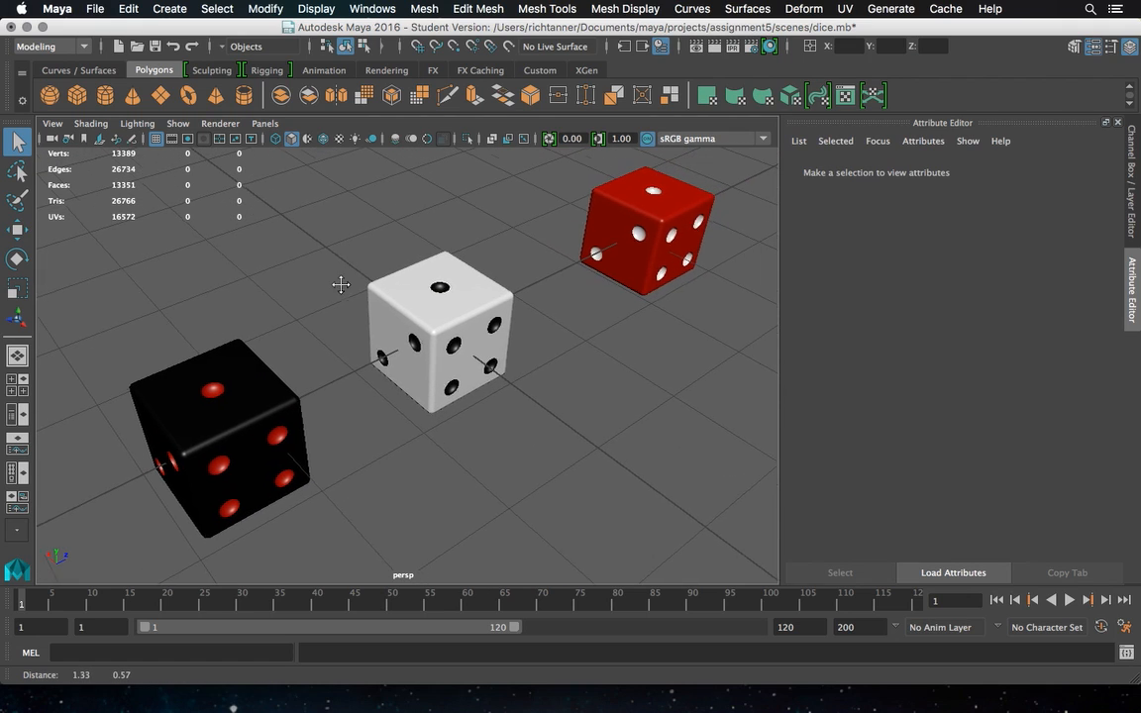
pyautogui.keyDown('alt'); pyautogui.moveTo(493, 228); pyautogui.dragTo(521, 237); pyautogui.keyUp('alt')
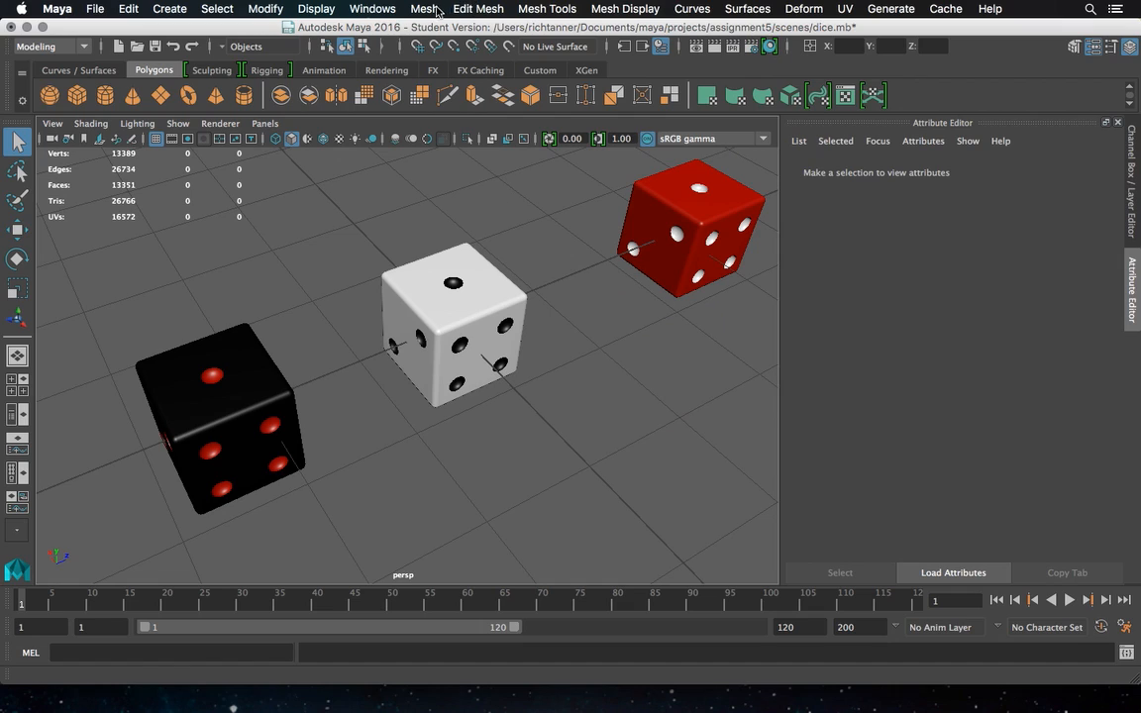
pyautogui.click(436, 8)
pyautogui.moveTo(495, 50)
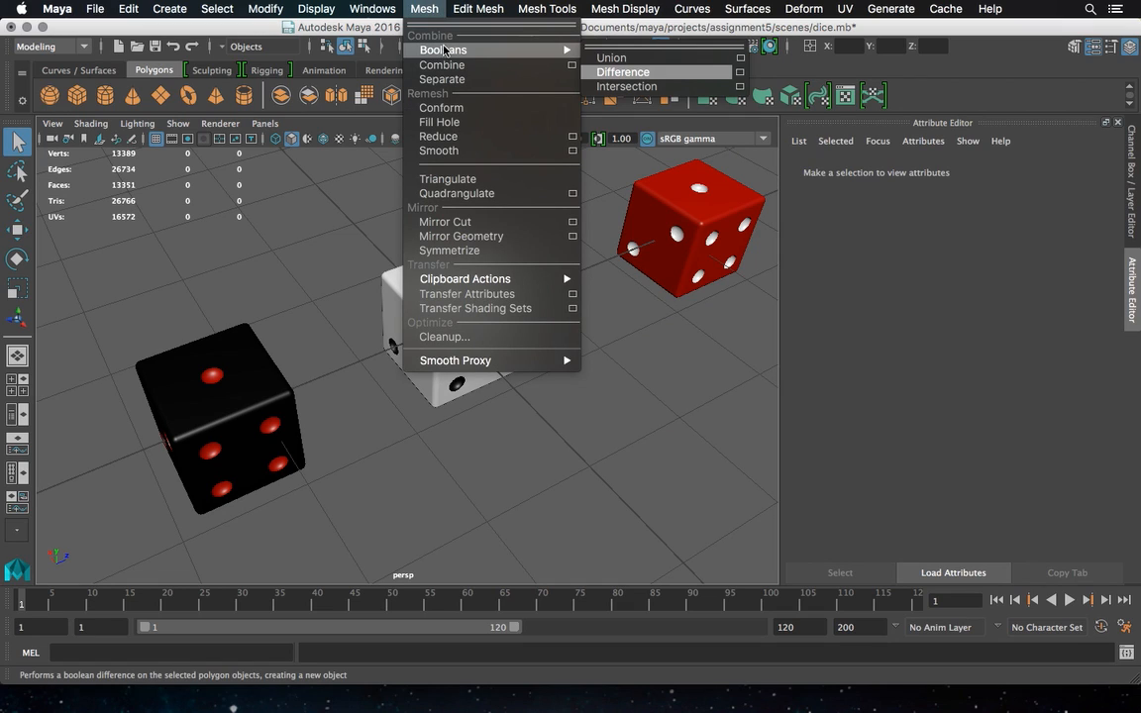
pyautogui.click(740, 72)
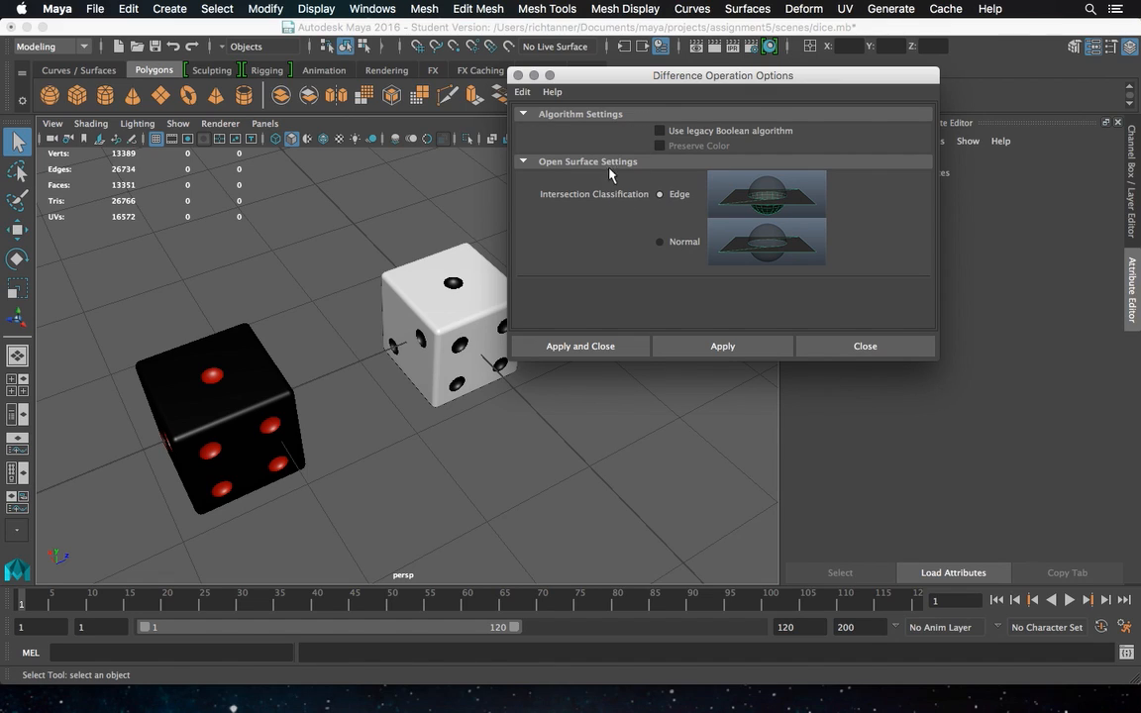
pyautogui.click(861, 348)
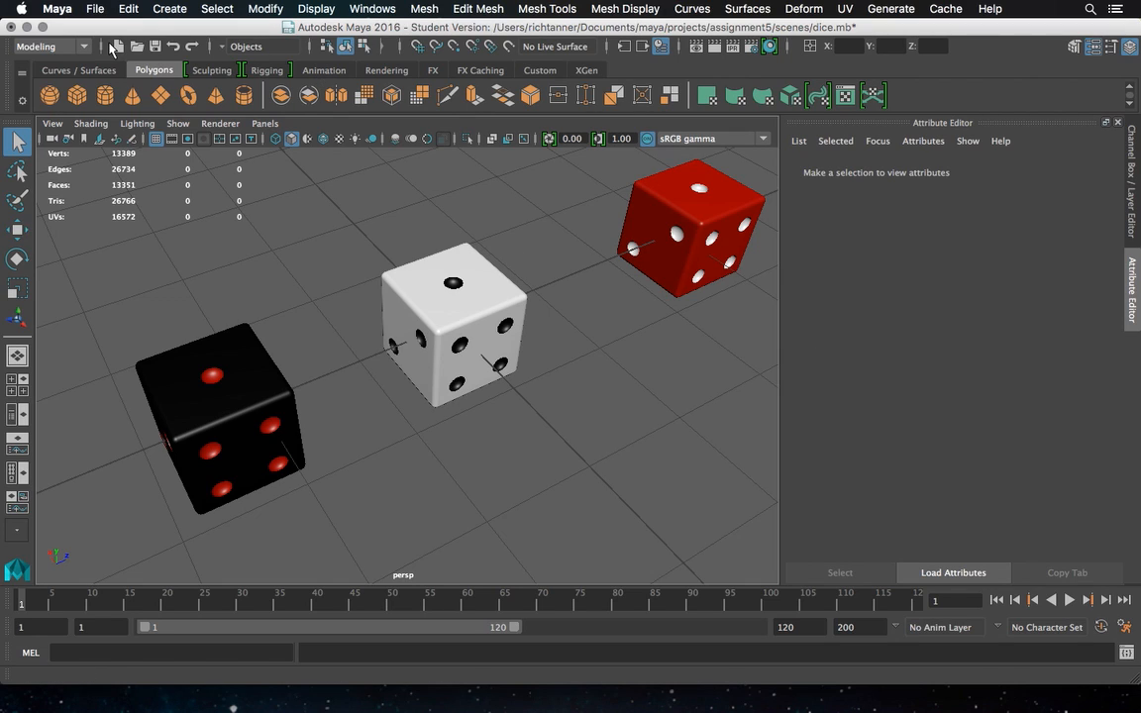
# Save the dice.mb scene under its existing name, accepting the Student Version notice
pyautogui.click(101, 12)
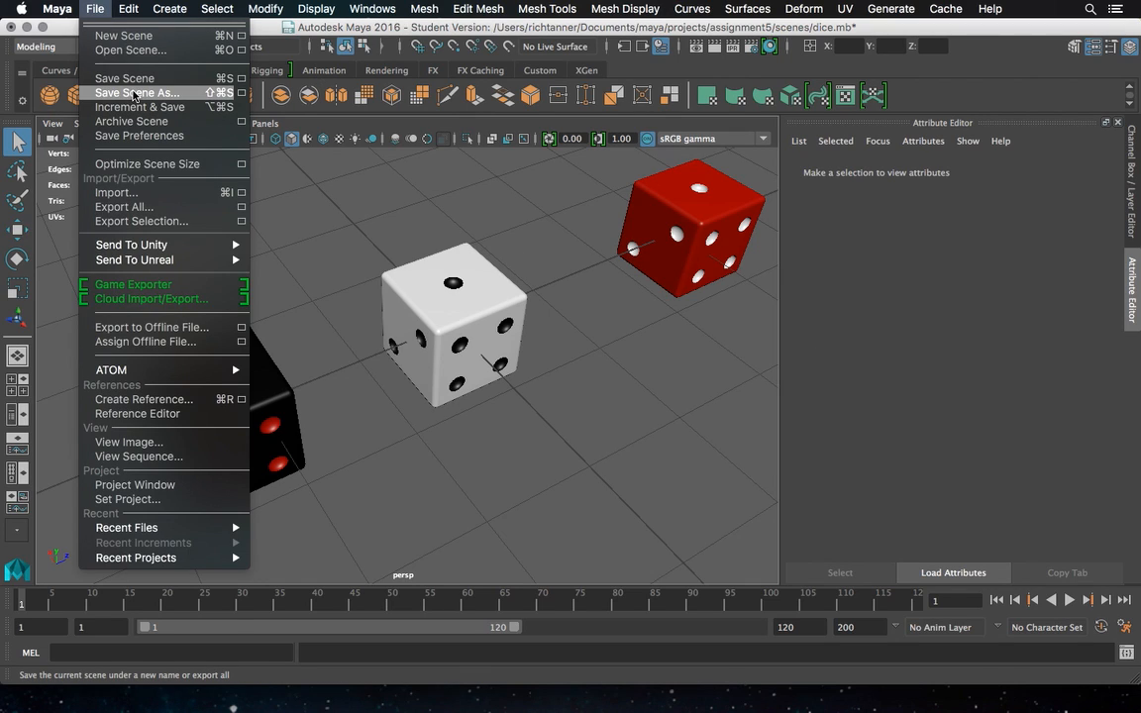
pyautogui.click(135, 81)
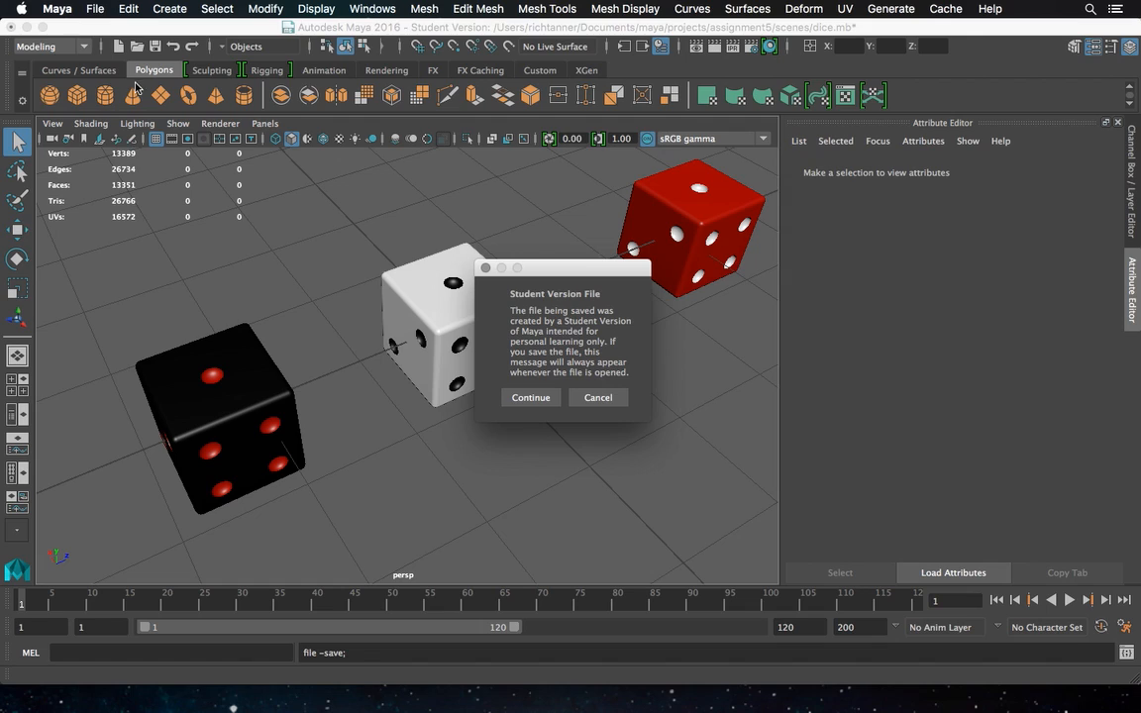
pyautogui.click(531, 397)
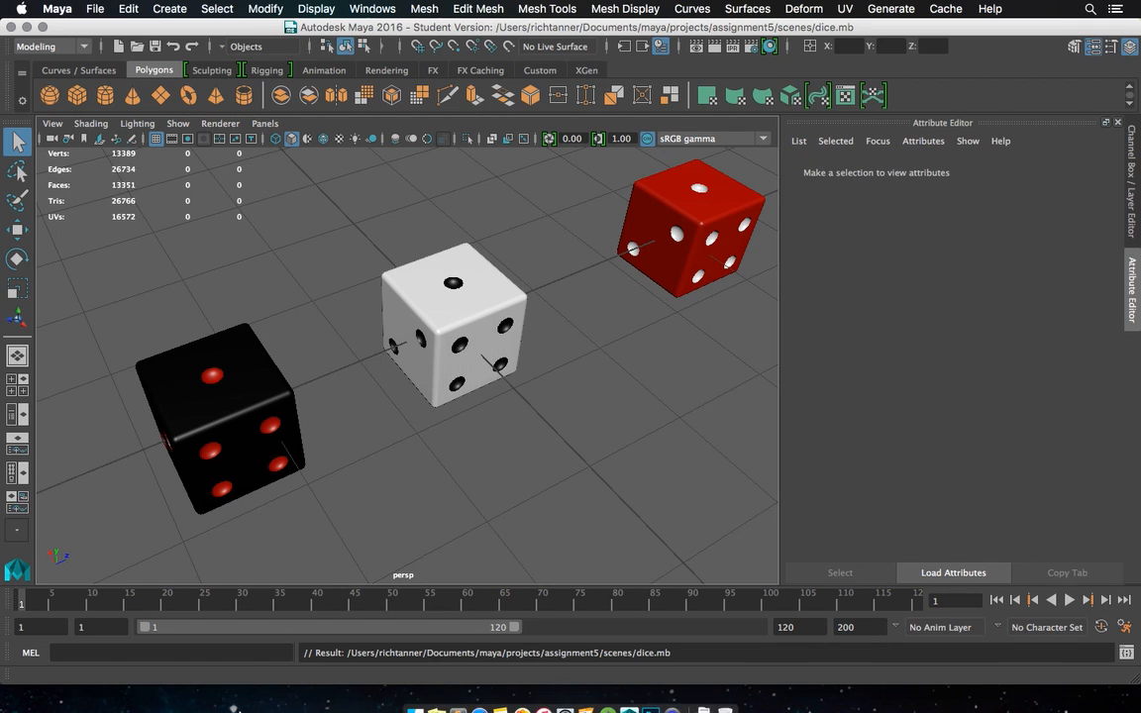
# Switch to Finder and locate dice.mb in Documents under maya/projects/assignment5/scenes
pyautogui.click(409, 694)
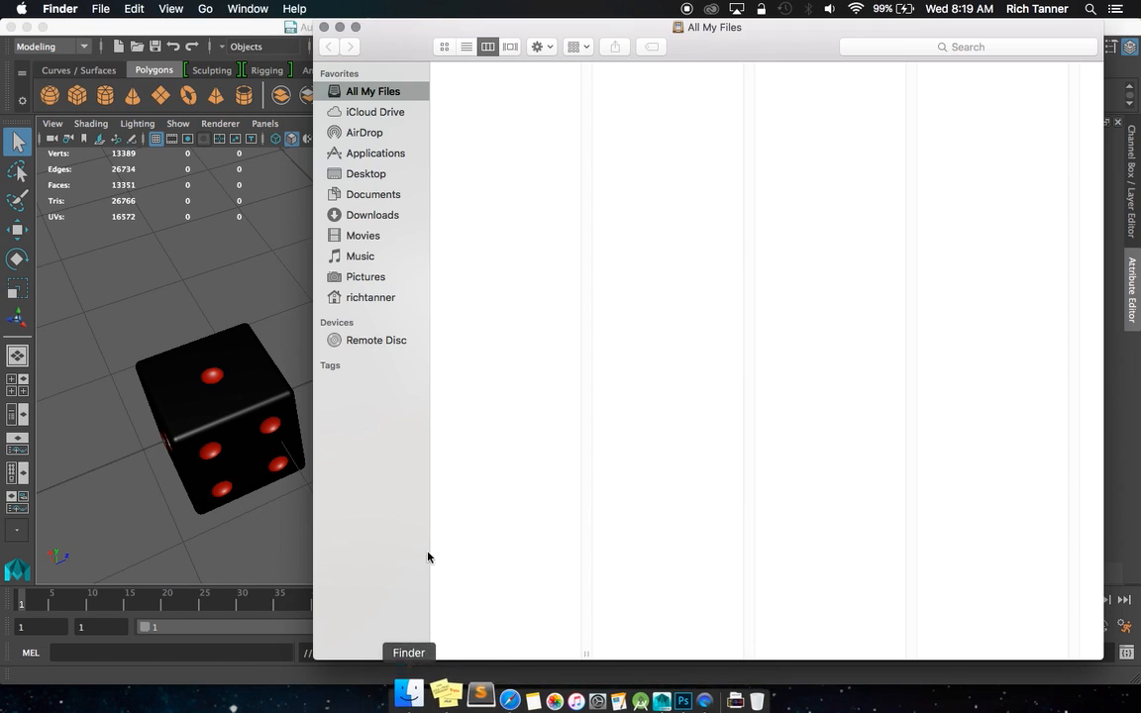
pyautogui.click(375, 194)
pyautogui.click(466, 98)
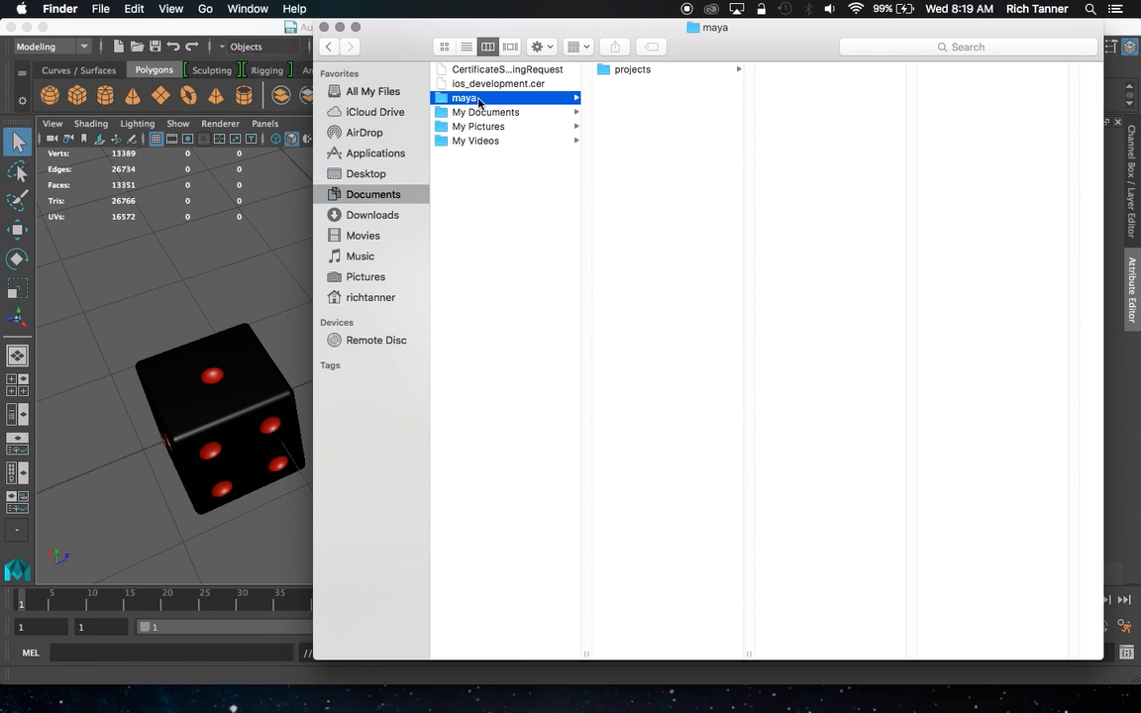
pyautogui.click(639, 72)
pyautogui.click(805, 72)
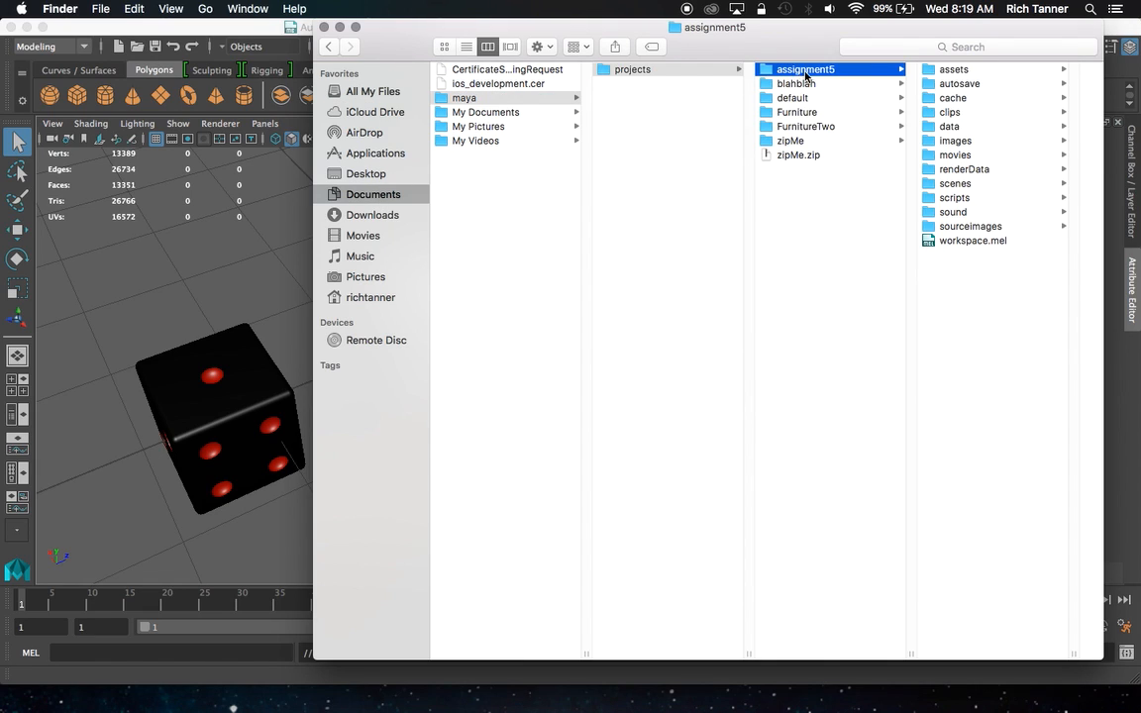
pyautogui.click(957, 186)
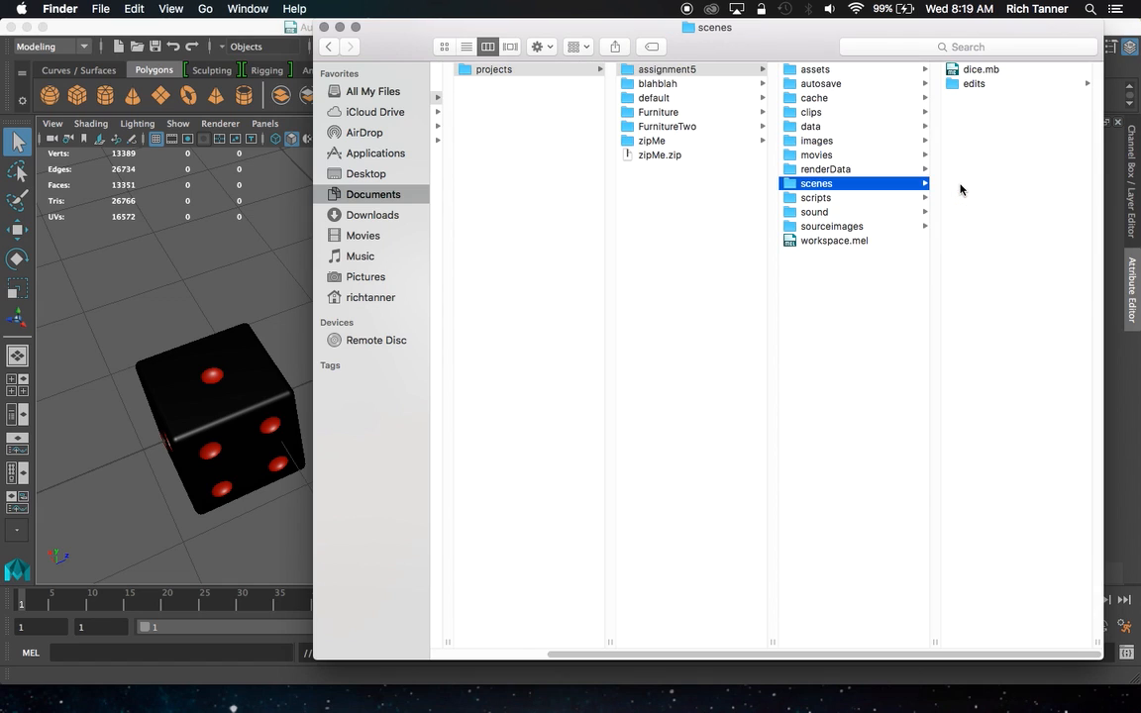
pyautogui.click(984, 70)
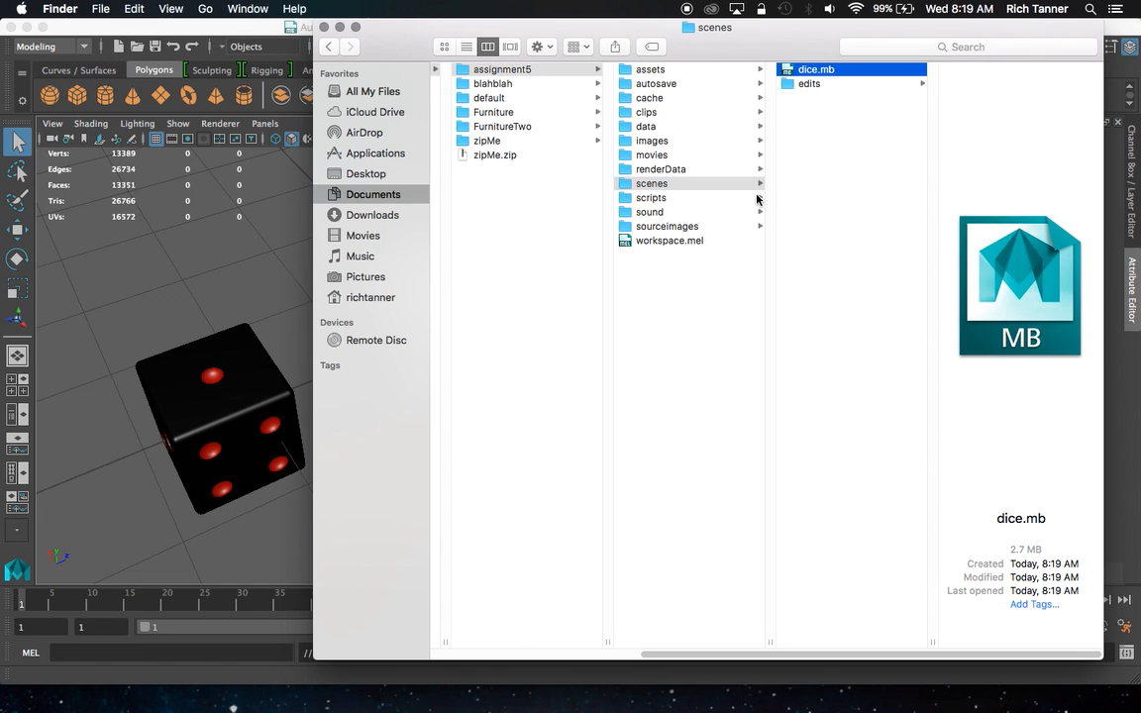